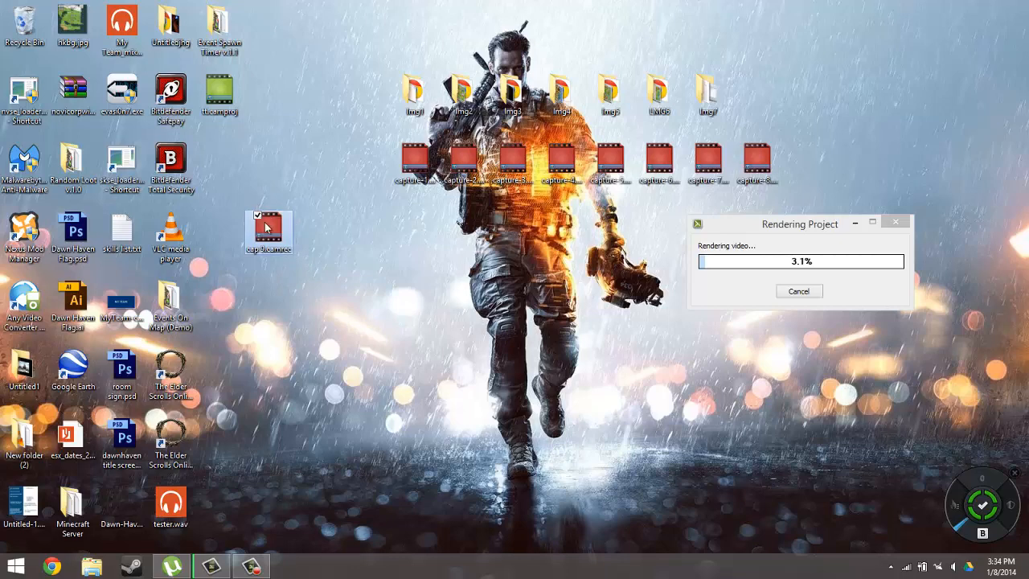
- Move the cap 9.camrec file around the desktop and place it beneath the camproj file
{"action": "left_click_drag", "start_coordinate": [267, 228], "coordinate": [257, 252]}
{"action": "left_click_drag", "start_coordinate": [257, 200], "coordinate": [263, 239]}
{"action": "left_click_drag", "start_coordinate": [254, 215], "coordinate": [213, 176]}
{"action": "left_click_drag", "start_coordinate": [351, 219], "coordinate": [217, 183]}
{"action": "left_click_drag", "start_coordinate": [219, 175], "coordinate": [243, 209]}
{"action": "left_click", "coordinate": [231, 490]}
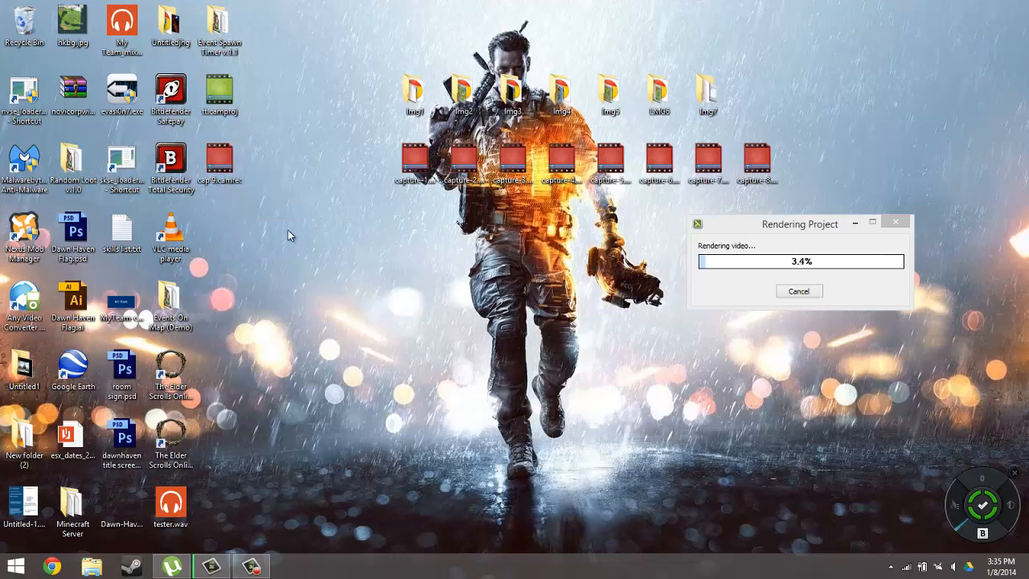
- Place the cap 9.camrec file below the row of capture files and move the Rendering Project window toward the desktop's centre
{"action": "left_click_drag", "start_coordinate": [772, 218], "coordinate": [714, 308]}
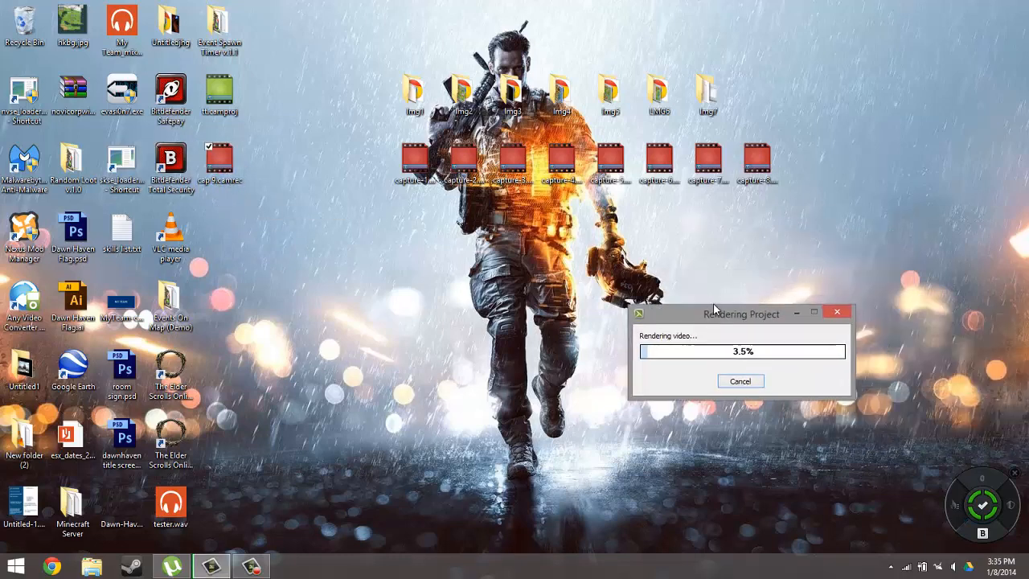
{"action": "mouse_move", "coordinate": [759, 160]}
{"action": "left_mouse_down"}
{"action": "mouse_move", "coordinate": [806, 164]}
{"action": "mouse_move", "coordinate": [709, 165]}
{"action": "mouse_move", "coordinate": [774, 167]}
{"action": "left_mouse_up"}
{"action": "left_click", "coordinate": [711, 222]}
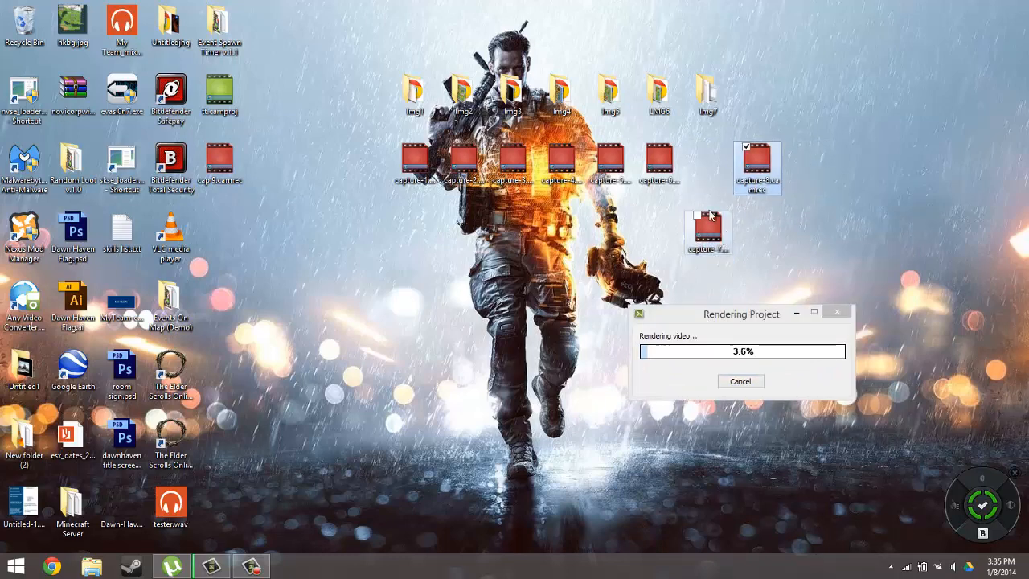
{"action": "left_click_drag", "start_coordinate": [719, 224], "coordinate": [714, 161]}
{"action": "left_click_drag", "start_coordinate": [220, 159], "coordinate": [800, 225]}
{"action": "left_click_drag", "start_coordinate": [769, 316], "coordinate": [694, 261]}
- Launch RPG Maker VX Ace from the Start screen with the Dawn Haven project
{"action": "left_click", "coordinate": [251, 567]}
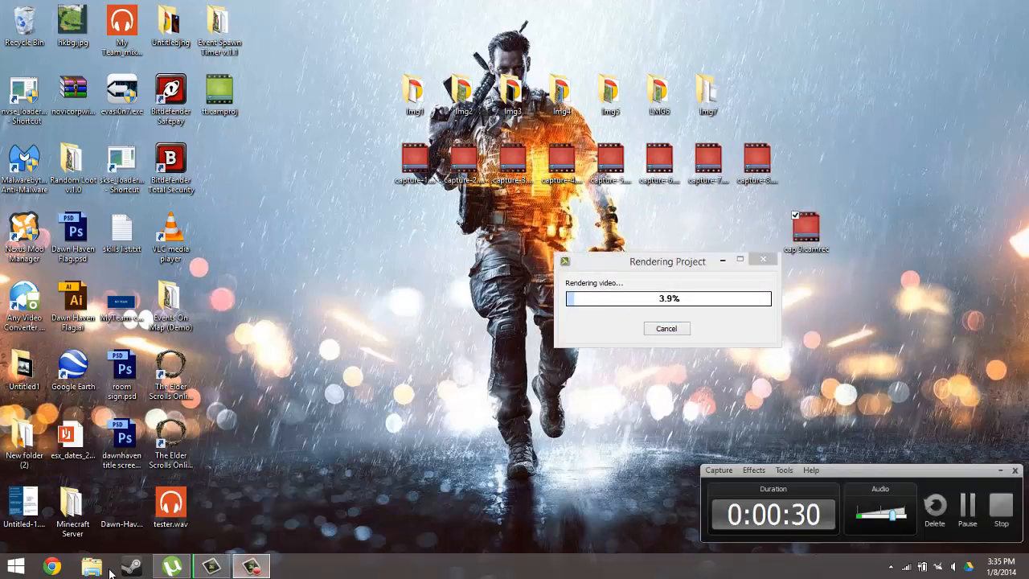
{"action": "key", "text": "super"}
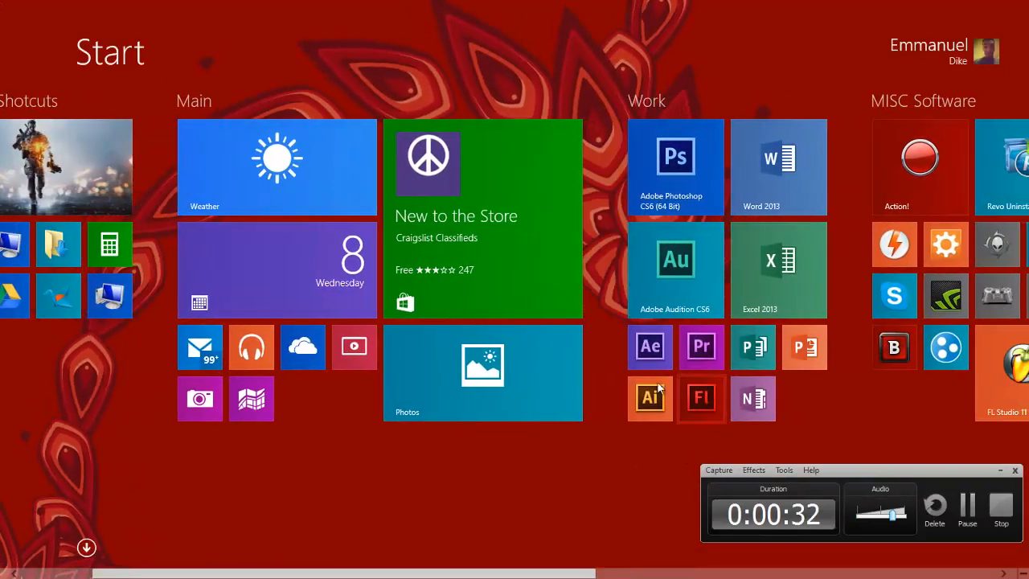
{"action": "scroll", "coordinate": [465, 402], "scroll_direction": "down", "scroll_amount": 3}
{"action": "scroll", "coordinate": [462, 404], "scroll_direction": "up", "scroll_amount": 3}
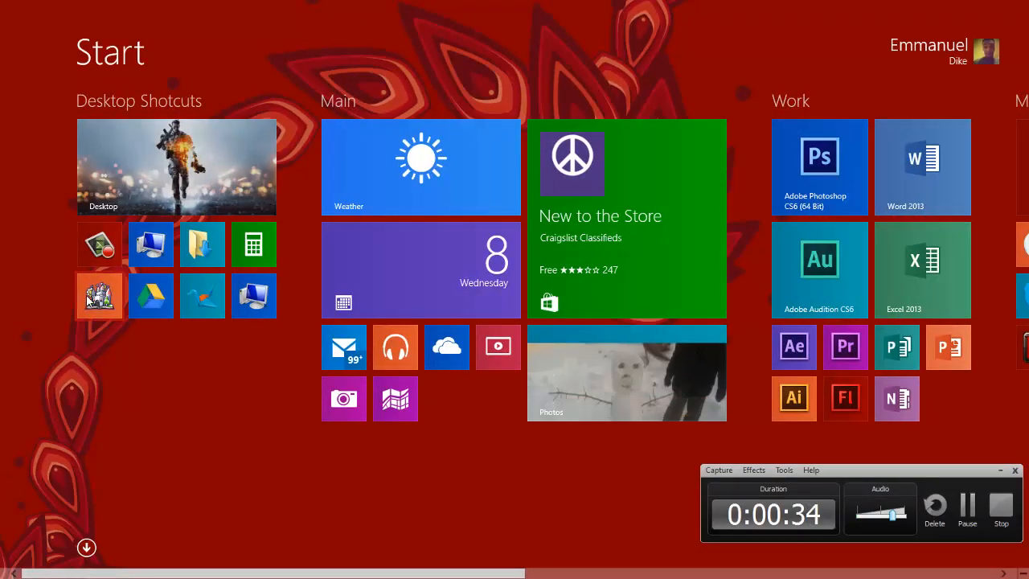
{"action": "left_click", "coordinate": [109, 294]}
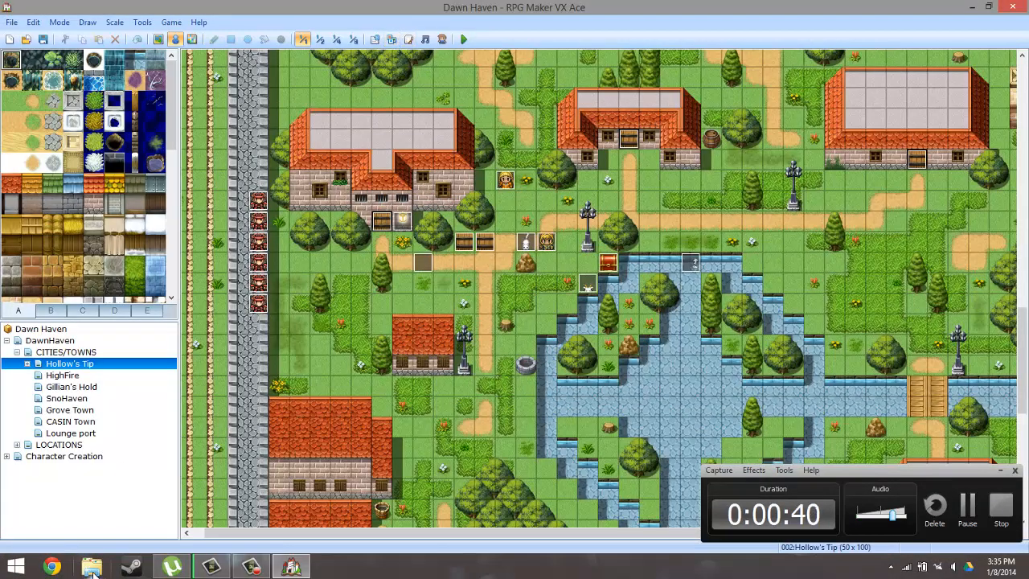
- Open Google Chrome, maximize its window and restore the pages from the previous session
{"action": "left_click", "coordinate": [52, 567]}
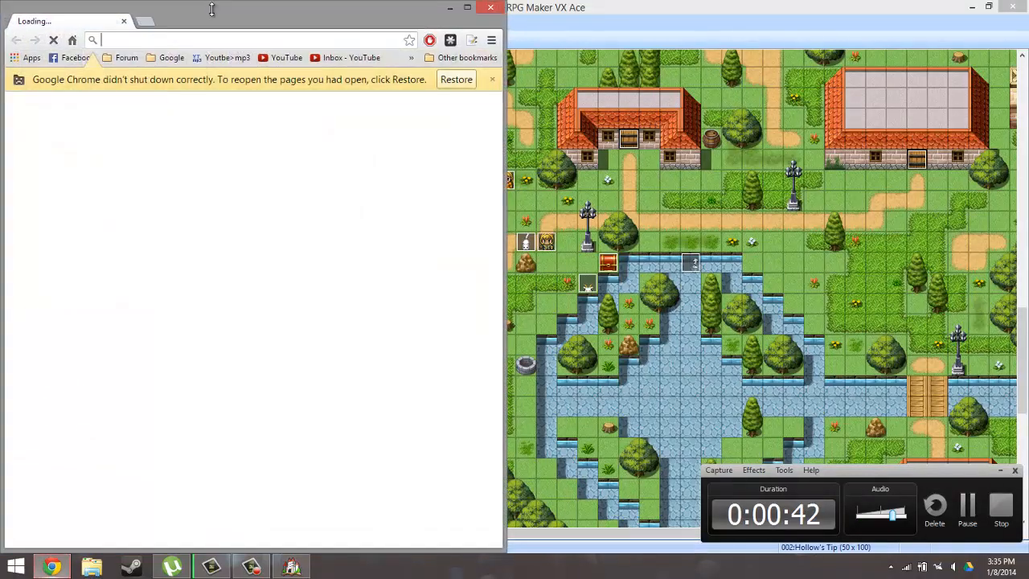
{"action": "double_click", "coordinate": [290, 25]}
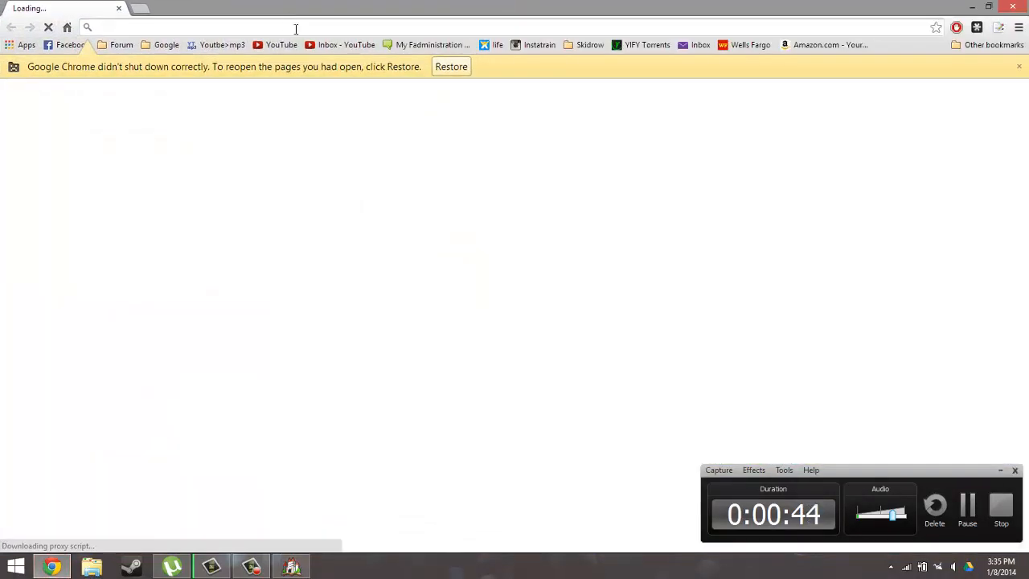
{"action": "left_click", "coordinate": [467, 67]}
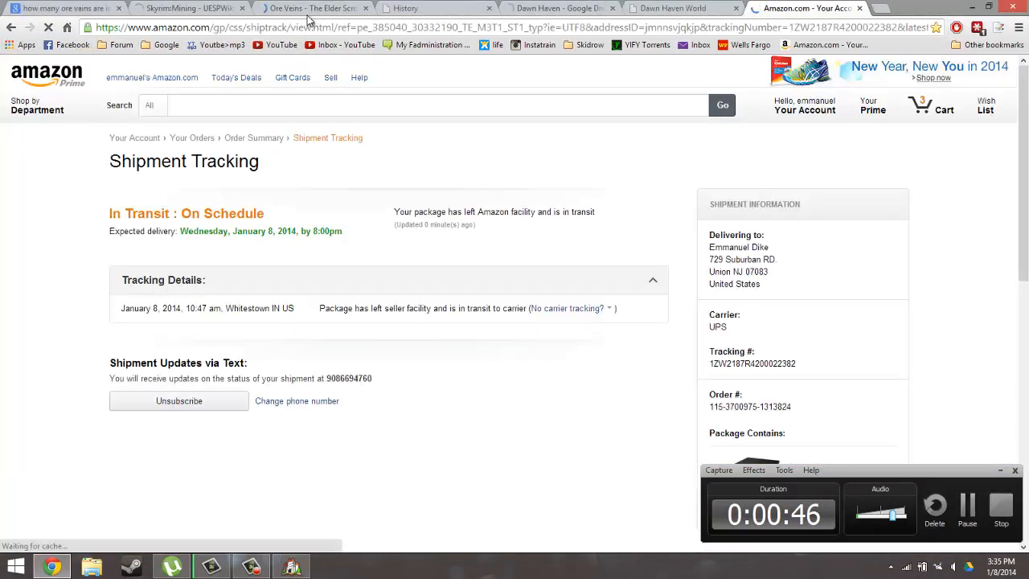
- View the Dawn Haven folder in Google Drive and bring up the Dawn Haven World spreadsheet
{"action": "left_click", "coordinate": [600, 8]}
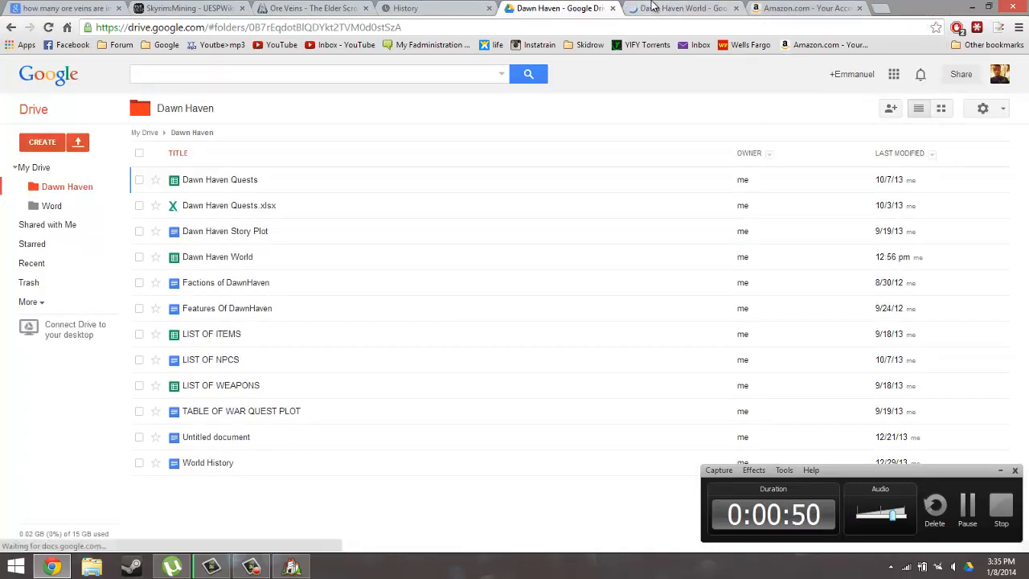
{"action": "left_click", "coordinate": [653, 8]}
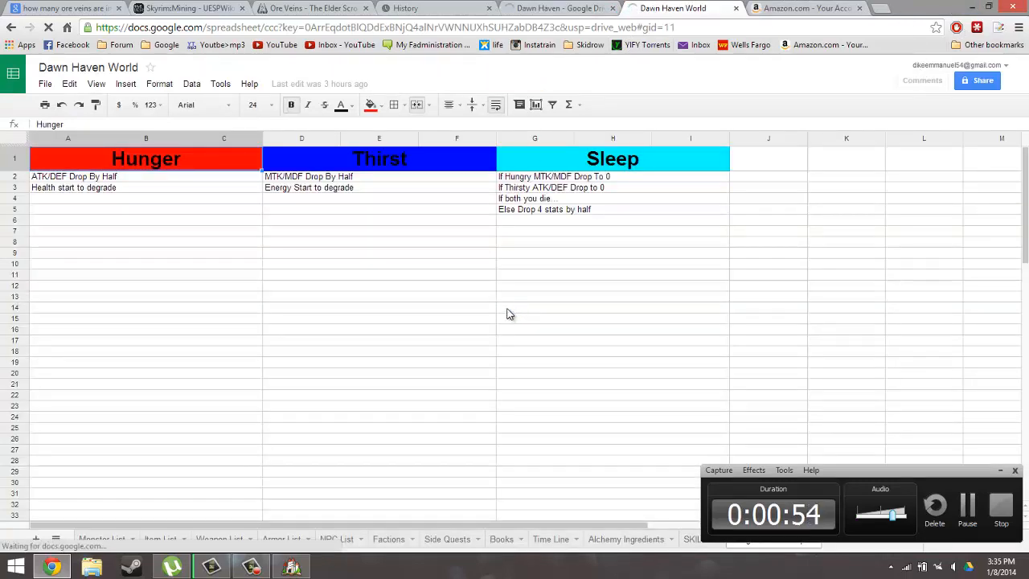
{"action": "left_click", "coordinate": [571, 253]}
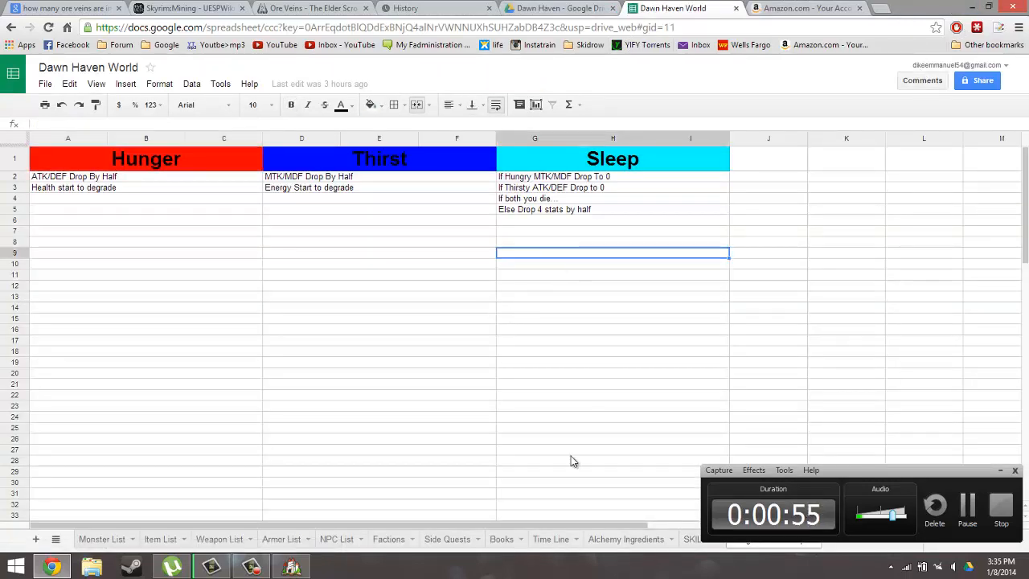
- Look through the spreadsheet's sheets from SKILLS back to NPC List, then return to RPG Maker VX Ace
{"action": "left_click", "coordinate": [1001, 471]}
{"action": "left_click", "coordinate": [698, 539]}
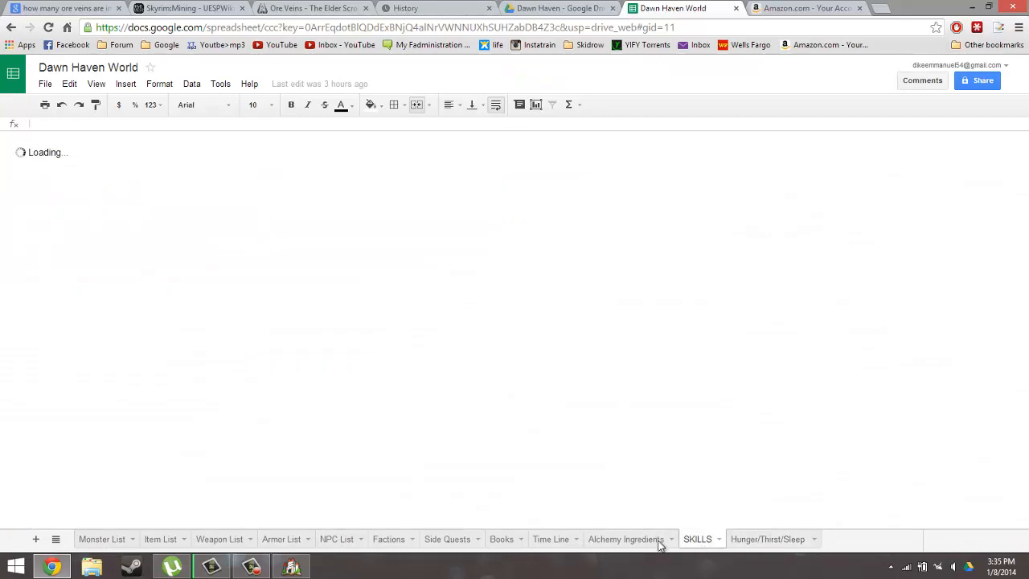
{"action": "left_click", "coordinate": [626, 540]}
{"action": "left_click", "coordinate": [551, 539]}
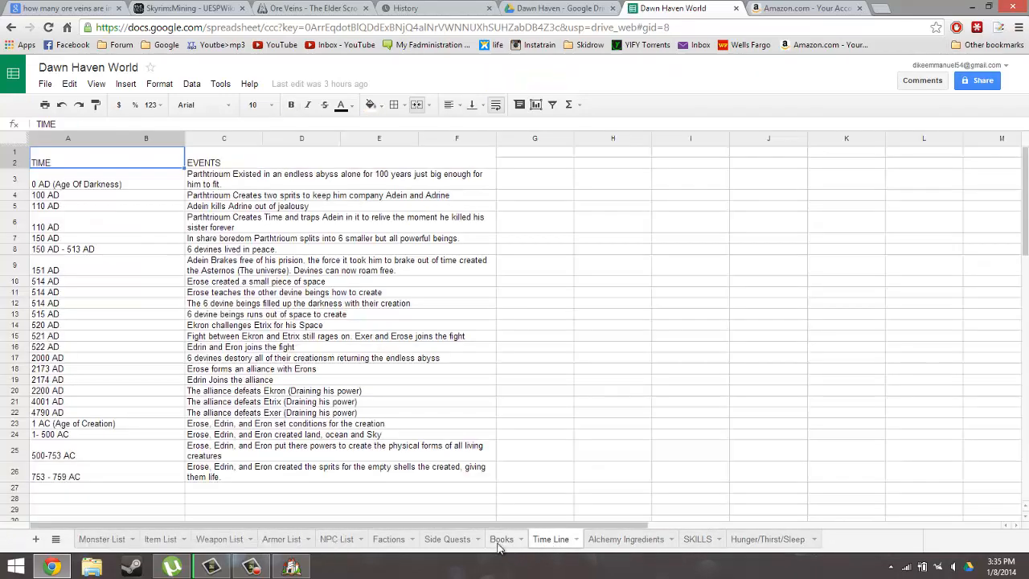
{"action": "left_click", "coordinate": [502, 539]}
{"action": "left_click", "coordinate": [447, 539]}
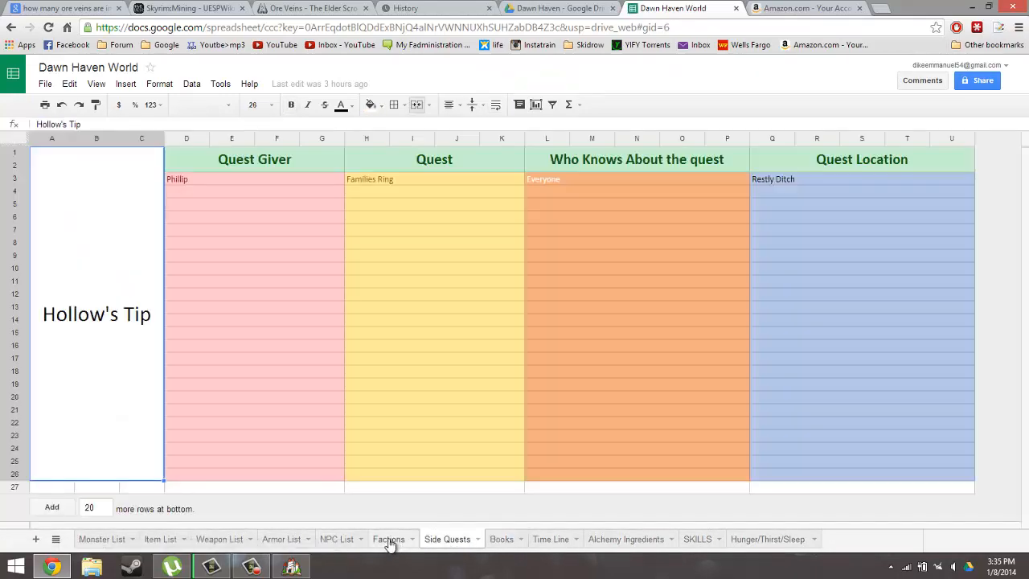
{"action": "left_click", "coordinate": [390, 541]}
{"action": "left_click", "coordinate": [326, 545]}
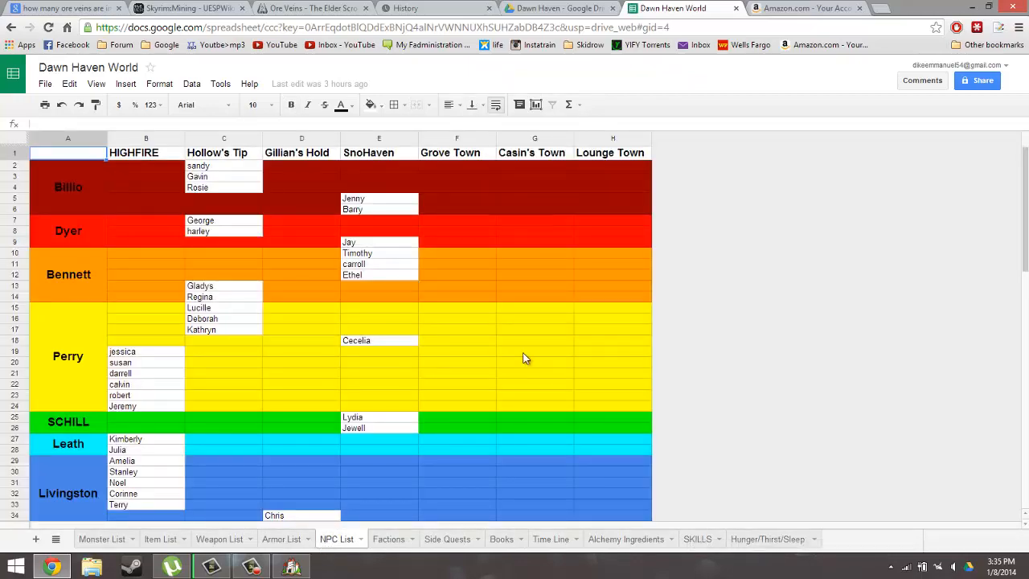
{"action": "left_click", "coordinate": [967, 8]}
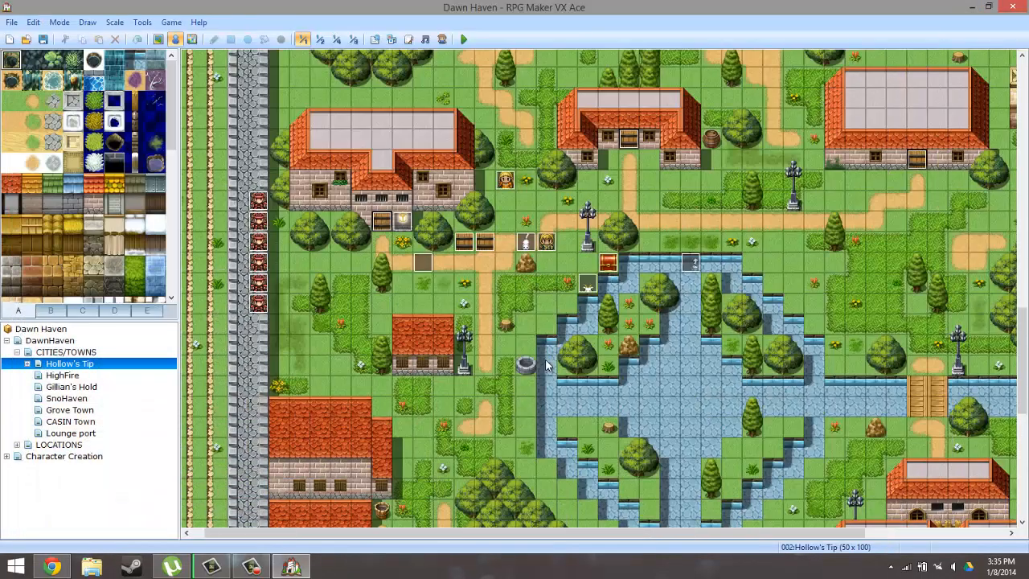
- Copy the tree event at 025,064 on the pond's northern edge in the Hollow's Tip map
{"action": "middle_click_drag", "start_coordinate": [585, 346], "coordinate": [645, 248]}
{"action": "left_click", "coordinate": [602, 287]}
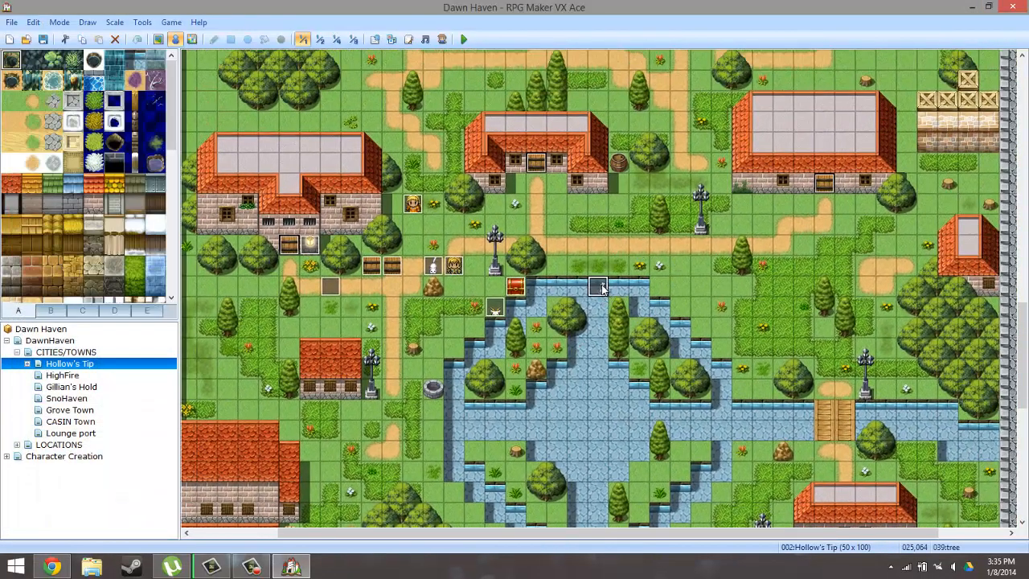
{"action": "middle_click_drag", "start_coordinate": [528, 262], "coordinate": [627, 366]}
{"action": "middle_click_drag", "start_coordinate": [627, 361], "coordinate": [71, 309]}
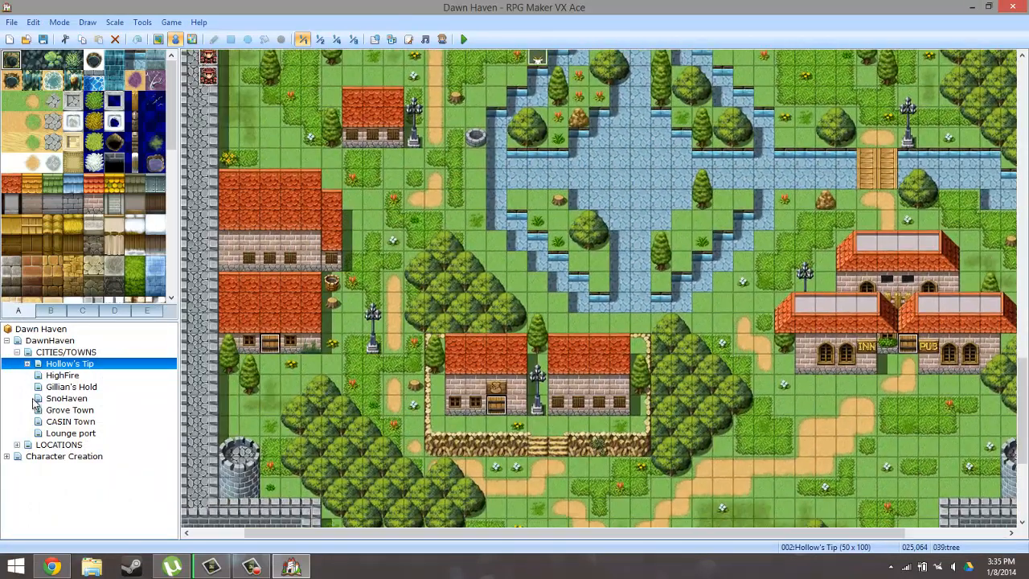
- Open the DawnHaven map at 1:2 scale and paste the tree event at 208,087 on the lake's western bank
{"action": "left_click", "coordinate": [53, 341]}
{"action": "middle_click_drag", "start_coordinate": [459, 253], "coordinate": [332, 64]}
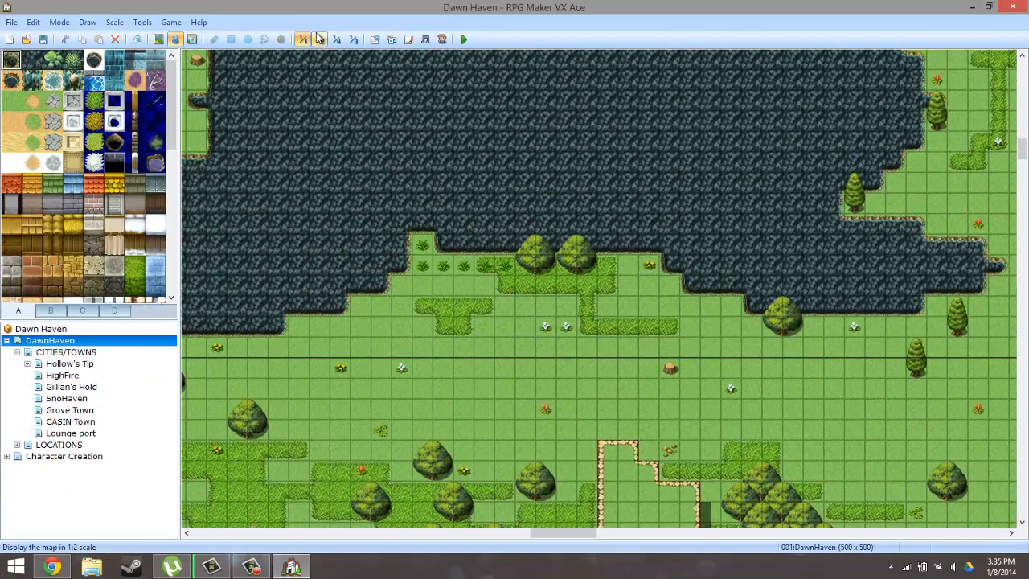
{"action": "left_click", "coordinate": [320, 40]}
{"action": "mouse_move", "coordinate": [537, 193]}
{"action": "middle_mouse_down"}
{"action": "mouse_move", "coordinate": [533, 207]}
{"action": "mouse_move", "coordinate": [638, 265]}
{"action": "middle_mouse_up"}
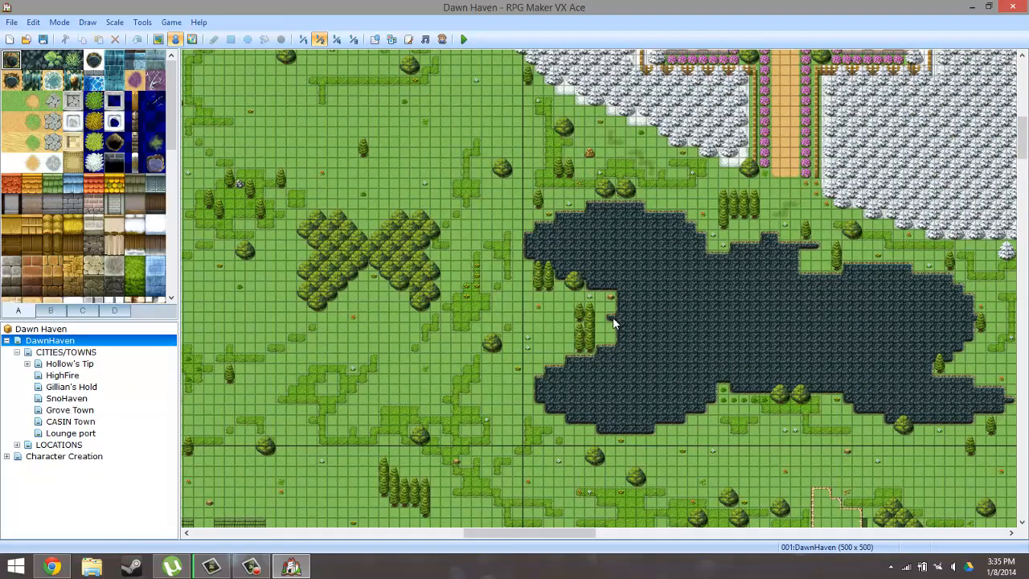
{"action": "mouse_move", "coordinate": [614, 316]}
{"action": "middle_mouse_down"}
{"action": "mouse_move", "coordinate": [647, 327]}
{"action": "mouse_move", "coordinate": [627, 330]}
{"action": "middle_mouse_up"}
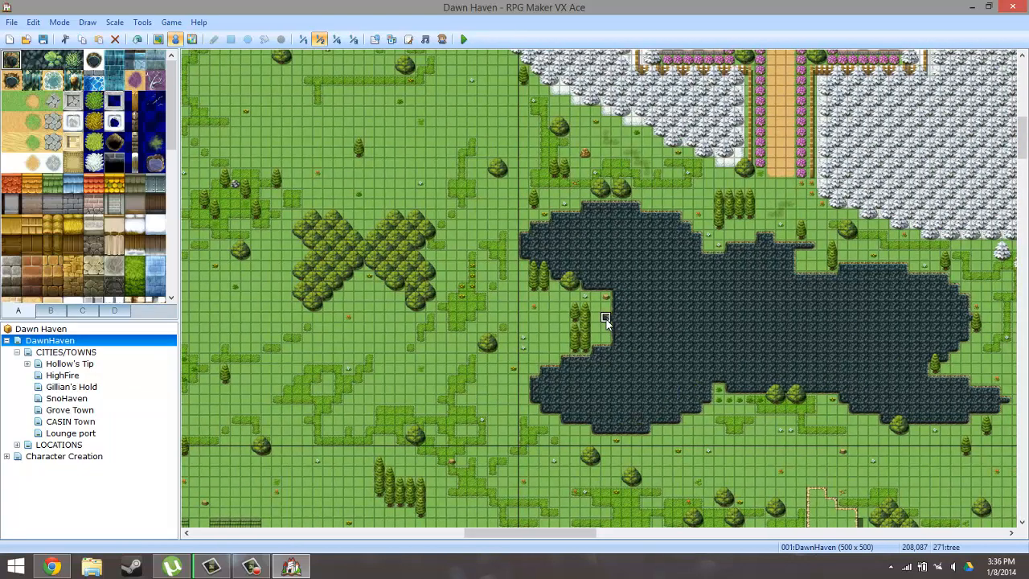
- Inspect the settings of the pasted tree event at 208,087 and close them without changes
{"action": "double_click", "coordinate": [605, 318]}
{"action": "left_click", "coordinate": [697, 484]}
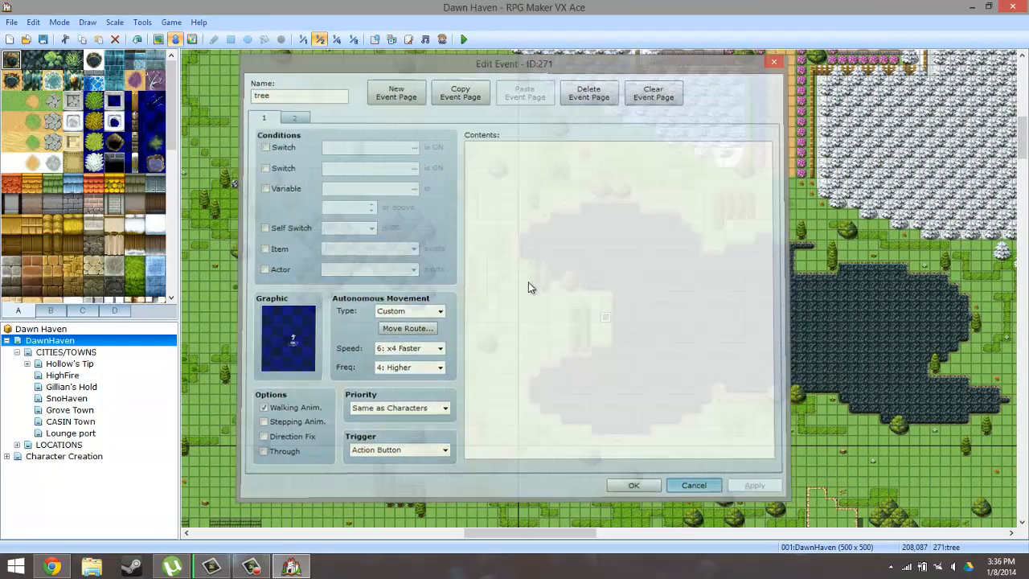
{"action": "mouse_move", "coordinate": [469, 239]}
{"action": "middle_mouse_down"}
{"action": "mouse_move", "coordinate": [573, 323]}
{"action": "mouse_move", "coordinate": [583, 188]}
{"action": "middle_mouse_up"}
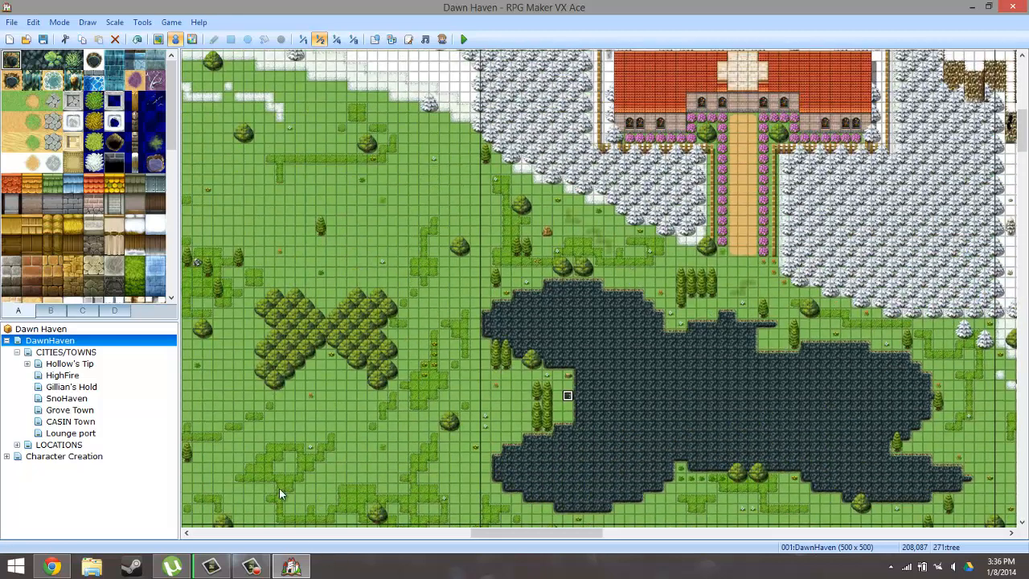
{"action": "left_click", "coordinate": [252, 567]}
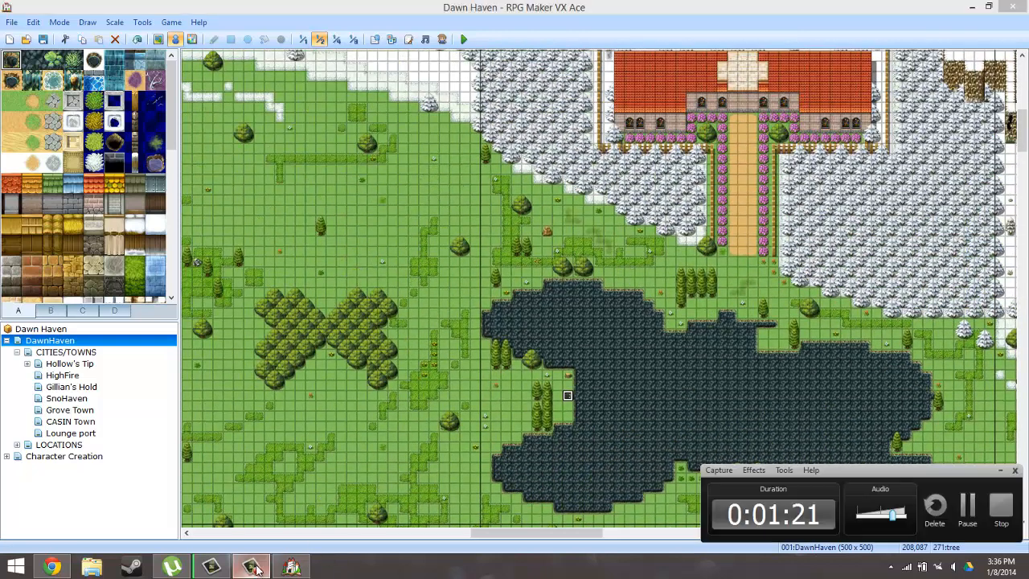
{"action": "left_click", "coordinate": [961, 506]}
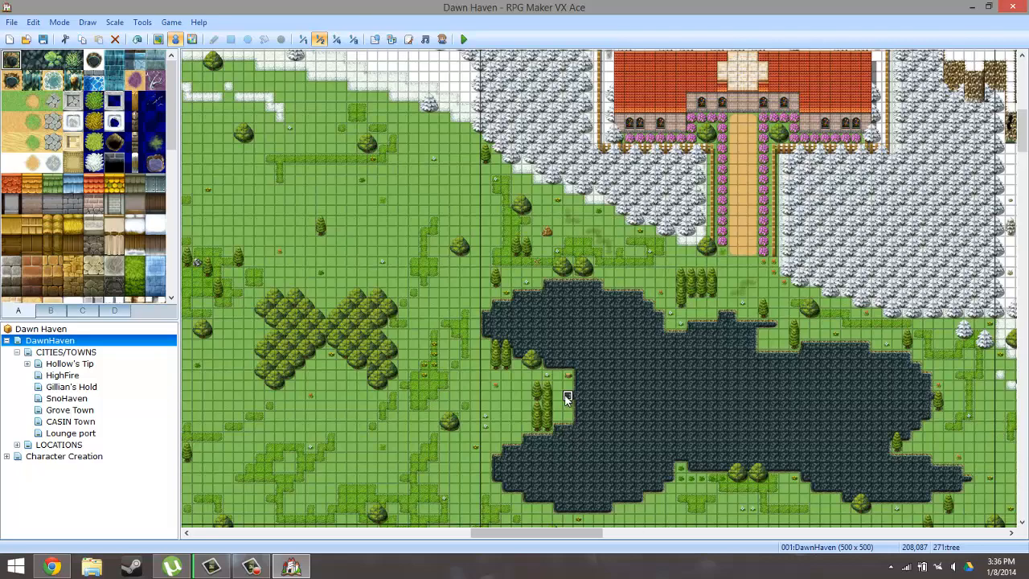
- Paste the tree event at 210,142 and again on the river just west of the wooden bridge near the walled village
{"action": "mouse_move", "coordinate": [492, 342]}
{"action": "middle_mouse_down"}
{"action": "mouse_move", "coordinate": [654, 407]}
{"action": "mouse_move", "coordinate": [675, 398]}
{"action": "mouse_move", "coordinate": [740, 430]}
{"action": "middle_mouse_up"}
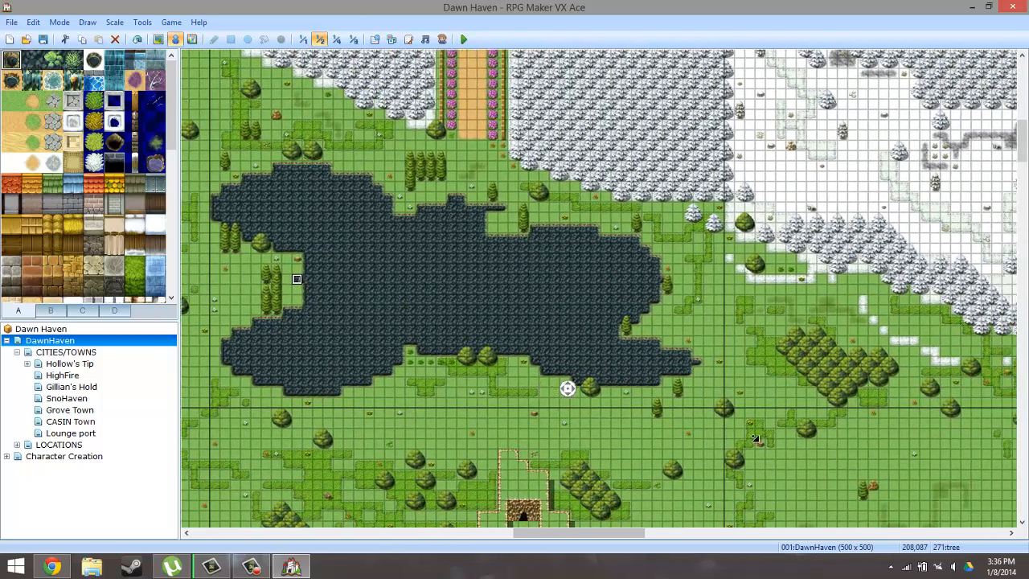
{"action": "mouse_move", "coordinate": [568, 389]}
{"action": "middle_mouse_down"}
{"action": "mouse_move", "coordinate": [653, 393]}
{"action": "mouse_move", "coordinate": [528, 500]}
{"action": "mouse_move", "coordinate": [591, 423]}
{"action": "mouse_move", "coordinate": [753, 336]}
{"action": "mouse_move", "coordinate": [708, 304]}
{"action": "mouse_move", "coordinate": [672, 214]}
{"action": "mouse_move", "coordinate": [619, 318]}
{"action": "middle_mouse_up"}
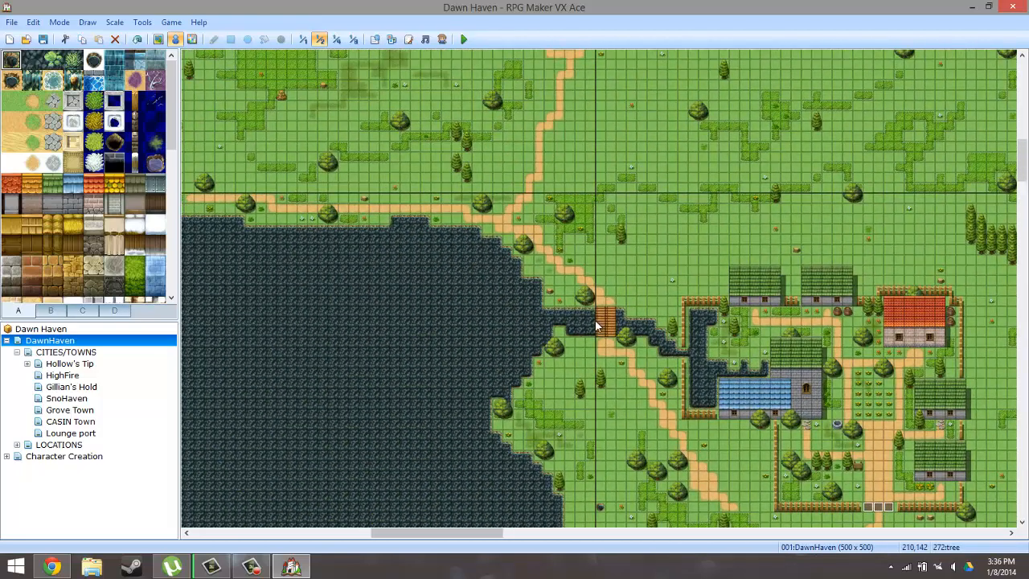
{"action": "left_click", "coordinate": [594, 322]}
{"action": "key", "text": "ctrl+v"}
- Paste another copy of the tree event at 109,162 on the DawnHaven map
{"action": "mouse_move", "coordinate": [652, 236]}
{"action": "middle_mouse_down"}
{"action": "mouse_move", "coordinate": [558, 390]}
{"action": "mouse_move", "coordinate": [538, 452]}
{"action": "mouse_move", "coordinate": [546, 437]}
{"action": "middle_mouse_up"}
{"action": "mouse_move", "coordinate": [549, 435]}
{"action": "middle_mouse_down"}
{"action": "mouse_move", "coordinate": [576, 350]}
{"action": "mouse_move", "coordinate": [532, 258]}
{"action": "middle_mouse_up"}
{"action": "left_click", "coordinate": [509, 246]}
{"action": "key", "text": "ctrl+v"}
- Paste another copy of the tree event at 061,260 on the DawnHaven map
{"action": "mouse_move", "coordinate": [538, 303]}
{"action": "middle_mouse_down"}
{"action": "mouse_move", "coordinate": [522, 370]}
{"action": "mouse_move", "coordinate": [492, 428]}
{"action": "mouse_move", "coordinate": [417, 396]}
{"action": "mouse_move", "coordinate": [487, 365]}
{"action": "middle_mouse_up"}
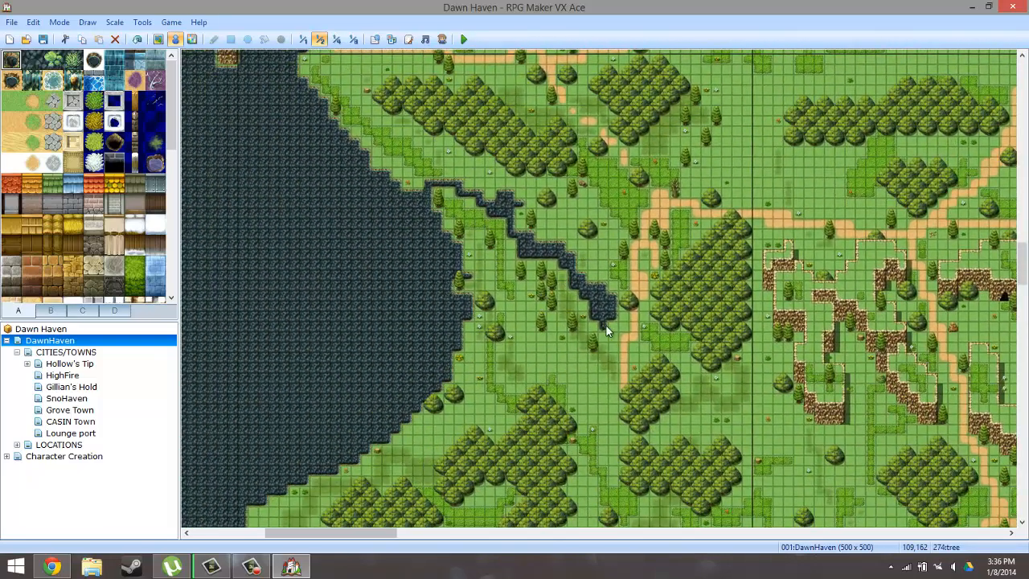
{"action": "mouse_move", "coordinate": [607, 325]}
{"action": "middle_mouse_down"}
{"action": "mouse_move", "coordinate": [545, 333]}
{"action": "mouse_move", "coordinate": [426, 416]}
{"action": "mouse_move", "coordinate": [551, 291]}
{"action": "middle_mouse_up"}
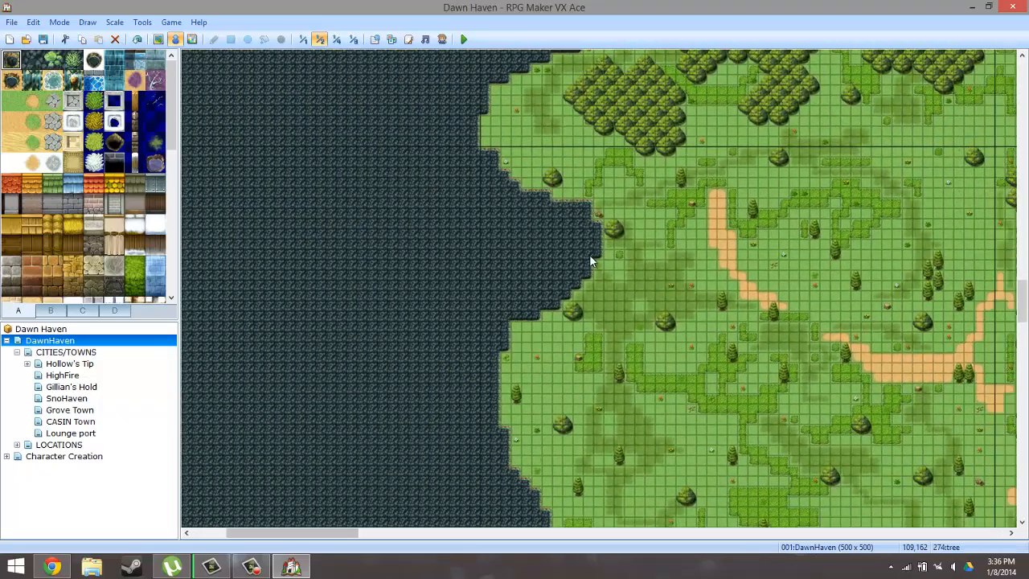
{"action": "mouse_move", "coordinate": [589, 254]}
{"action": "middle_mouse_down"}
{"action": "mouse_move", "coordinate": [597, 259]}
{"action": "mouse_move", "coordinate": [551, 405]}
{"action": "mouse_move", "coordinate": [606, 468]}
{"action": "mouse_move", "coordinate": [703, 460]}
{"action": "middle_mouse_up"}
{"action": "mouse_move", "coordinate": [598, 423]}
{"action": "middle_mouse_down"}
{"action": "mouse_move", "coordinate": [722, 528]}
{"action": "mouse_move", "coordinate": [795, 417]}
{"action": "mouse_move", "coordinate": [667, 425]}
{"action": "mouse_move", "coordinate": [703, 363]}
{"action": "mouse_move", "coordinate": [702, 426]}
{"action": "mouse_move", "coordinate": [588, 330]}
{"action": "mouse_move", "coordinate": [674, 306]}
{"action": "mouse_move", "coordinate": [599, 295]}
{"action": "middle_mouse_up"}
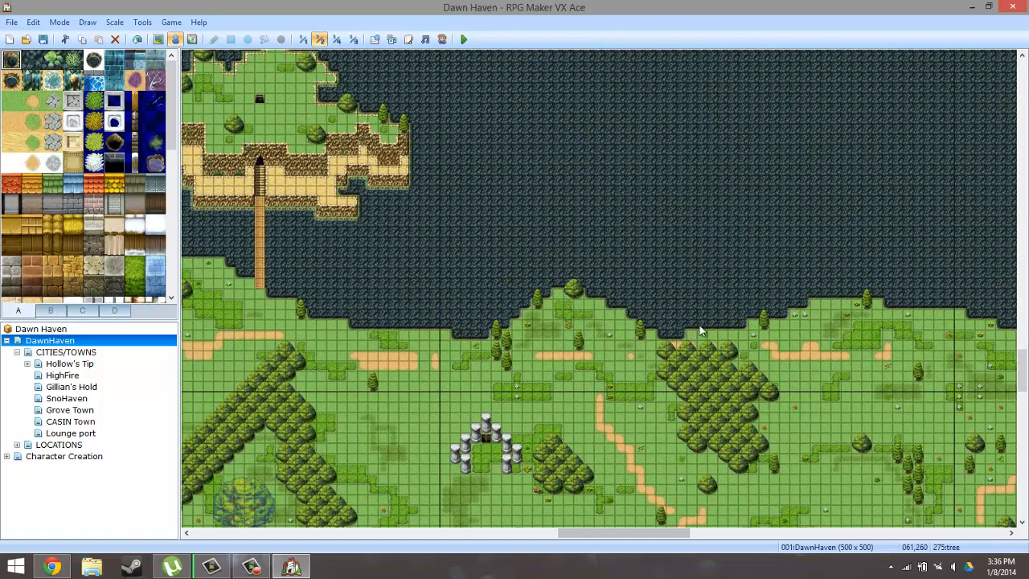
- Paste the tree event at 341,326 and at 360,291 in the channel west of the walled port town
{"action": "middle_click_drag", "start_coordinate": [718, 344], "coordinate": [835, 333]}
{"action": "mouse_move", "coordinate": [760, 378]}
{"action": "middle_mouse_down"}
{"action": "mouse_move", "coordinate": [744, 356]}
{"action": "mouse_move", "coordinate": [751, 397]}
{"action": "mouse_move", "coordinate": [802, 340]}
{"action": "mouse_move", "coordinate": [789, 369]}
{"action": "mouse_move", "coordinate": [805, 302]}
{"action": "middle_mouse_up"}
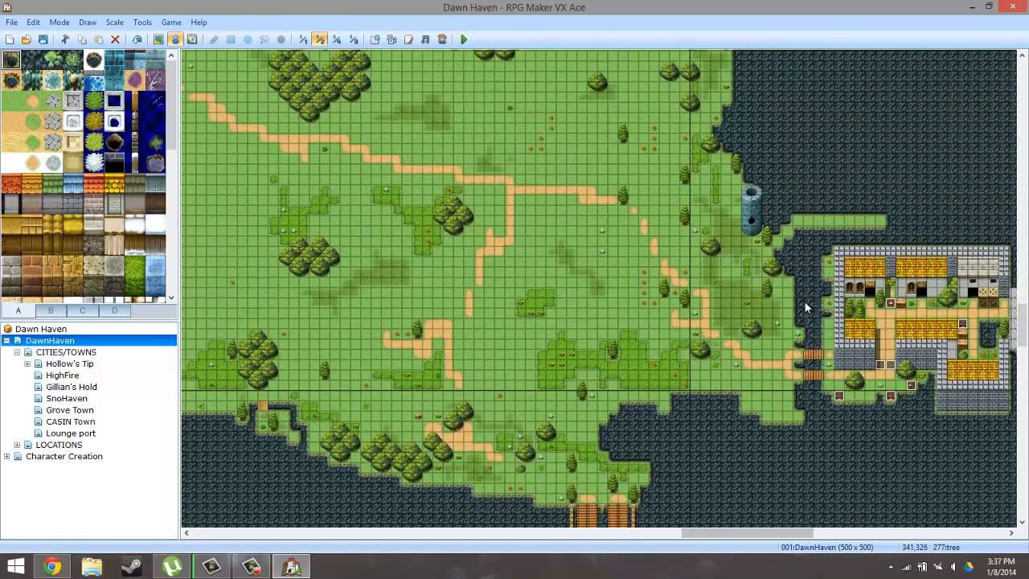
{"action": "left_click", "coordinate": [801, 302]}
{"action": "key", "text": "ctrl+v"}
- Paste another copy of the tree event at 327,184, on the north edge of the pond on the DawnHaven map
{"action": "mouse_move", "coordinate": [813, 349]}
{"action": "middle_mouse_down"}
{"action": "mouse_move", "coordinate": [731, 324]}
{"action": "mouse_move", "coordinate": [666, 173]}
{"action": "mouse_move", "coordinate": [632, 266]}
{"action": "middle_mouse_up"}
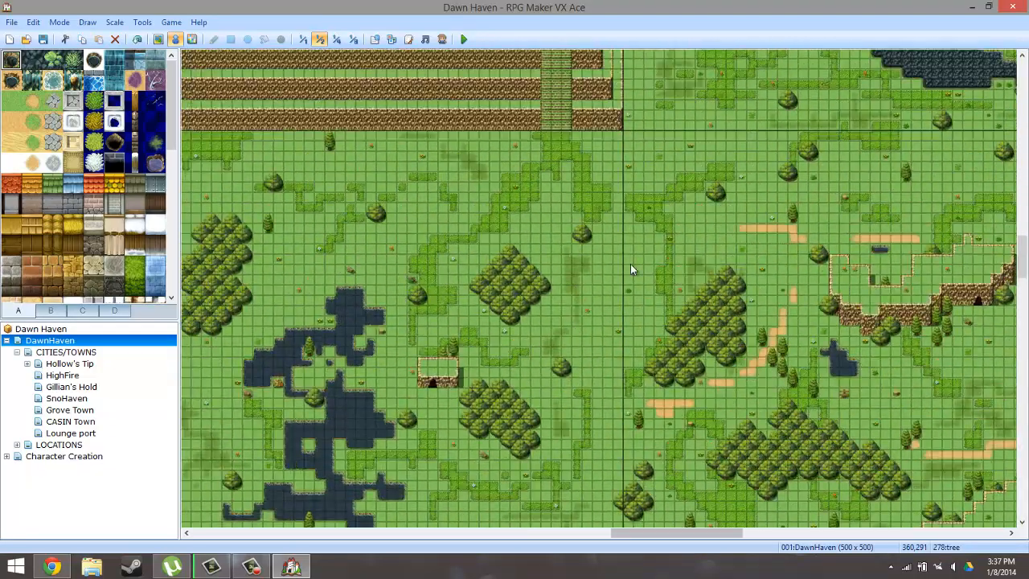
{"action": "middle_click_drag", "start_coordinate": [542, 334], "coordinate": [480, 381]}
{"action": "mouse_move", "coordinate": [483, 381]}
{"action": "middle_mouse_down"}
{"action": "mouse_move", "coordinate": [587, 366]}
{"action": "mouse_move", "coordinate": [628, 344]}
{"action": "middle_mouse_up"}
{"action": "mouse_move", "coordinate": [616, 343]}
{"action": "middle_mouse_down"}
{"action": "mouse_move", "coordinate": [563, 251]}
{"action": "mouse_move", "coordinate": [570, 266]}
{"action": "middle_mouse_up"}
{"action": "left_click", "coordinate": [669, 364]}
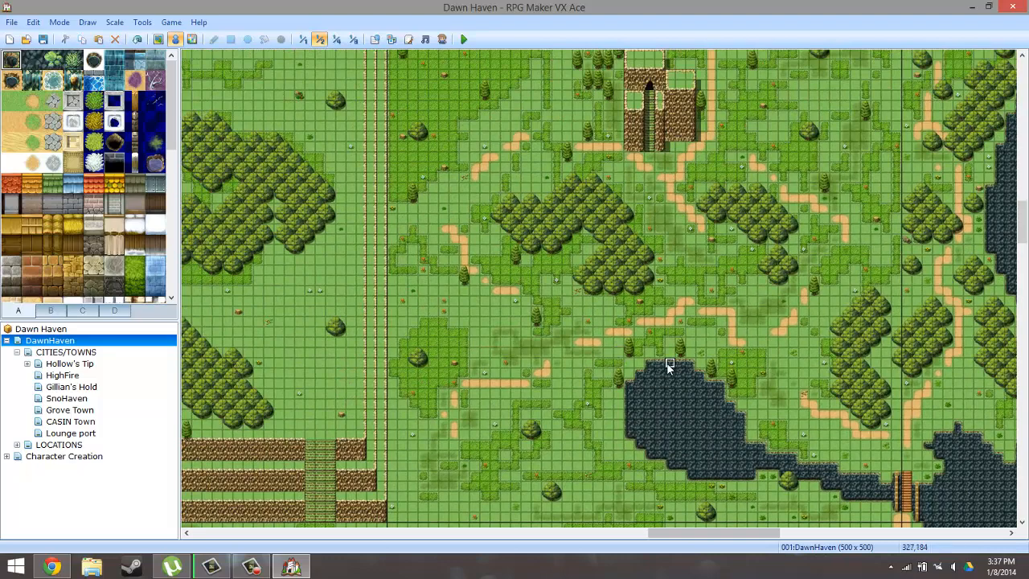
- Paste the tree event at 243,093 in the lake south of the red-roofed building, viewing the map at 1/4 scale
{"action": "middle_click_drag", "start_coordinate": [678, 331], "coordinate": [700, 347]}
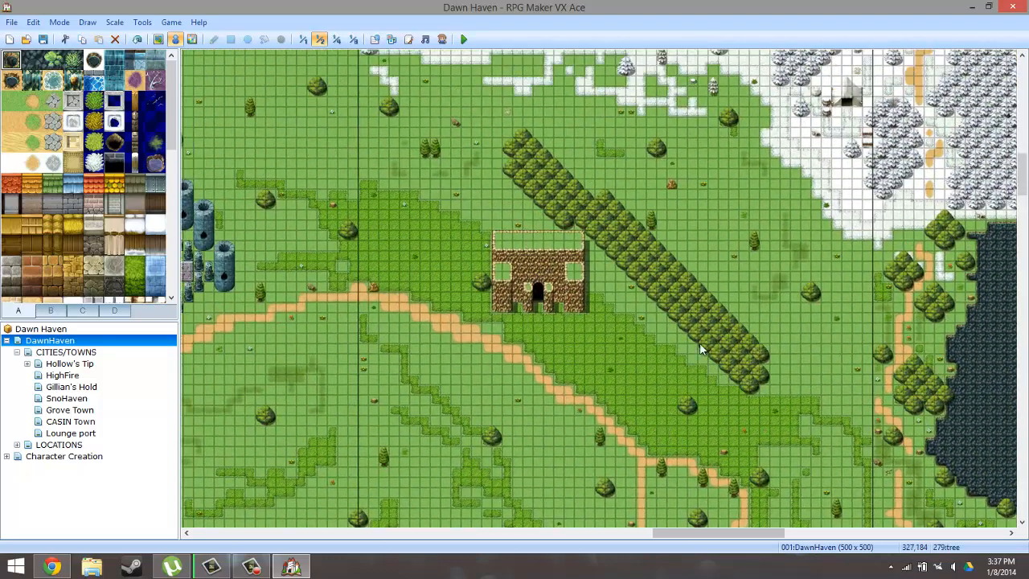
{"action": "left_click", "coordinate": [337, 39]}
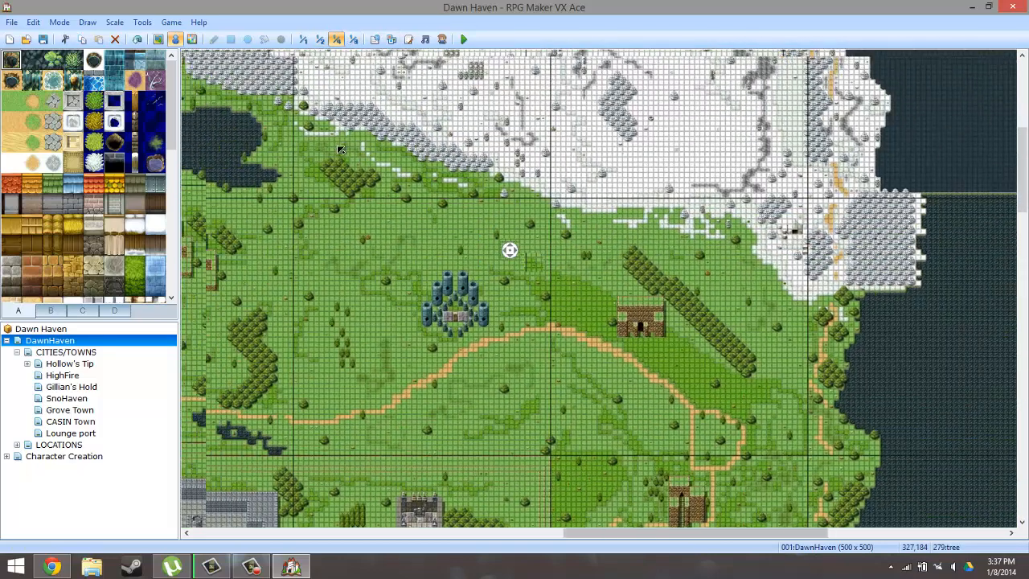
{"action": "middle_click_drag", "start_coordinate": [510, 249], "coordinate": [344, 165]}
{"action": "left_click", "coordinate": [560, 281]}
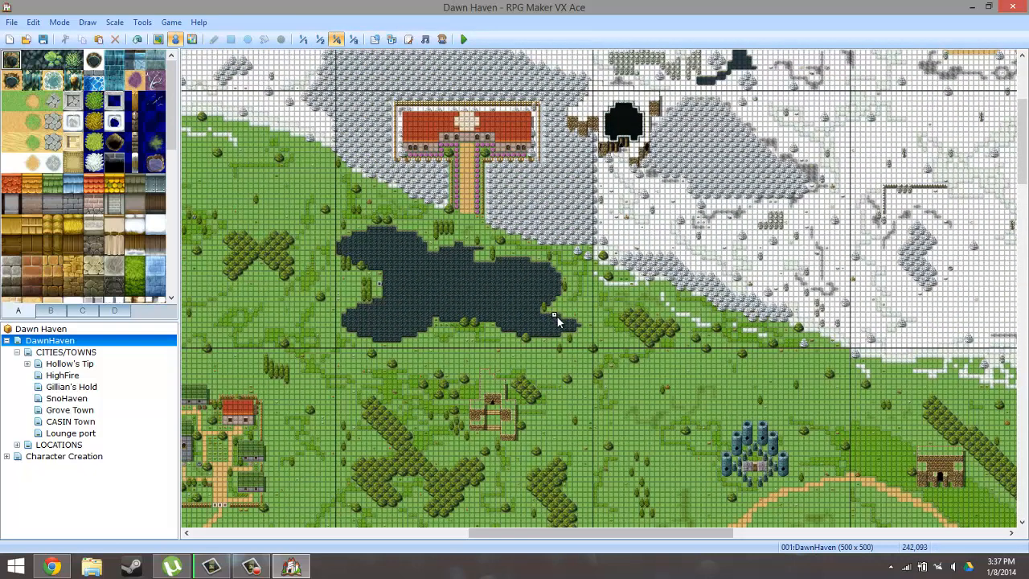
{"action": "key", "text": "ctrl+v"}
{"action": "middle_click_drag", "start_coordinate": [650, 332], "coordinate": [499, 331]}
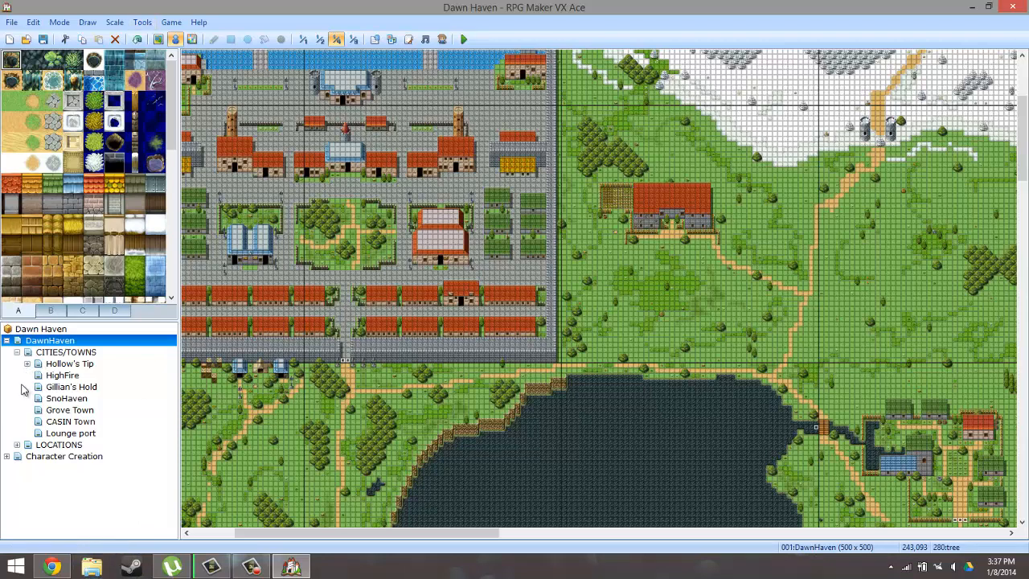
- Switch to the Dawn Haven World spreadsheet in Chrome and review the uses listed on the SKILLS sheet
{"action": "left_click", "coordinate": [58, 568]}
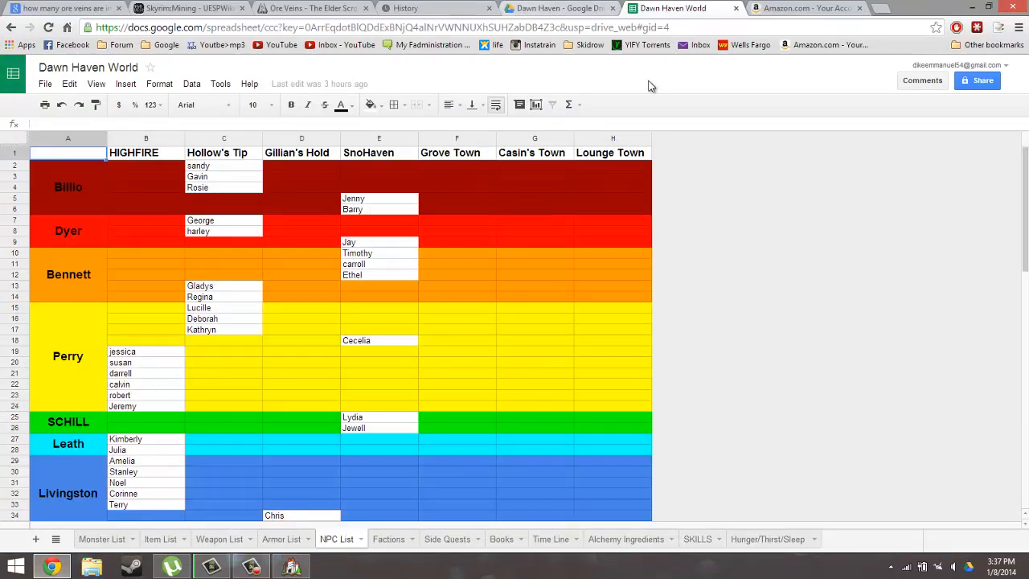
{"action": "scroll", "coordinate": [563, 290], "scroll_direction": "down", "scroll_amount": 3}
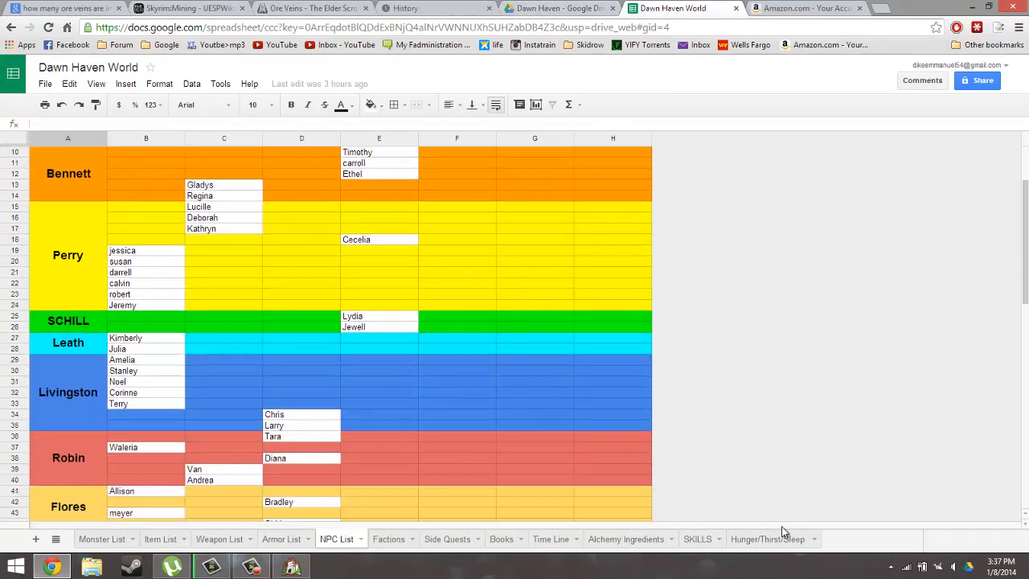
{"action": "left_click", "coordinate": [697, 538]}
{"action": "left_click", "coordinate": [64, 236]}
{"action": "left_click", "coordinate": [205, 293]}
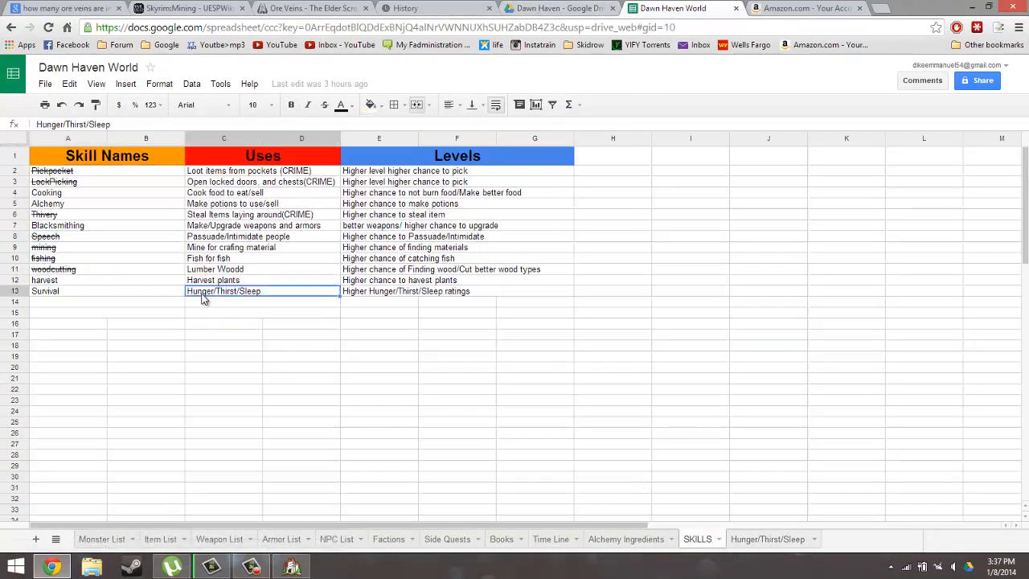
{"action": "left_click", "coordinate": [200, 281]}
{"action": "left_click", "coordinate": [230, 238]}
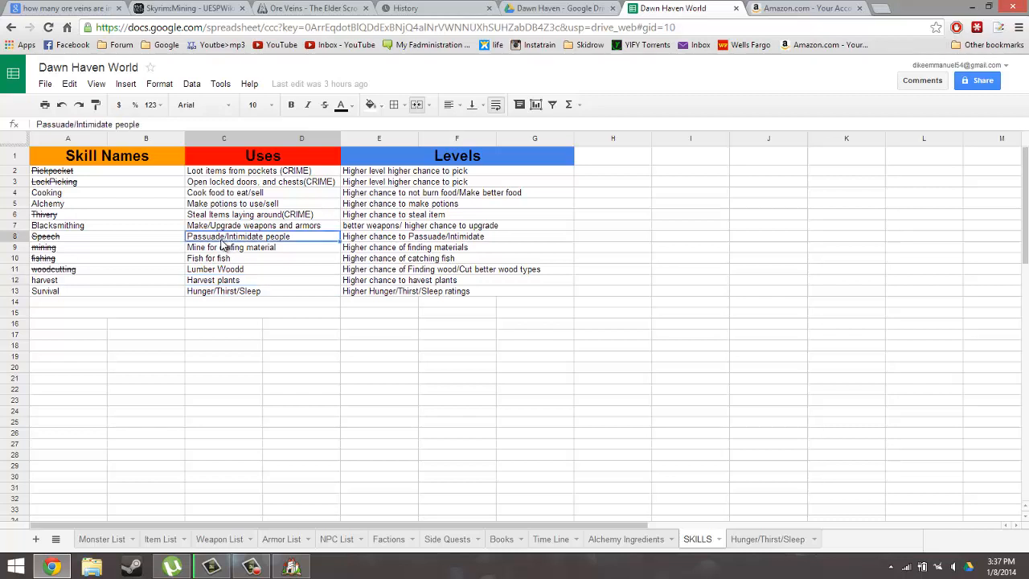
- Fill the Survival skill name cell with orange
{"action": "left_click", "coordinate": [149, 295]}
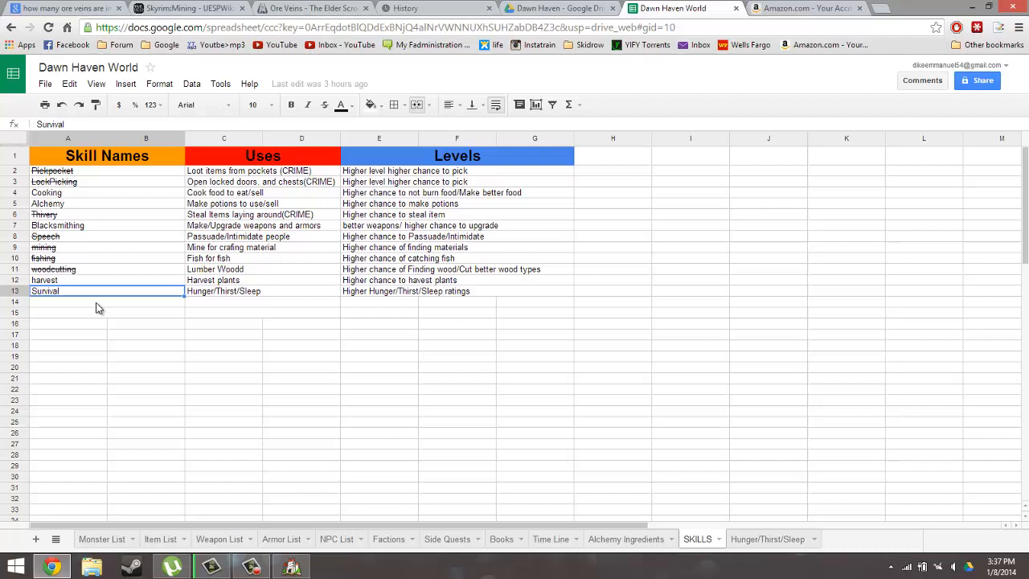
{"action": "left_click", "coordinate": [371, 105]}
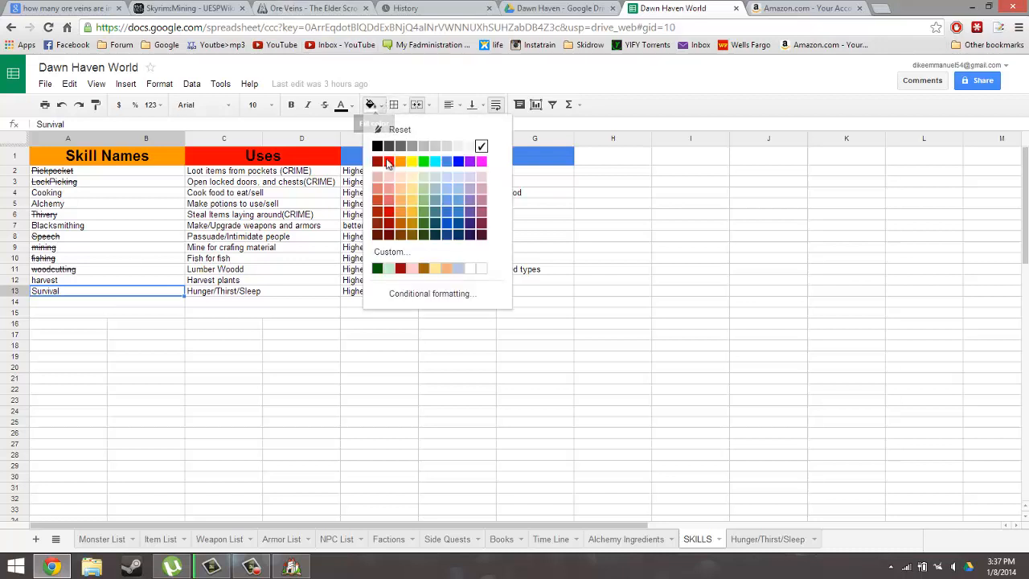
{"action": "left_click", "coordinate": [400, 162]}
{"action": "left_click_drag", "start_coordinate": [330, 312], "coordinate": [370, 312]}
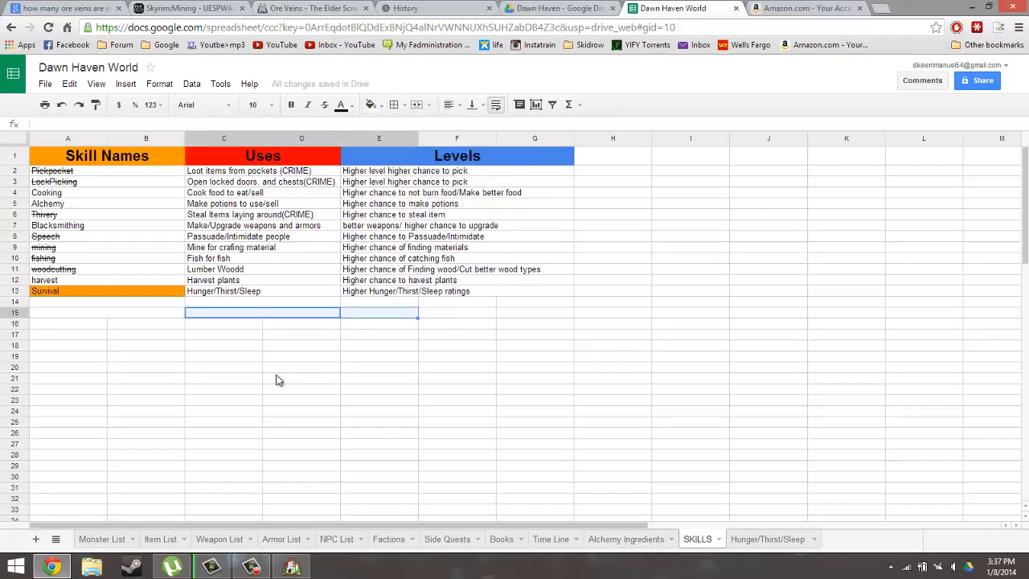
- Go through the skill names, including Blacksmithing, Alchemy, Cooking, Thivery, Speech, mining and fishing
{"action": "left_click", "coordinate": [46, 228]}
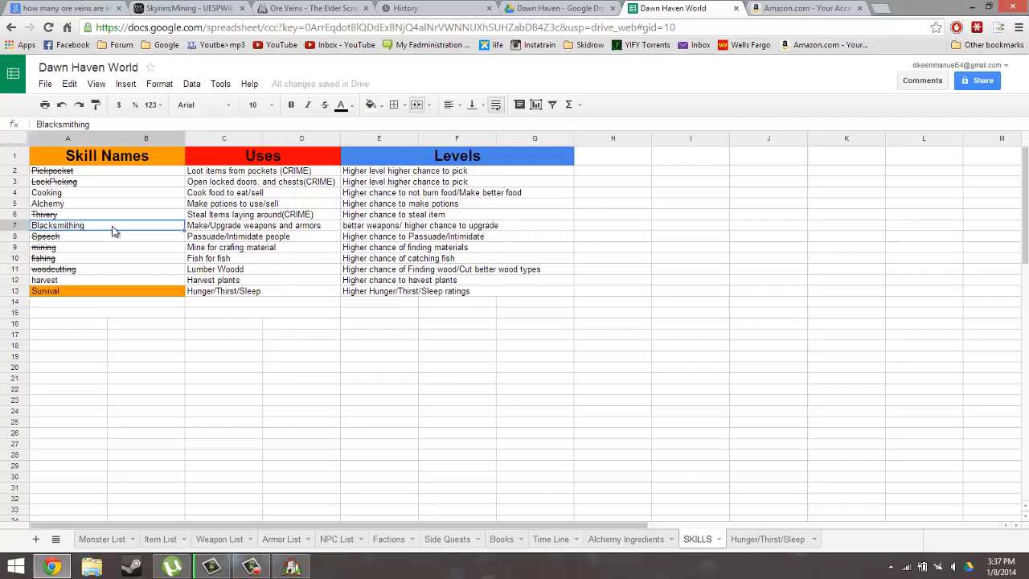
{"action": "left_click", "coordinate": [86, 203]}
{"action": "left_click", "coordinate": [88, 193]}
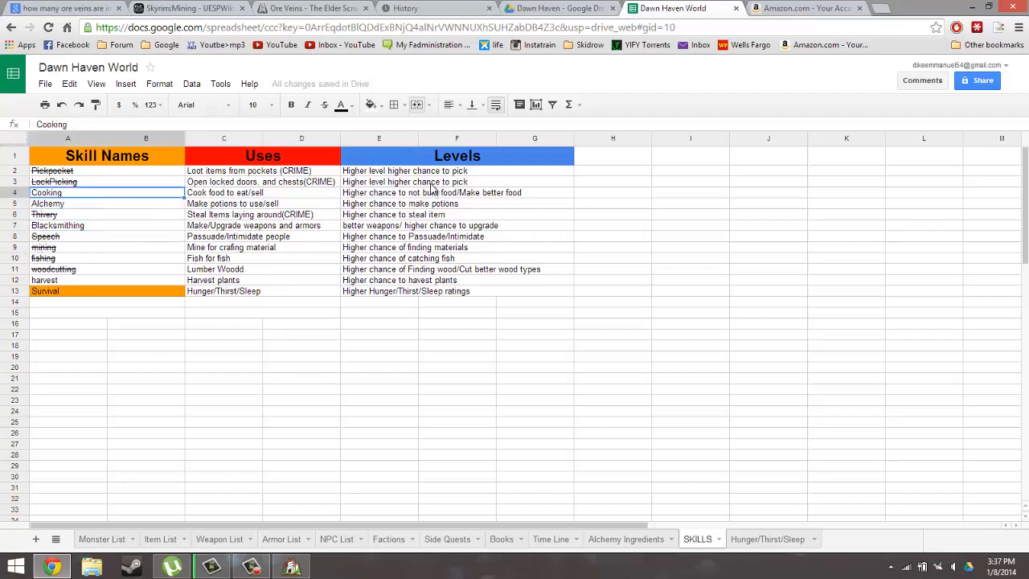
{"action": "left_click", "coordinate": [58, 215]}
{"action": "left_click", "coordinate": [53, 239]}
{"action": "left_click", "coordinate": [51, 249]}
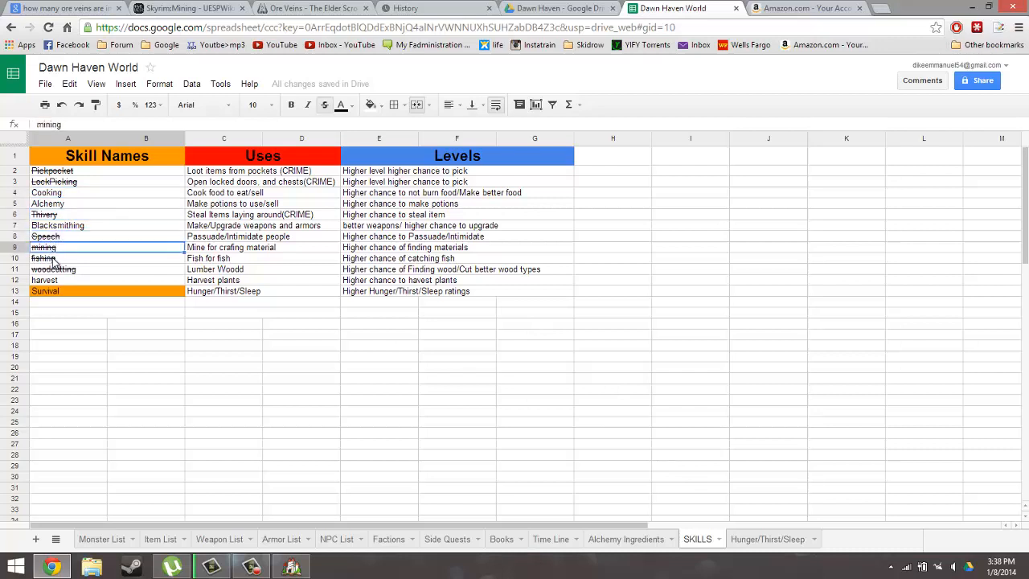
{"action": "left_click", "coordinate": [53, 259]}
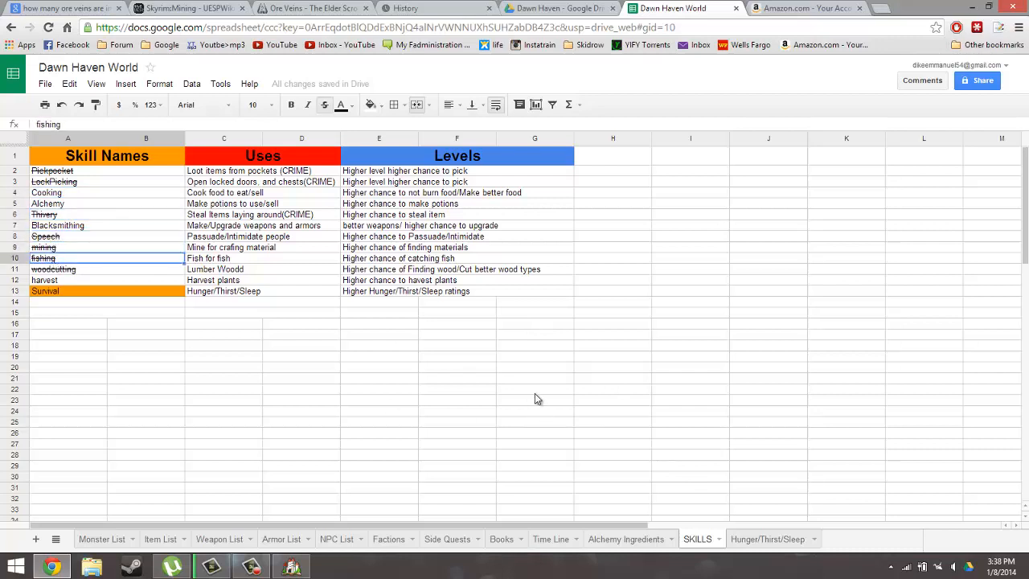
- Look through the spreadsheet's other sheets, from Alchemy Ingredients back to Monster List
{"action": "left_click", "coordinate": [632, 546]}
{"action": "left_click", "coordinate": [563, 541]}
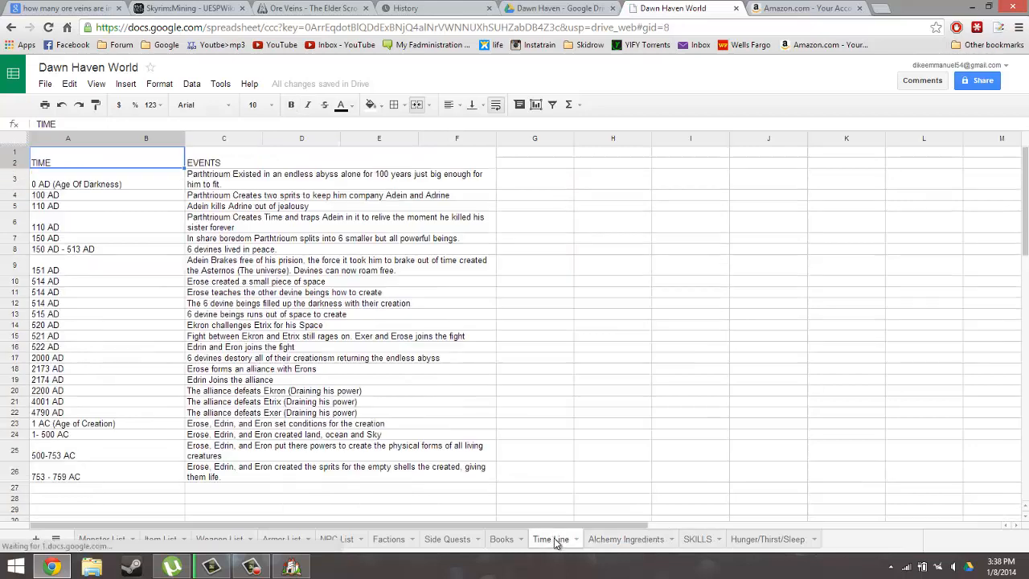
{"action": "left_click", "coordinate": [500, 541]}
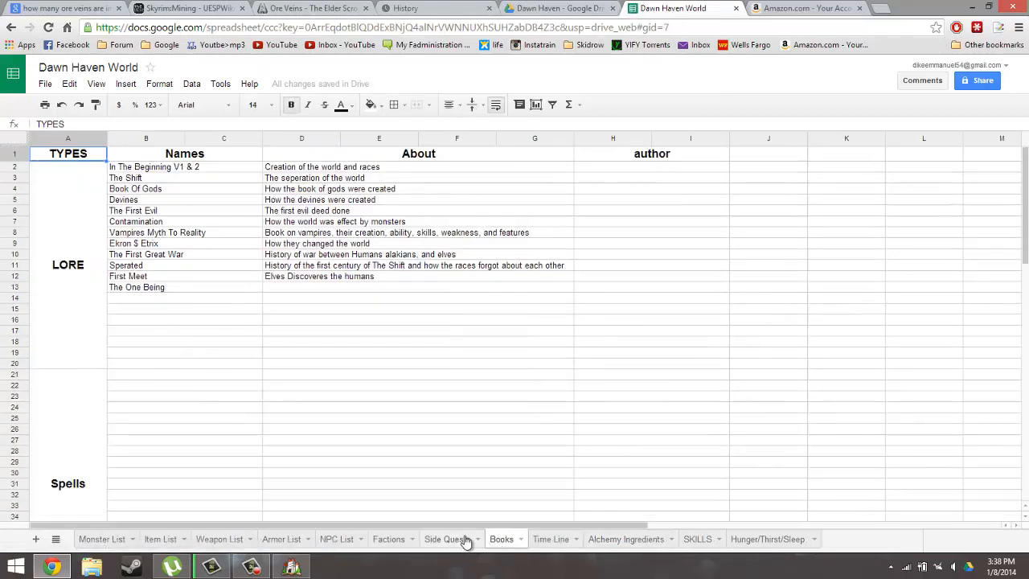
{"action": "left_click", "coordinate": [451, 544]}
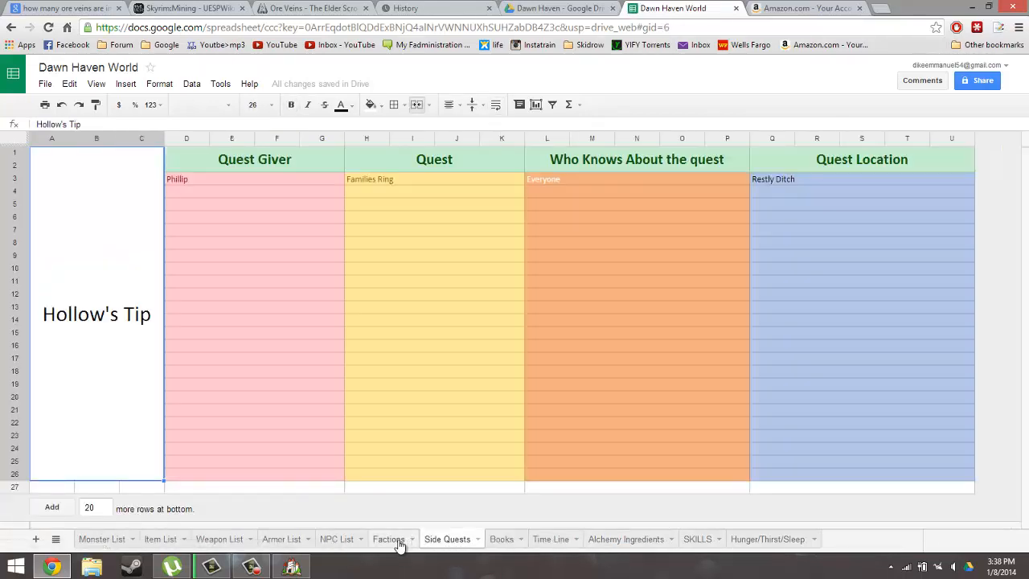
{"action": "left_click", "coordinate": [399, 544]}
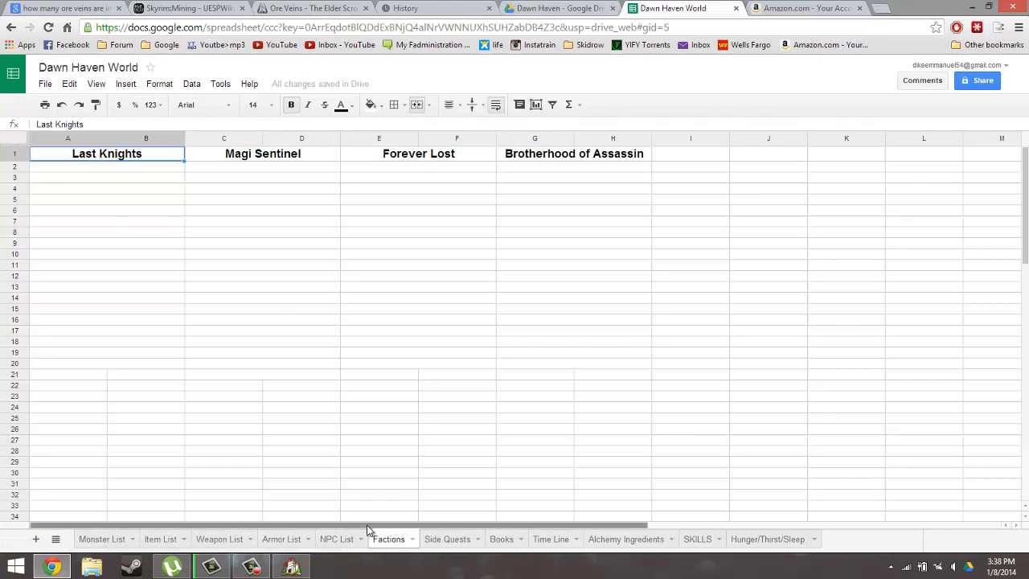
{"action": "left_click", "coordinate": [341, 541]}
{"action": "left_click", "coordinate": [288, 537]}
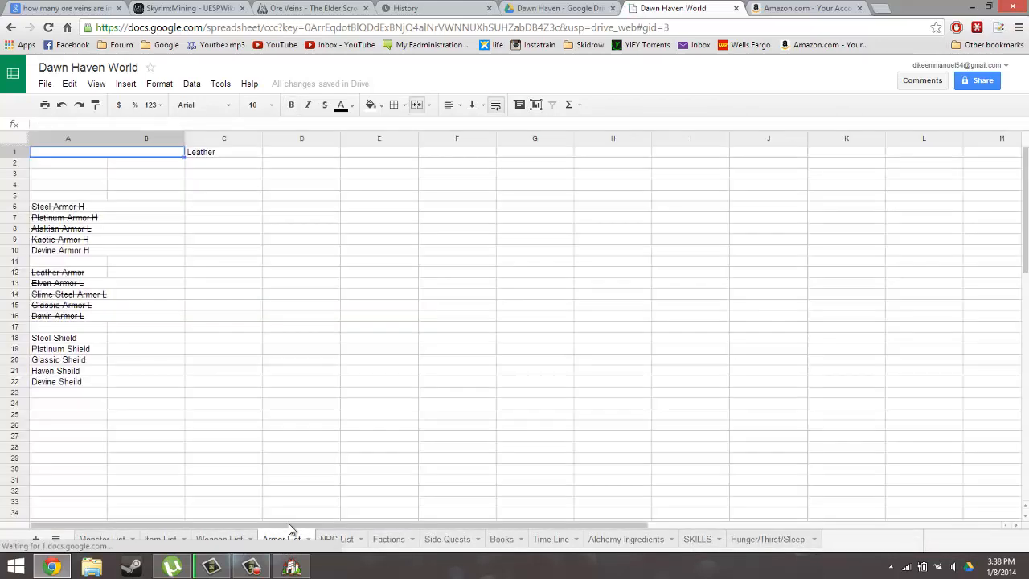
{"action": "left_click", "coordinate": [232, 543]}
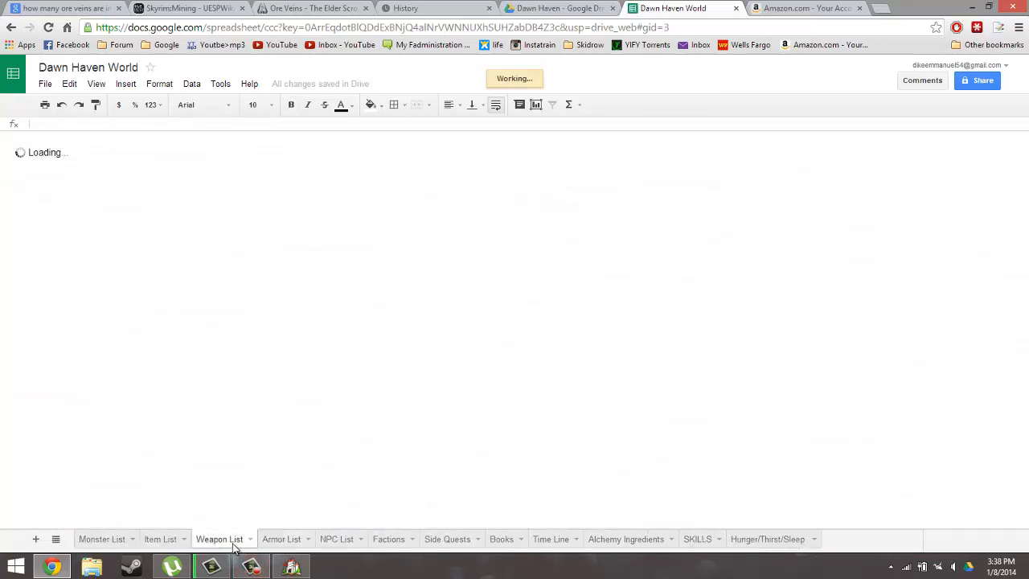
{"action": "left_click", "coordinate": [154, 540]}
{"action": "left_click", "coordinate": [103, 542]}
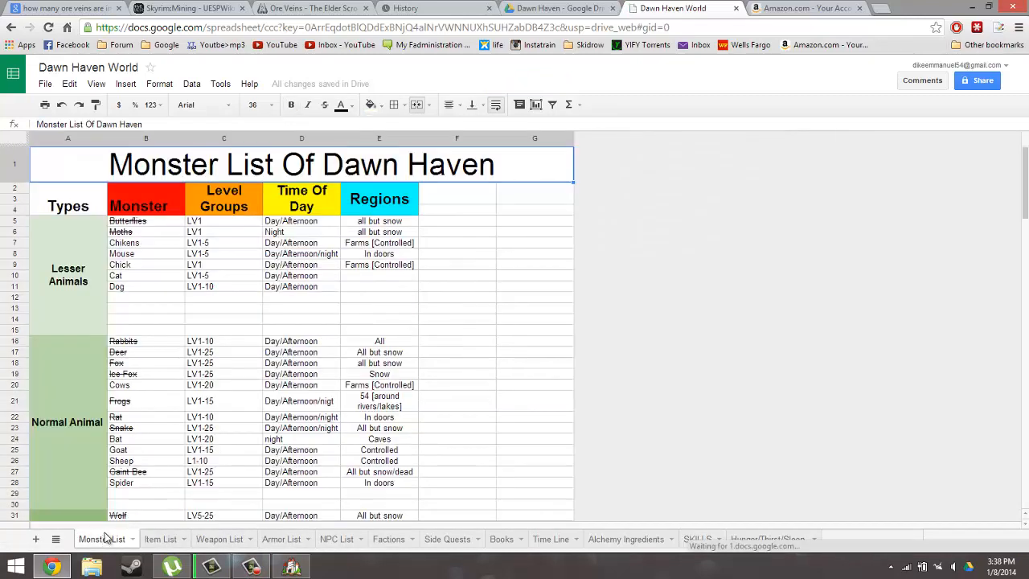
- Browse the Monster List's creature groups, from the animals through the humans and undead to the monsters
{"action": "left_click", "coordinate": [223, 402]}
{"action": "scroll", "coordinate": [224, 402], "scroll_direction": "down", "scroll_amount": 3}
{"action": "scroll", "coordinate": [230, 402], "scroll_direction": "down", "scroll_amount": 15}
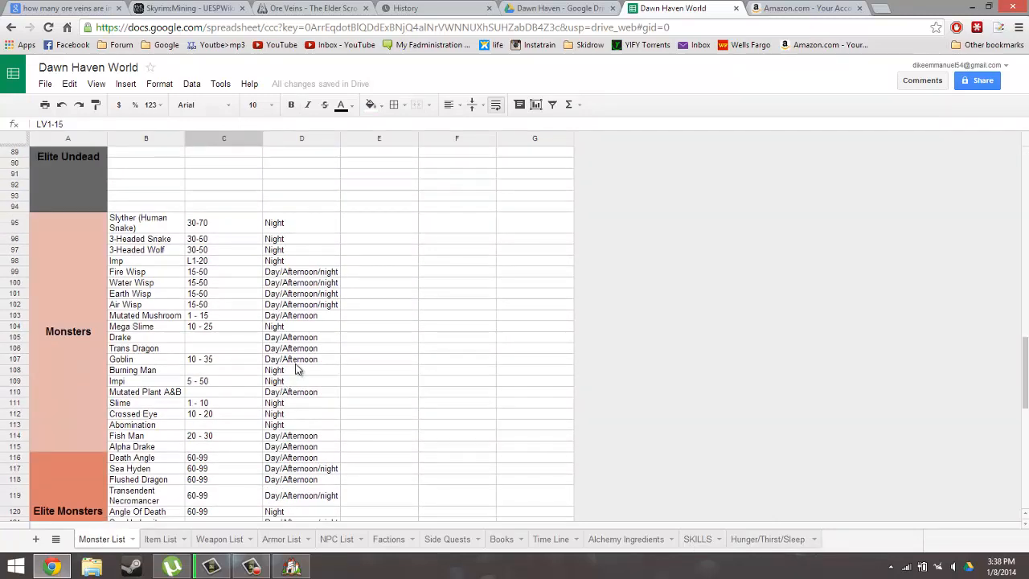
{"action": "scroll", "coordinate": [294, 364], "scroll_direction": "down", "scroll_amount": 3}
{"action": "scroll", "coordinate": [243, 364], "scroll_direction": "up", "scroll_amount": 10}
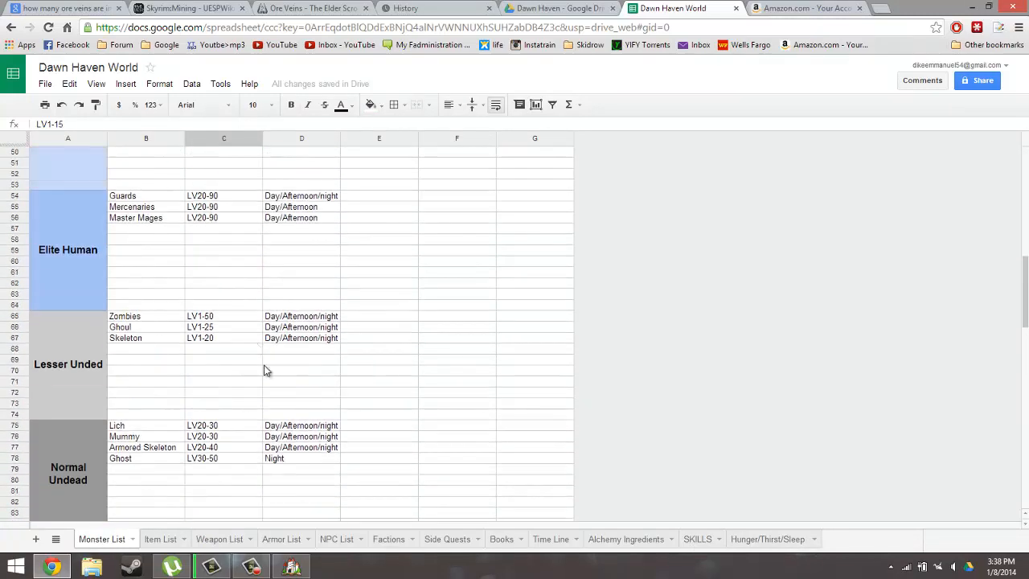
{"action": "left_click_drag", "start_coordinate": [277, 406], "coordinate": [234, 229]}
{"action": "left_click", "coordinate": [429, 393]}
{"action": "scroll", "coordinate": [429, 398], "scroll_direction": "up", "scroll_amount": 10}
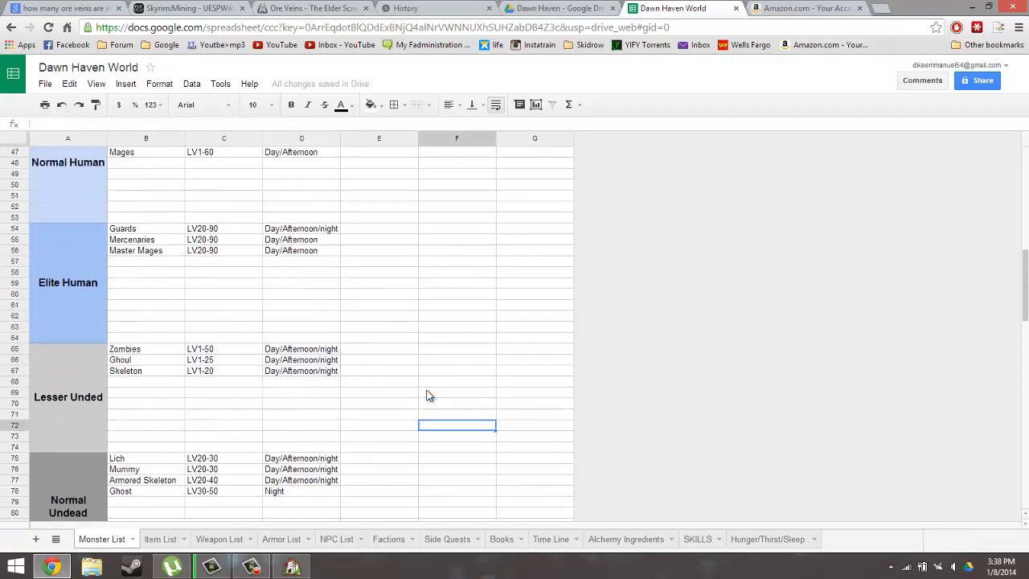
{"action": "scroll", "coordinate": [434, 402], "scroll_direction": "up", "scroll_amount": 3}
{"action": "scroll", "coordinate": [444, 398], "scroll_direction": "down", "scroll_amount": 20}
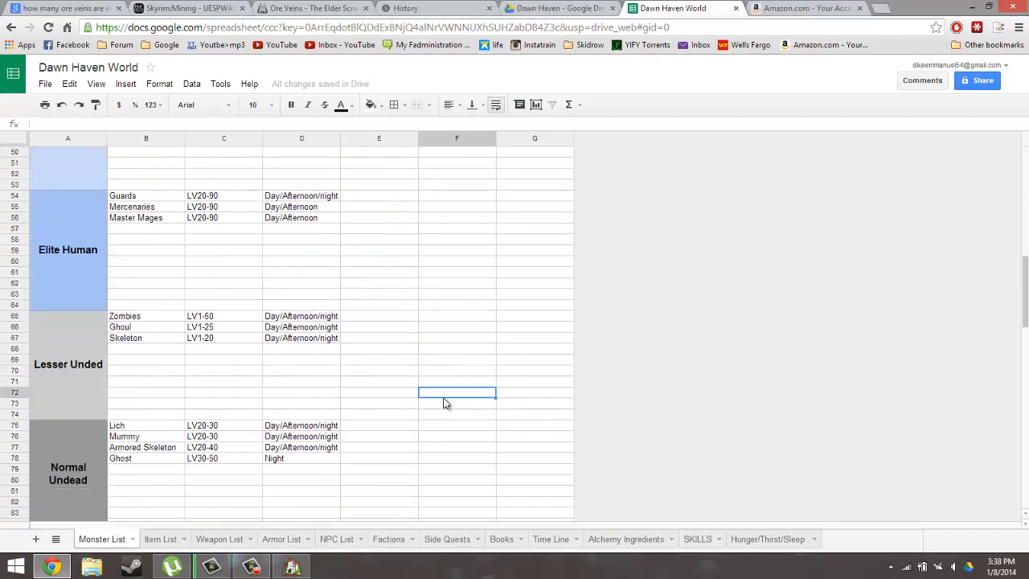
{"action": "scroll", "coordinate": [441, 391], "scroll_direction": "up", "scroll_amount": 10}
{"action": "scroll", "coordinate": [442, 389], "scroll_direction": "up", "scroll_amount": 6}
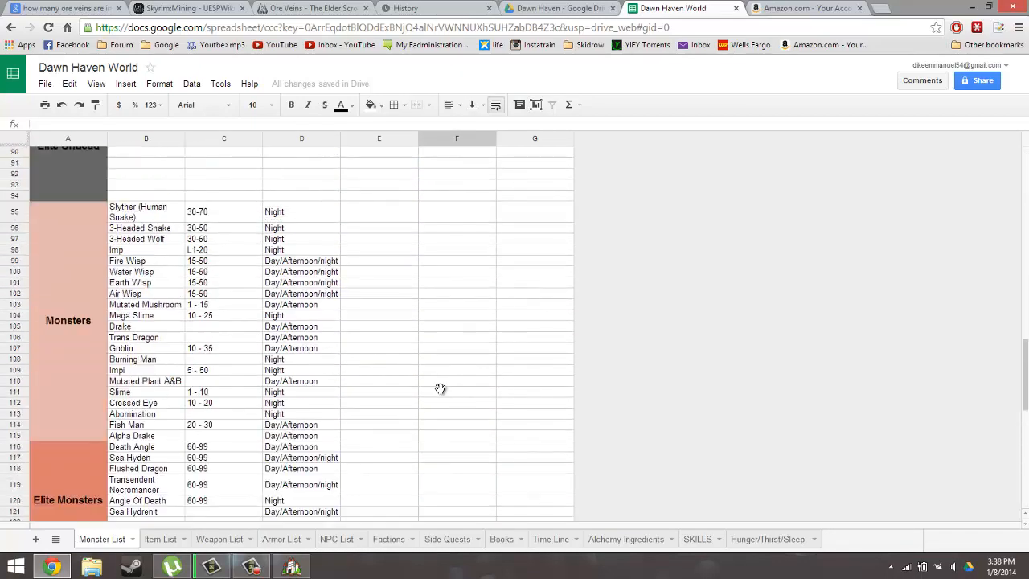
- Examine the Monsters and Elite Monsters groups of the Monster List, selecting the Sea Hyden entry
{"action": "scroll", "coordinate": [442, 389], "scroll_direction": "down", "scroll_amount": 5}
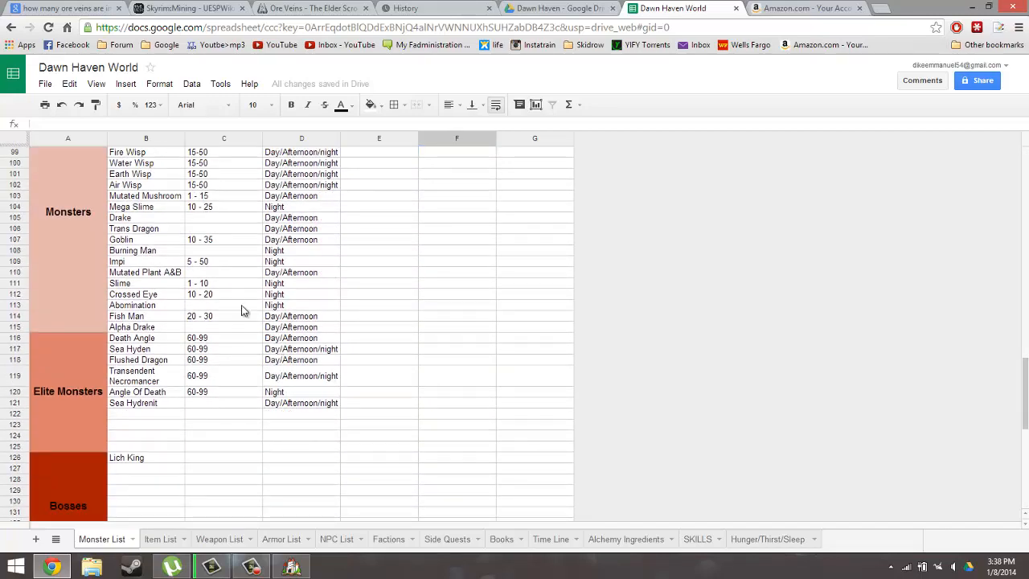
{"action": "scroll", "coordinate": [241, 314], "scroll_direction": "up", "scroll_amount": 3}
{"action": "scroll", "coordinate": [240, 313], "scroll_direction": "down", "scroll_amount": 2}
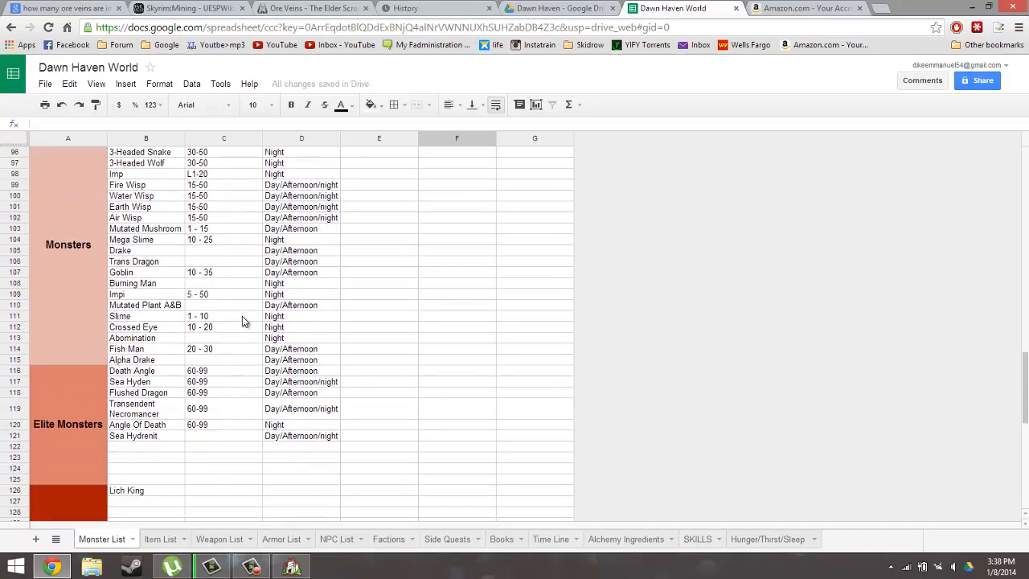
{"action": "left_click", "coordinate": [135, 381]}
{"action": "scroll", "coordinate": [250, 413], "scroll_direction": "up", "scroll_amount": 4}
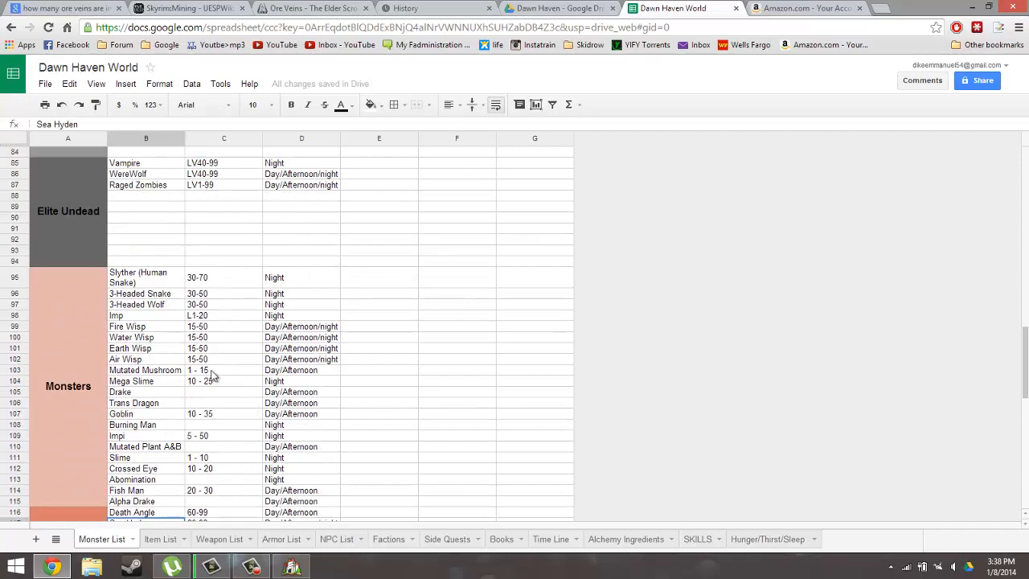
- Return to RPG Maker VX Ace and survey the DawnHaven map from the large northwestern city to the central walled town
{"action": "left_click", "coordinate": [973, 6]}
{"action": "middle_click", "coordinate": [751, 221]}
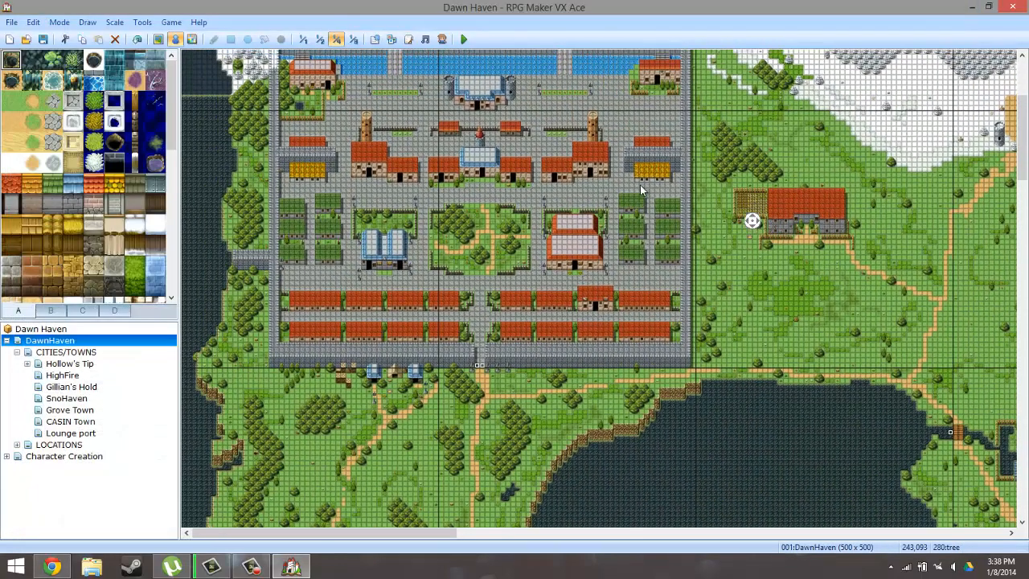
{"action": "middle_click", "coordinate": [646, 177]}
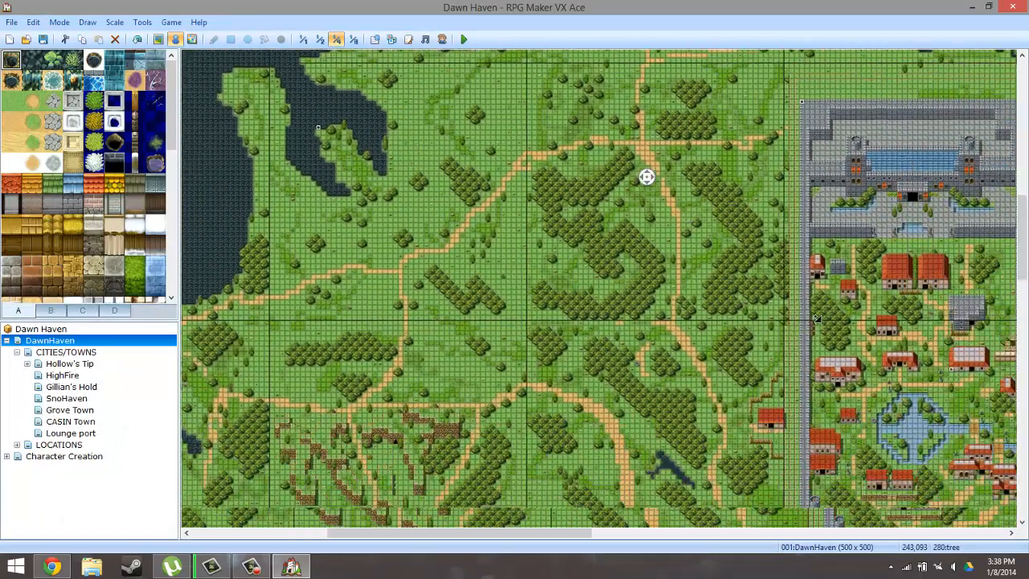
{"action": "middle_click_drag", "start_coordinate": [817, 319], "coordinate": [842, 187]}
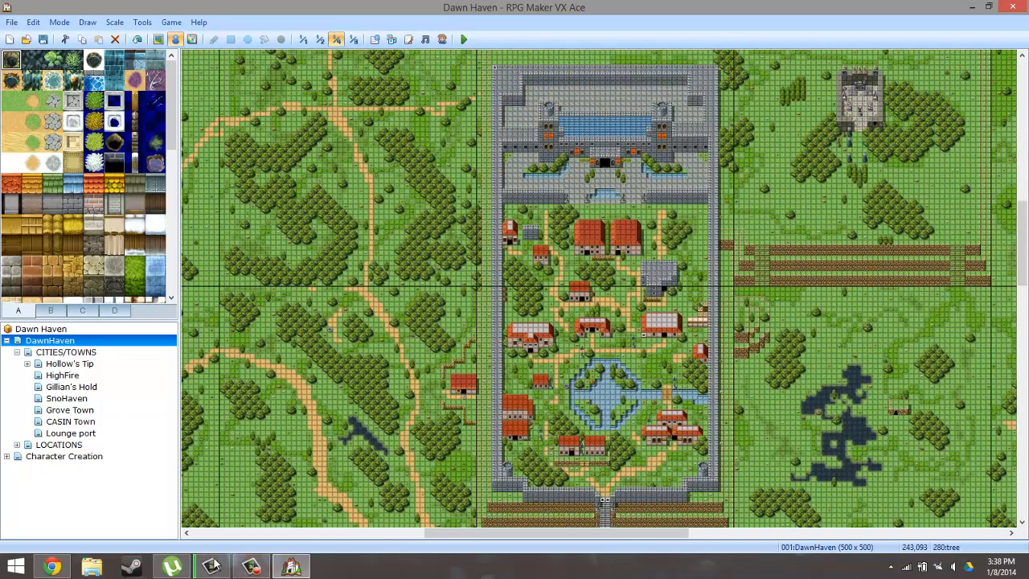
{"action": "left_click", "coordinate": [251, 567]}
{"action": "left_click", "coordinate": [255, 569]}
- Survey the central walled town on the DawnHaven map, then inspect its western wall, houses and pond at full scale
{"action": "scroll", "coordinate": [672, 321], "scroll_direction": "up", "scroll_amount": 3}
{"action": "mouse_move", "coordinate": [675, 257]}
{"action": "middle_mouse_down"}
{"action": "mouse_move", "coordinate": [665, 231]}
{"action": "mouse_move", "coordinate": [666, 367]}
{"action": "mouse_move", "coordinate": [651, 250]}
{"action": "mouse_move", "coordinate": [677, 282]}
{"action": "mouse_move", "coordinate": [437, 149]}
{"action": "mouse_move", "coordinate": [498, 196]}
{"action": "mouse_move", "coordinate": [684, 249]}
{"action": "mouse_move", "coordinate": [473, 3]}
{"action": "middle_mouse_up"}
{"action": "middle_click_drag", "start_coordinate": [690, 307], "coordinate": [602, 238]}
{"action": "mouse_move", "coordinate": [717, 342]}
{"action": "middle_mouse_down"}
{"action": "mouse_move", "coordinate": [638, 215]}
{"action": "mouse_move", "coordinate": [611, 210]}
{"action": "mouse_move", "coordinate": [724, 418]}
{"action": "mouse_move", "coordinate": [832, 482]}
{"action": "mouse_move", "coordinate": [845, 417]}
{"action": "middle_mouse_up"}
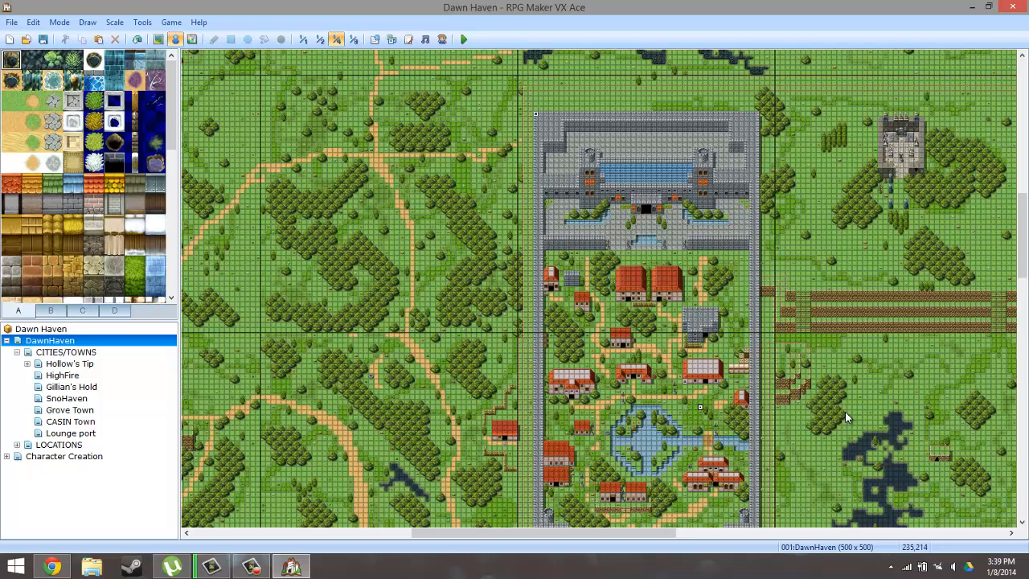
{"action": "left_click", "coordinate": [303, 40]}
{"action": "middle_click_drag", "start_coordinate": [289, 307], "coordinate": [294, 426]}
{"action": "middle_click_drag", "start_coordinate": [726, 321], "coordinate": [614, 388]}
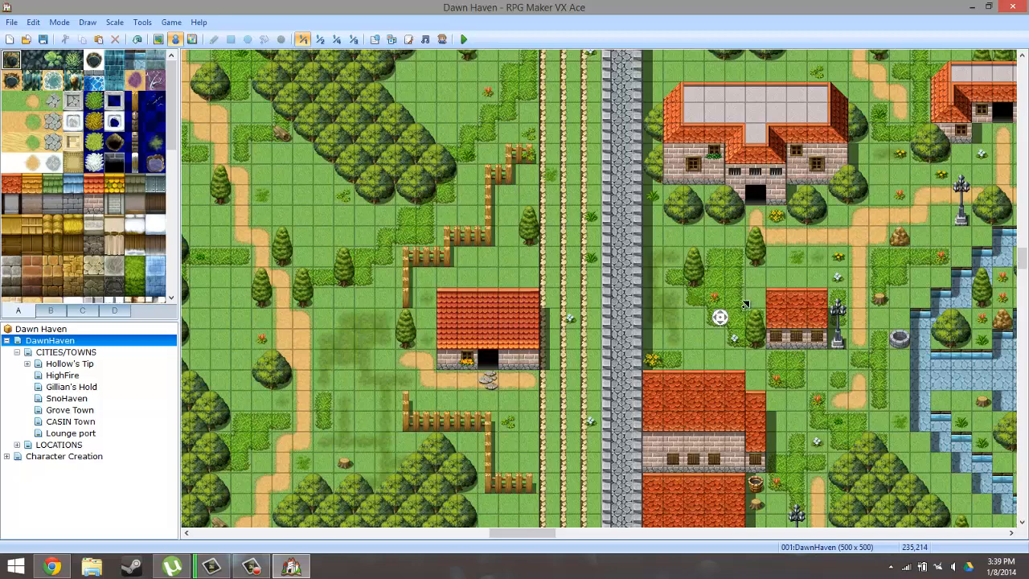
{"action": "middle_click_drag", "start_coordinate": [746, 306], "coordinate": [745, 307]}
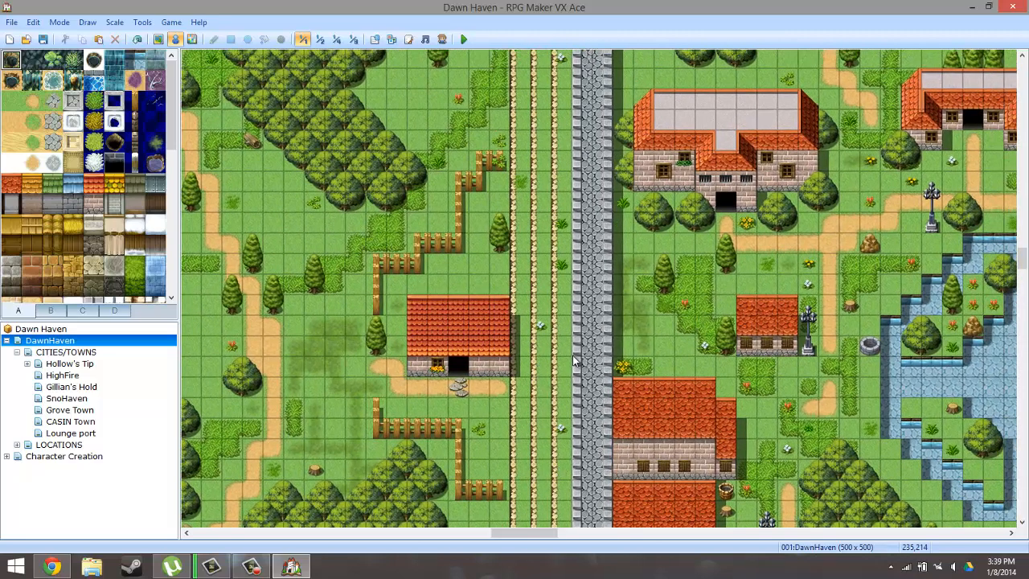
{"action": "middle_click_drag", "start_coordinate": [544, 352], "coordinate": [616, 390]}
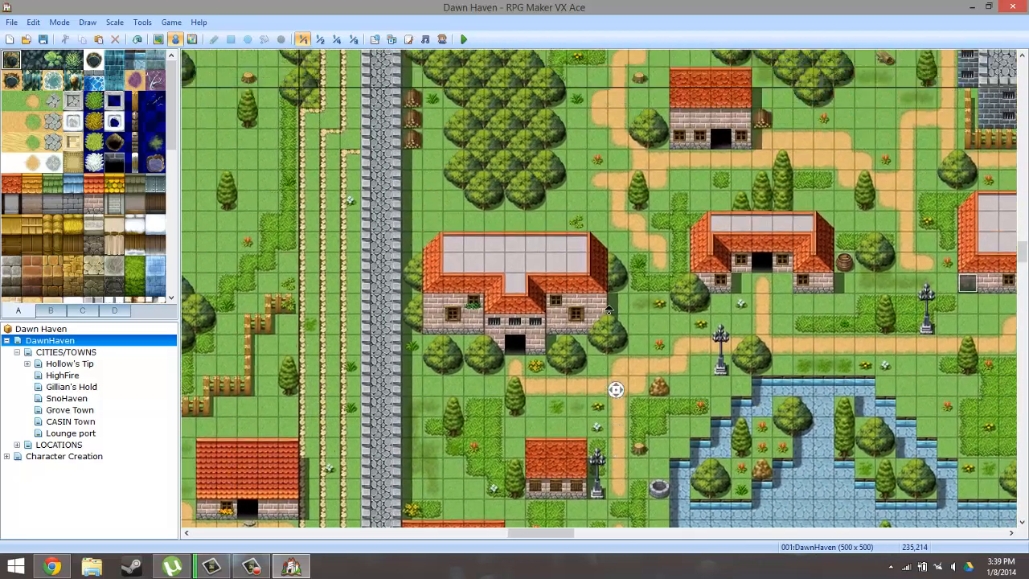
{"action": "mouse_move", "coordinate": [609, 310]}
{"action": "middle_mouse_down"}
{"action": "mouse_move", "coordinate": [611, 394]}
{"action": "mouse_move", "coordinate": [633, 442]}
{"action": "middle_mouse_up"}
{"action": "mouse_move", "coordinate": [633, 441]}
{"action": "middle_mouse_down"}
{"action": "mouse_move", "coordinate": [616, 330]}
{"action": "mouse_move", "coordinate": [635, 341]}
{"action": "mouse_move", "coordinate": [631, 303]}
{"action": "middle_mouse_up"}
{"action": "middle_click_drag", "start_coordinate": [615, 350], "coordinate": [623, 199]}
{"action": "mouse_move", "coordinate": [624, 285]}
{"action": "middle_mouse_down"}
{"action": "mouse_move", "coordinate": [654, 221]}
{"action": "mouse_move", "coordinate": [663, 232]}
{"action": "middle_mouse_up"}
- Open the Hollow's Tip map and bring the houses and events north of the pond into view
{"action": "left_click", "coordinate": [80, 365]}
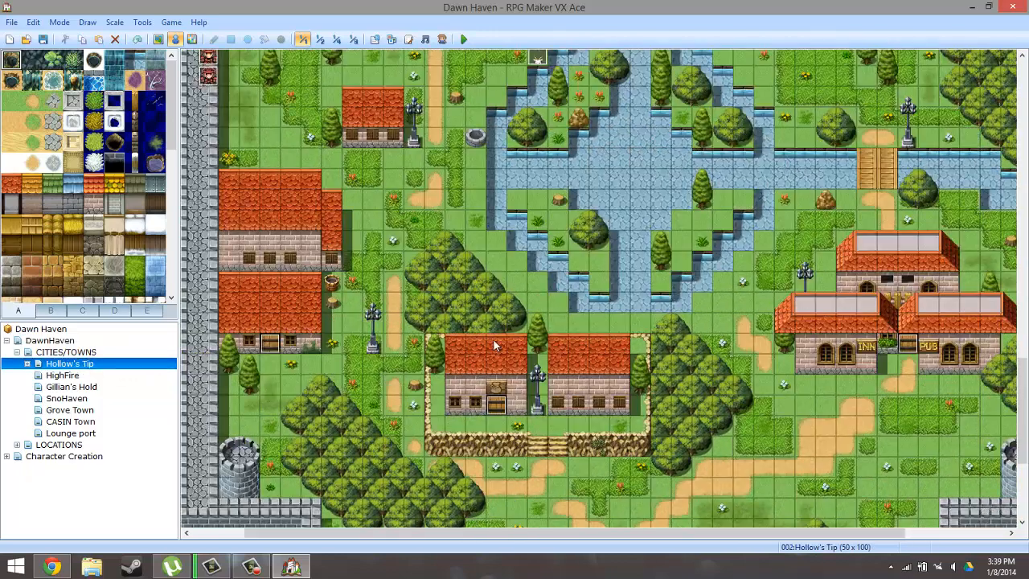
{"action": "middle_click_drag", "start_coordinate": [627, 383], "coordinate": [595, 270]}
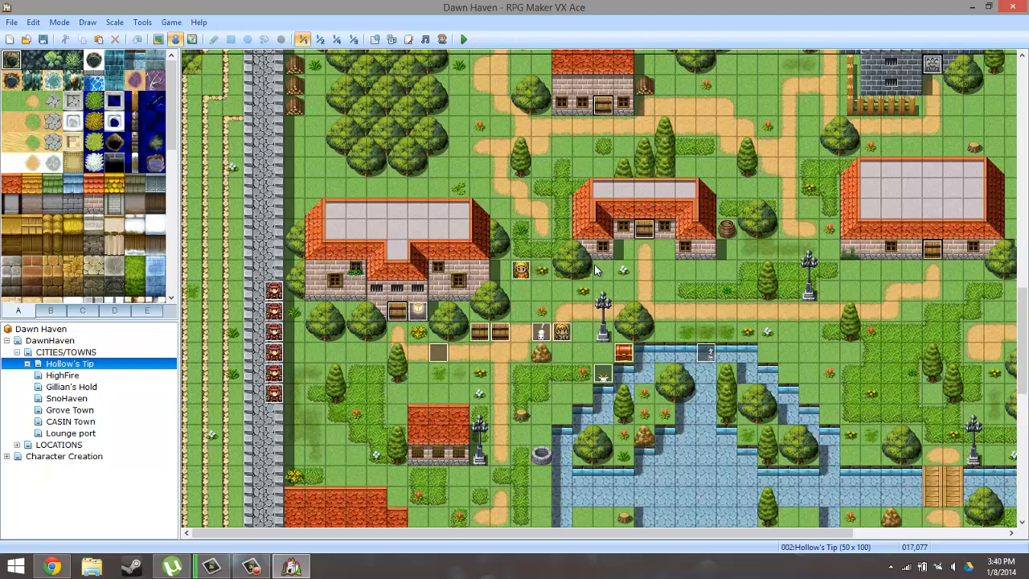
- Browse the project's script list in the script editor down to the custom scripts and close it without changes
{"action": "left_click", "coordinate": [407, 41]}
{"action": "left_click_drag", "start_coordinate": [367, 128], "coordinate": [361, 253]}
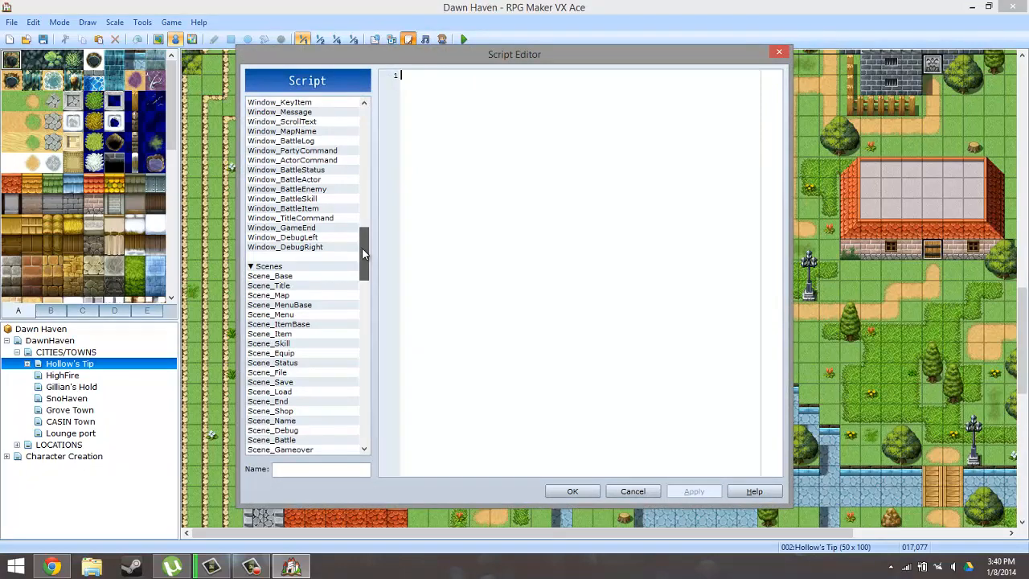
{"action": "left_click_drag", "start_coordinate": [363, 254], "coordinate": [378, 310]}
{"action": "left_click", "coordinate": [633, 492]}
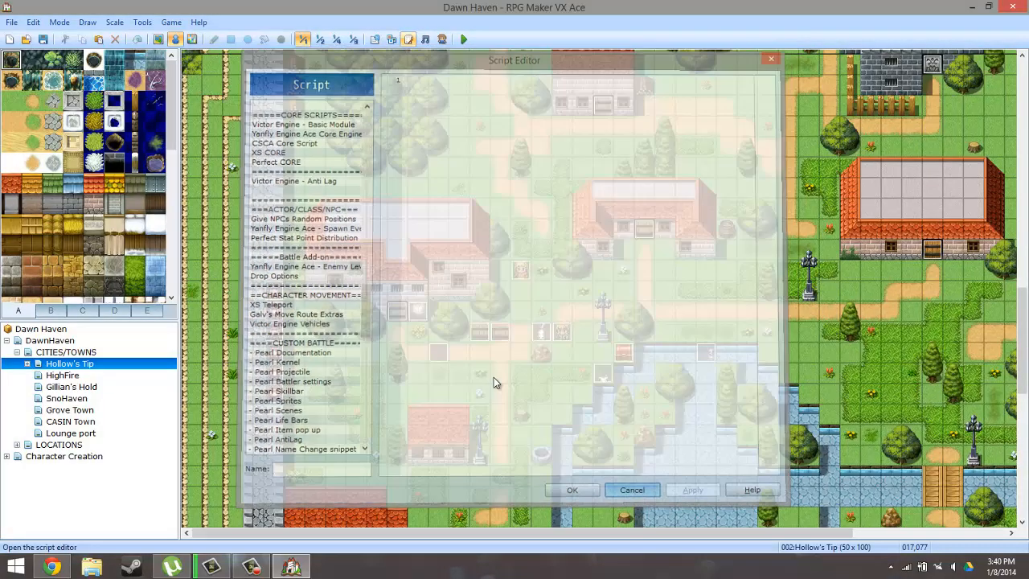
- Inspect the villager event EV032 north of the pond, comparing its three event pages
{"action": "double_click", "coordinate": [561, 333]}
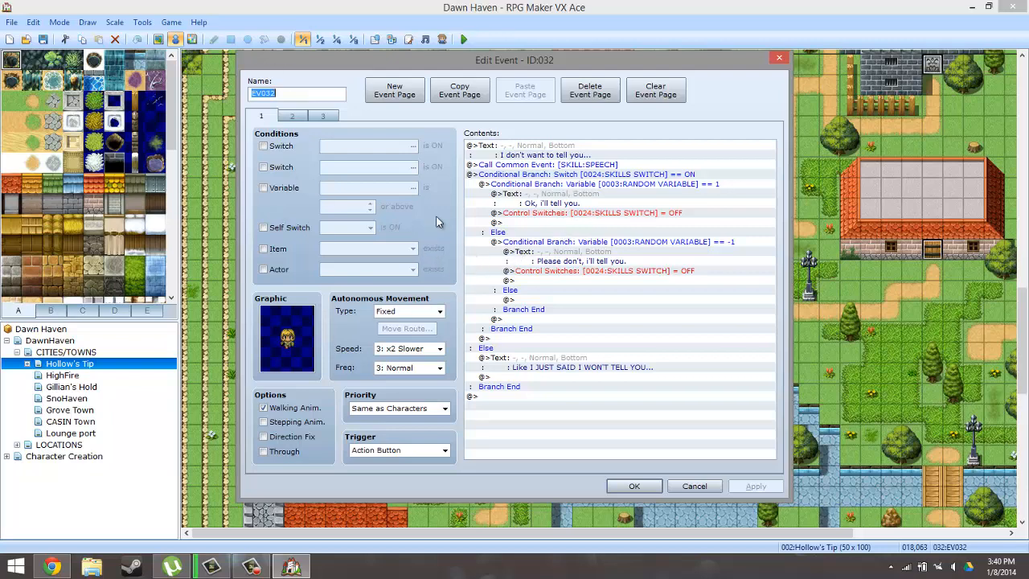
{"action": "left_click", "coordinate": [710, 488]}
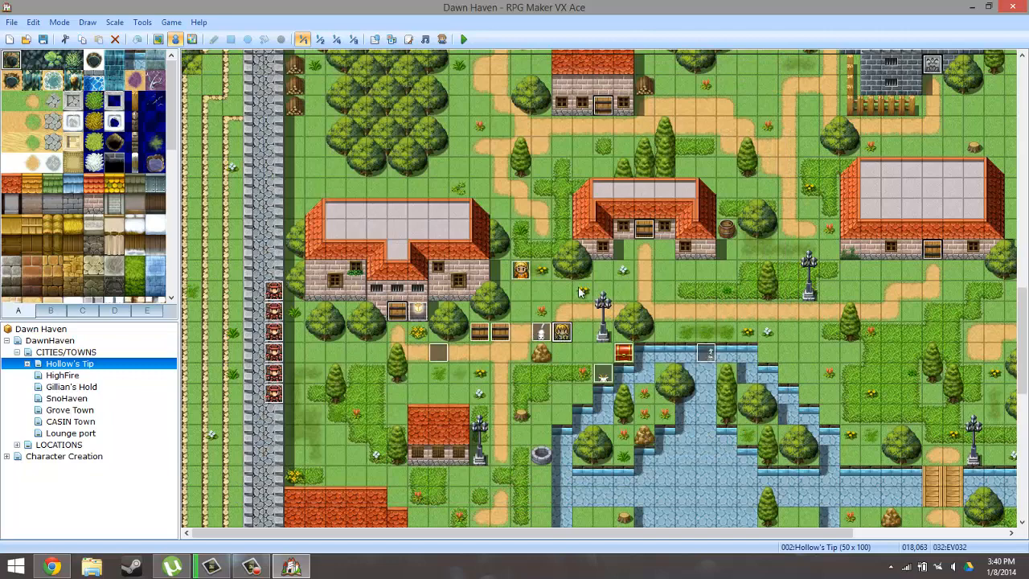
{"action": "double_click", "coordinate": [562, 338]}
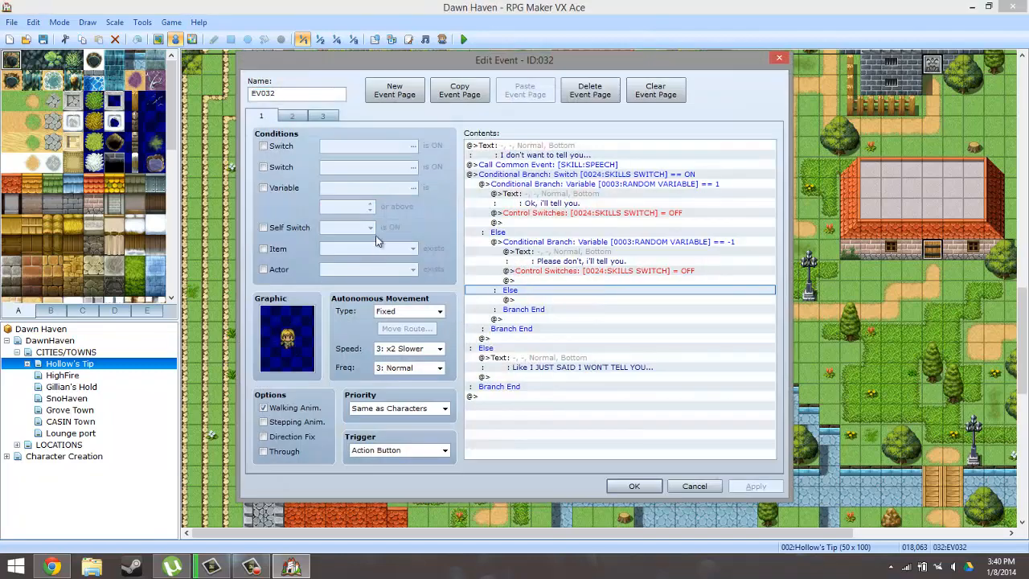
{"action": "left_click", "coordinate": [294, 114]}
{"action": "left_click", "coordinate": [313, 120]}
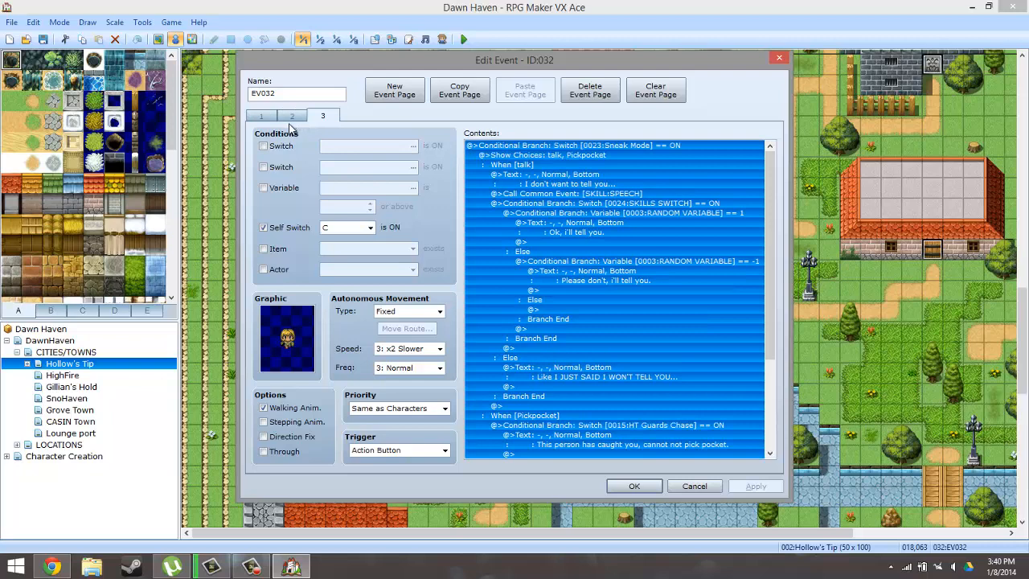
{"action": "left_click", "coordinate": [292, 116]}
- Examine the talk branch on EV032's second page, including its text and SKILLS SWITCH conditions, and close the event
{"action": "left_click", "coordinate": [595, 251]}
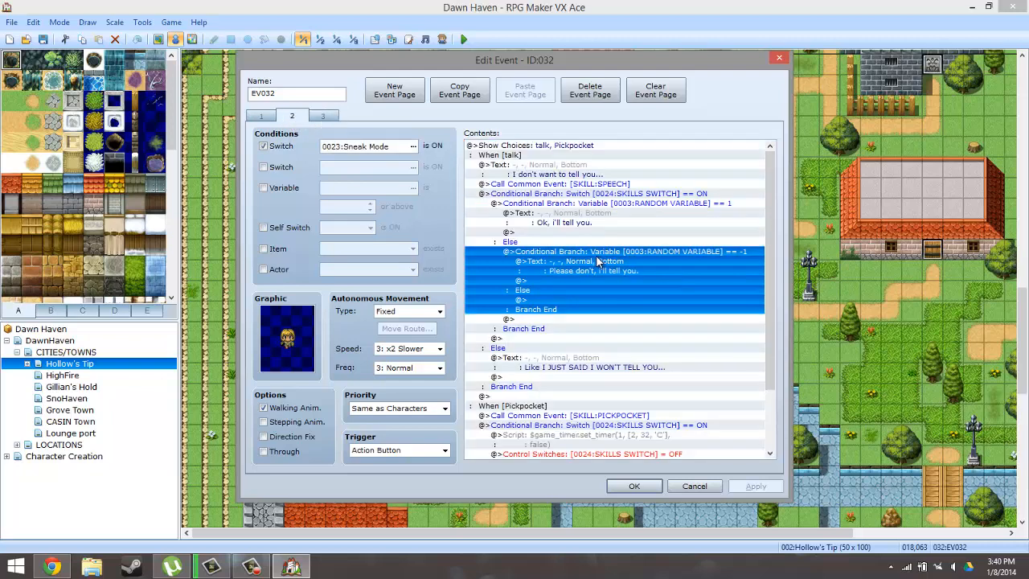
{"action": "left_click", "coordinate": [618, 175]}
{"action": "left_click", "coordinate": [599, 367]}
{"action": "left_click", "coordinate": [598, 253]}
{"action": "left_click", "coordinate": [587, 194]}
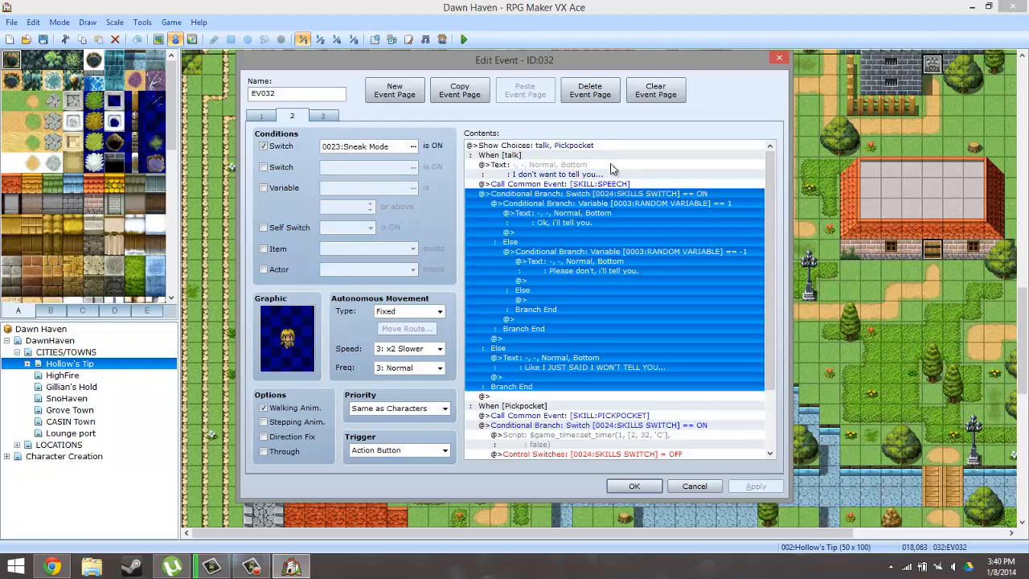
{"action": "left_click", "coordinate": [611, 167]}
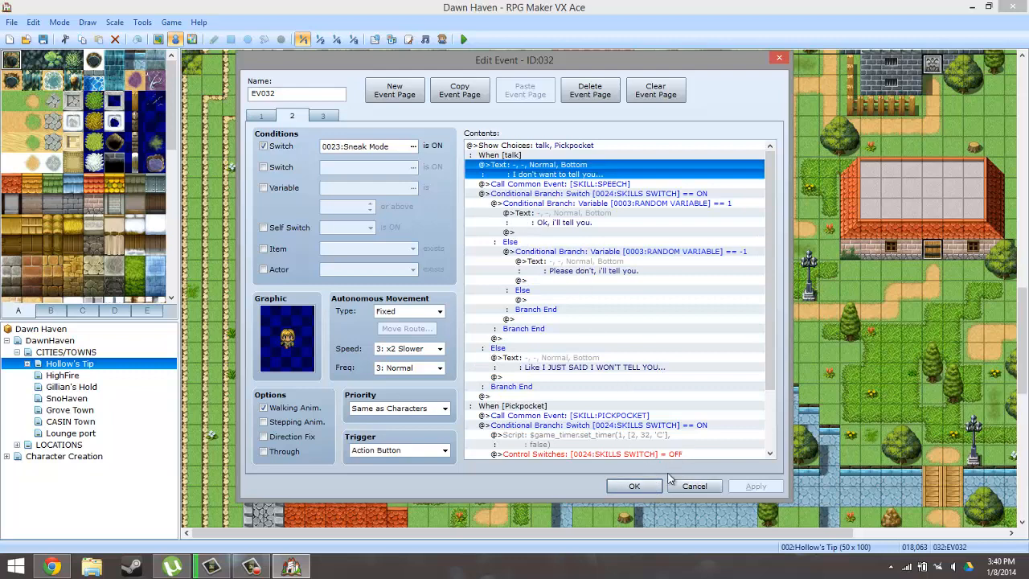
{"action": "left_click", "coordinate": [642, 488]}
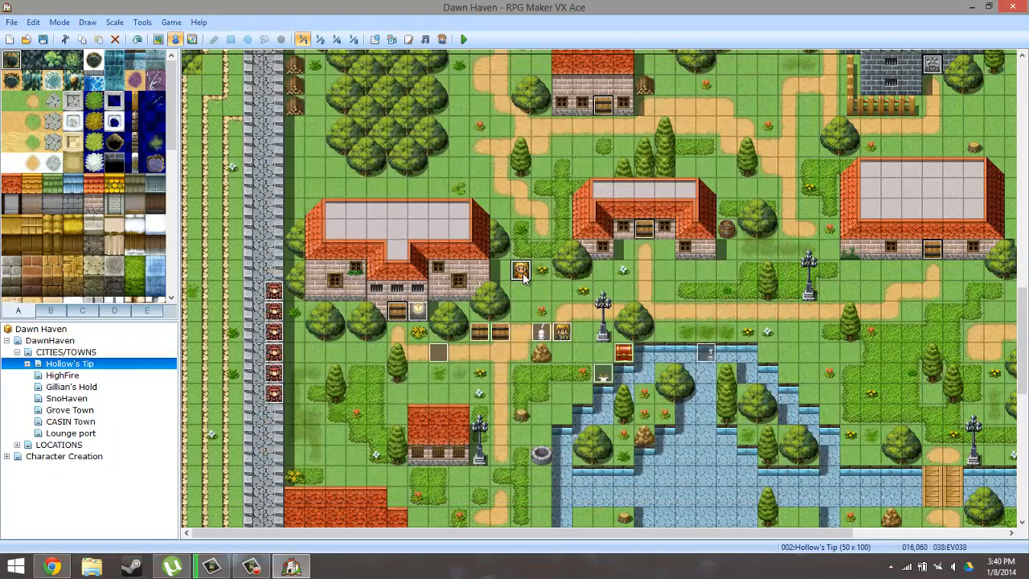
- Paste a copy of the villager event EV032 onto the grass at map tile 028,056
{"action": "double_click", "coordinate": [562, 333]}
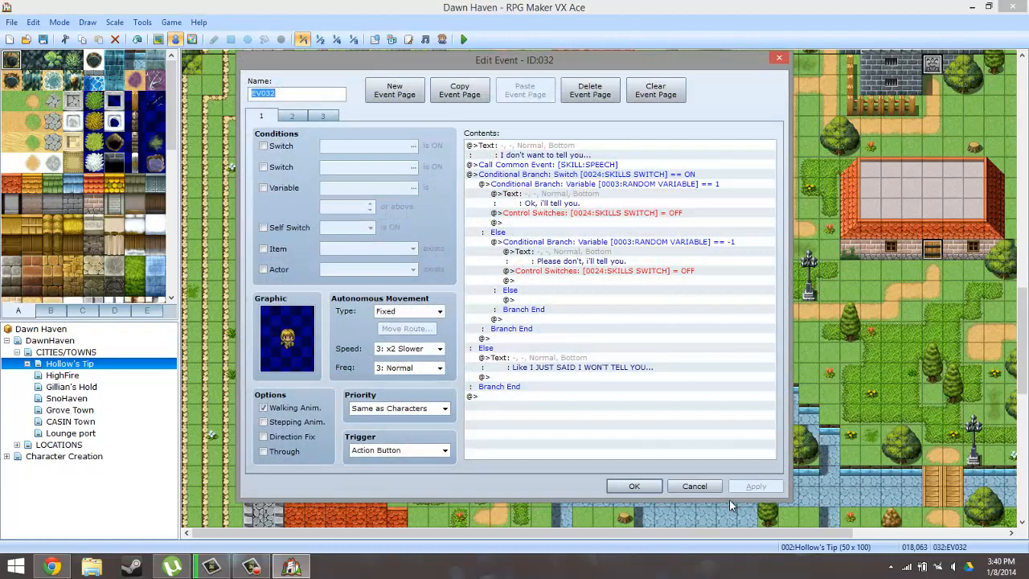
{"action": "left_click", "coordinate": [695, 487]}
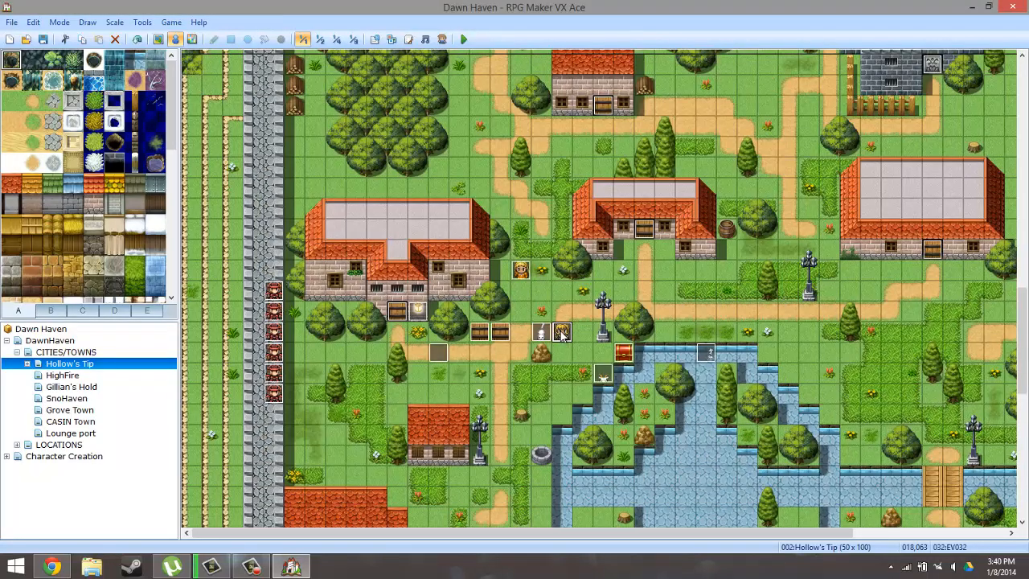
{"action": "left_click", "coordinate": [768, 187]}
{"action": "key", "text": "ctrl+v"}
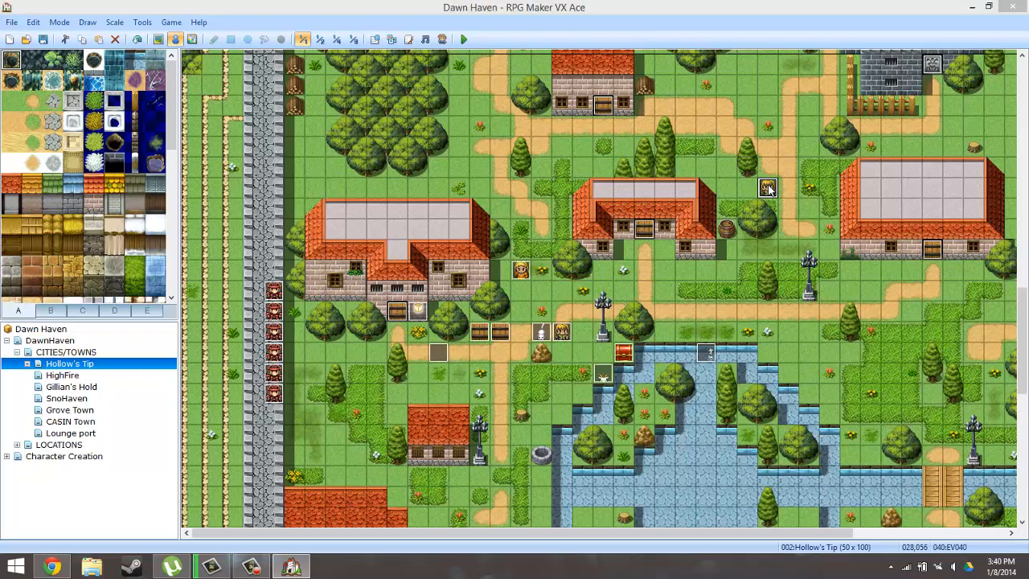
- Open the pasted villager event and go through the text, SKILL:SPEECH call and SKILLS SWITCH branch on its first page
{"action": "double_click", "coordinate": [768, 187]}
{"action": "left_click", "coordinate": [587, 155]}
{"action": "left_click", "coordinate": [588, 176]}
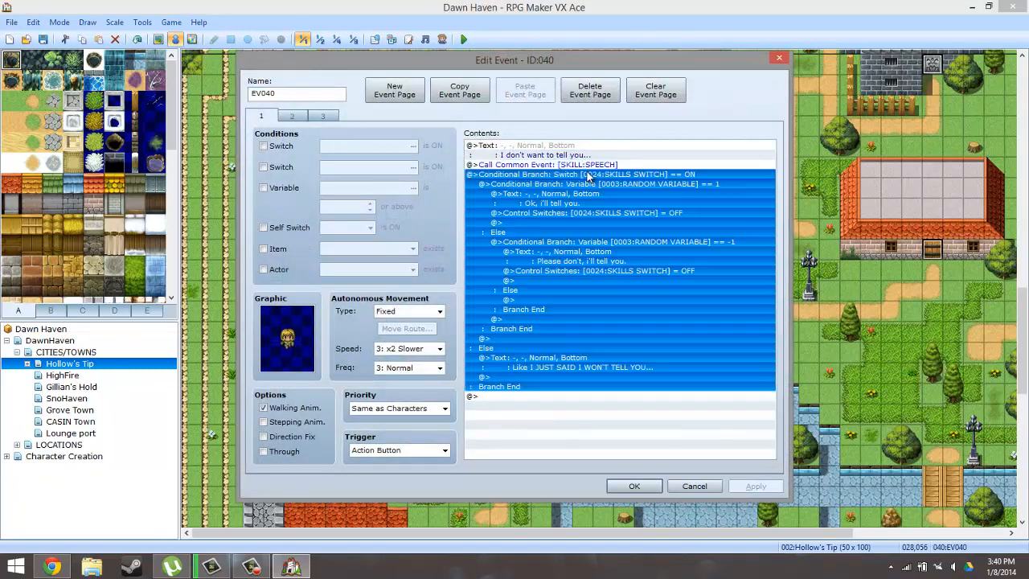
{"action": "key", "text": "Delete"}
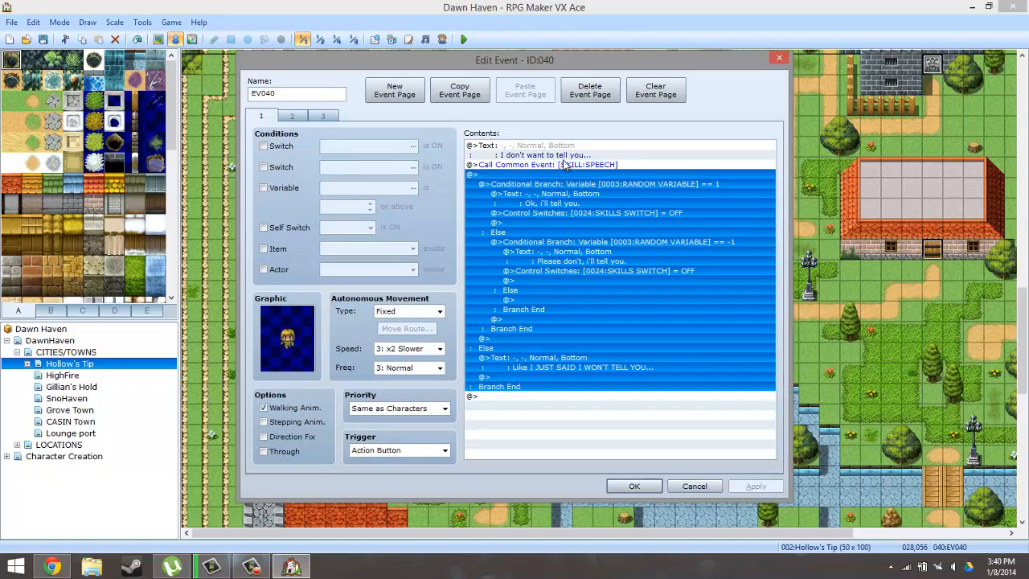
{"action": "left_click", "coordinate": [566, 157]}
{"action": "left_click", "coordinate": [568, 166]}
{"action": "left_click", "coordinate": [577, 157]}
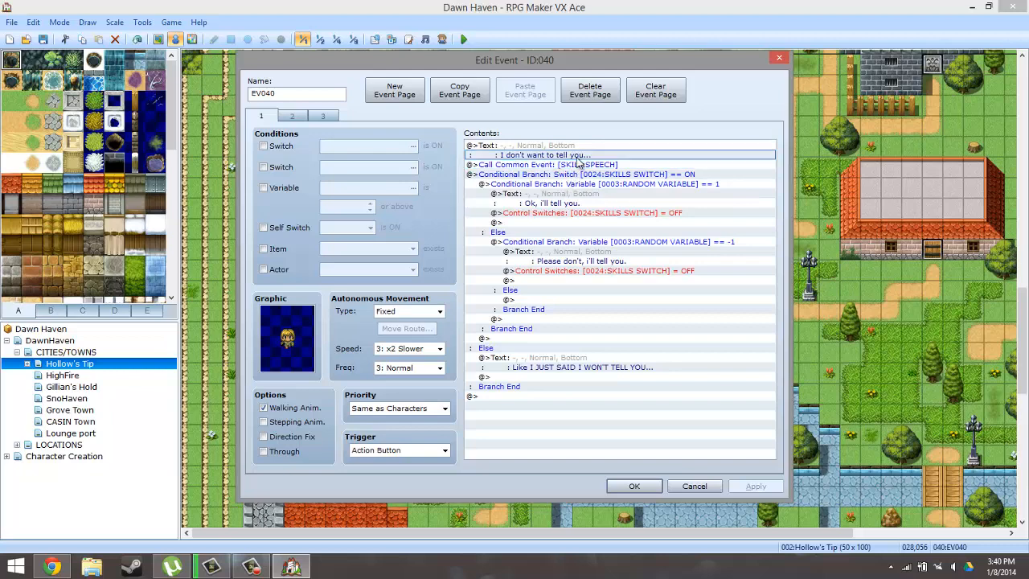
{"action": "left_click", "coordinate": [579, 175]}
{"action": "left_click", "coordinate": [593, 146]}
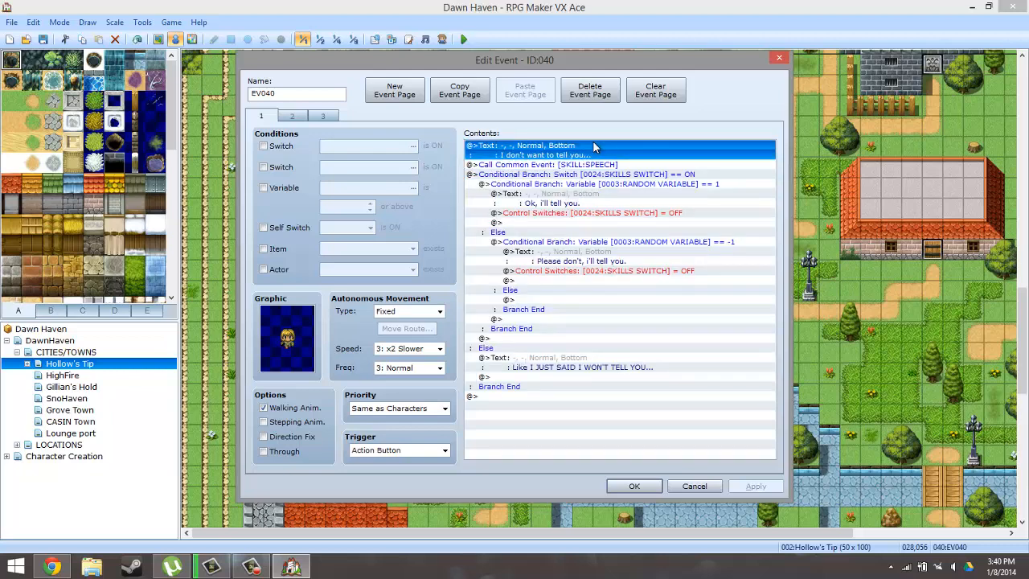
{"action": "left_click", "coordinate": [593, 154]}
{"action": "left_click", "coordinate": [591, 166]}
{"action": "left_click", "coordinate": [591, 176]}
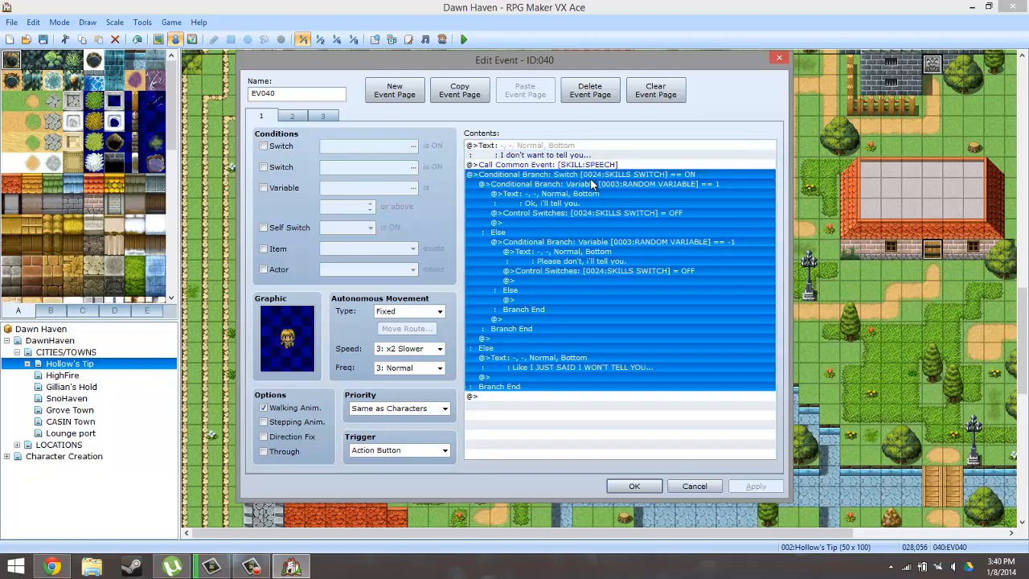
{"action": "left_click", "coordinate": [618, 229]}
{"action": "left_click", "coordinate": [604, 166]}
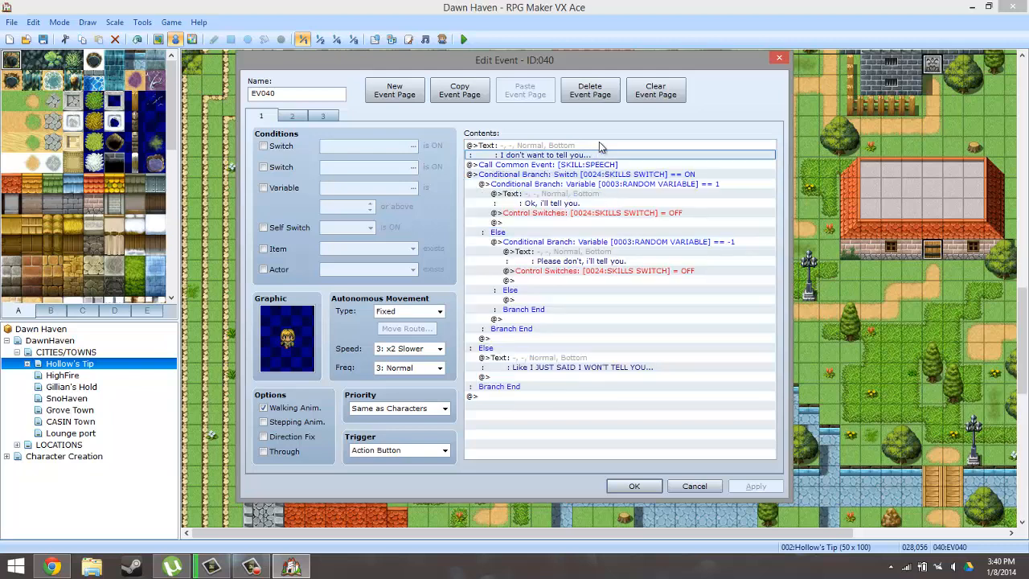
- Delete the text, the SKILL:SPEECH call and the SKILLS SWITCH branch from the pasted event's first page
{"action": "left_click", "coordinate": [598, 145]}
{"action": "key", "text": "Delete"}
{"action": "key", "text": "Delete"}
{"action": "key", "text": "Delete"}
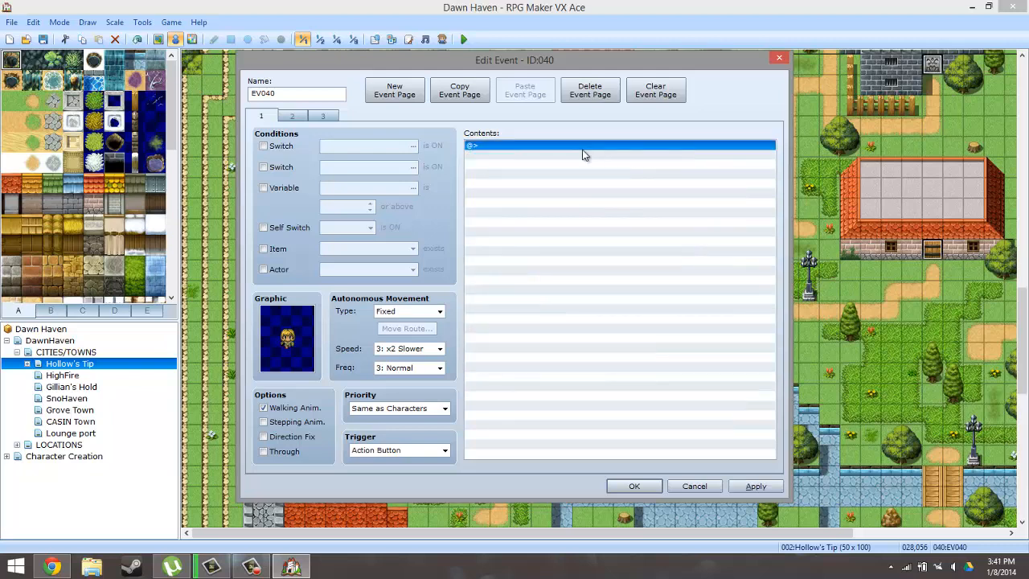
- Examine the Sneak Mode page of the pasted event, going through the talk choice's text and conditional branches
{"action": "left_click", "coordinate": [296, 119]}
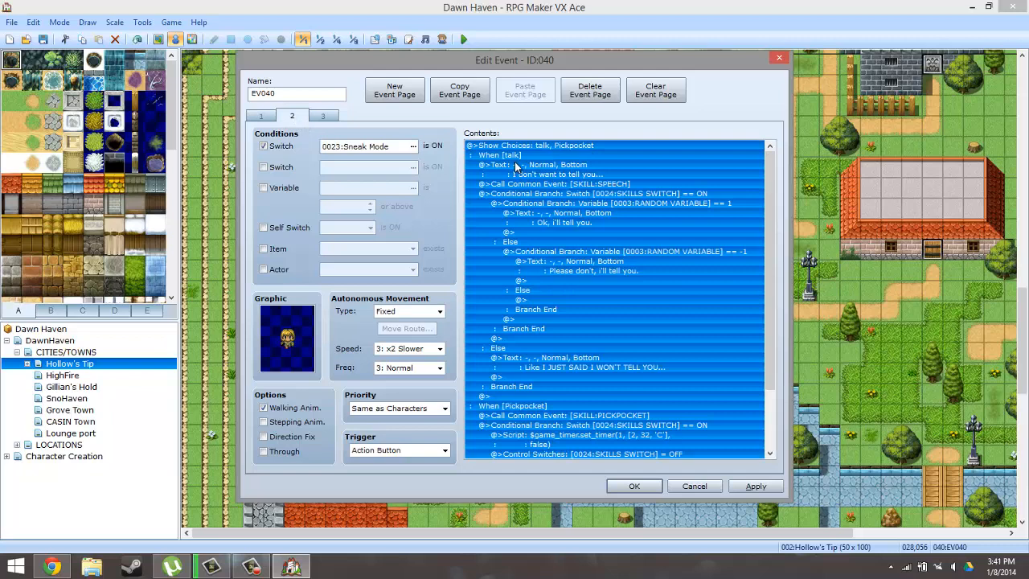
{"action": "left_click", "coordinate": [569, 195]}
{"action": "left_click", "coordinate": [553, 165]}
{"action": "left_click", "coordinate": [557, 156]}
{"action": "left_click", "coordinate": [661, 291]}
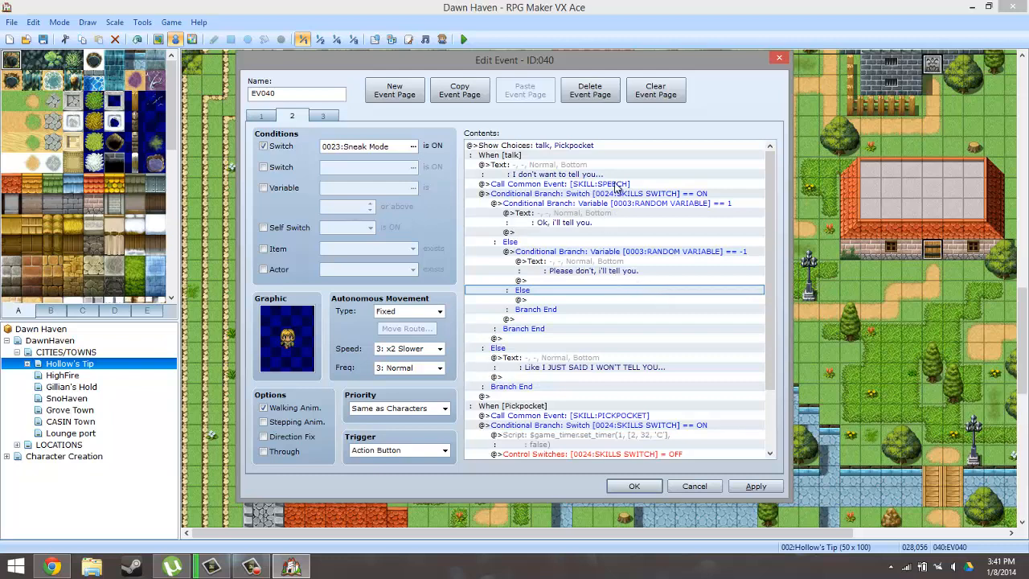
{"action": "left_click", "coordinate": [601, 154]}
{"action": "left_click", "coordinate": [608, 222]}
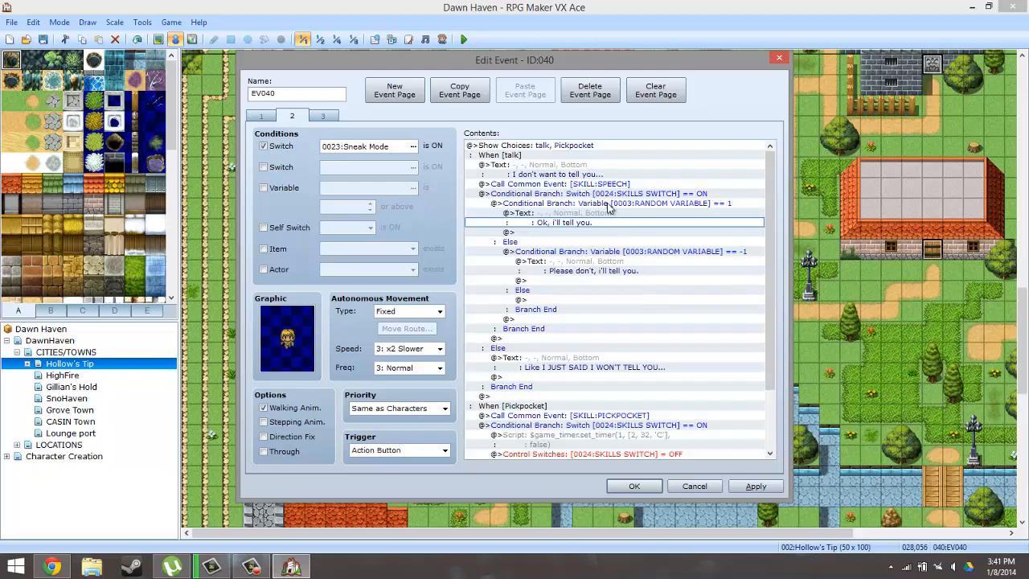
- Review the talk and Pickpocket choices command, the refusal text, the SKILL:SPEECH call and the "Please don't" reply on the second page
{"action": "left_click", "coordinate": [598, 148]}
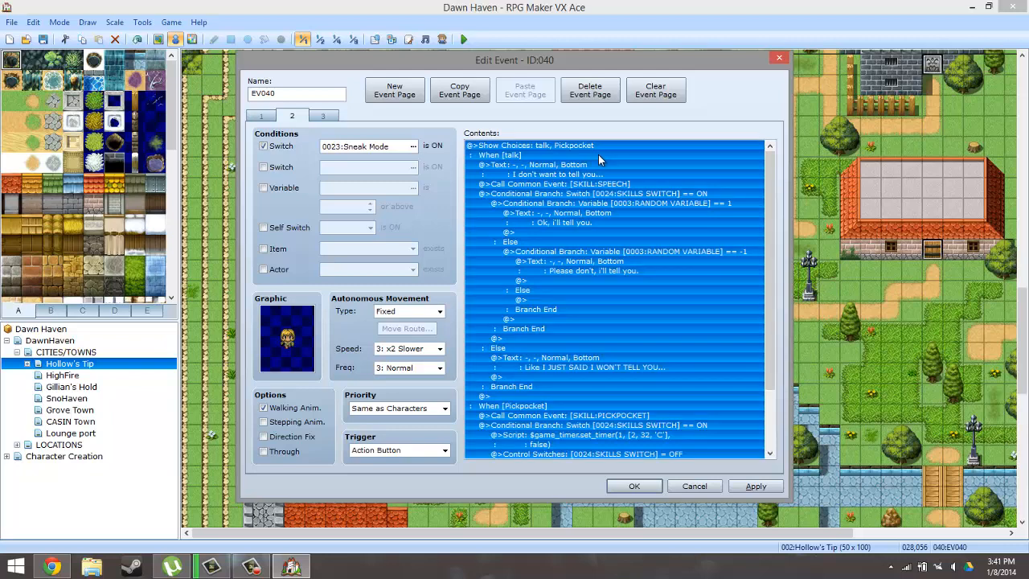
{"action": "left_click", "coordinate": [573, 157]}
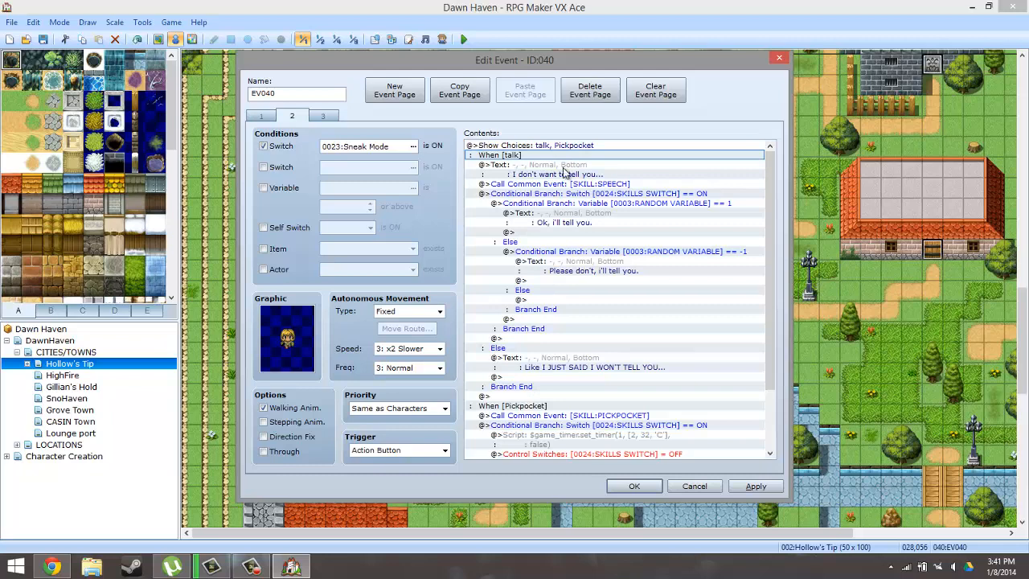
{"action": "left_click", "coordinate": [568, 171]}
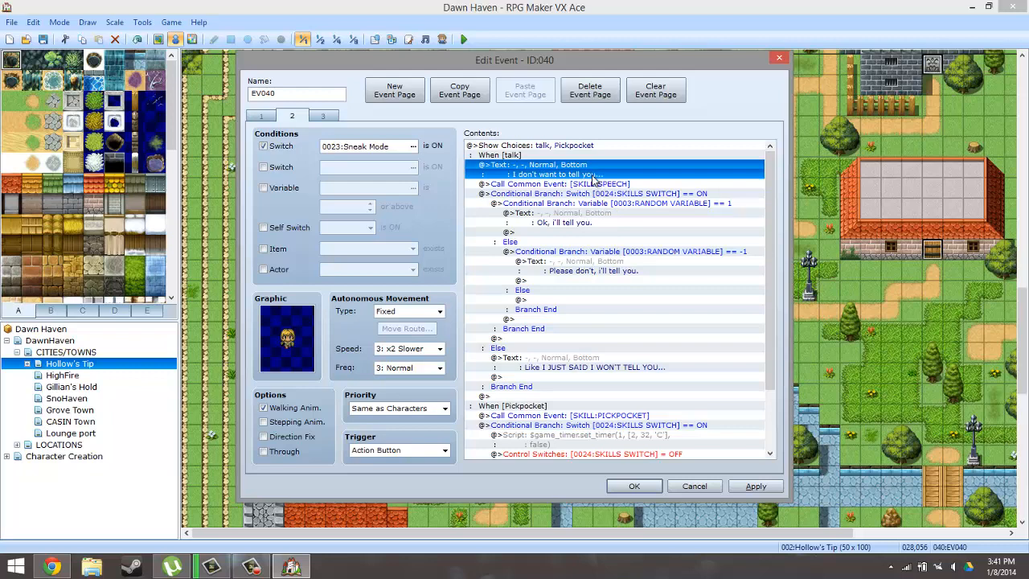
{"action": "left_click", "coordinate": [592, 184]}
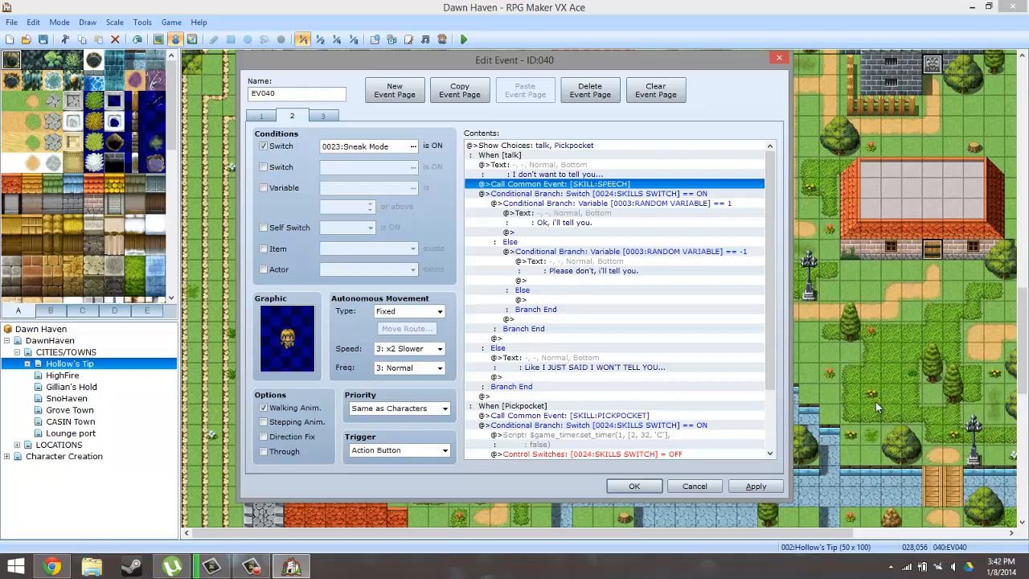
{"action": "left_click", "coordinate": [620, 271]}
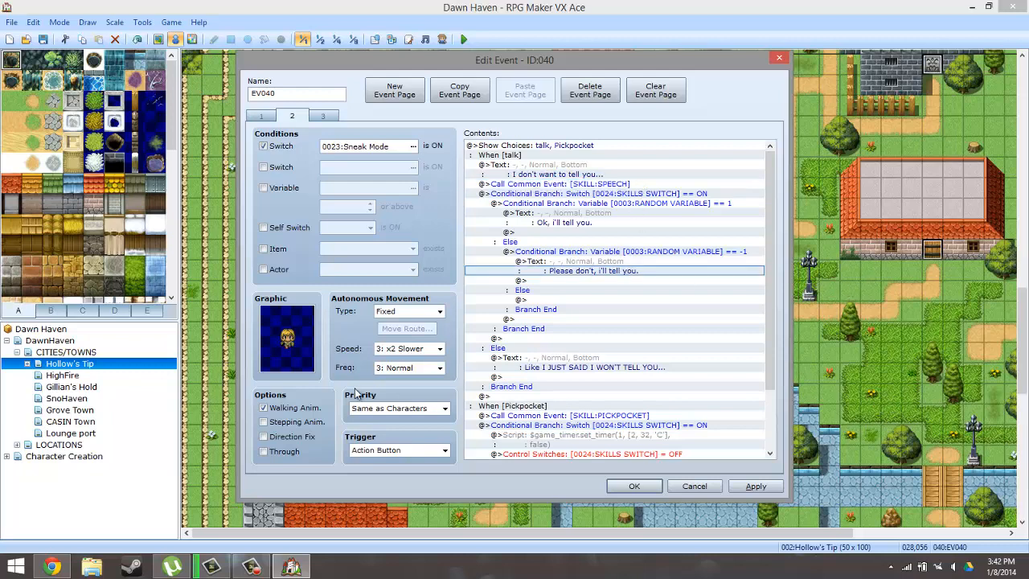
{"action": "left_click", "coordinate": [256, 567]}
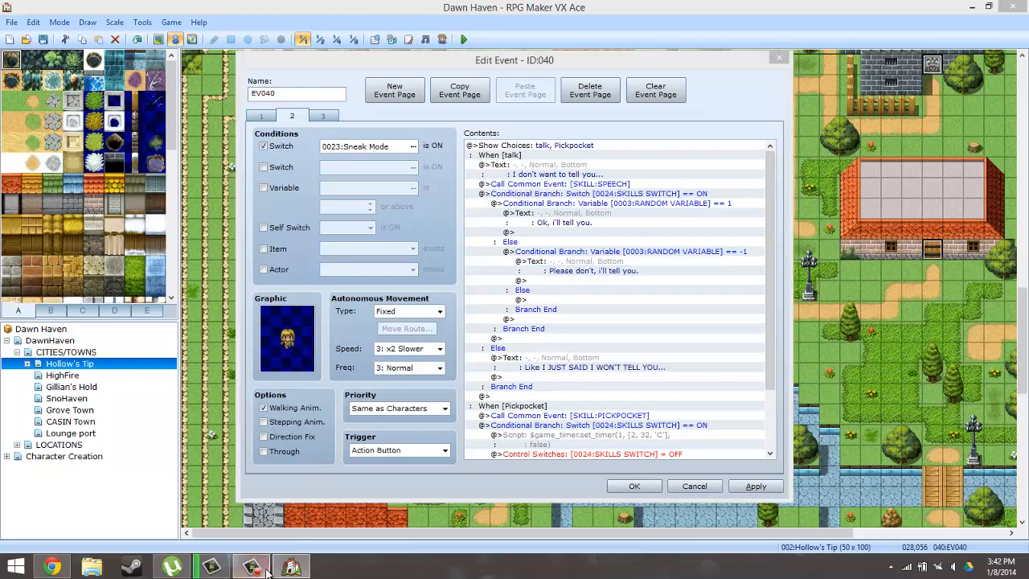
- Examine the talk choice on the event's second page, from its opening text and SKILL:SPEECH call down to the nested RANDOM VARIABLE branches
{"action": "left_click", "coordinate": [540, 281]}
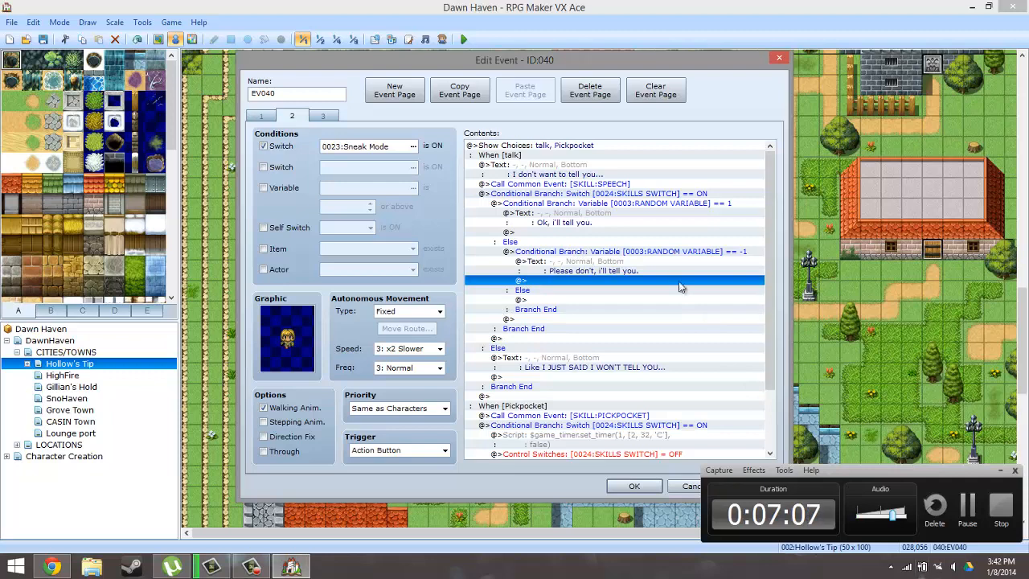
{"action": "left_click", "coordinate": [650, 222]}
{"action": "left_click", "coordinate": [613, 156]}
{"action": "left_click", "coordinate": [606, 174]}
{"action": "left_click", "coordinate": [629, 233]}
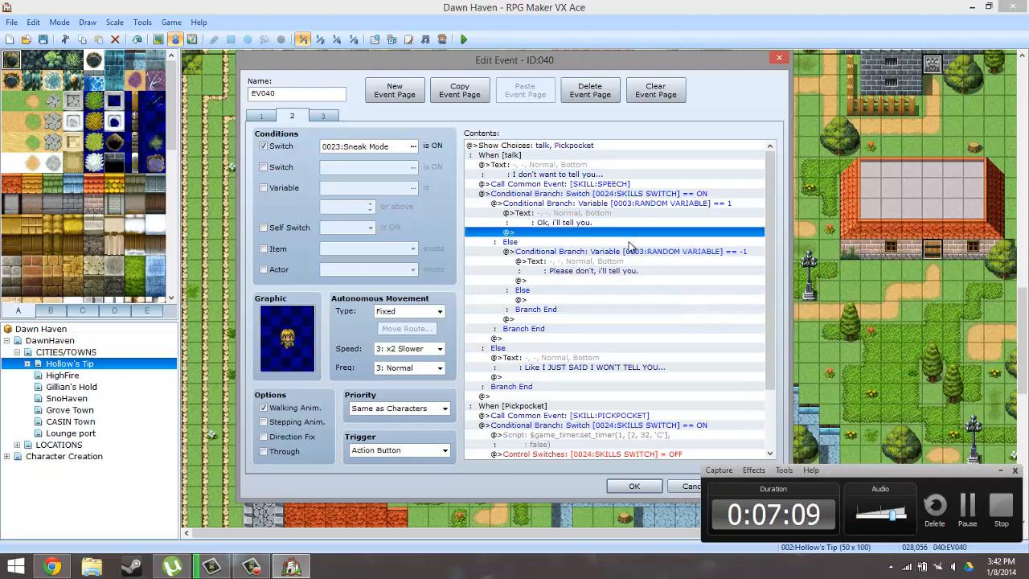
{"action": "left_click", "coordinate": [612, 194]}
{"action": "left_click", "coordinate": [603, 167]}
{"action": "left_click", "coordinate": [563, 185]}
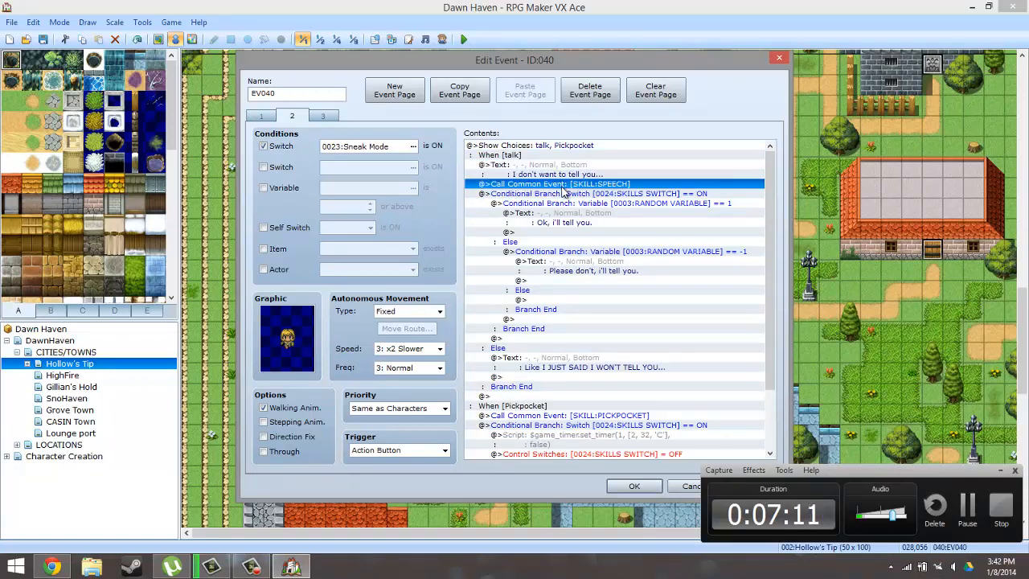
{"action": "left_click", "coordinate": [571, 241]}
{"action": "left_click", "coordinate": [569, 167]}
{"action": "left_click", "coordinate": [551, 147]}
{"action": "left_click", "coordinate": [548, 180]}
{"action": "left_click", "coordinate": [551, 174]}
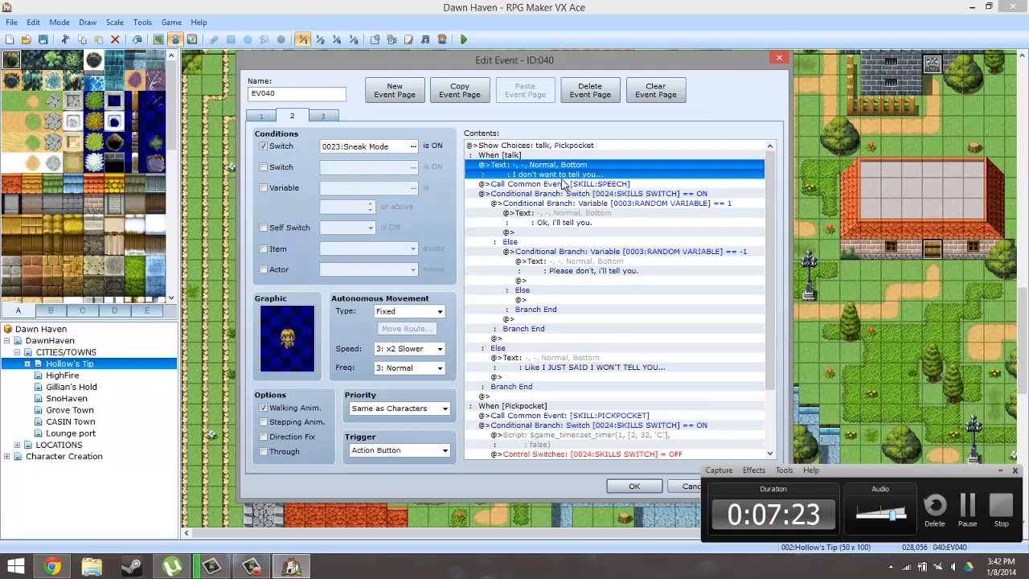
{"action": "left_click", "coordinate": [564, 185]}
{"action": "left_click", "coordinate": [570, 172]}
{"action": "left_click", "coordinate": [575, 173]}
{"action": "left_click", "coordinate": [560, 194]}
{"action": "left_click", "coordinate": [561, 169]}
{"action": "left_click", "coordinate": [559, 177]}
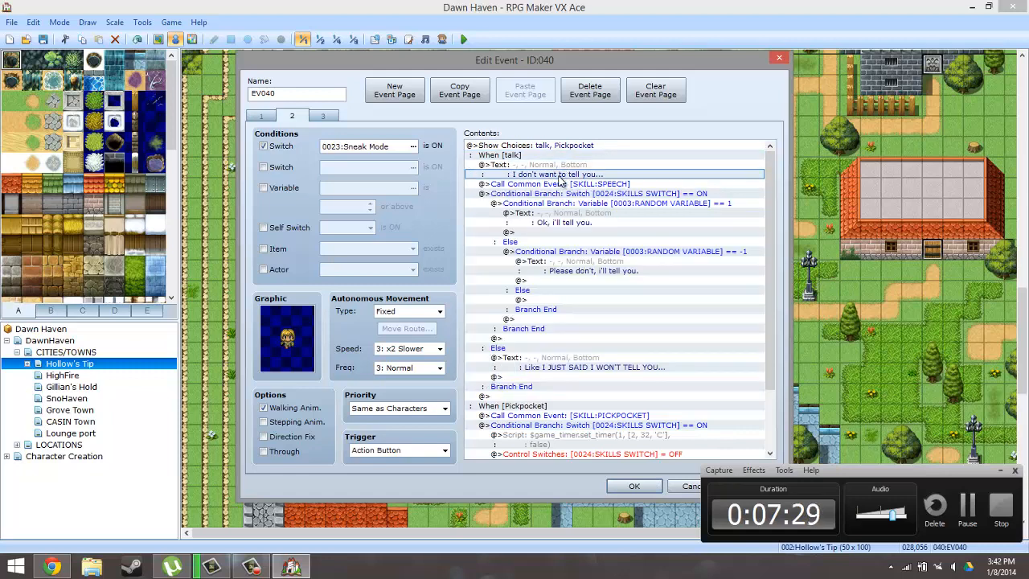
- Delete the SKILL:SPEECH call and the SKILLS SWITCH branch from the talk choice on the second page
{"action": "left_click", "coordinate": [561, 183]}
{"action": "left_click", "coordinate": [561, 193]}
{"action": "left_click", "coordinate": [561, 183]}
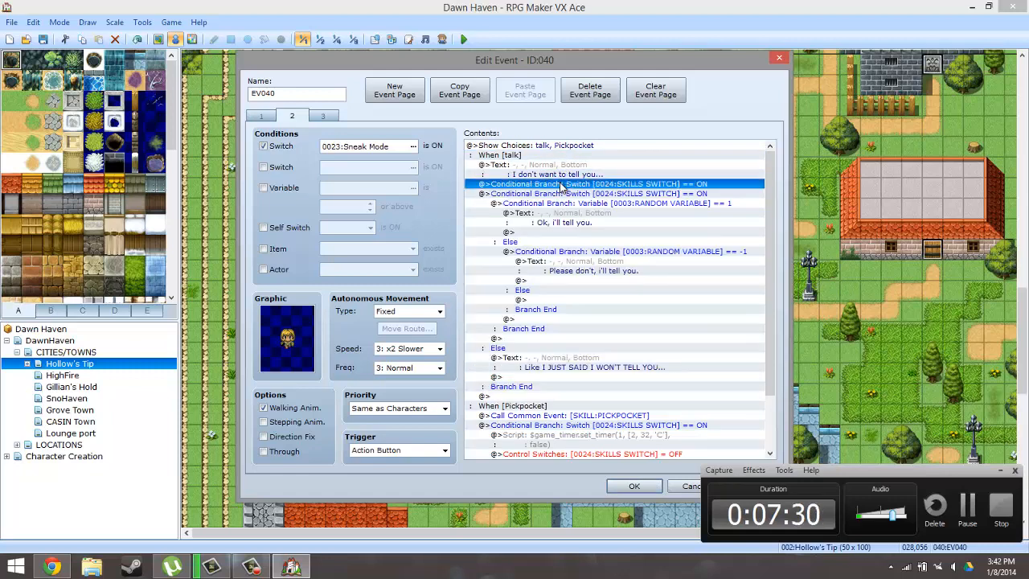
{"action": "key", "text": "Delete"}
- Cut the SKILL:PICKPOCKET call and the SKILLS SWITCH branch out of the Pickpocket choice
{"action": "left_click", "coordinate": [550, 213]}
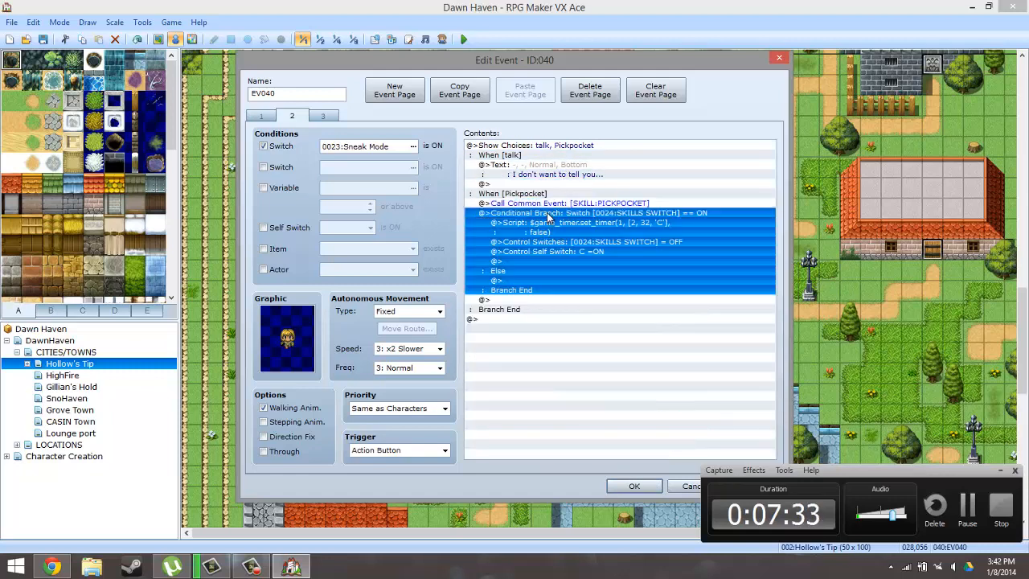
{"action": "left_click", "coordinate": [546, 170]}
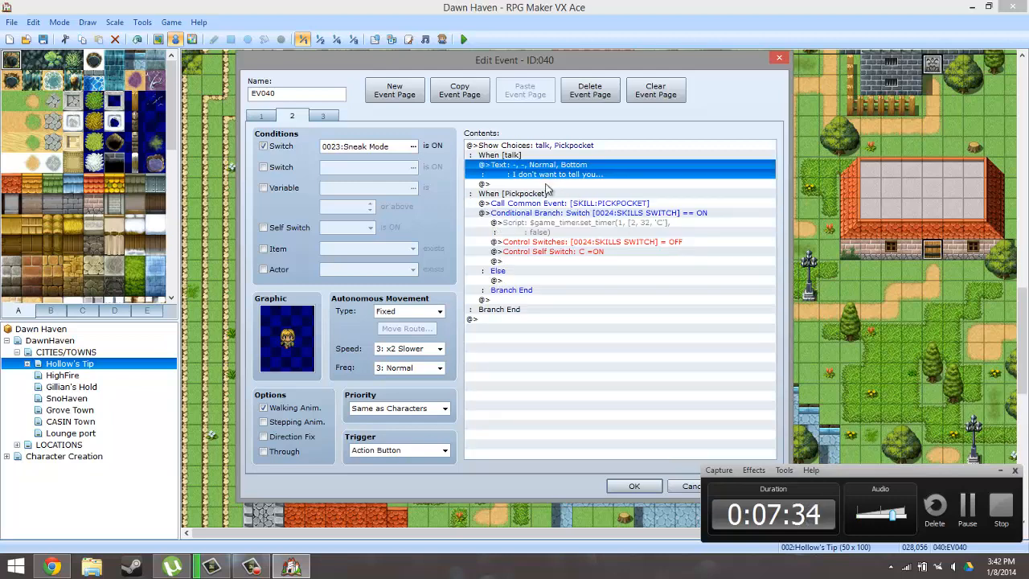
{"action": "left_click_drag", "start_coordinate": [551, 202], "coordinate": [554, 246]}
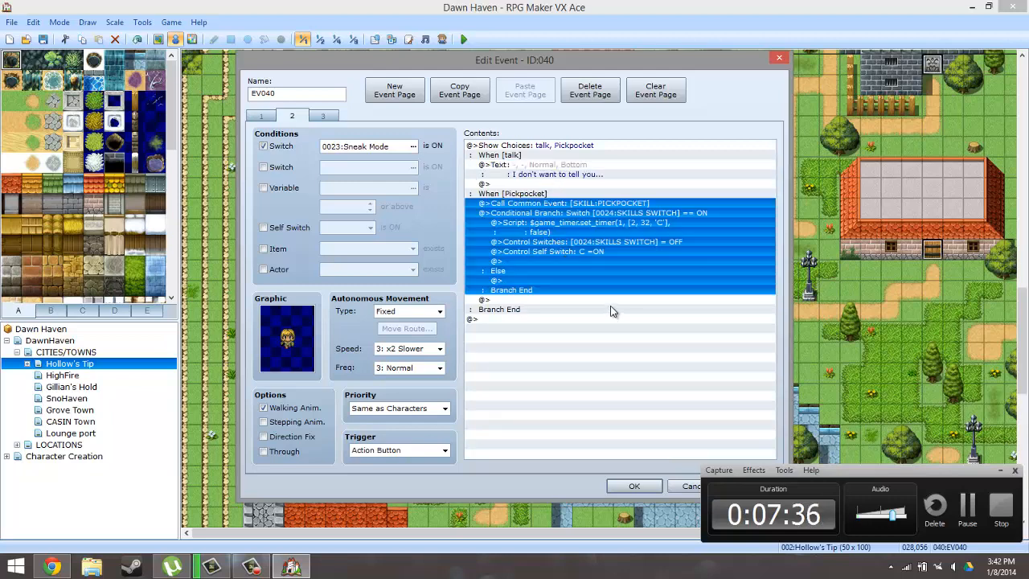
{"action": "key", "text": "Delete"}
- Remove the talk/Pickpocket choices command and delete the Sneak Mode event page
{"action": "left_click", "coordinate": [591, 146]}
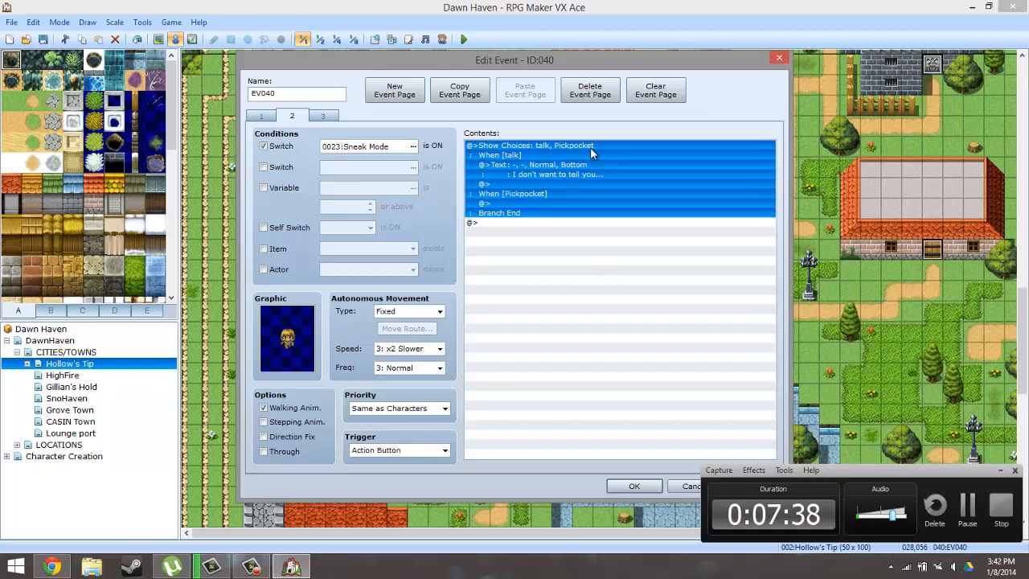
{"action": "key", "text": "Delete"}
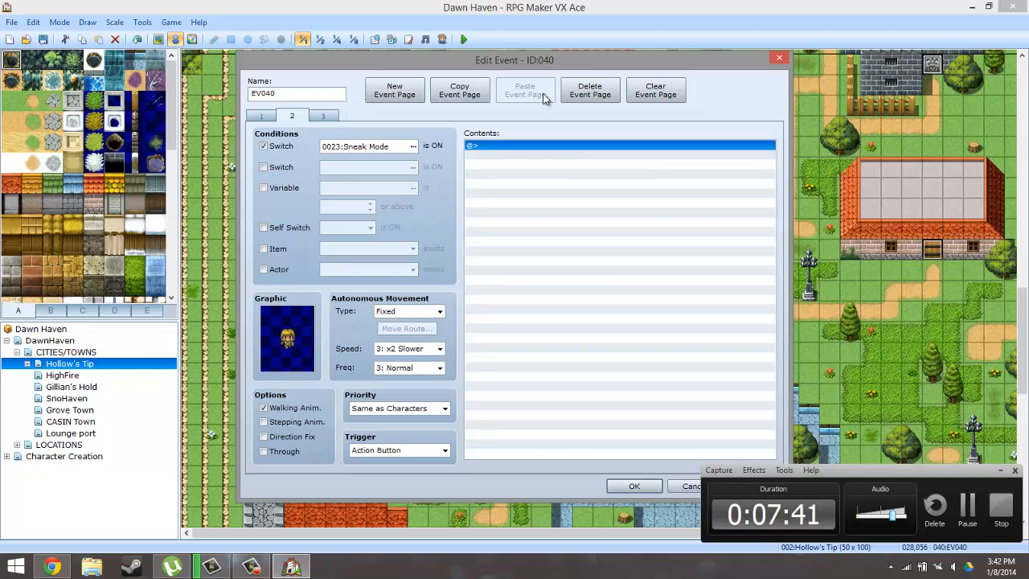
{"action": "left_click", "coordinate": [590, 90]}
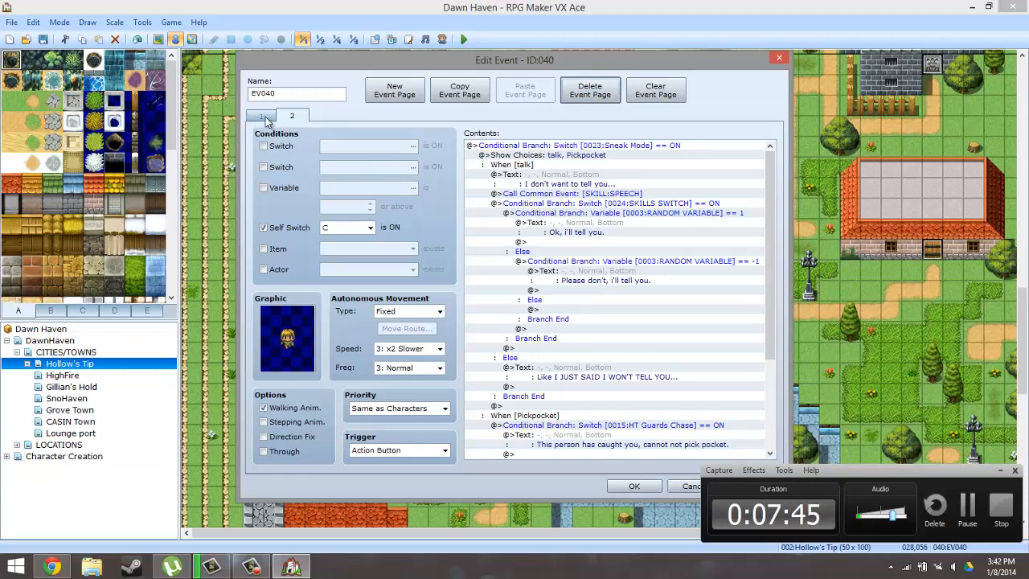
- Insert a conditional branch on the event's first page that checks whether switch 0023:Sneak Mode is ON
{"action": "left_click", "coordinate": [265, 118]}
{"action": "right_click", "coordinate": [620, 180]}
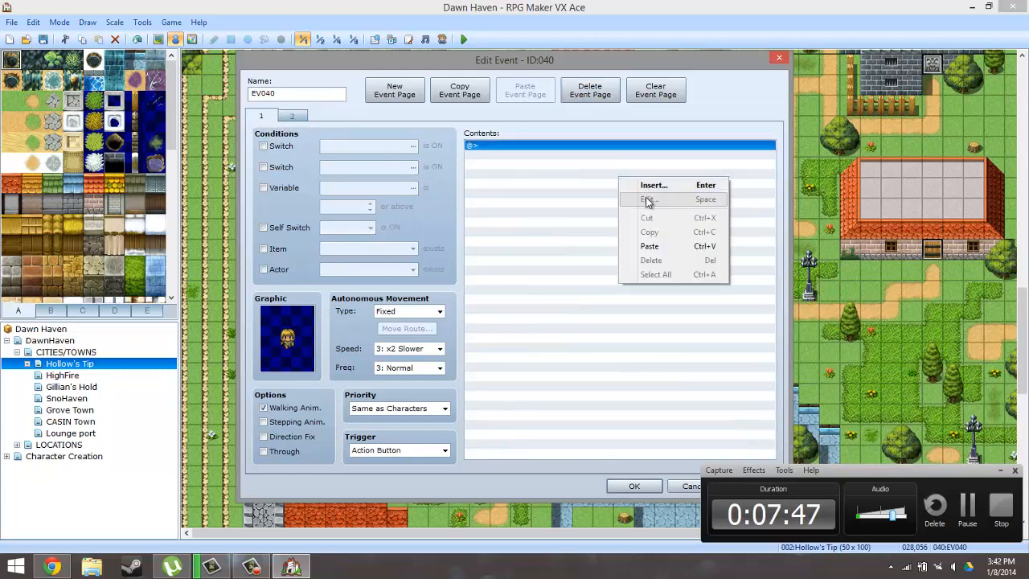
{"action": "left_click", "coordinate": [654, 185]}
{"action": "left_click", "coordinate": [563, 344]}
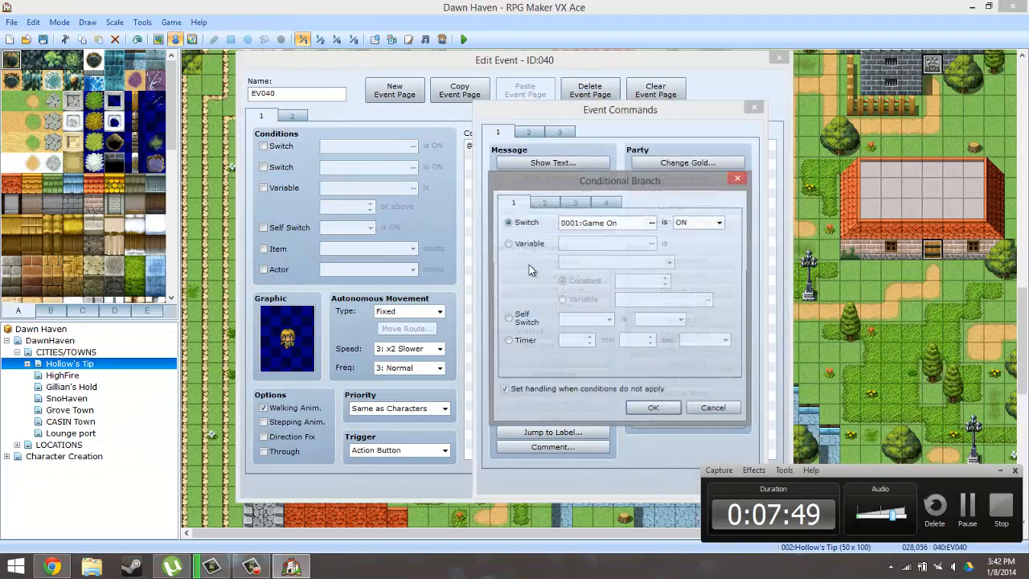
{"action": "left_click", "coordinate": [546, 206]}
{"action": "left_click", "coordinate": [519, 206]}
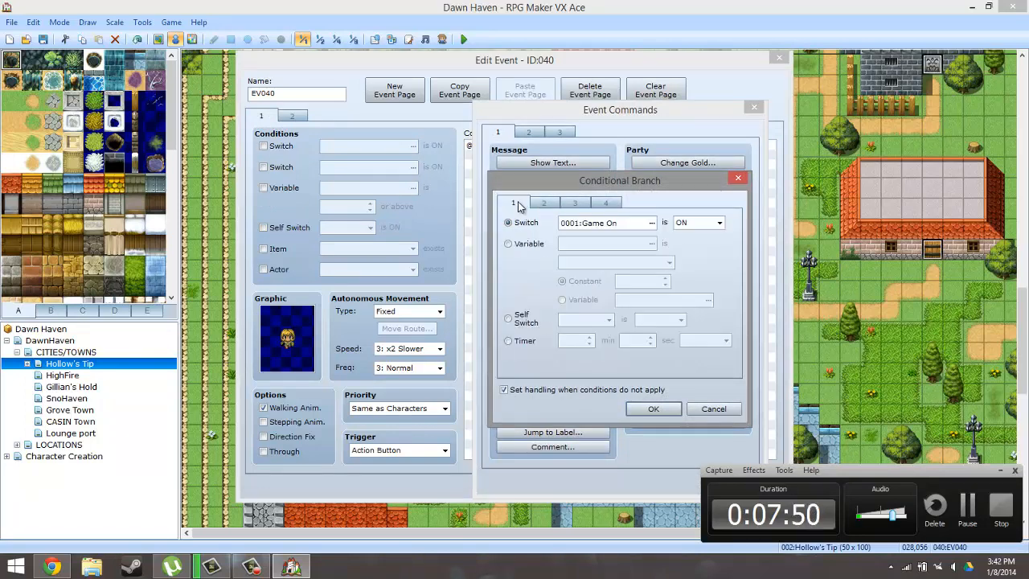
{"action": "left_click", "coordinate": [652, 231]}
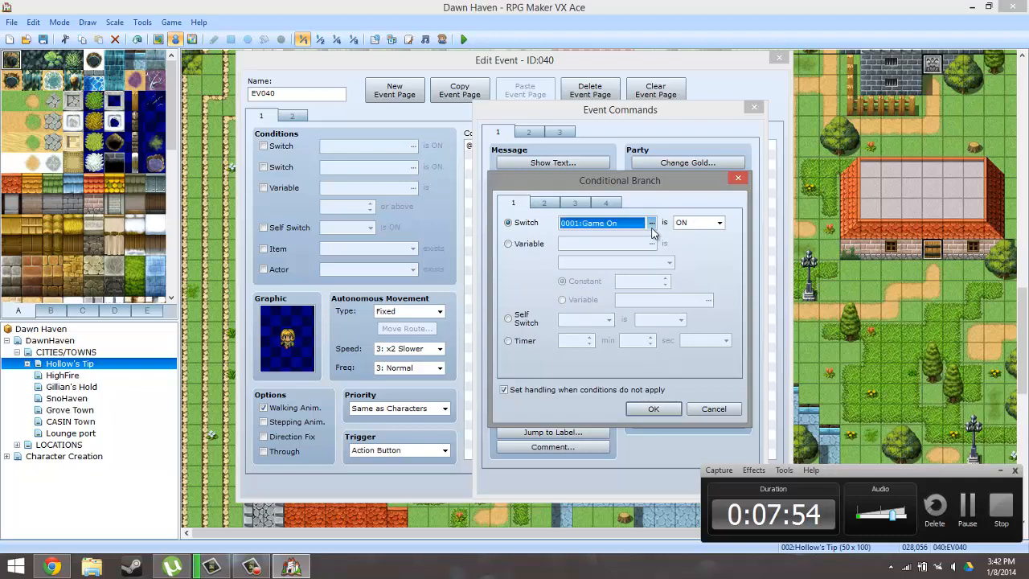
{"action": "left_click", "coordinate": [651, 224]}
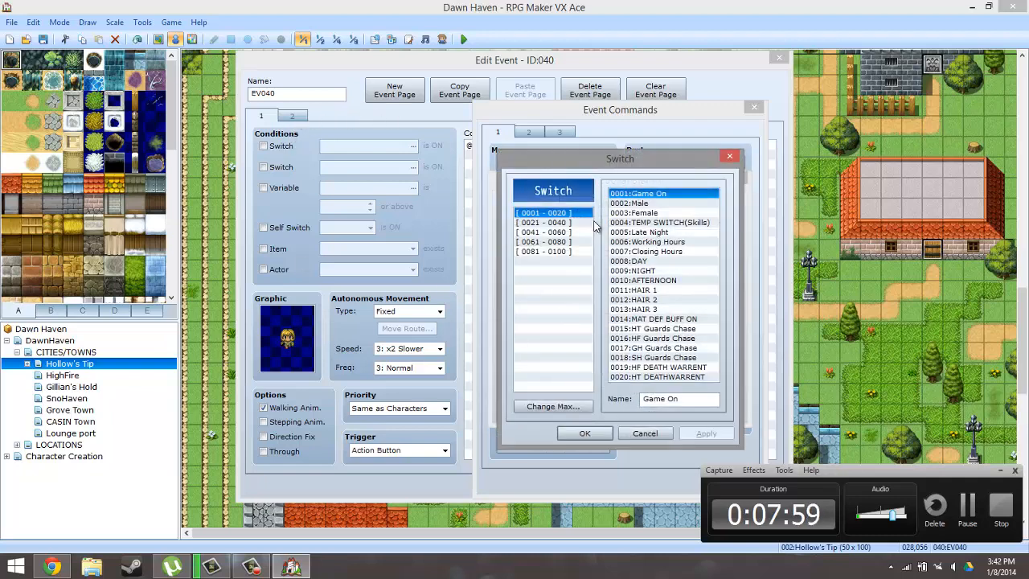
{"action": "left_click", "coordinate": [678, 329]}
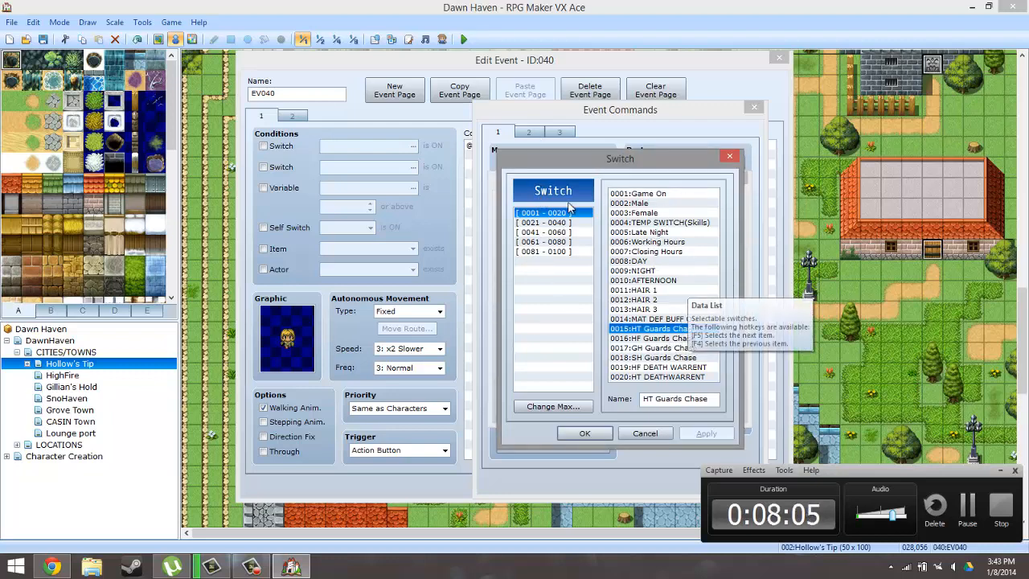
{"action": "left_click", "coordinate": [543, 224]}
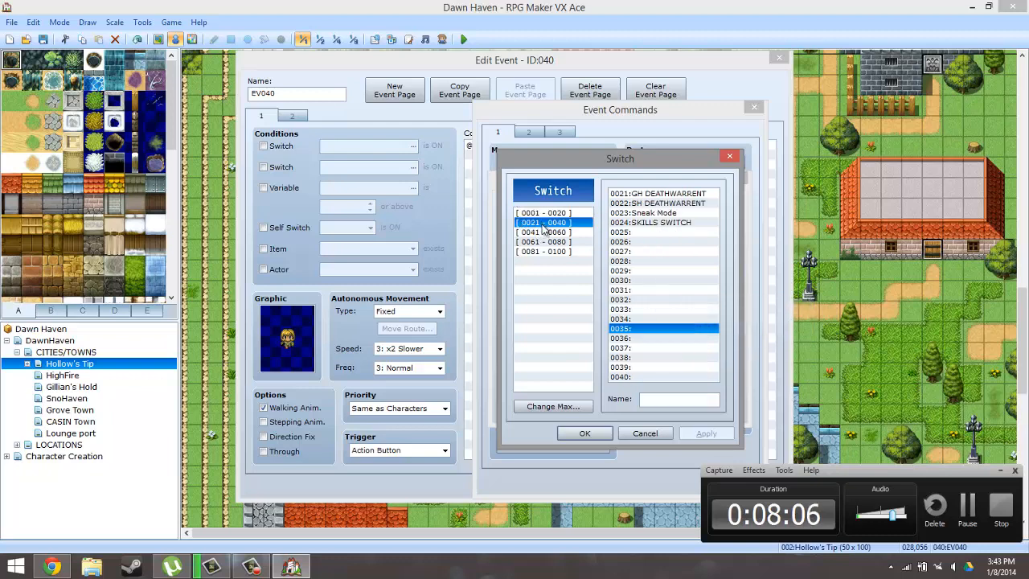
{"action": "left_click", "coordinate": [658, 215]}
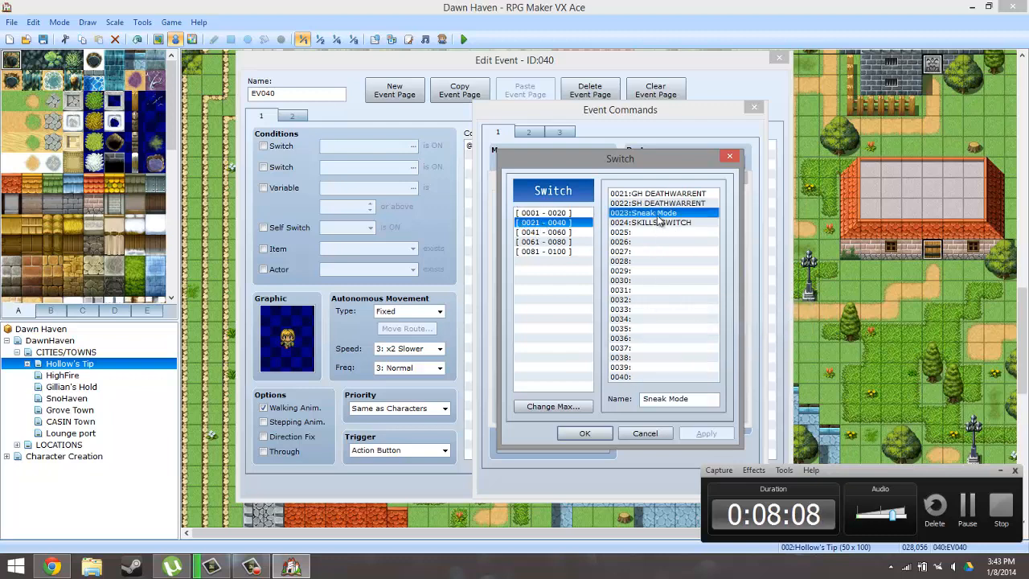
{"action": "double_click", "coordinate": [658, 216]}
{"action": "left_click", "coordinate": [659, 408]}
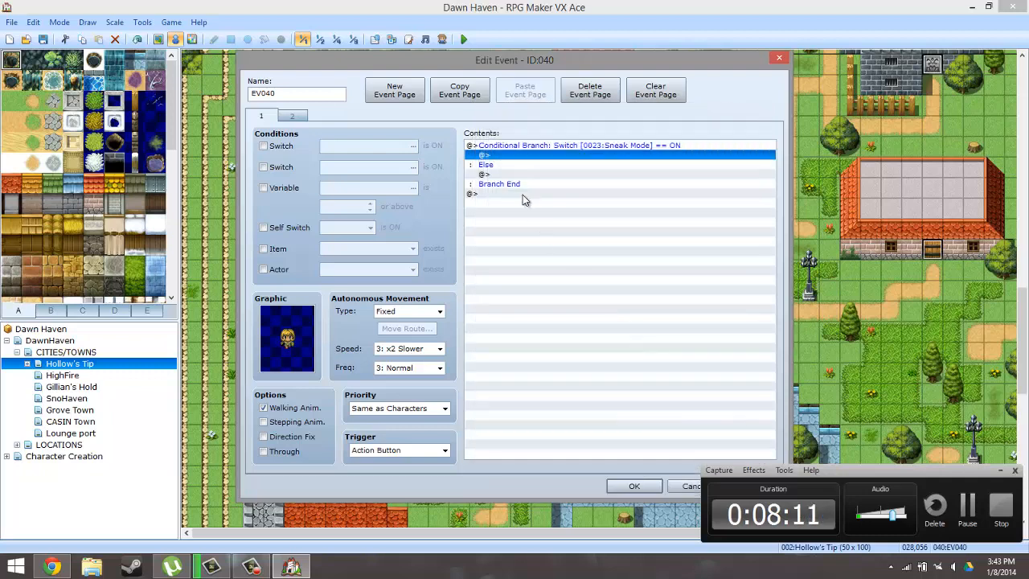
- Paste the SKILL:PICKPOCKET call and SKILLS SWITCH branch inside the Sneak Mode branch and save the event
{"action": "key", "text": "ctrl+v"}
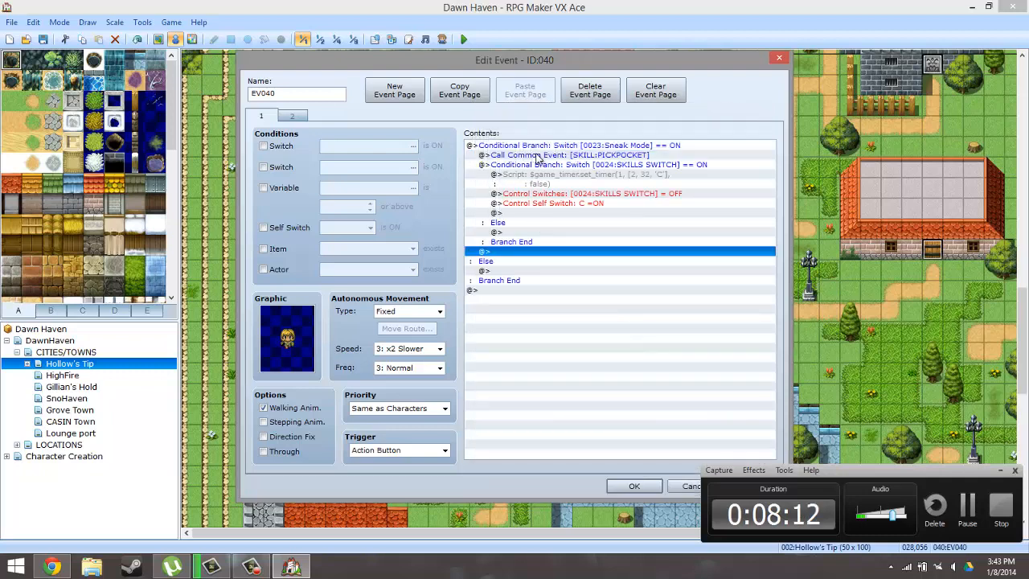
{"action": "left_click", "coordinate": [550, 156]}
{"action": "left_click", "coordinate": [512, 262]}
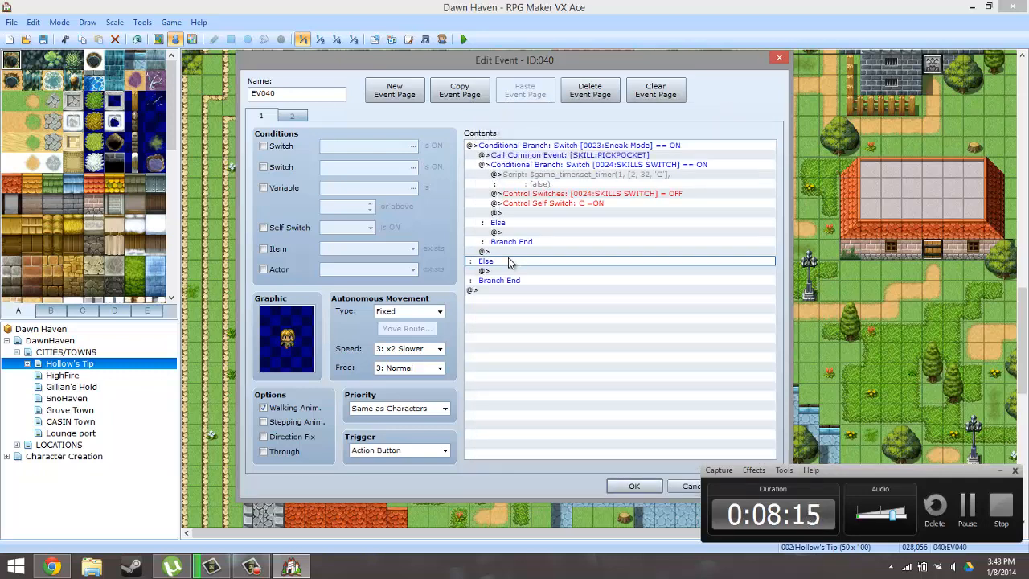
{"action": "left_click", "coordinate": [508, 271]}
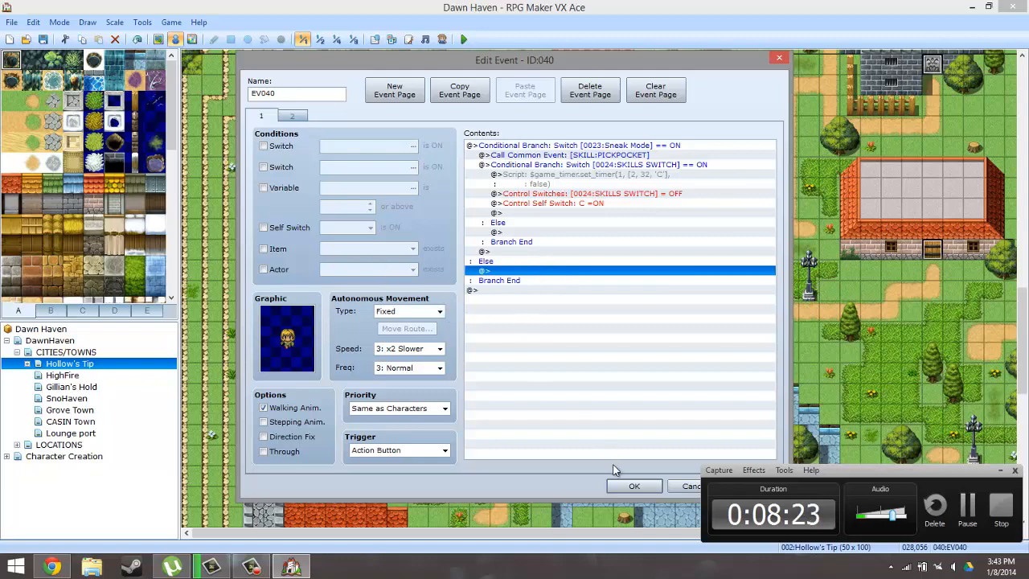
{"action": "left_click", "coordinate": [622, 487]}
- Switch to the Dawn Haven World spreadsheet in Chrome, open the NPC List sheet and place it side by side with RPG Maker
{"action": "key", "text": "super+Right"}
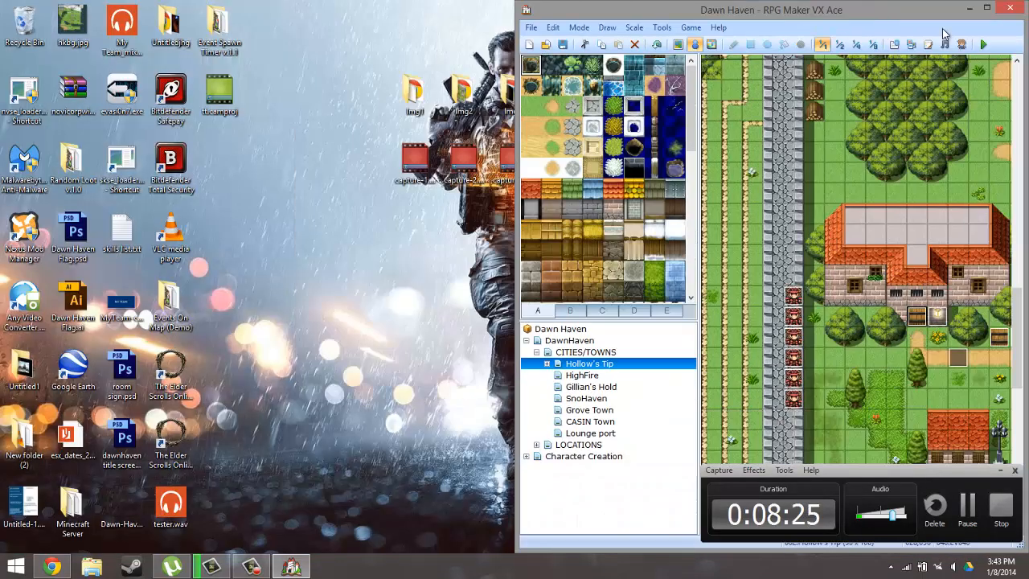
{"action": "left_click", "coordinate": [50, 567]}
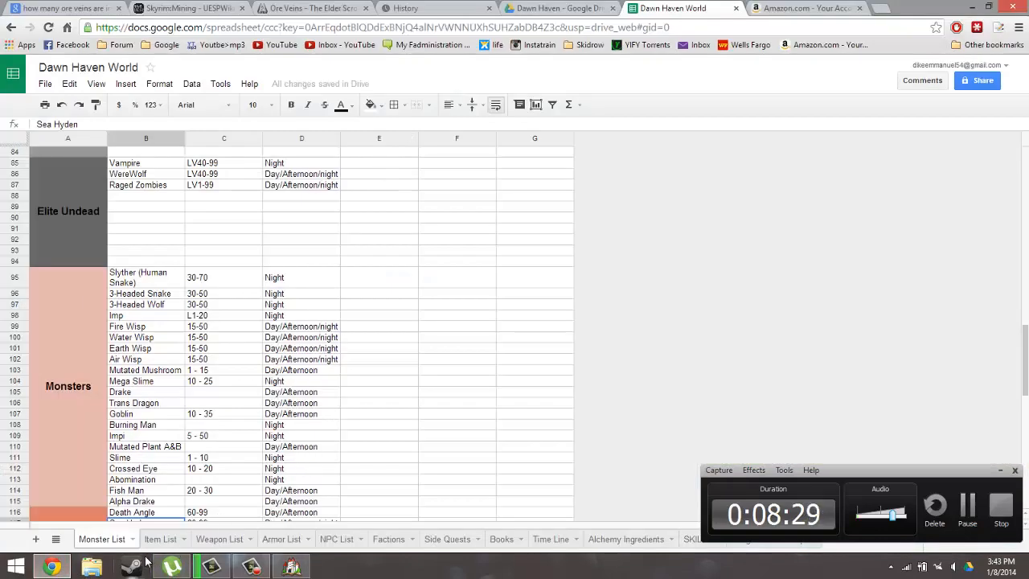
{"action": "left_click", "coordinate": [336, 538]}
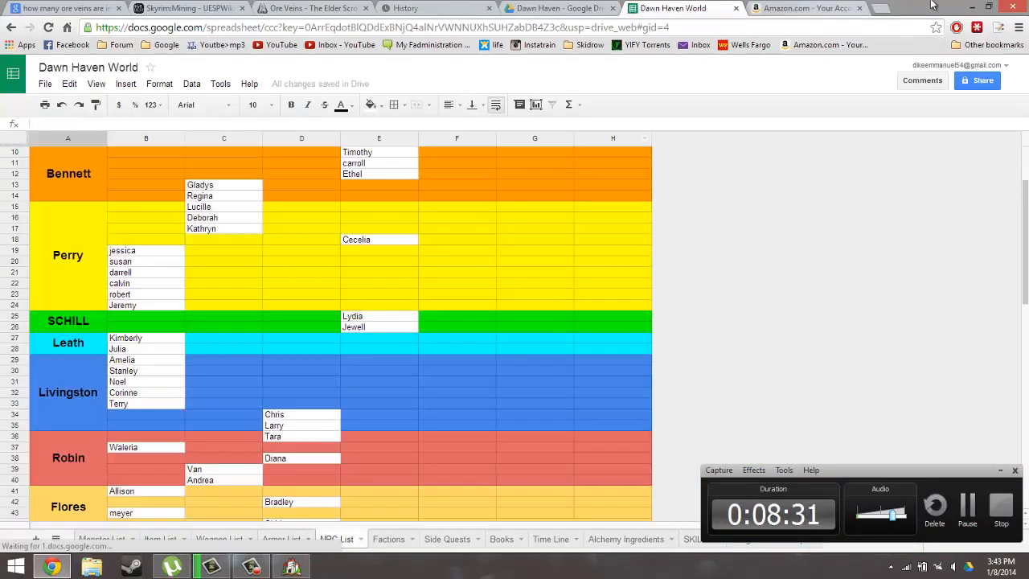
{"action": "key", "text": "super+Left"}
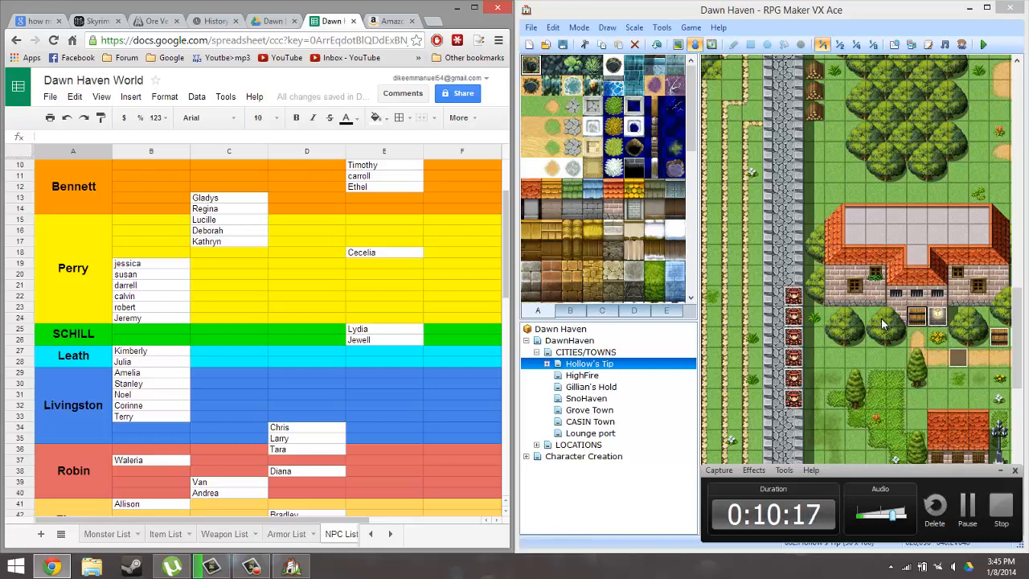
- Examine the villagers listed under Hollow's Tip in the first family of the NPC List, alongside the town's map
{"action": "scroll", "coordinate": [934, 322], "scroll_direction": "right", "scroll_amount": 2}
{"action": "left_click", "coordinate": [161, 178]}
{"action": "scroll", "coordinate": [237, 251], "scroll_direction": "up", "scroll_amount": 3}
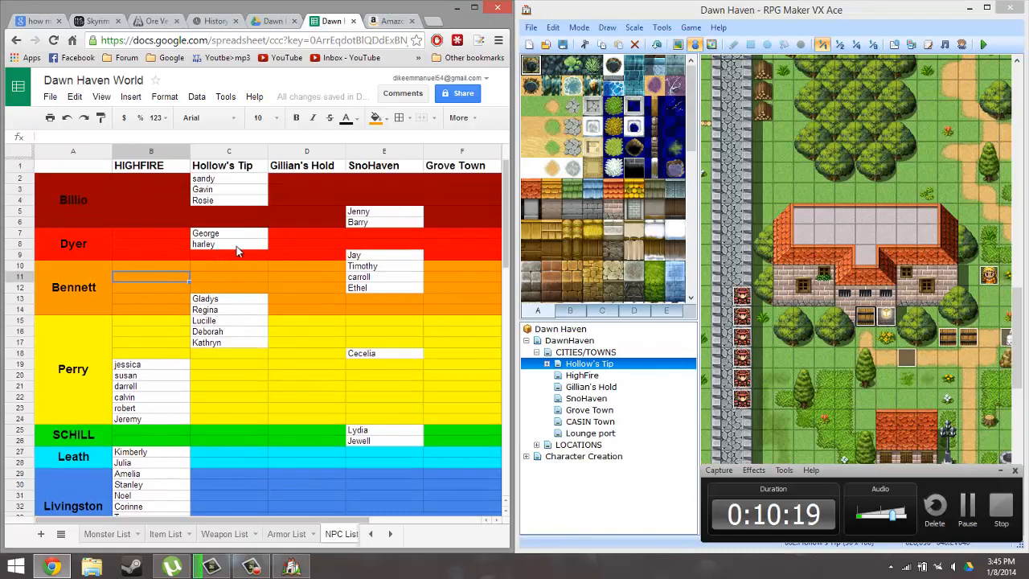
{"action": "left_click", "coordinate": [210, 189]}
{"action": "left_click", "coordinate": [216, 166]}
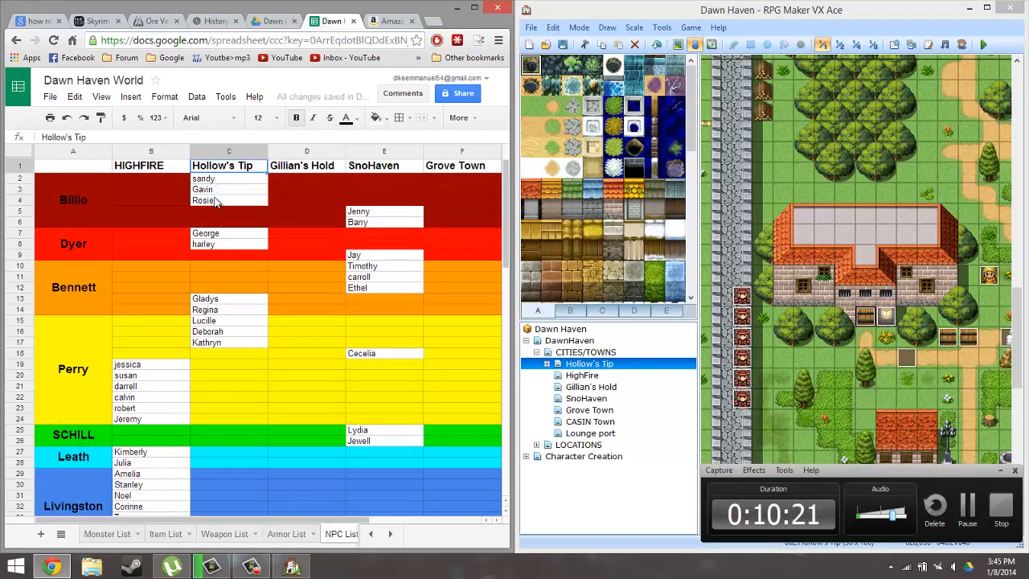
{"action": "left_click", "coordinate": [216, 213]}
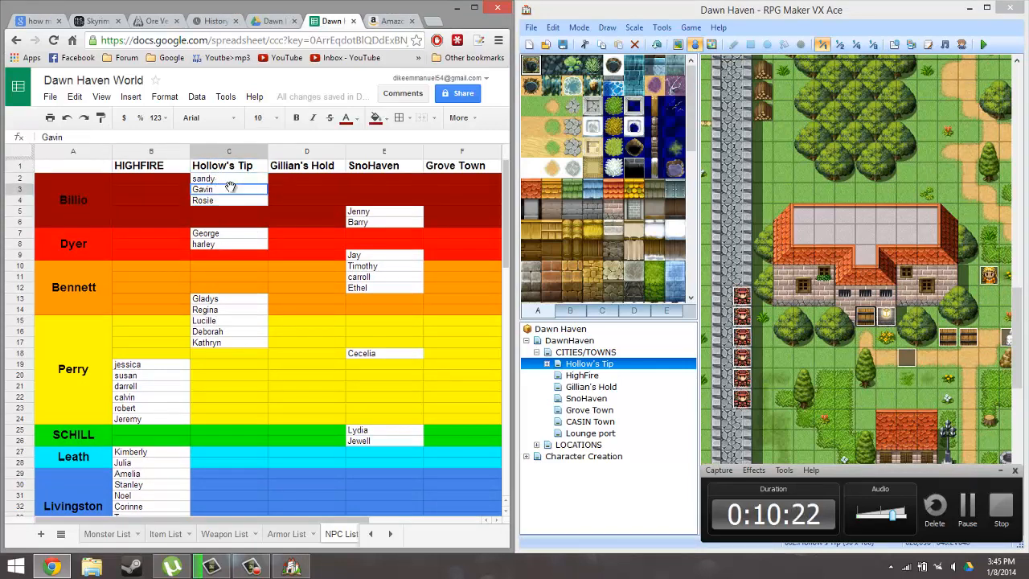
{"action": "left_click", "coordinate": [230, 178]}
{"action": "middle_click_drag", "start_coordinate": [885, 359], "coordinate": [893, 265]}
{"action": "middle_click_drag", "start_coordinate": [844, 321], "coordinate": [842, 341]}
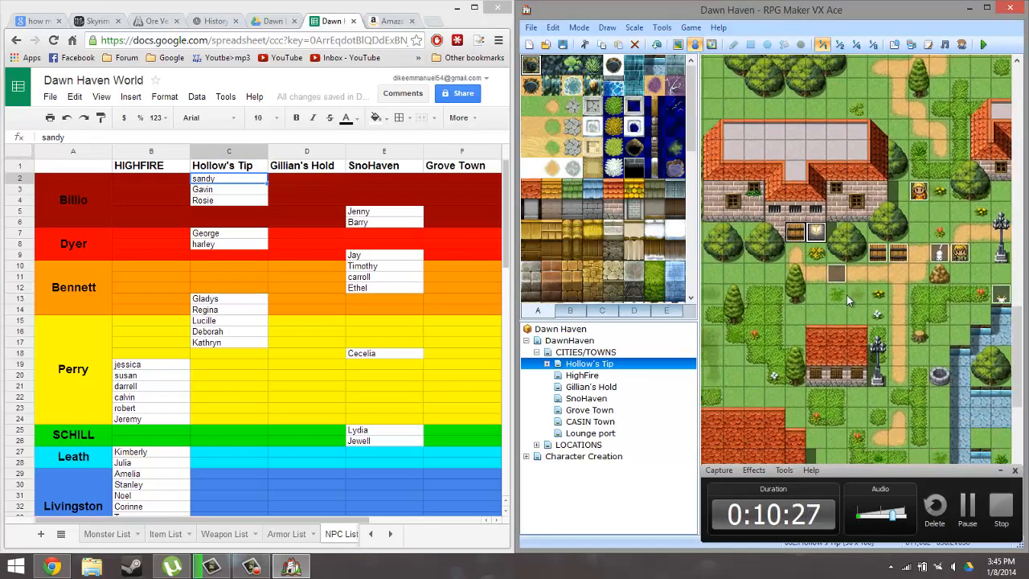
{"action": "left_click", "coordinate": [231, 193]}
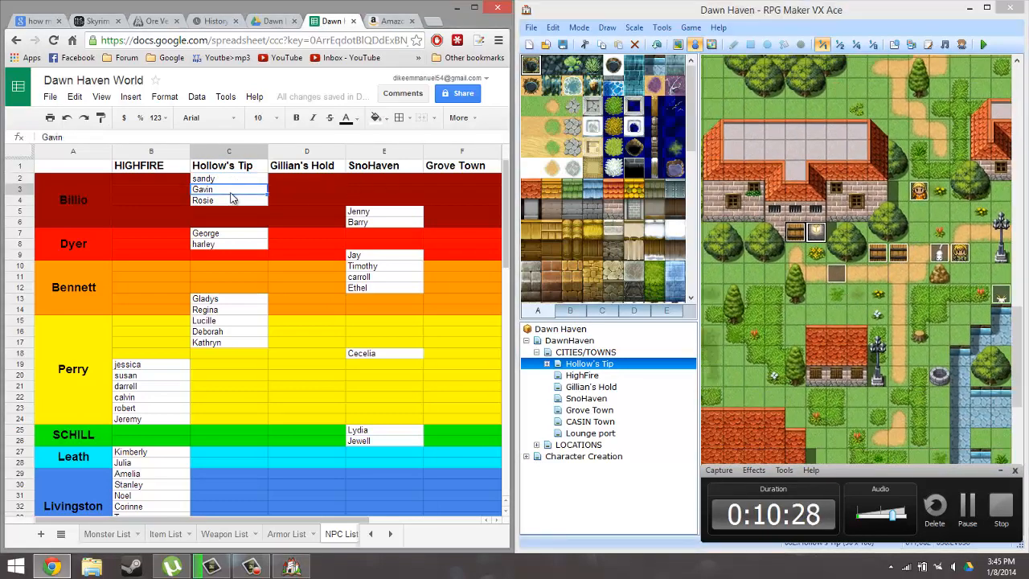
{"action": "left_click", "coordinate": [234, 201]}
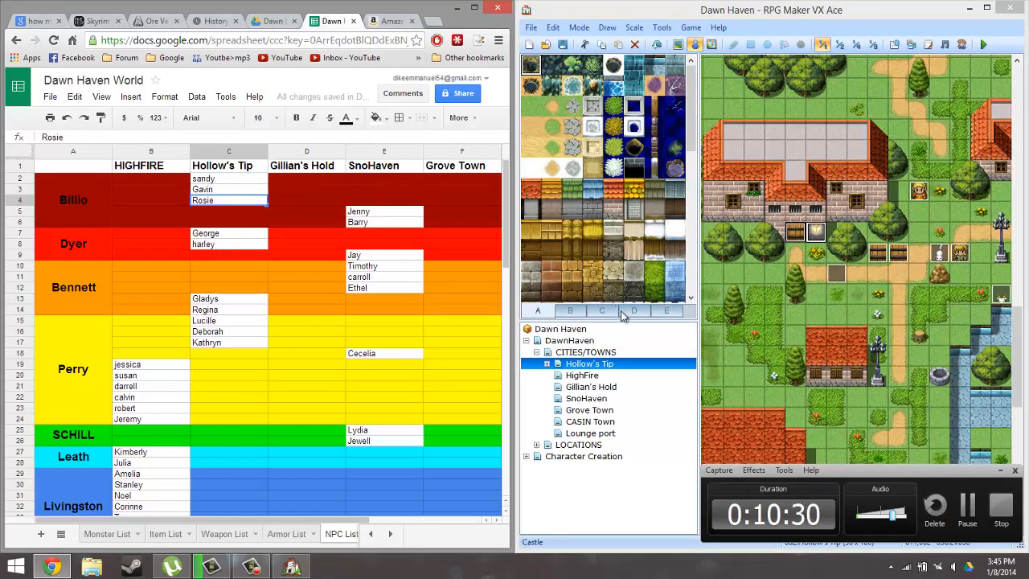
- Expand the Hollow's Tip map and look through its interiors, including Billio's and Bennett's residences, Phillip's House, Van Hammer and Wayne's Emporium
{"action": "left_click", "coordinate": [548, 364]}
{"action": "left_click", "coordinate": [600, 375]}
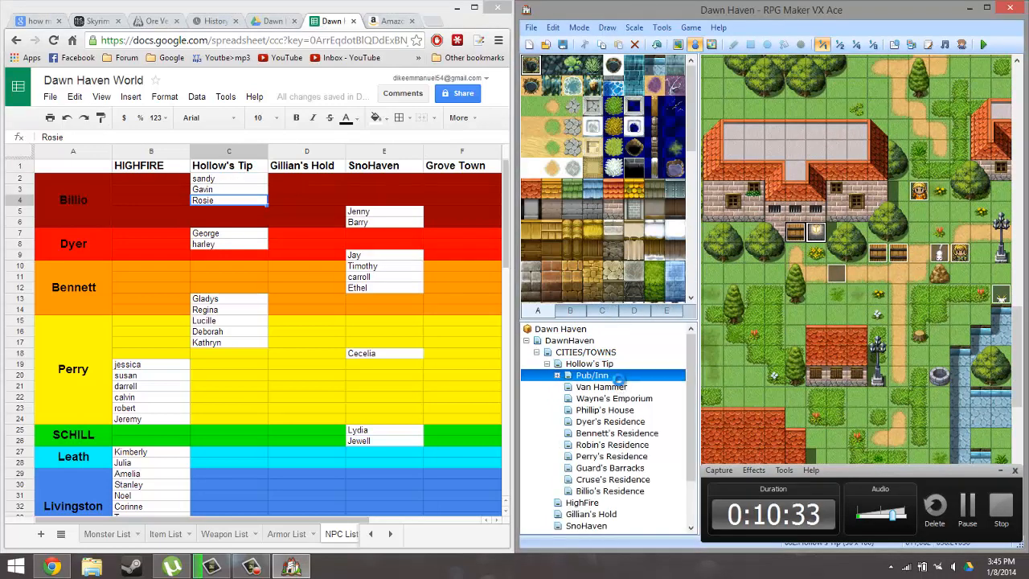
{"action": "left_click", "coordinate": [606, 490]}
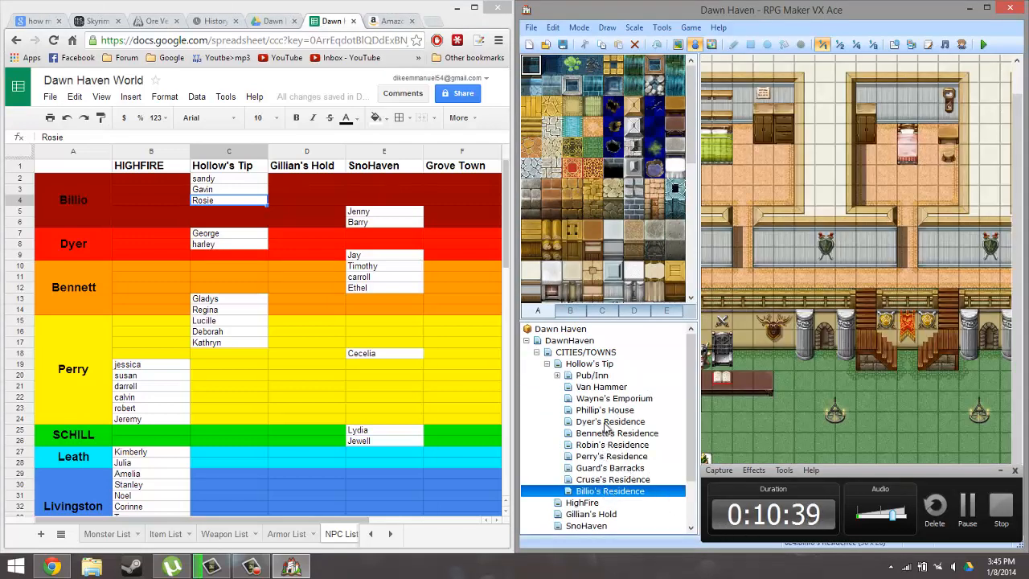
{"action": "left_click", "coordinate": [609, 412]}
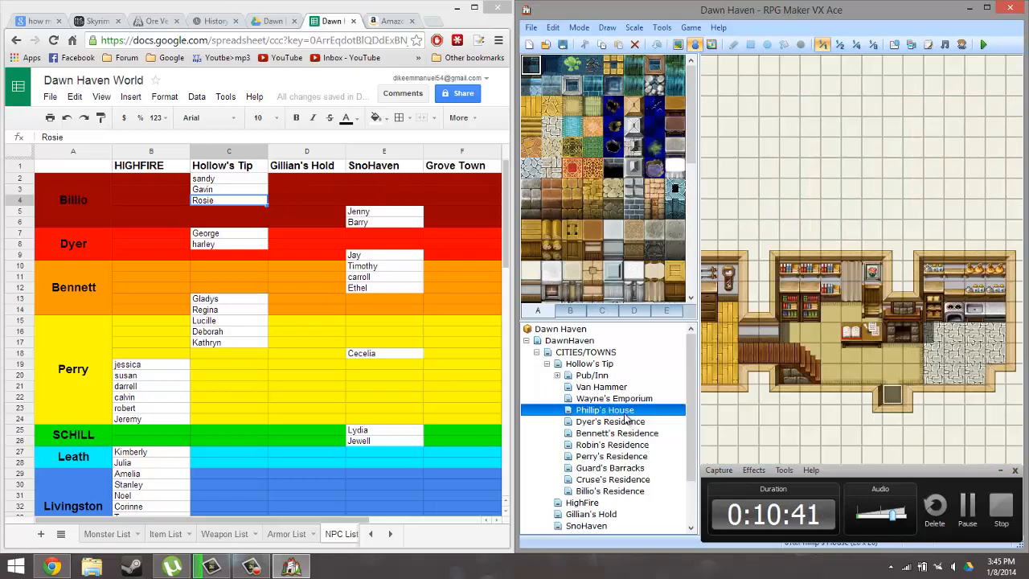
{"action": "left_click", "coordinate": [616, 434]}
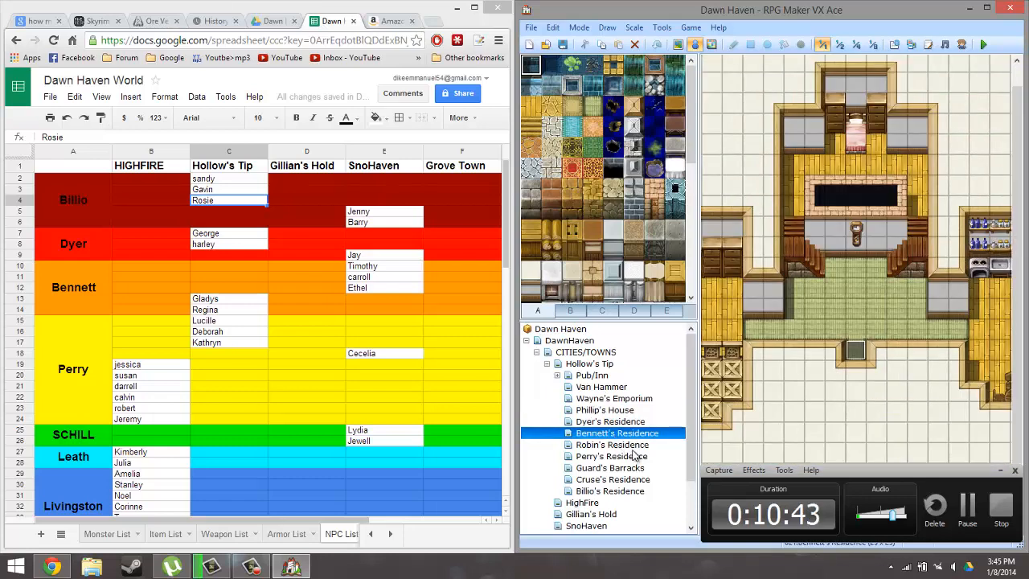
{"action": "left_click", "coordinate": [614, 389]}
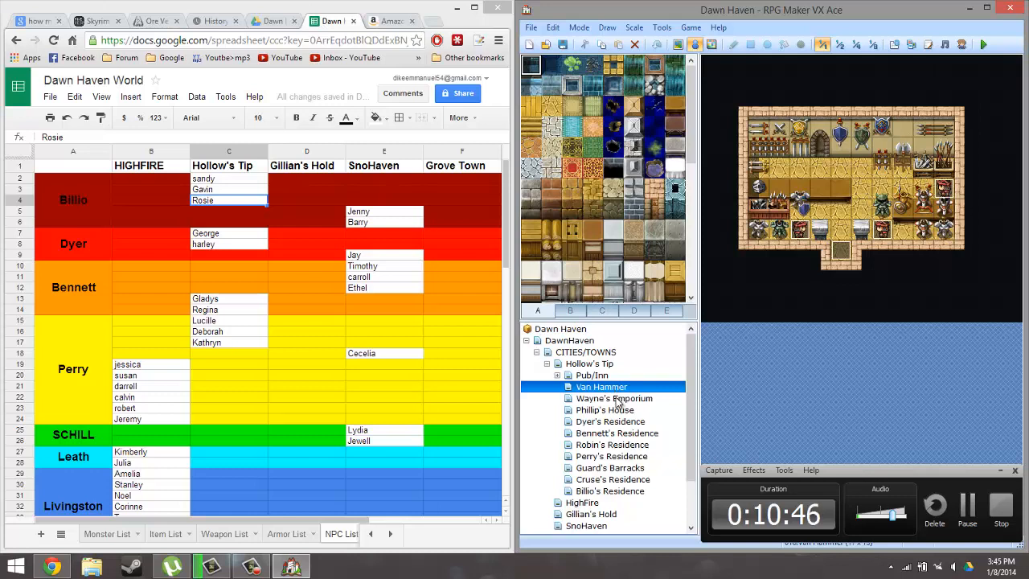
{"action": "left_click", "coordinate": [618, 400]}
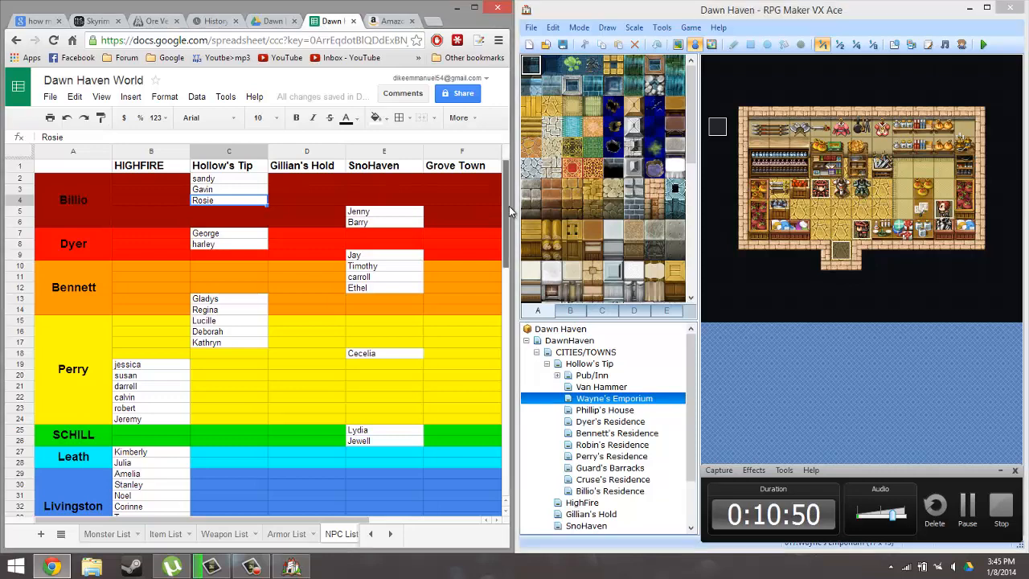
- Review the NPC List families from Perry down to Cruse, checking which villagers live in Hollow's Tip
{"action": "left_click_drag", "start_coordinate": [509, 206], "coordinate": [508, 287]}
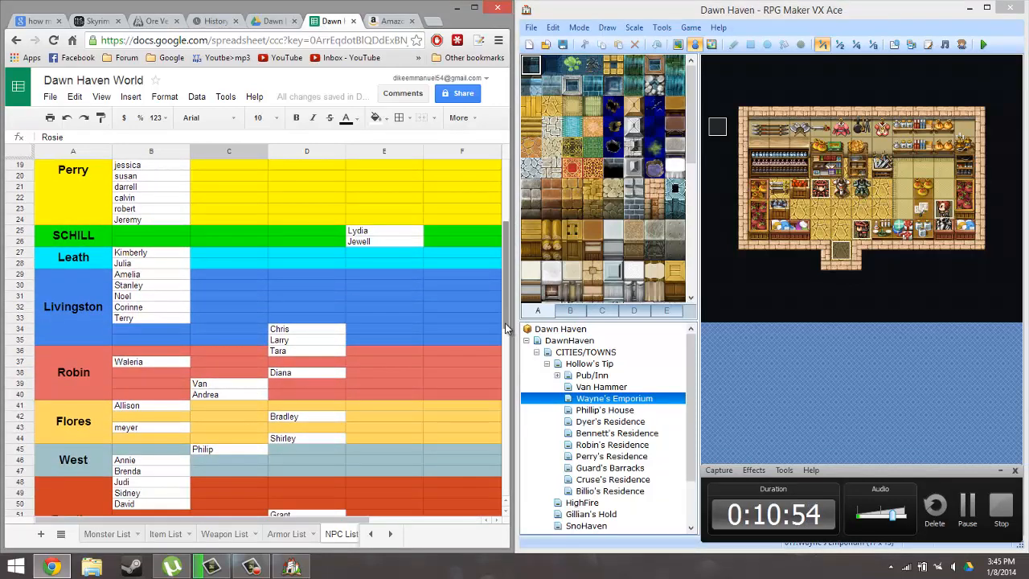
{"action": "left_click_drag", "start_coordinate": [506, 321], "coordinate": [506, 316]}
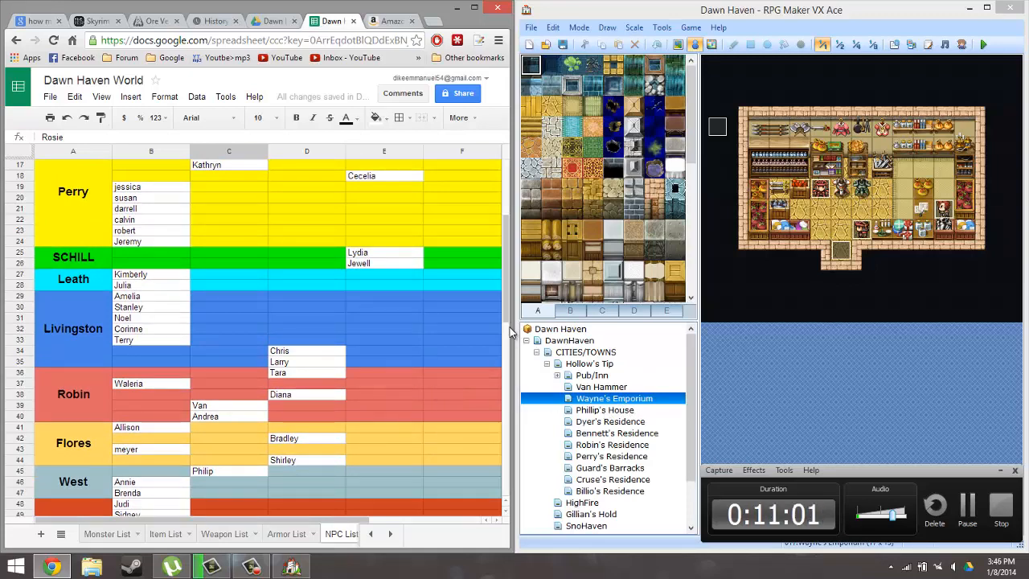
{"action": "left_click_drag", "start_coordinate": [509, 318], "coordinate": [516, 376]}
- Compare Hollow's Tip house maps with the NPC List families, going from Billio's Residence up to Phillip's House
{"action": "left_click", "coordinate": [634, 412]}
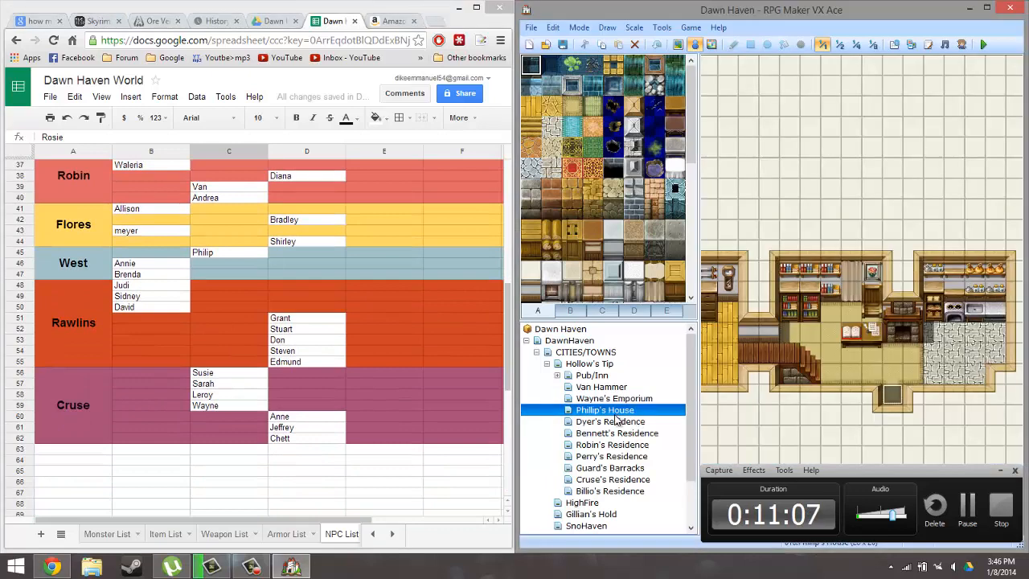
{"action": "left_click", "coordinate": [621, 491]}
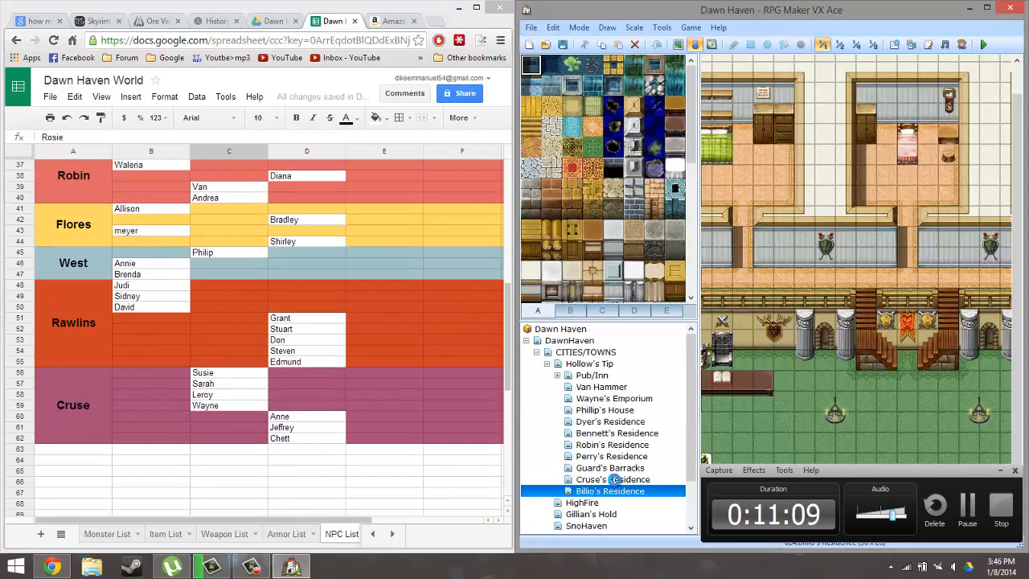
{"action": "left_click", "coordinate": [616, 479]}
{"action": "left_click", "coordinate": [614, 468]}
{"action": "left_click", "coordinate": [614, 456]}
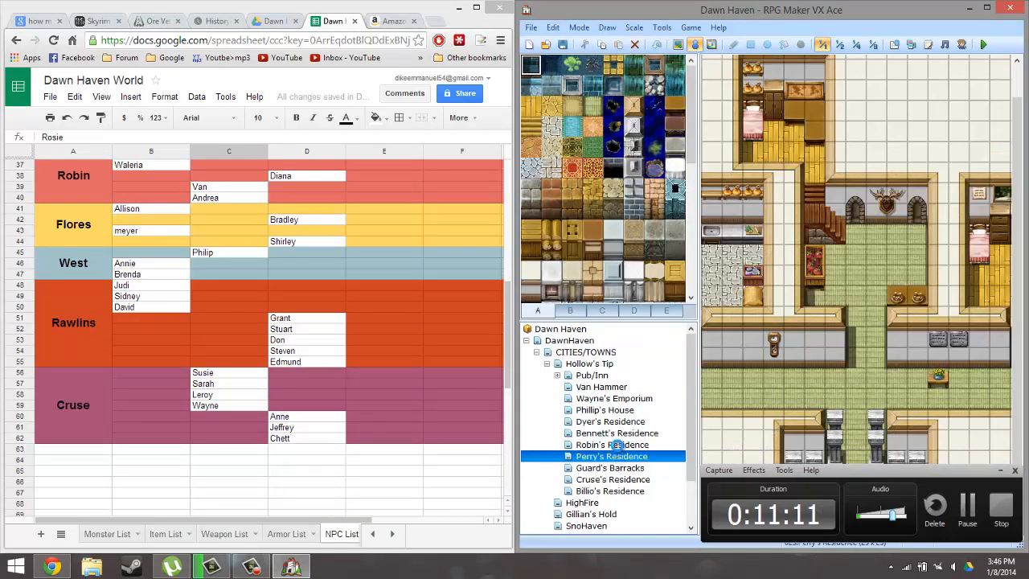
{"action": "left_click", "coordinate": [613, 445]}
{"action": "left_click", "coordinate": [611, 434]}
{"action": "left_click", "coordinate": [610, 423]}
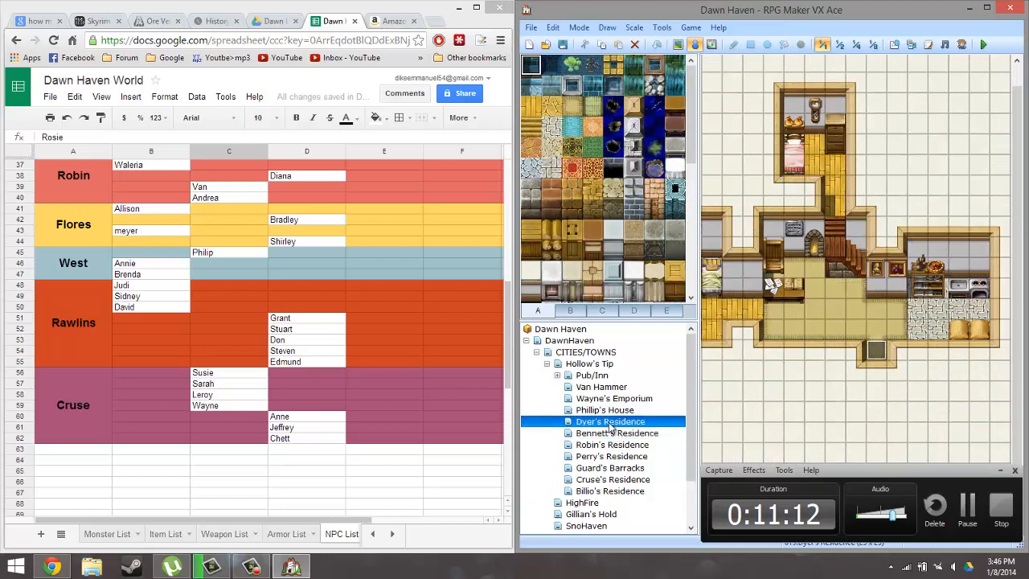
{"action": "left_click", "coordinate": [610, 411]}
- View the Wayne's Emporium and Van Hammer shop maps and the western part of the Pub/Inn map
{"action": "left_click", "coordinate": [611, 400]}
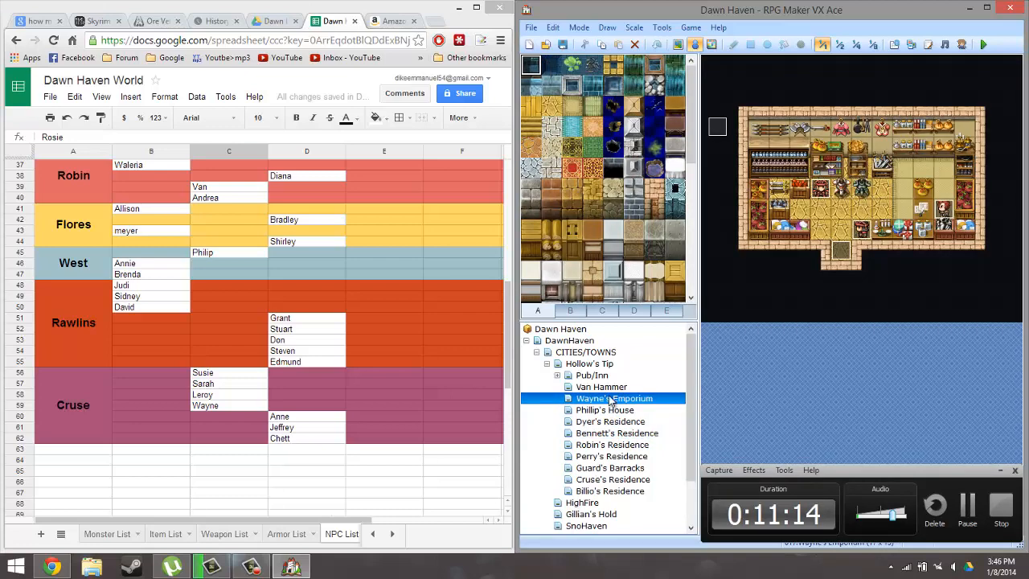
{"action": "left_click", "coordinate": [611, 387]}
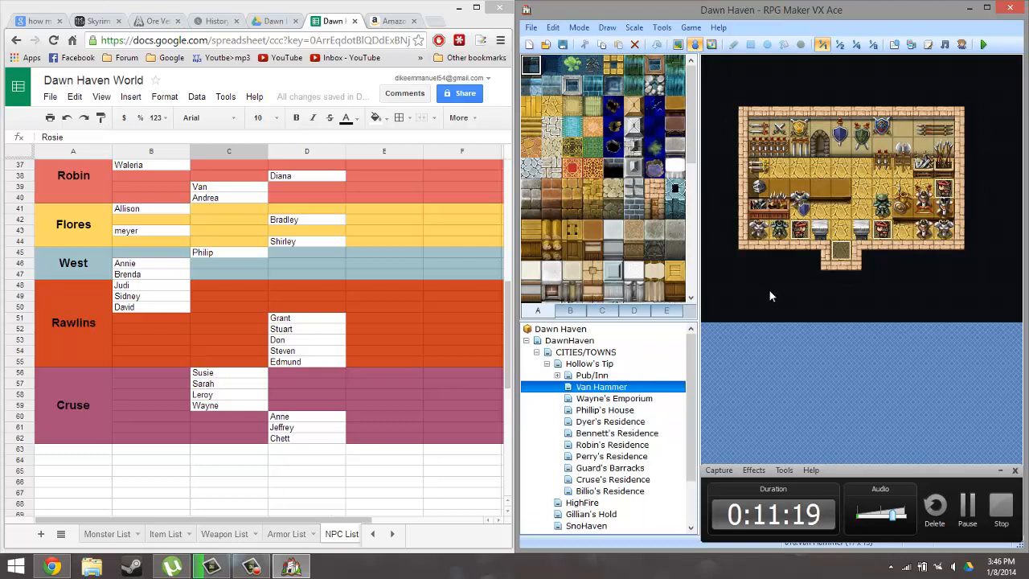
{"action": "left_click", "coordinate": [609, 399]}
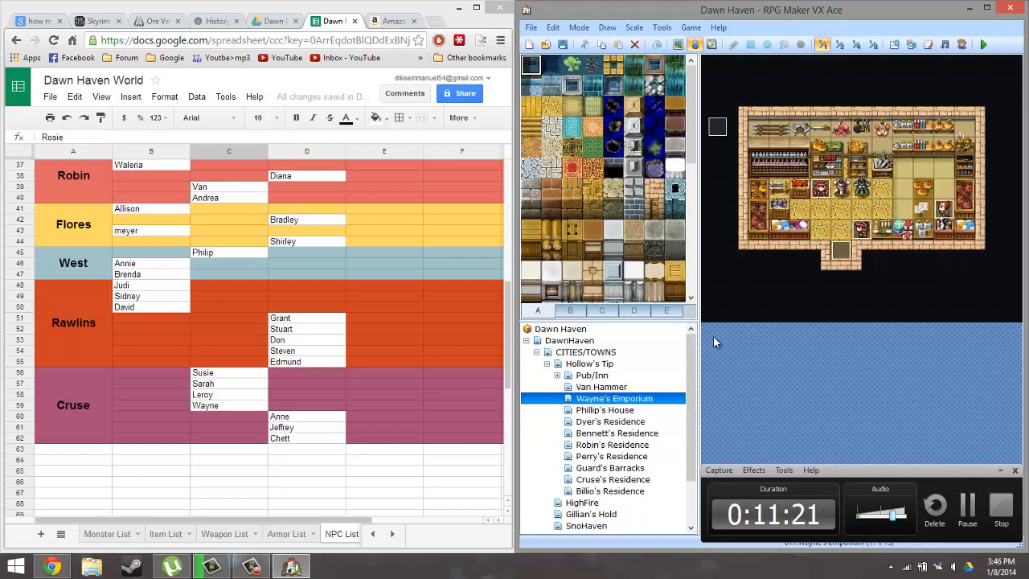
{"action": "left_click", "coordinate": [604, 376]}
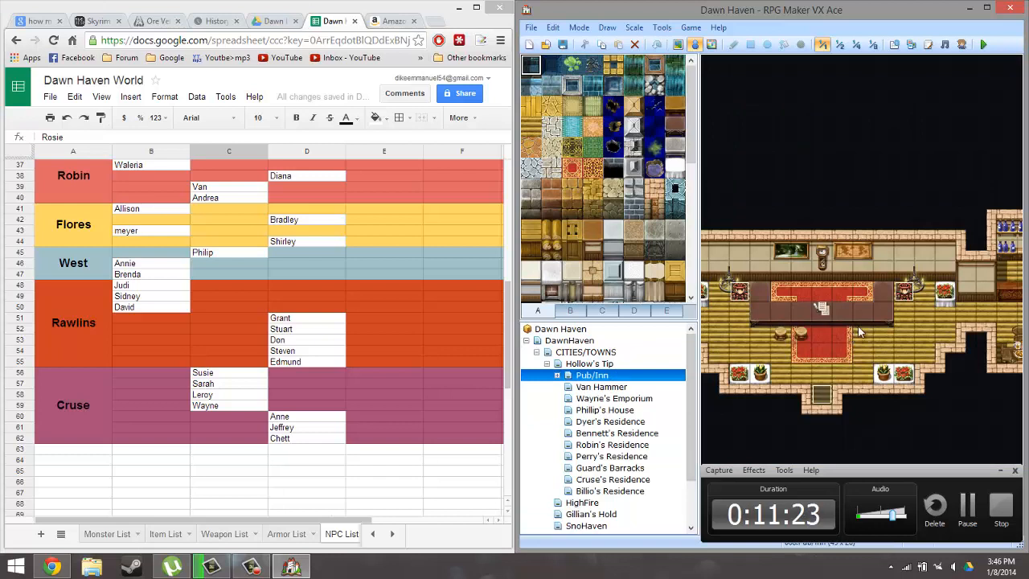
{"action": "scroll", "coordinate": [858, 333], "scroll_direction": "left", "scroll_amount": 5}
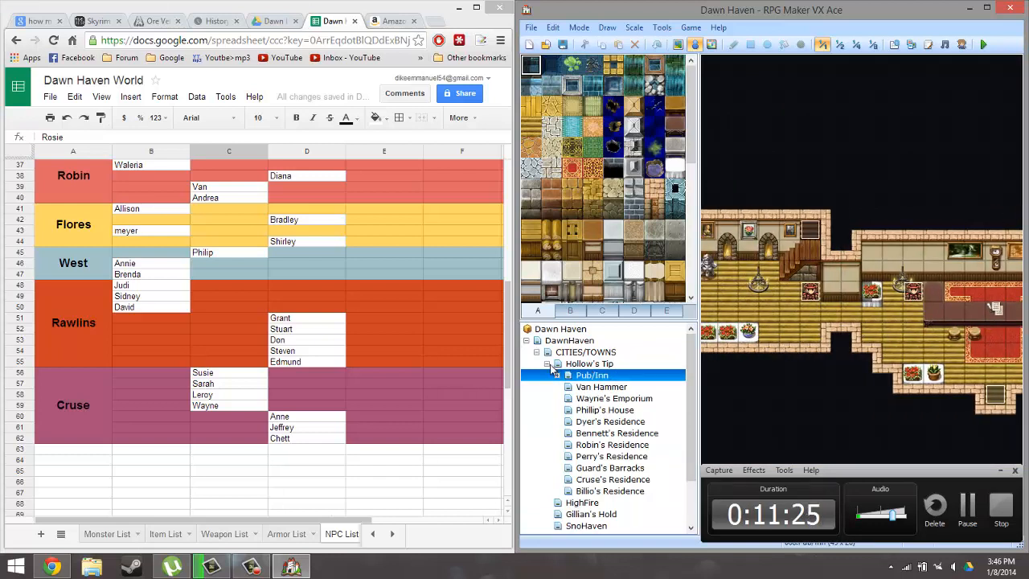
- Examine the NPC List's Hollow's Tip column, selecting the West family's villager and the first villager of the Cruse family
{"action": "left_click", "coordinate": [161, 317]}
{"action": "scroll", "coordinate": [193, 358], "scroll_direction": "up", "scroll_amount": 3}
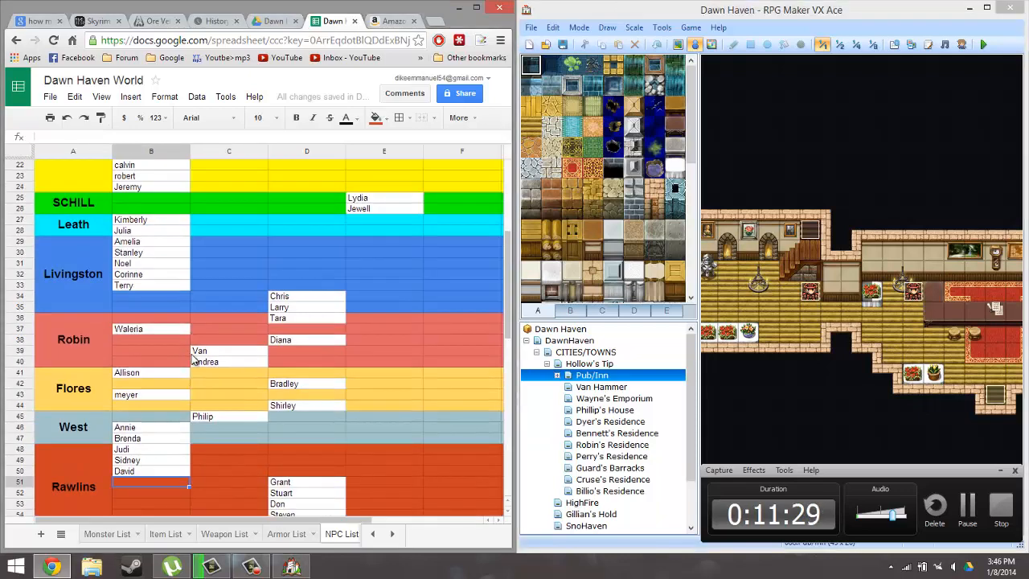
{"action": "scroll", "coordinate": [193, 359], "scroll_direction": "up", "scroll_amount": 4}
{"action": "scroll", "coordinate": [230, 442], "scroll_direction": "down", "scroll_amount": 8}
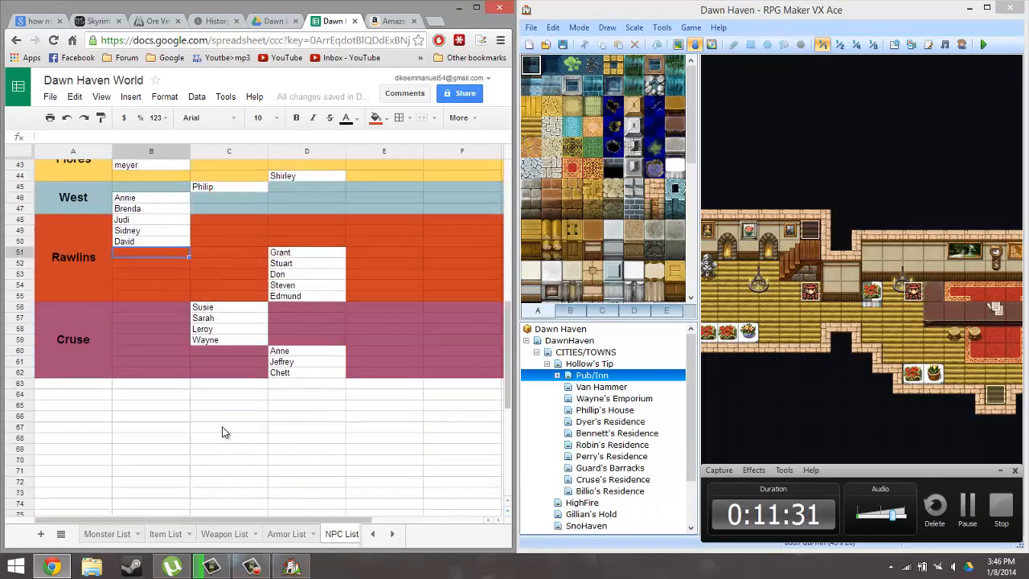
{"action": "scroll", "coordinate": [224, 428], "scroll_direction": "up", "scroll_amount": 5}
{"action": "left_click", "coordinate": [223, 418]}
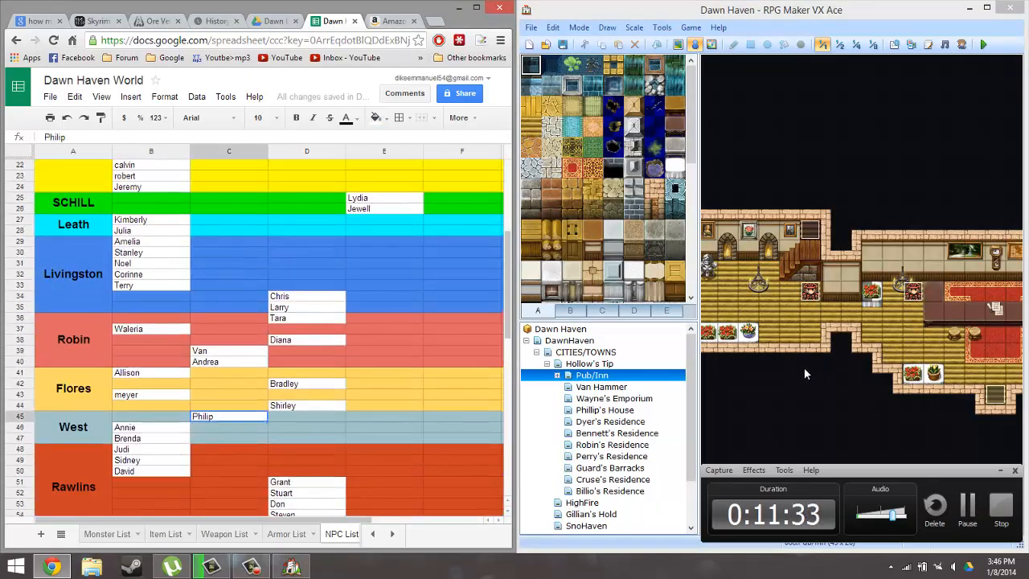
{"action": "scroll", "coordinate": [438, 361], "scroll_direction": "down", "scroll_amount": 3}
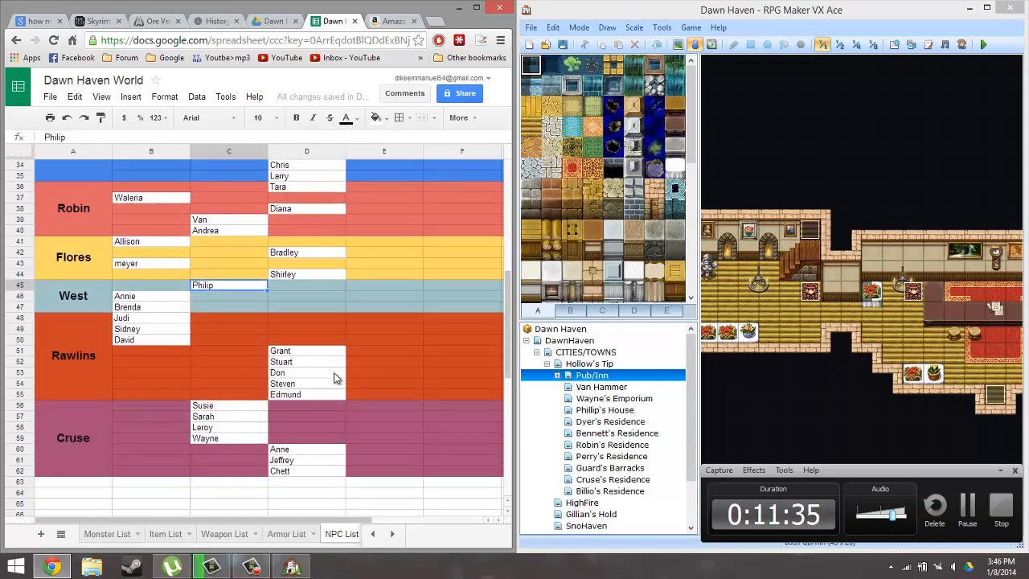
{"action": "left_click", "coordinate": [221, 407]}
{"action": "scroll", "coordinate": [255, 414], "scroll_direction": "up", "scroll_amount": 5}
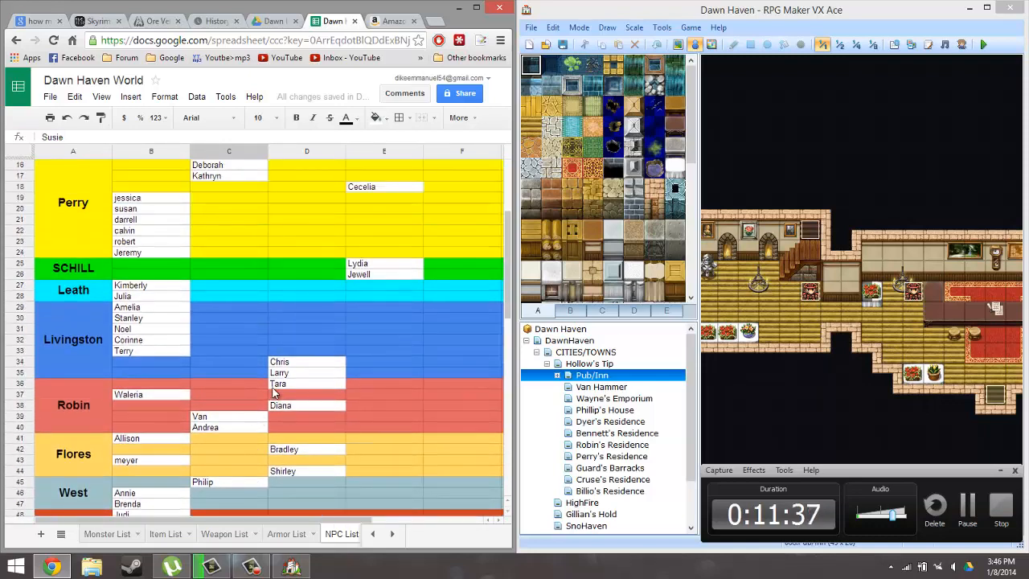
{"action": "scroll", "coordinate": [241, 418], "scroll_direction": "down", "scroll_amount": 5}
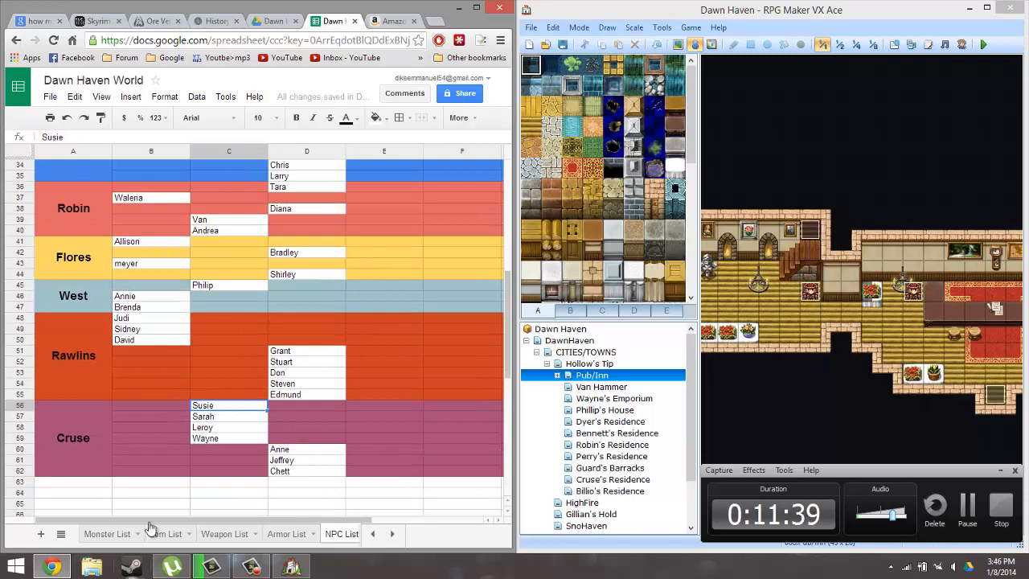
{"action": "scroll", "coordinate": [246, 394], "scroll_direction": "up", "scroll_amount": 7}
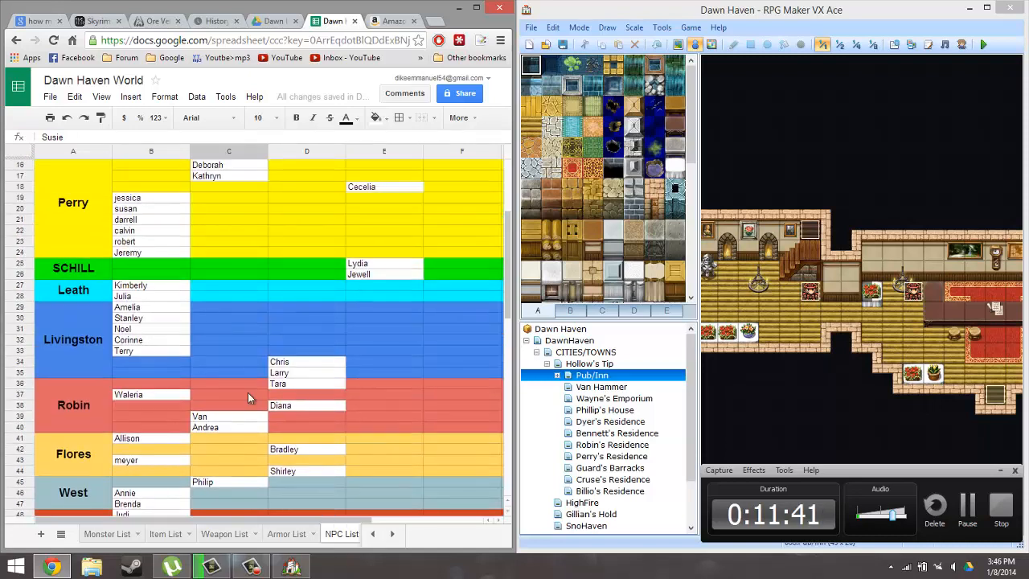
{"action": "scroll", "coordinate": [249, 395], "scroll_direction": "down", "scroll_amount": 8}
{"action": "scroll", "coordinate": [250, 397], "scroll_direction": "down", "scroll_amount": 3}
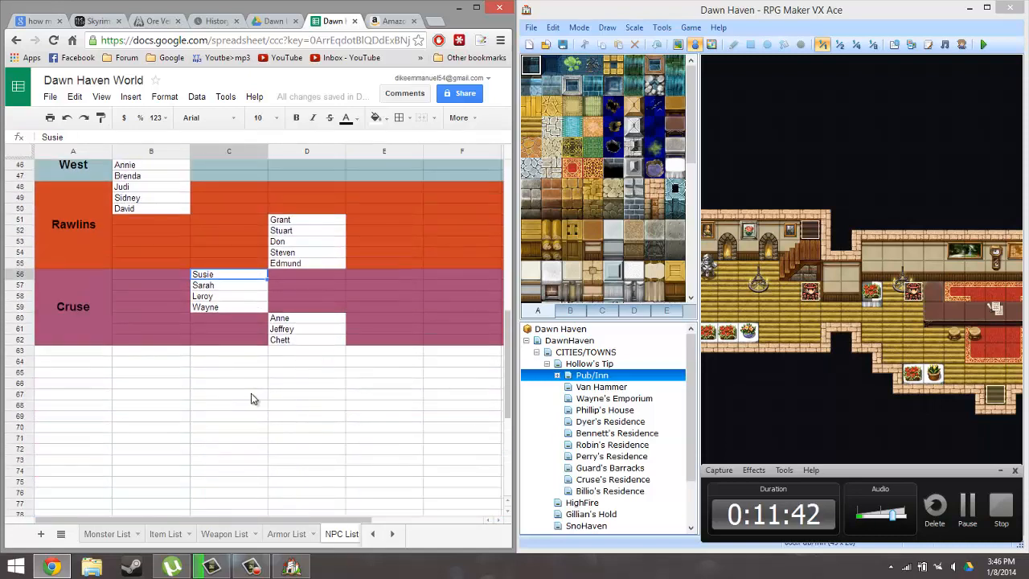
{"action": "scroll", "coordinate": [253, 399], "scroll_direction": "up", "scroll_amount": 3}
- Inspect the family home maps of Hollow's Tip from Billio's Residence to Dyer's Residence, finishing on Perry's Residence
{"action": "left_click", "coordinate": [622, 491]}
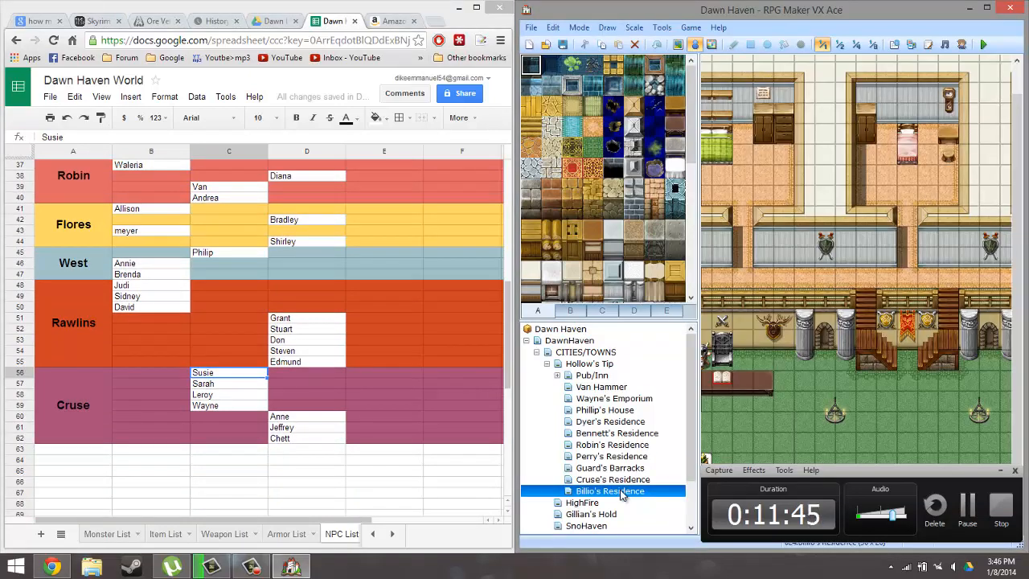
{"action": "left_click", "coordinate": [622, 480]}
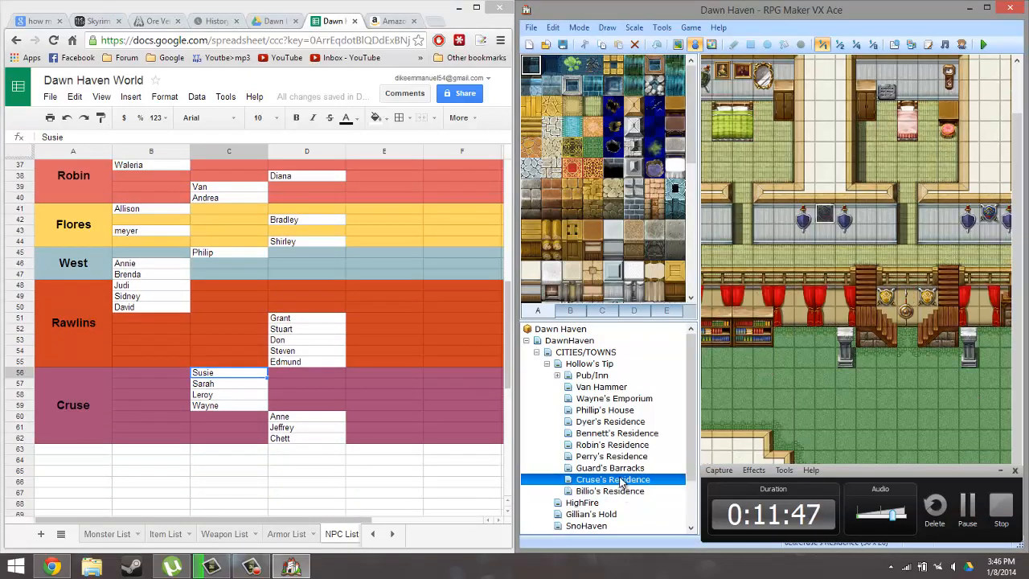
{"action": "left_click", "coordinate": [621, 469]}
{"action": "left_click", "coordinate": [623, 455]}
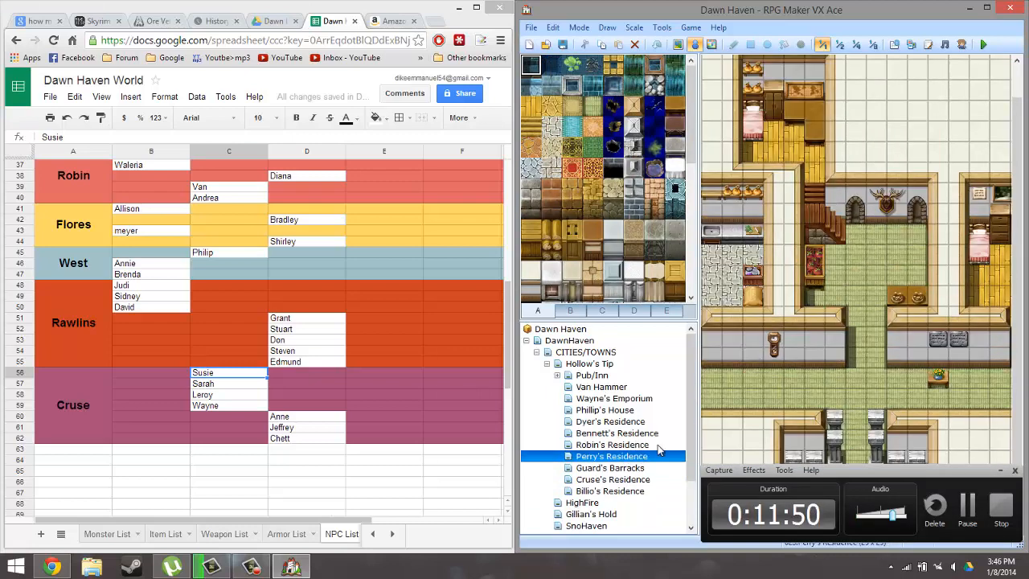
{"action": "mouse_move", "coordinate": [939, 309]}
{"action": "middle_mouse_down"}
{"action": "mouse_move", "coordinate": [827, 356]}
{"action": "mouse_move", "coordinate": [946, 312]}
{"action": "middle_mouse_up"}
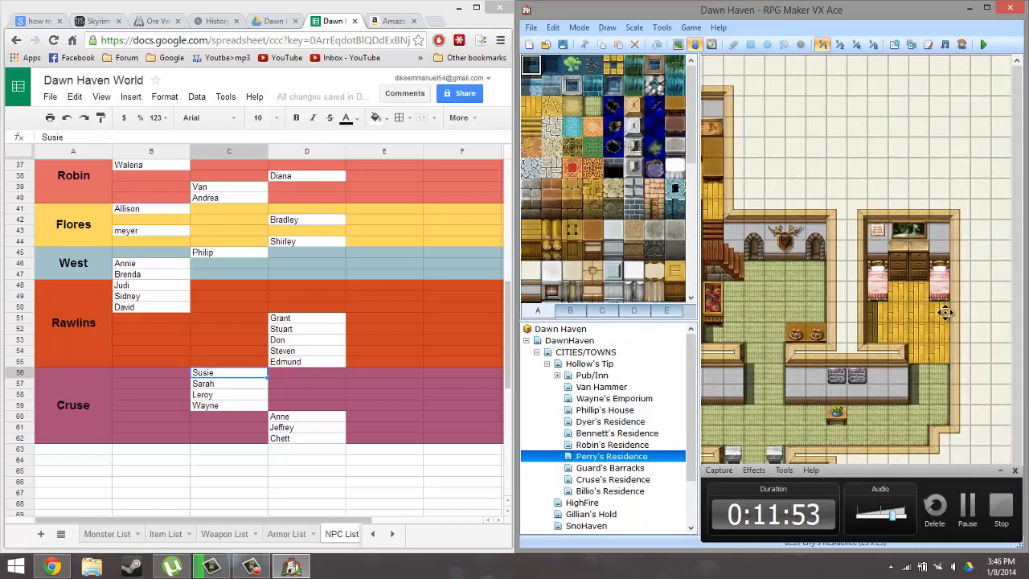
{"action": "key", "text": "Up"}
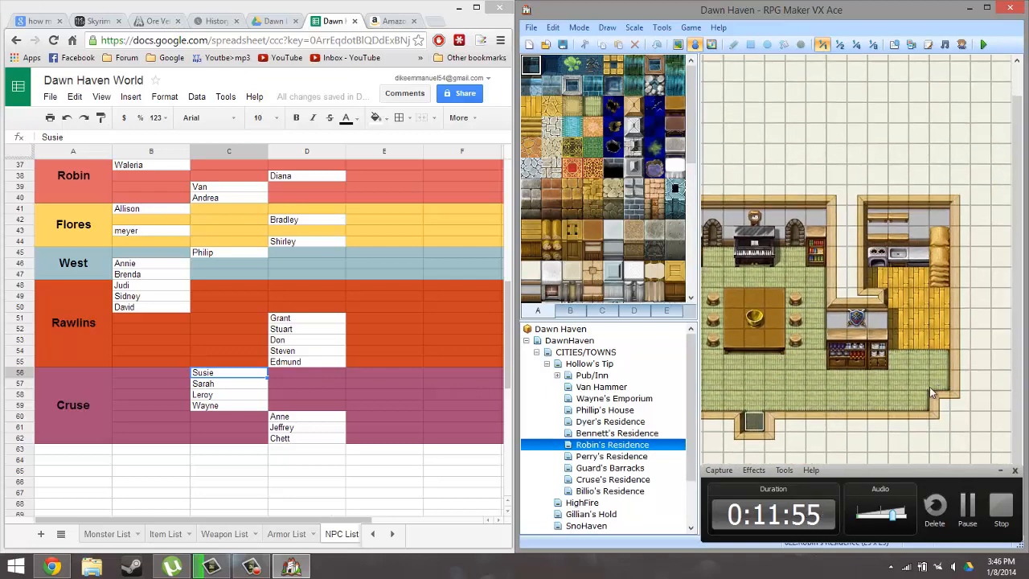
{"action": "left_click", "coordinate": [585, 434]}
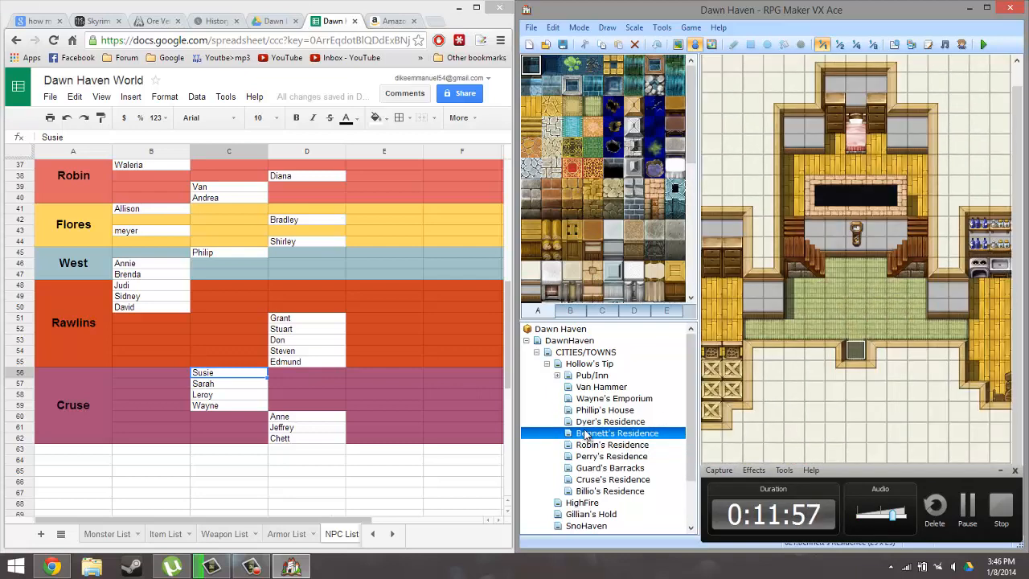
{"action": "left_click", "coordinate": [589, 424]}
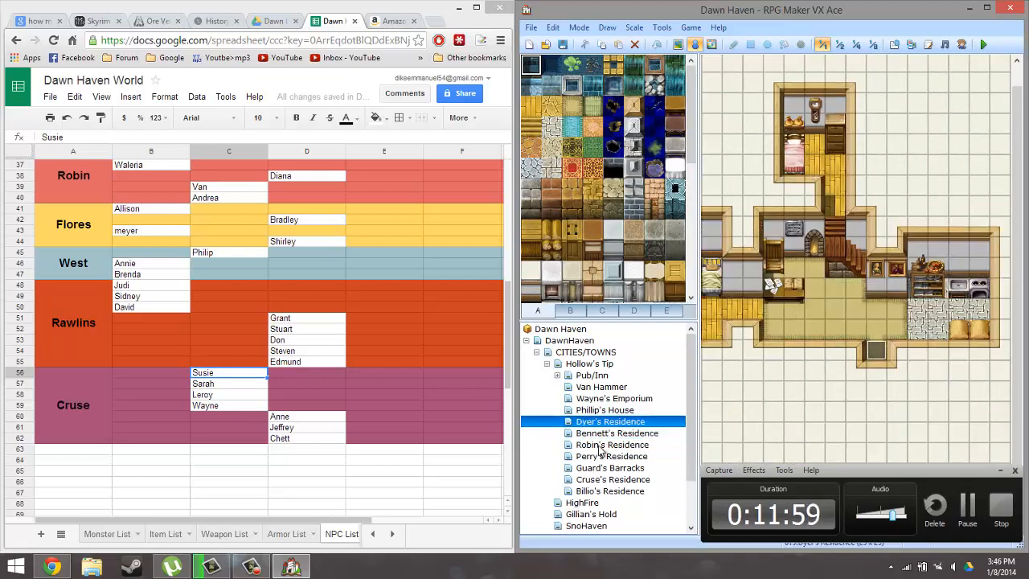
{"action": "left_click", "coordinate": [599, 445]}
{"action": "left_click", "coordinate": [608, 457]}
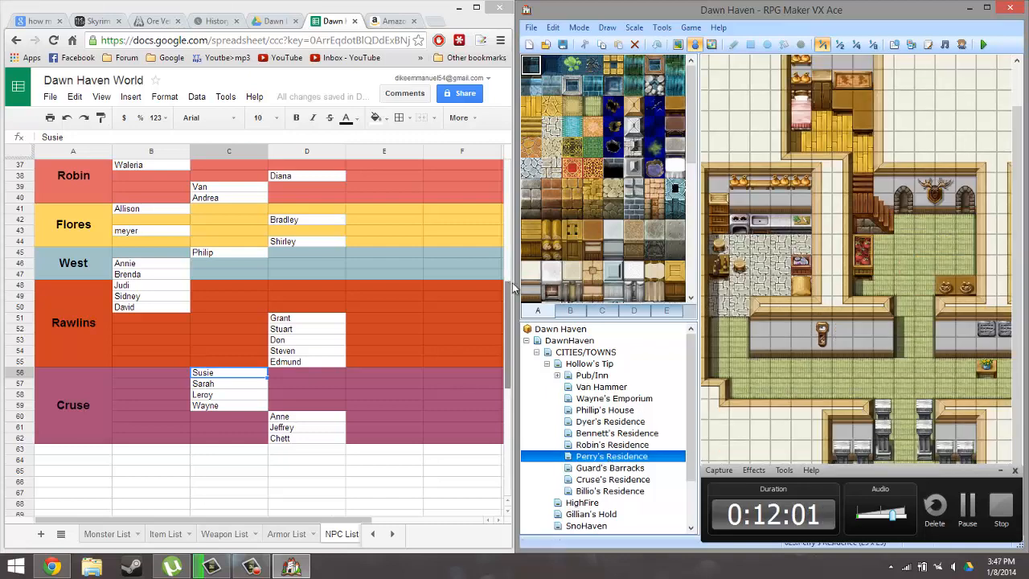
- Locate the Perry family's Hollow's Tip villagers in the NPC List and select the first two in turn
{"action": "left_click", "coordinate": [245, 331]}
{"action": "scroll", "coordinate": [248, 331], "scroll_direction": "up", "scroll_amount": 1}
{"action": "scroll", "coordinate": [249, 330], "scroll_direction": "up", "scroll_amount": 10}
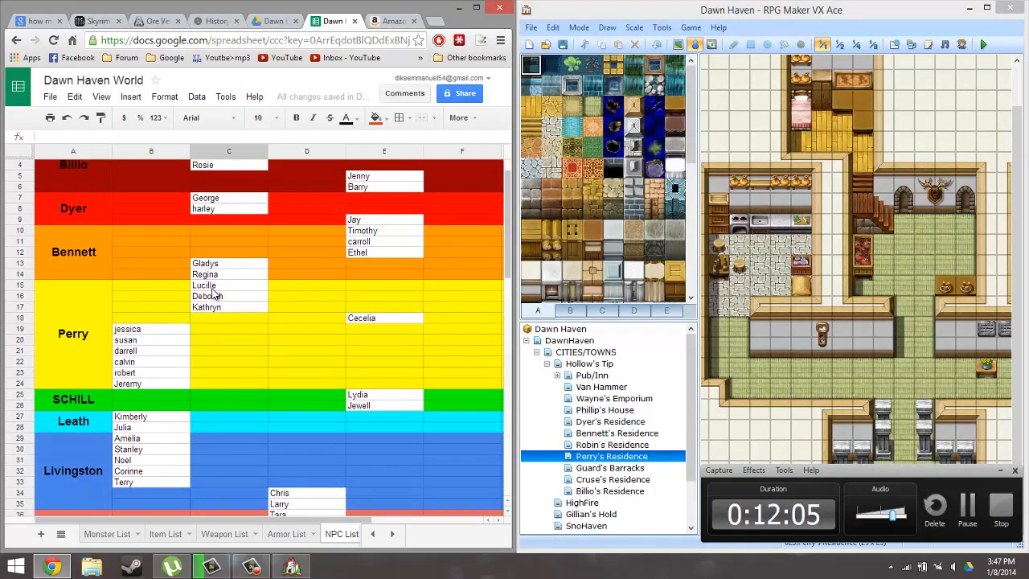
{"action": "left_click", "coordinate": [213, 286]}
{"action": "left_click", "coordinate": [216, 297]}
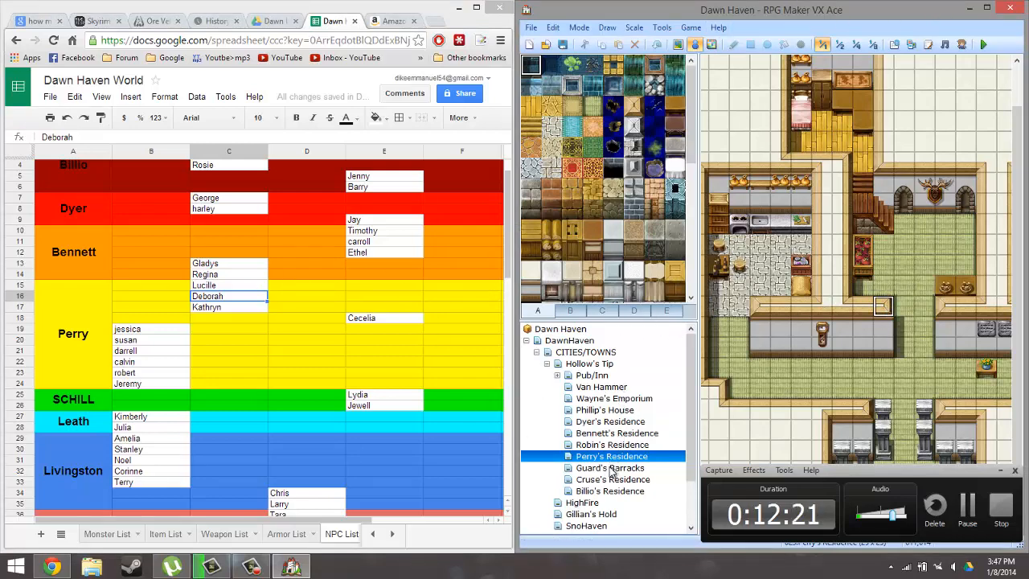
- Open the Billio's Residence map and view its kitchen, bedrooms and green-floored hall
{"action": "left_click", "coordinate": [604, 492]}
{"action": "middle_click_drag", "start_coordinate": [921, 302], "coordinate": [863, 331]}
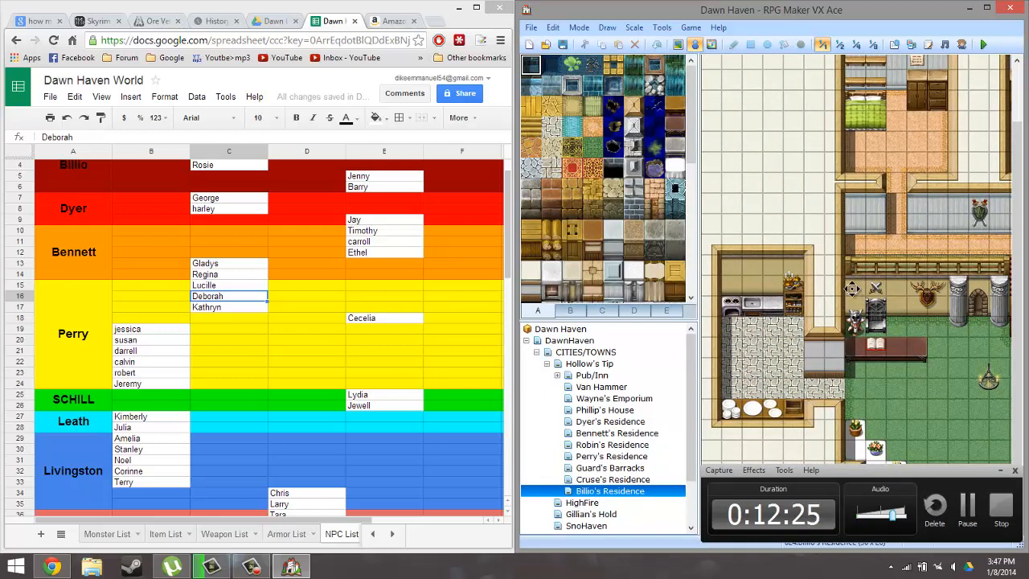
{"action": "middle_click_drag", "start_coordinate": [854, 288], "coordinate": [923, 288]}
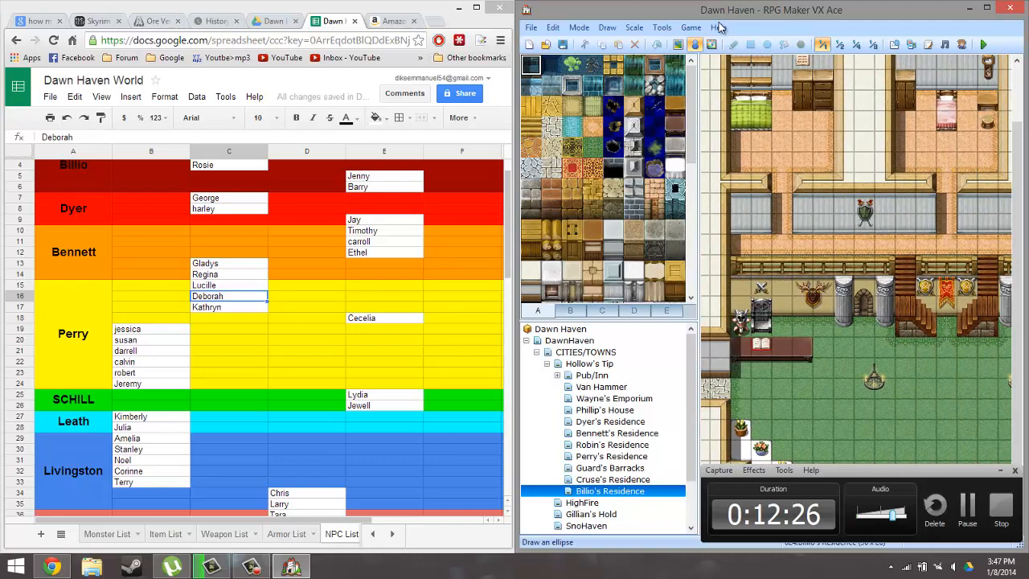
- Look over the WorldSet common event in the database
{"action": "left_click", "coordinate": [662, 28]}
{"action": "left_click", "coordinate": [675, 44]}
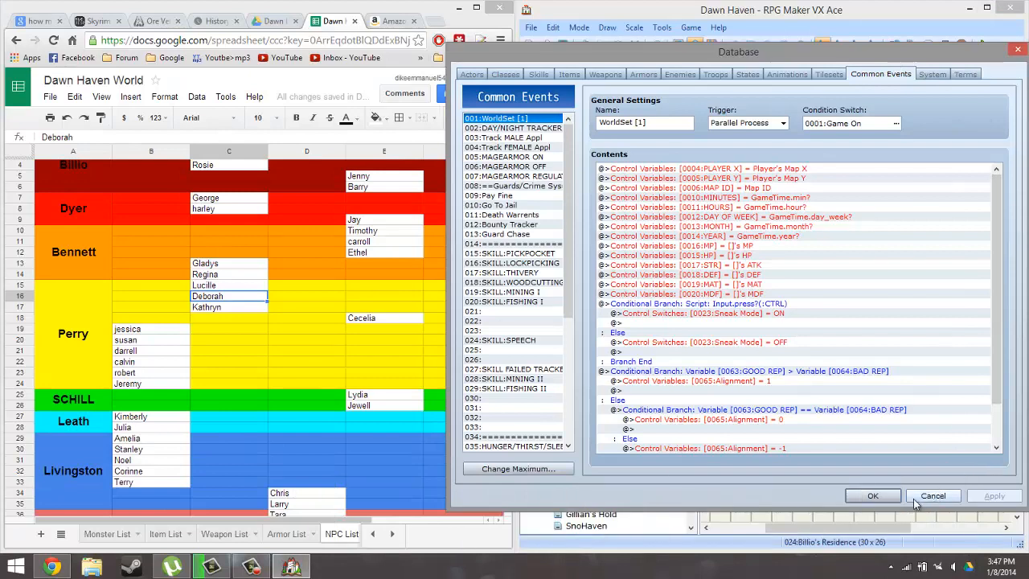
{"action": "left_click", "coordinate": [873, 493]}
- Create an event on the green hall floor at 015,019, between the two chandeliers, and name it BILLIO:SANDY
{"action": "middle_click_drag", "start_coordinate": [890, 301], "coordinate": [844, 317]}
{"action": "middle_click_drag", "start_coordinate": [924, 366], "coordinate": [891, 374]}
{"action": "right_click", "coordinate": [878, 408]}
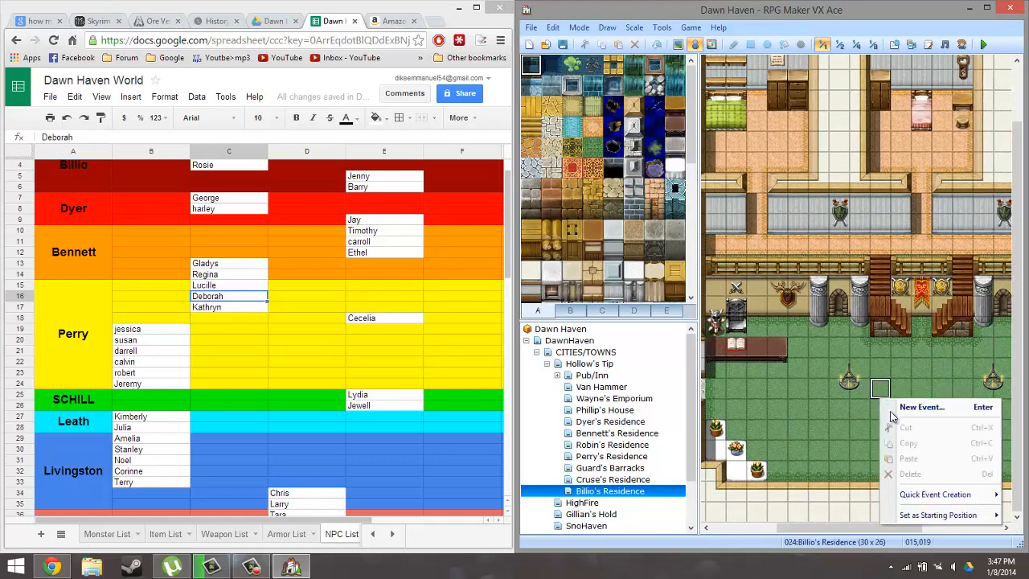
{"action": "left_click", "coordinate": [907, 411]}
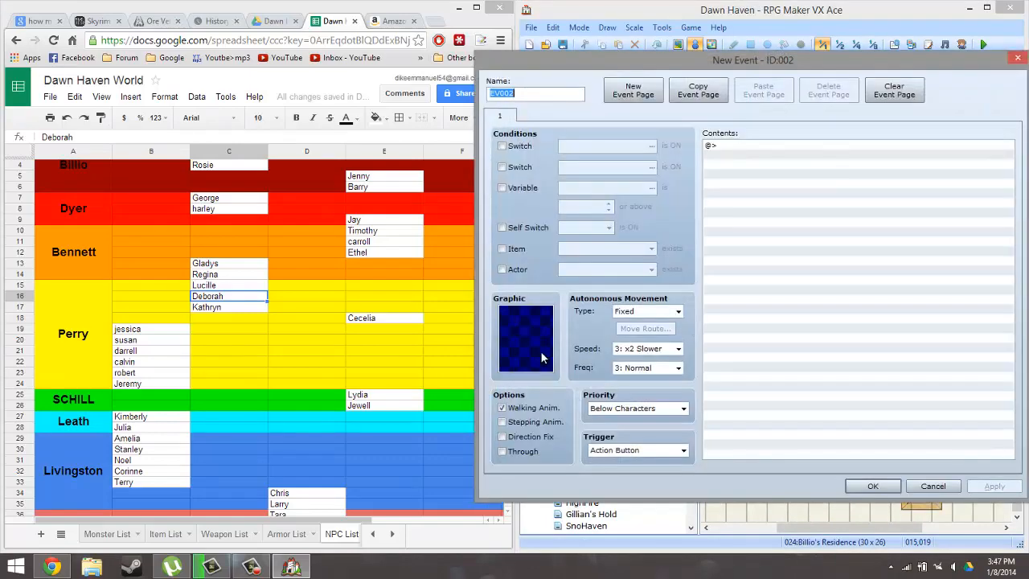
{"action": "mouse_move", "coordinate": [523, 277]}
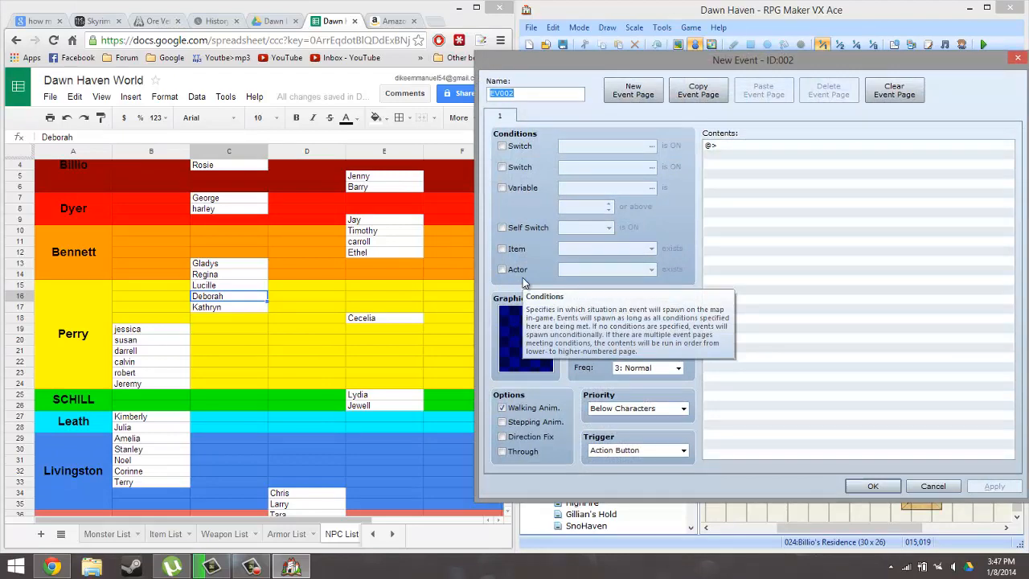
{"action": "left_click", "coordinate": [385, 288]}
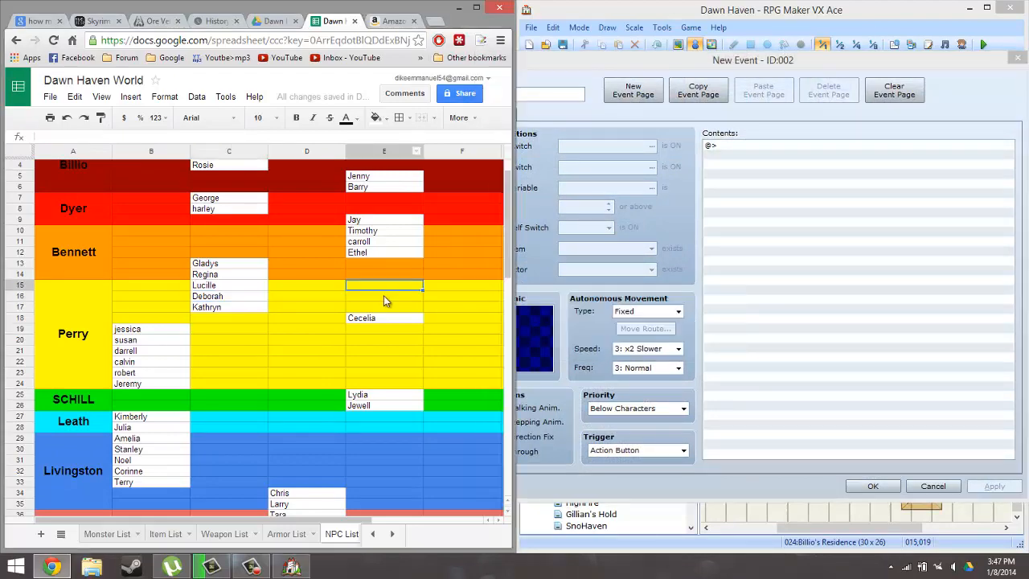
{"action": "scroll", "coordinate": [391, 294], "scroll_direction": "up", "scroll_amount": 1}
{"action": "left_click", "coordinate": [814, 247]}
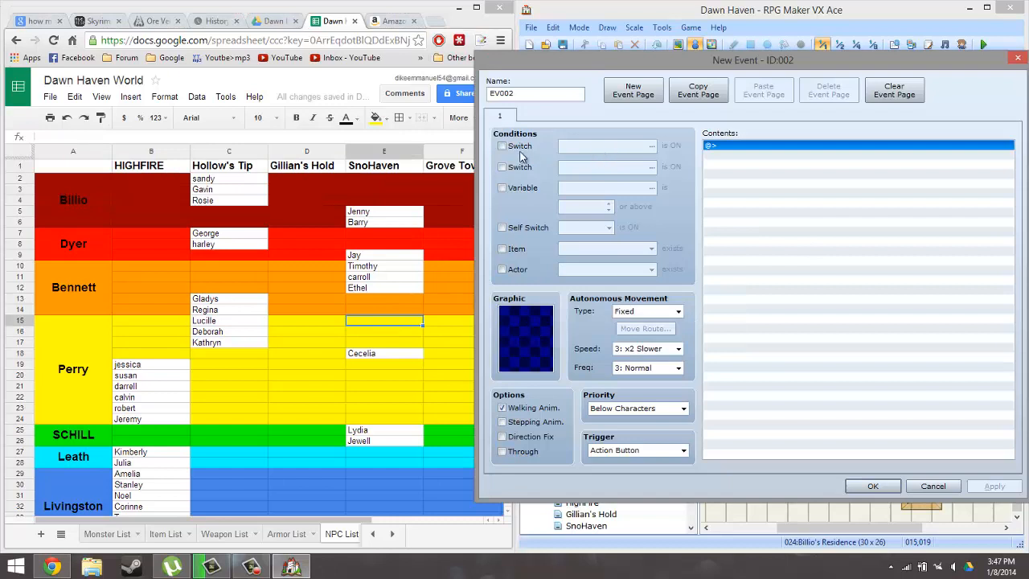
{"action": "double_click", "coordinate": [535, 93]}
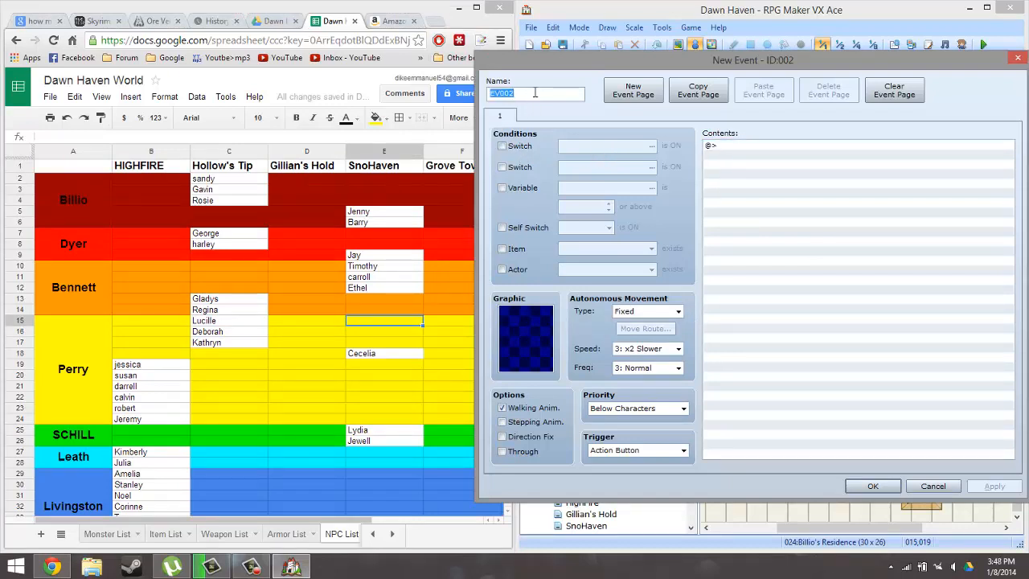
{"action": "type", "text": "BILLIO:SANDY"}
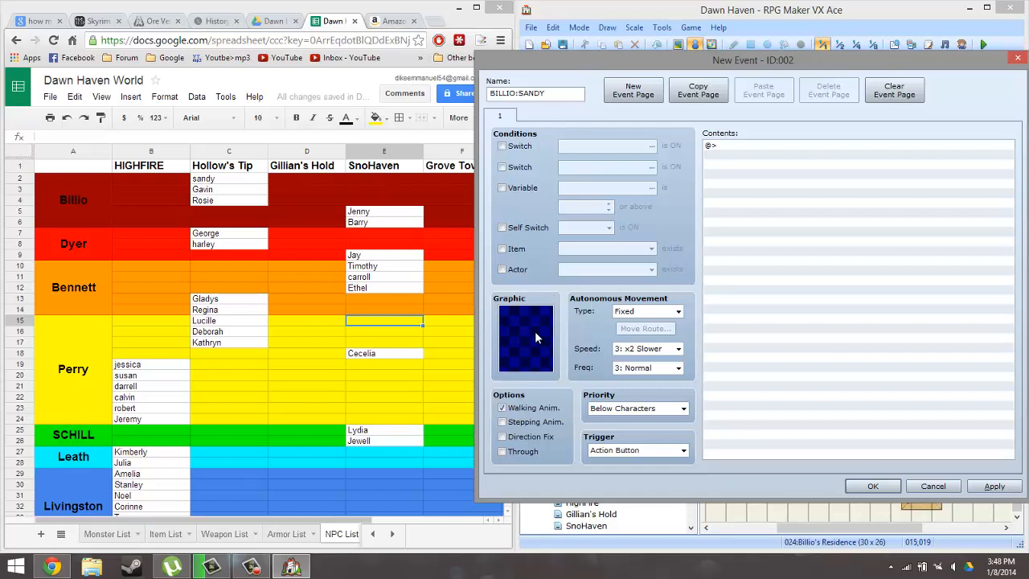
- Browse the event's available graphics and preview the Perry Kathryn HT and Perry Deborah HT sprites
{"action": "mouse_move", "coordinate": [527, 156]}
{"action": "double_click", "coordinate": [530, 328]}
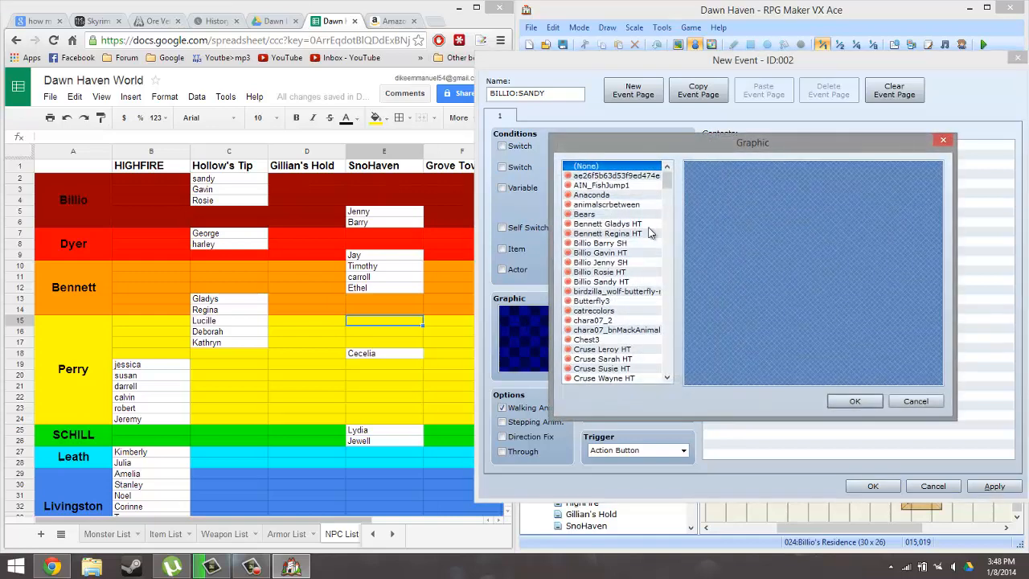
{"action": "left_click_drag", "start_coordinate": [666, 187], "coordinate": [667, 252]}
{"action": "left_click", "coordinate": [643, 224]}
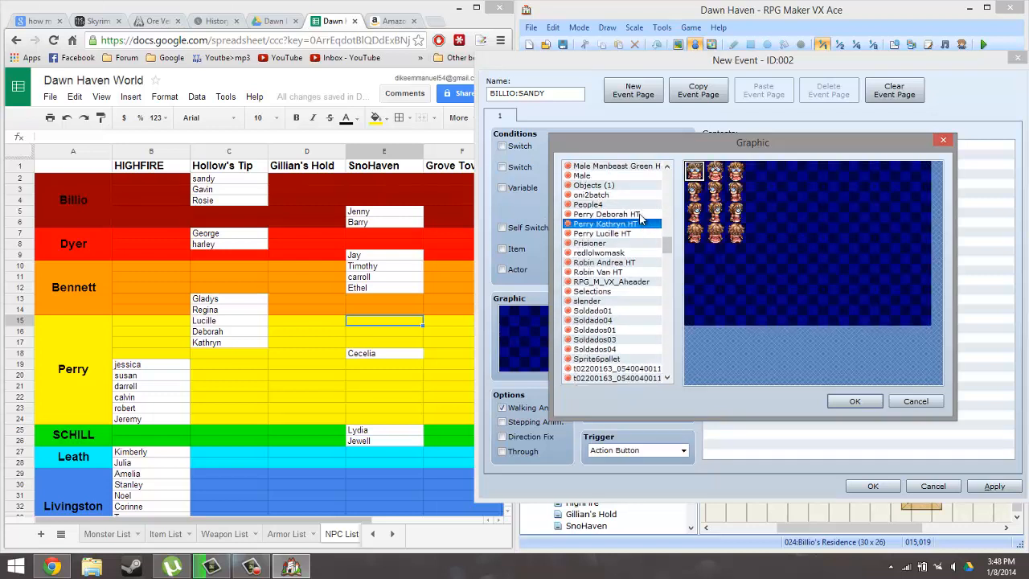
{"action": "left_click", "coordinate": [640, 214]}
{"action": "left_click_drag", "start_coordinate": [669, 245], "coordinate": [682, 183]}
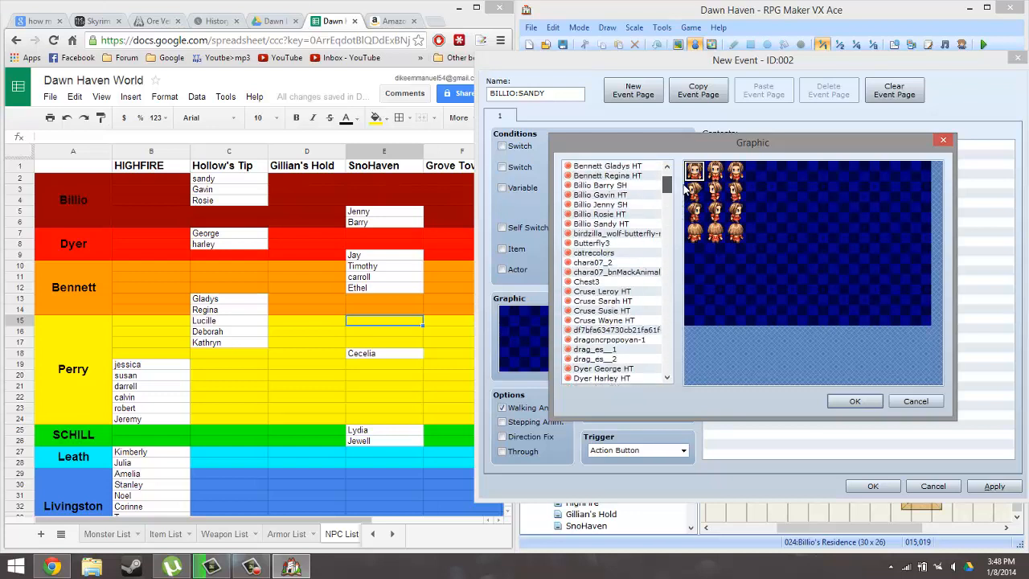
- Compare the Billio family's character sprites for Hollow's Tip and SnoHaven, checking them for family resemblance
{"action": "left_click", "coordinate": [625, 186]}
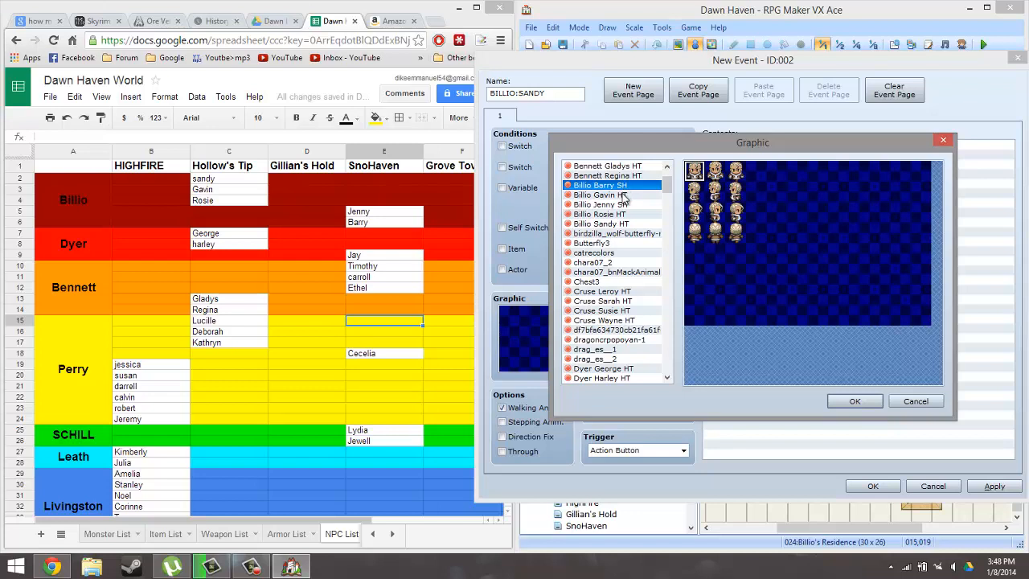
{"action": "left_click", "coordinate": [624, 196]}
{"action": "left_click", "coordinate": [624, 205]}
{"action": "left_click", "coordinate": [631, 186]}
{"action": "left_click", "coordinate": [631, 197]}
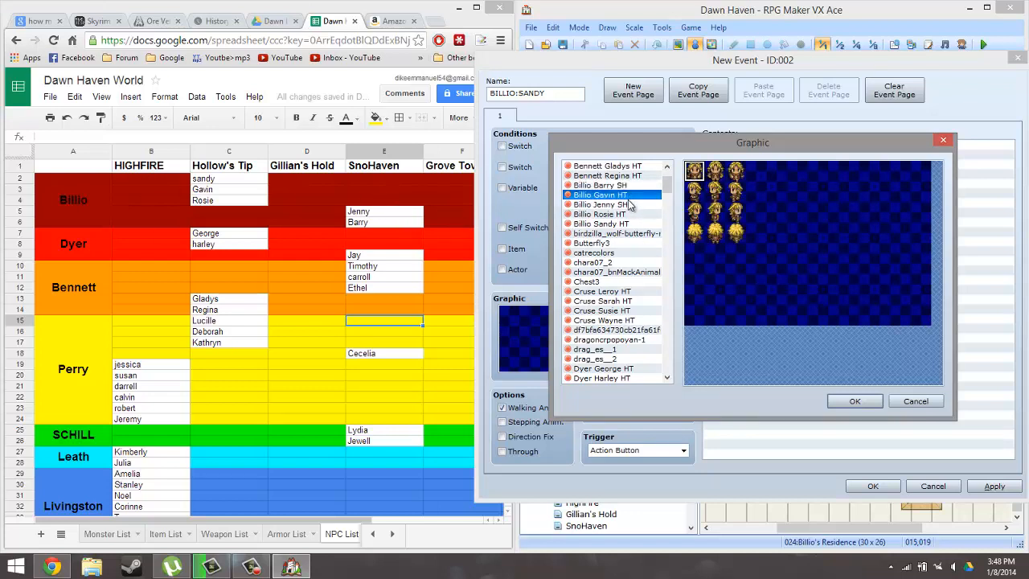
{"action": "left_click", "coordinate": [629, 206]}
{"action": "left_click", "coordinate": [622, 214]}
{"action": "left_click", "coordinate": [621, 224]}
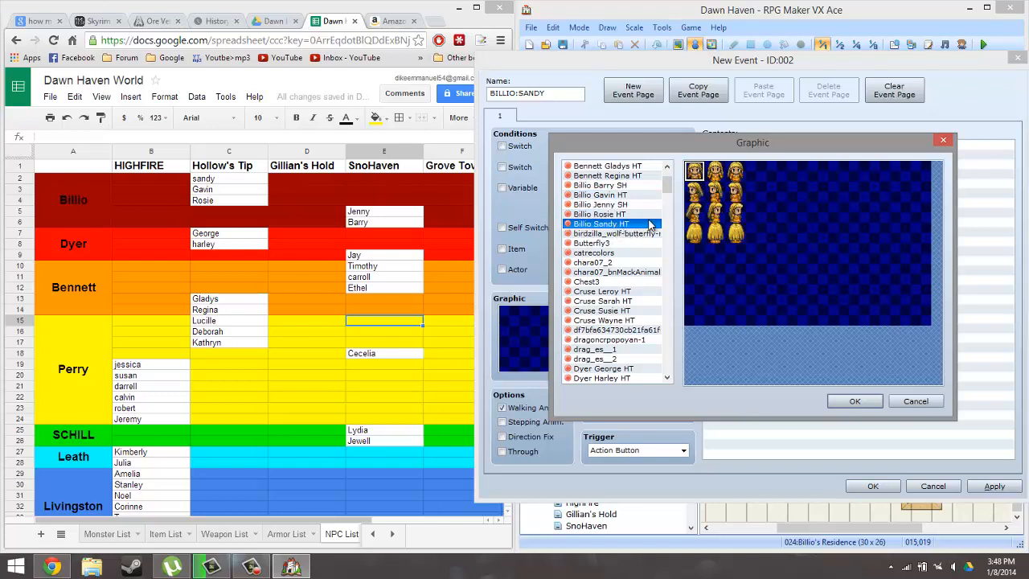
{"action": "left_click", "coordinate": [628, 186]}
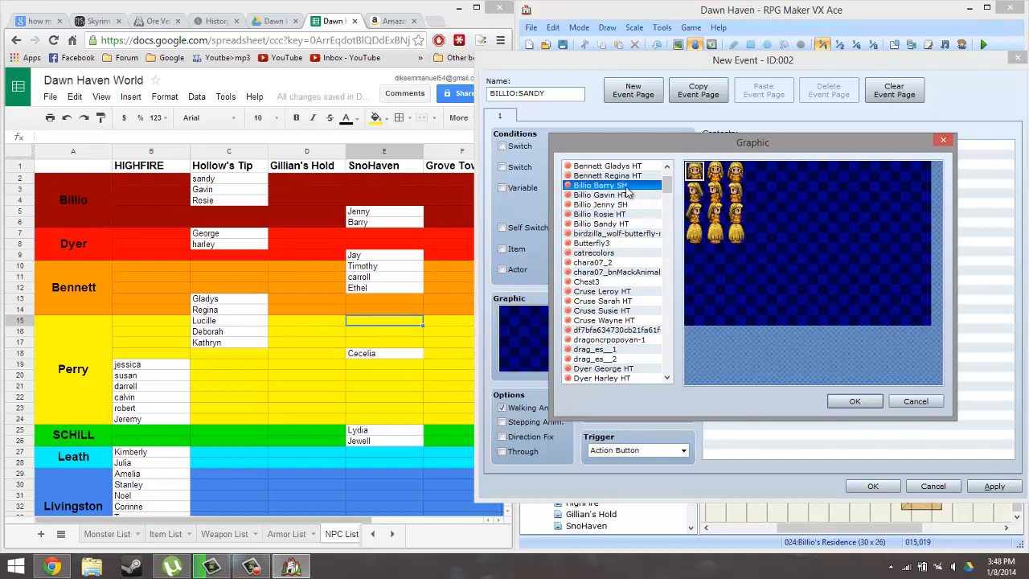
{"action": "left_click", "coordinate": [624, 195]}
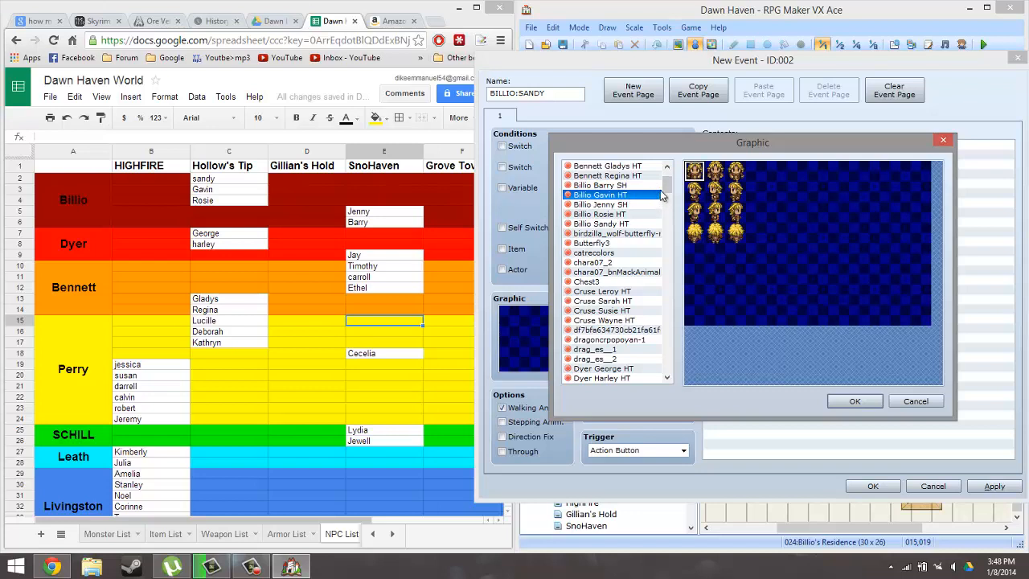
{"action": "left_click", "coordinate": [644, 186]}
{"action": "left_click", "coordinate": [639, 195]}
{"action": "left_click", "coordinate": [626, 206]}
{"action": "left_click", "coordinate": [624, 215]}
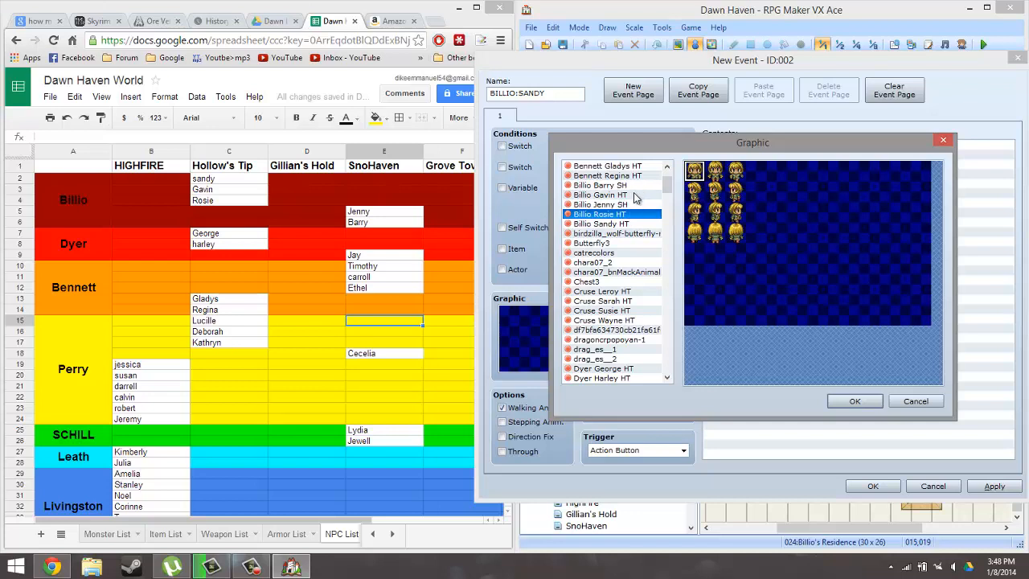
{"action": "left_click", "coordinate": [632, 205]}
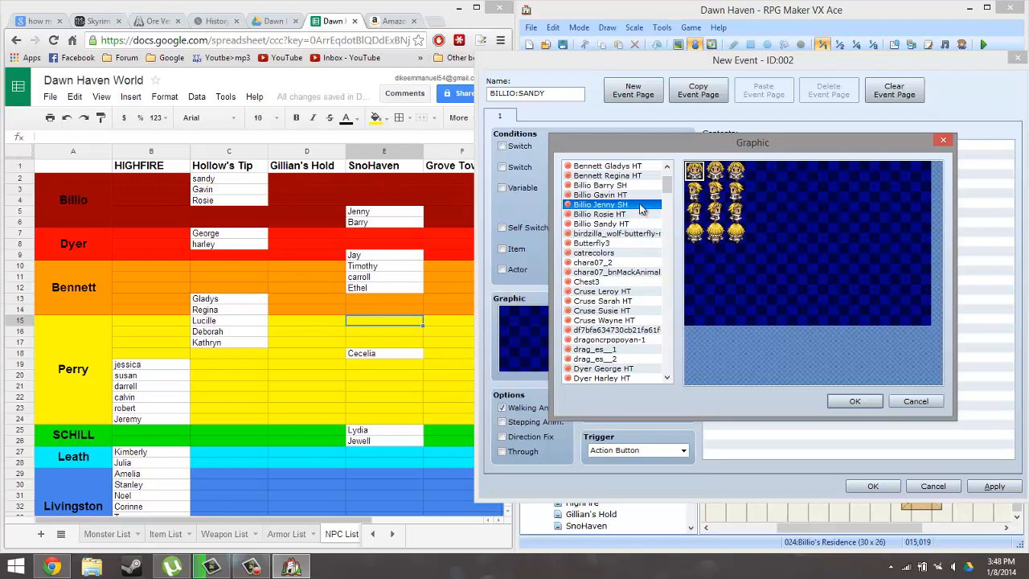
{"action": "left_click", "coordinate": [634, 214]}
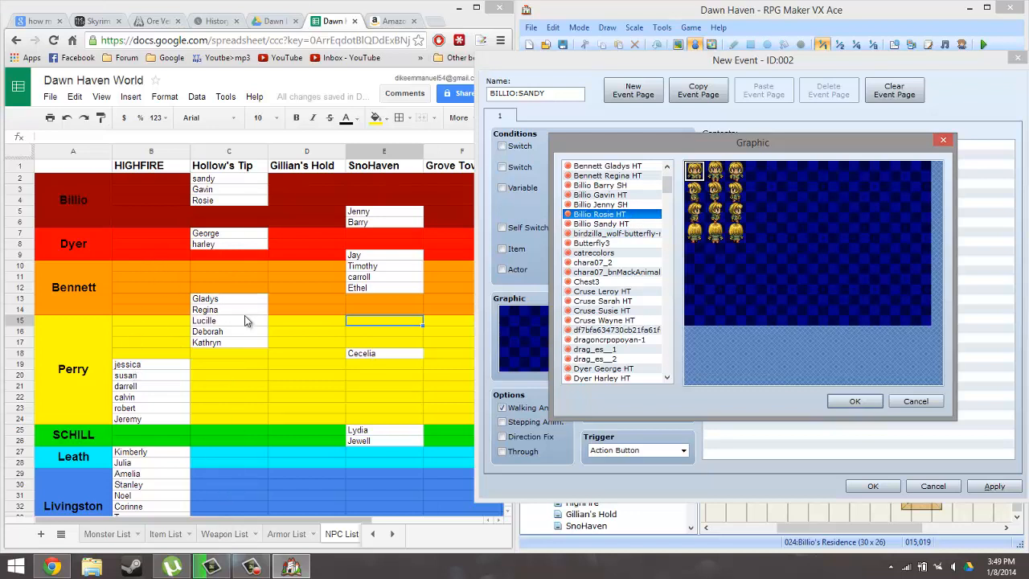
- Assign the Billio Sandy HT sprite as the event's graphic
{"action": "left_click", "coordinate": [632, 225]}
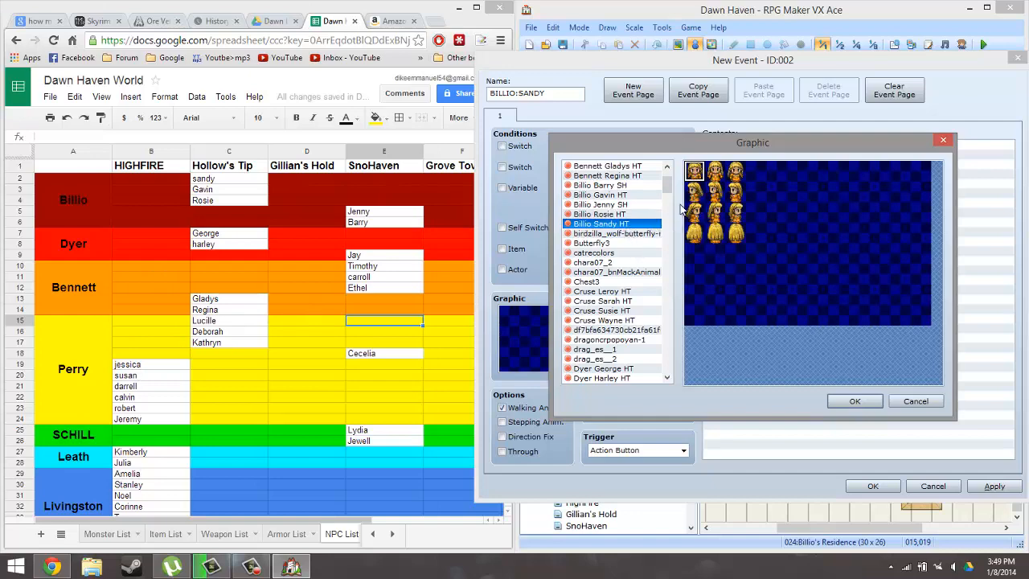
{"action": "double_click", "coordinate": [724, 186]}
{"action": "left_click", "coordinate": [741, 146]}
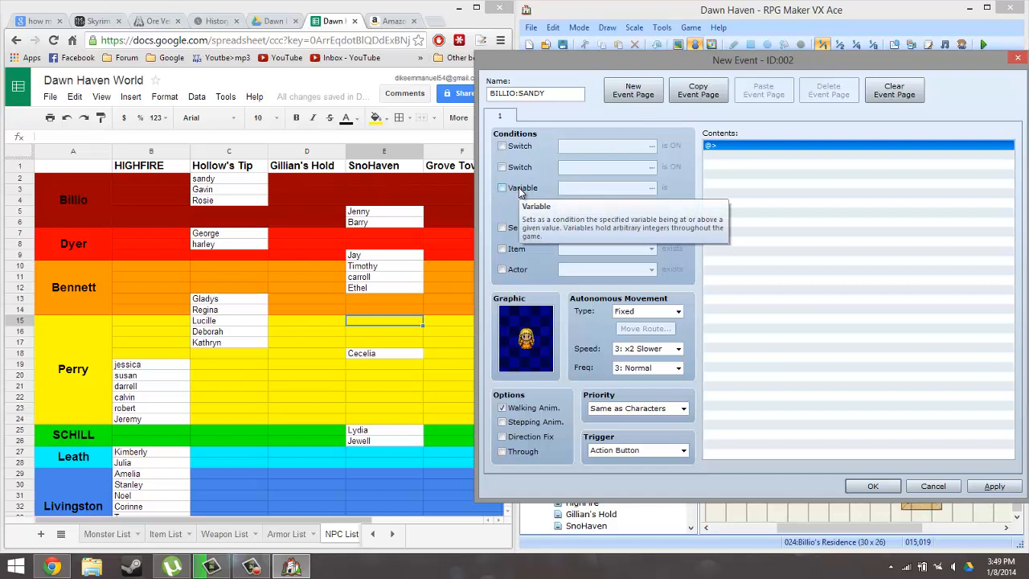
- Make the event's page conditional on switch 0010:AFTERNOON being on, without a variable condition, and save the event
{"action": "left_click", "coordinate": [503, 188]}
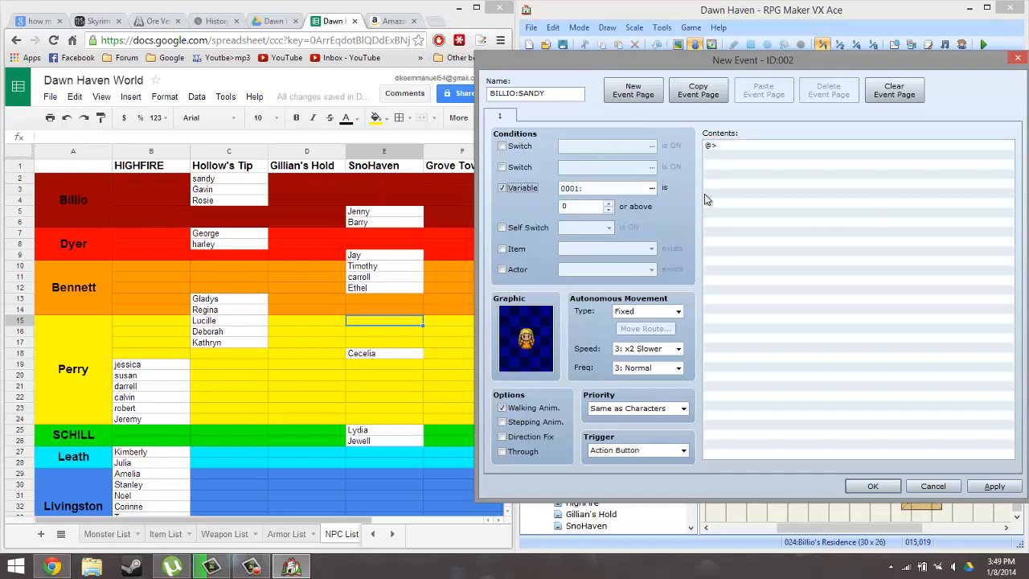
{"action": "left_click", "coordinate": [522, 186]}
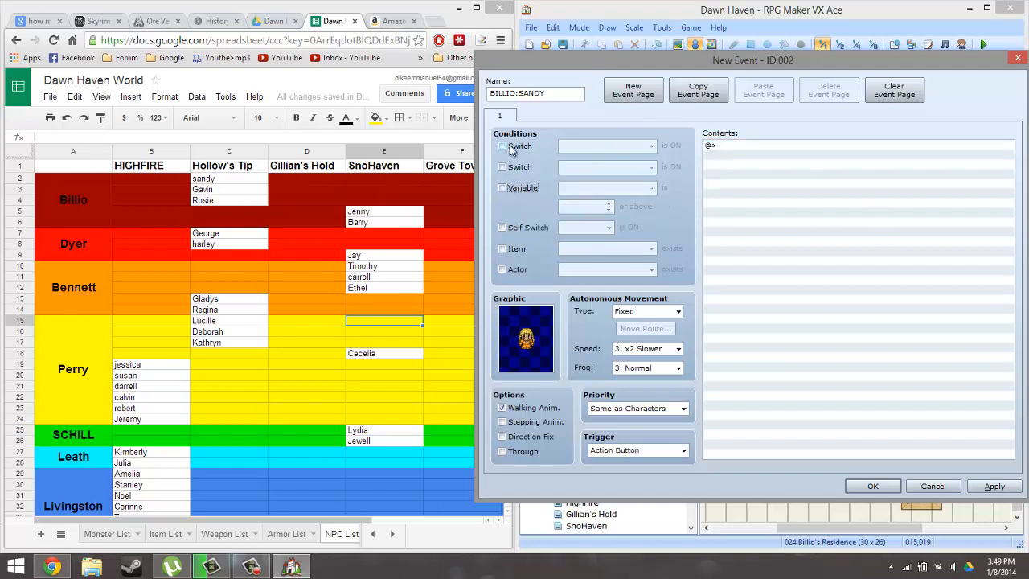
{"action": "left_click", "coordinate": [504, 146]}
{"action": "left_click", "coordinate": [652, 147]}
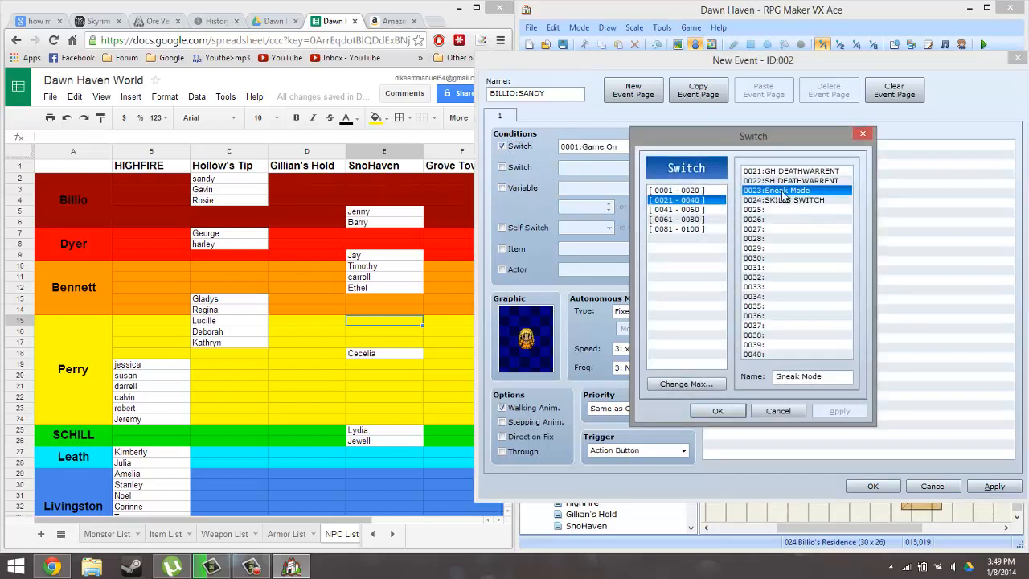
{"action": "left_click", "coordinate": [676, 191]}
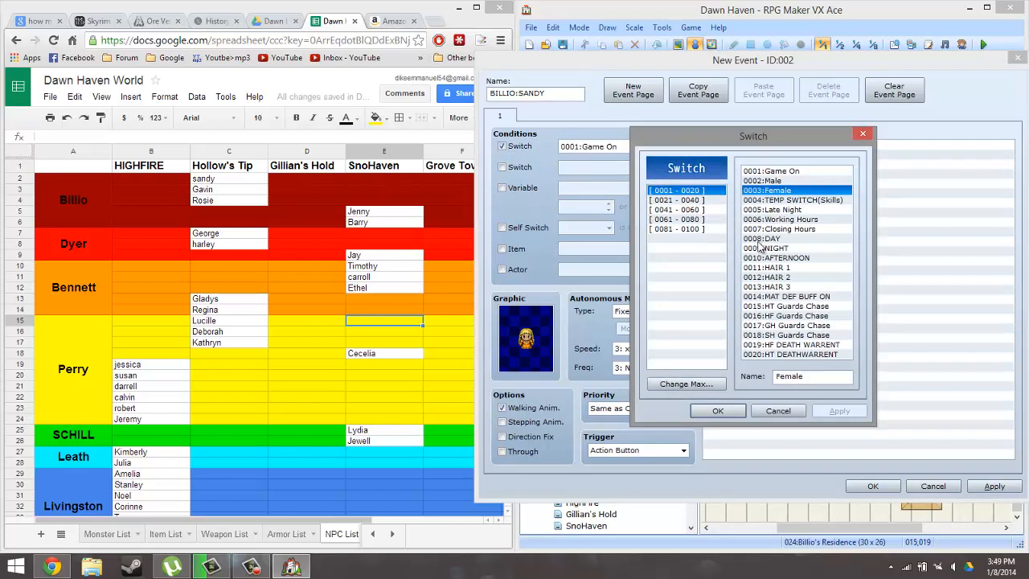
{"action": "double_click", "coordinate": [799, 261]}
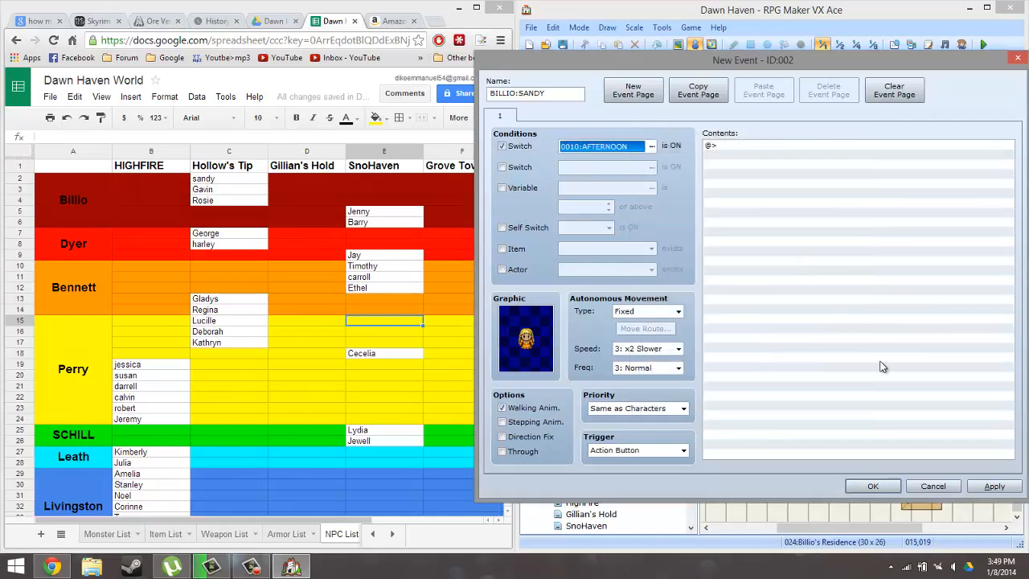
{"action": "left_click", "coordinate": [872, 486]}
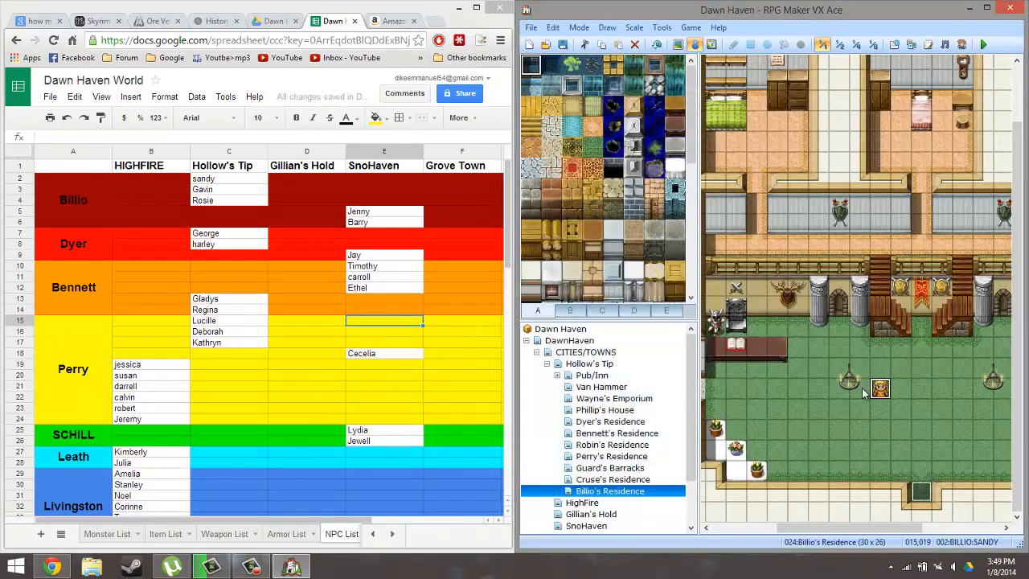
- Examine the DAY/NIGHT TRACKER common event's hour ranges and the day, afternoon and night switches they control
{"action": "scroll", "coordinate": [862, 381], "scroll_direction": "up", "scroll_amount": 2}
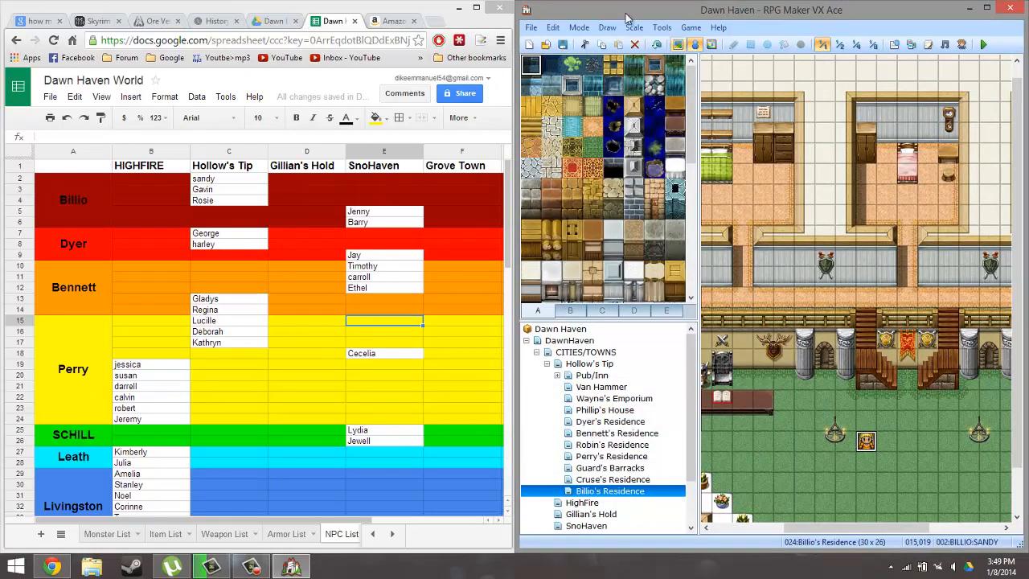
{"action": "left_click", "coordinate": [661, 27]}
{"action": "left_click", "coordinate": [680, 37]}
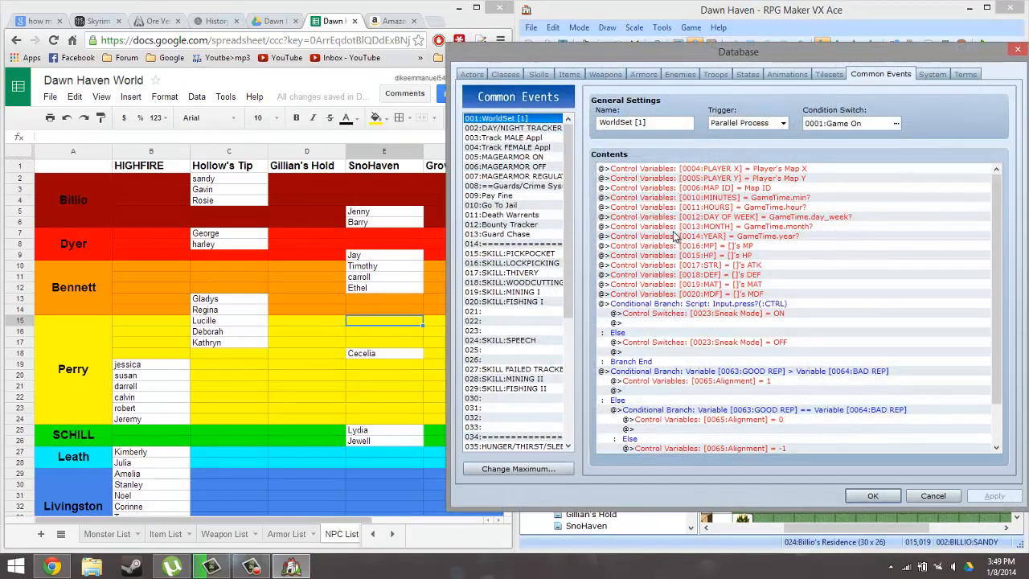
{"action": "left_click", "coordinate": [519, 131]}
{"action": "left_click", "coordinate": [747, 201]}
{"action": "scroll", "coordinate": [759, 205], "scroll_direction": "down", "scroll_amount": 1}
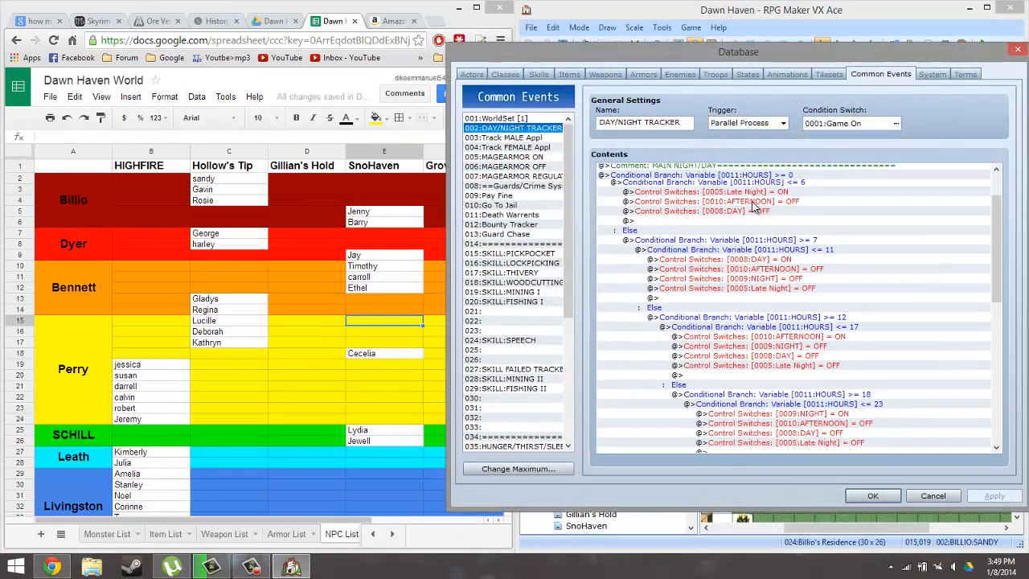
{"action": "scroll", "coordinate": [765, 201], "scroll_direction": "up", "scroll_amount": 1}
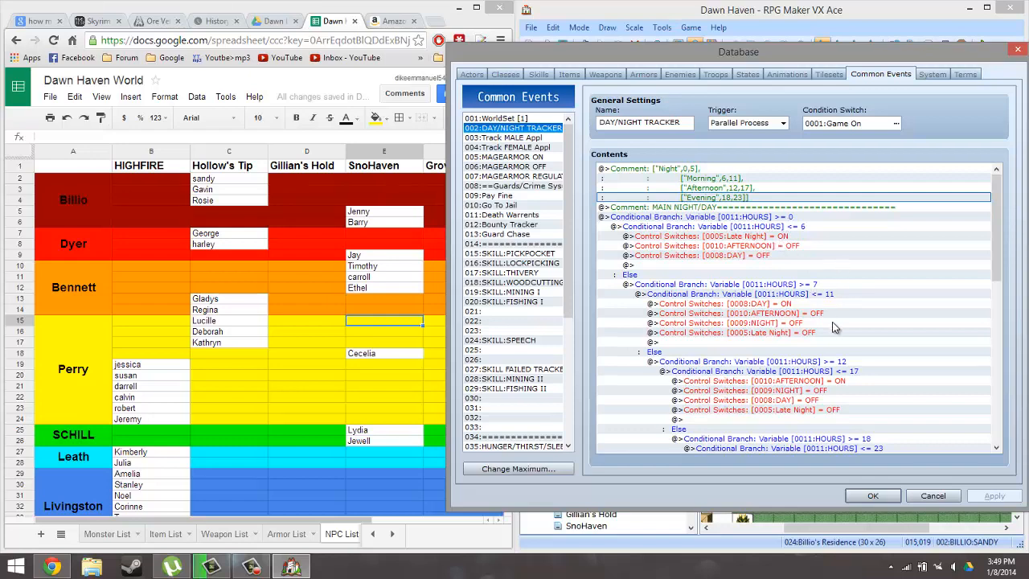
{"action": "left_click", "coordinate": [818, 391]}
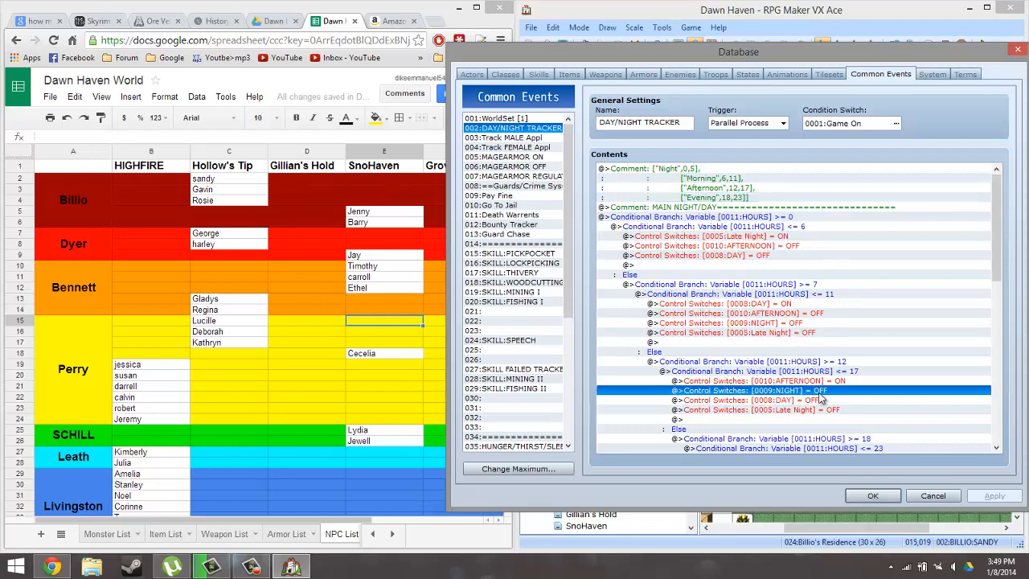
{"action": "scroll", "coordinate": [828, 398], "scroll_direction": "down", "scroll_amount": 2}
{"action": "left_click", "coordinate": [830, 400]}
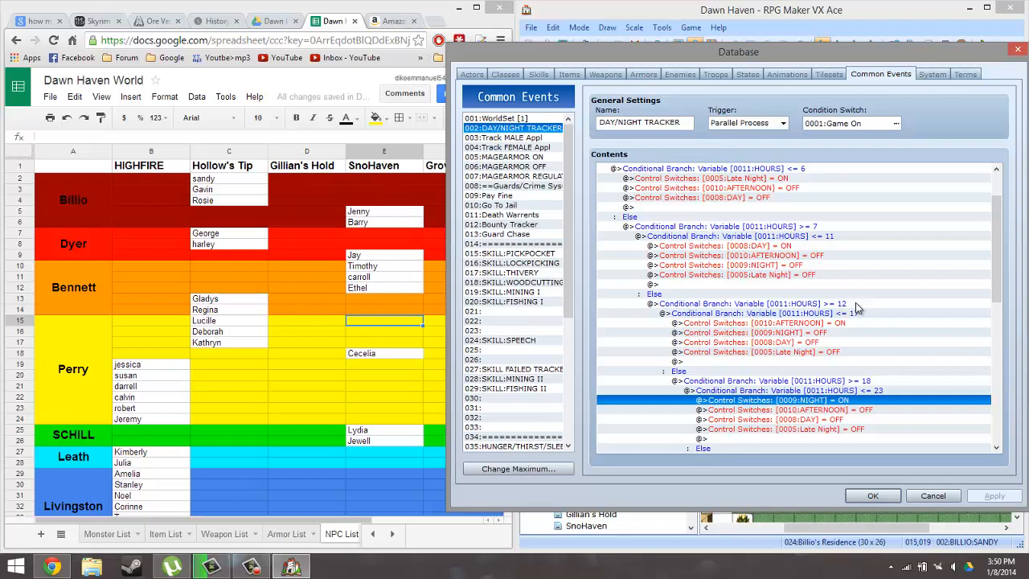
- Review the DAY/NIGHT TRACKER branches for hours 12 to 17 and 18 to 23, and close the database
{"action": "left_click", "coordinate": [939, 371]}
{"action": "left_click", "coordinate": [929, 396]}
{"action": "left_click", "coordinate": [929, 389]}
{"action": "left_click", "coordinate": [885, 362]}
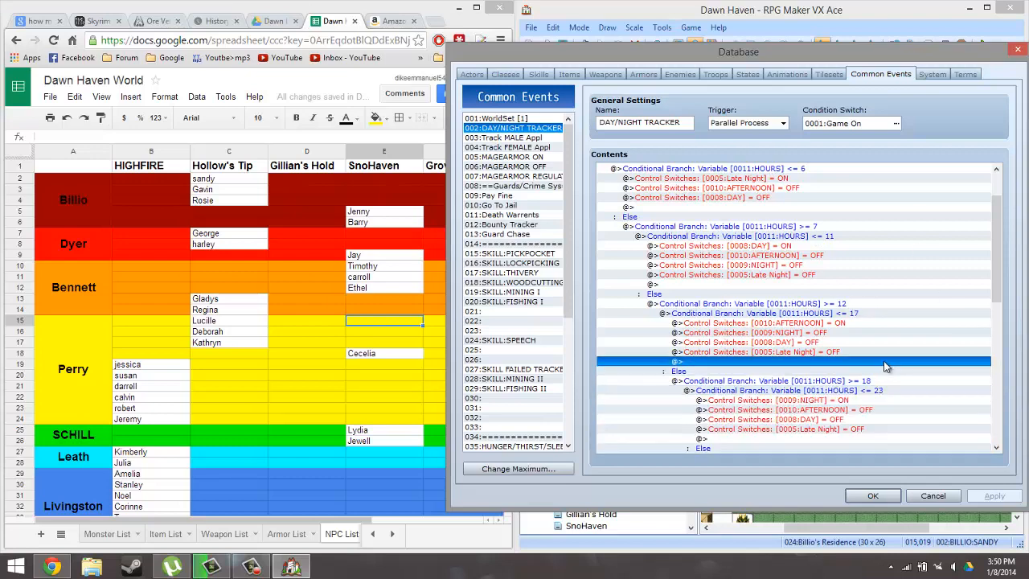
{"action": "left_click", "coordinate": [254, 568]}
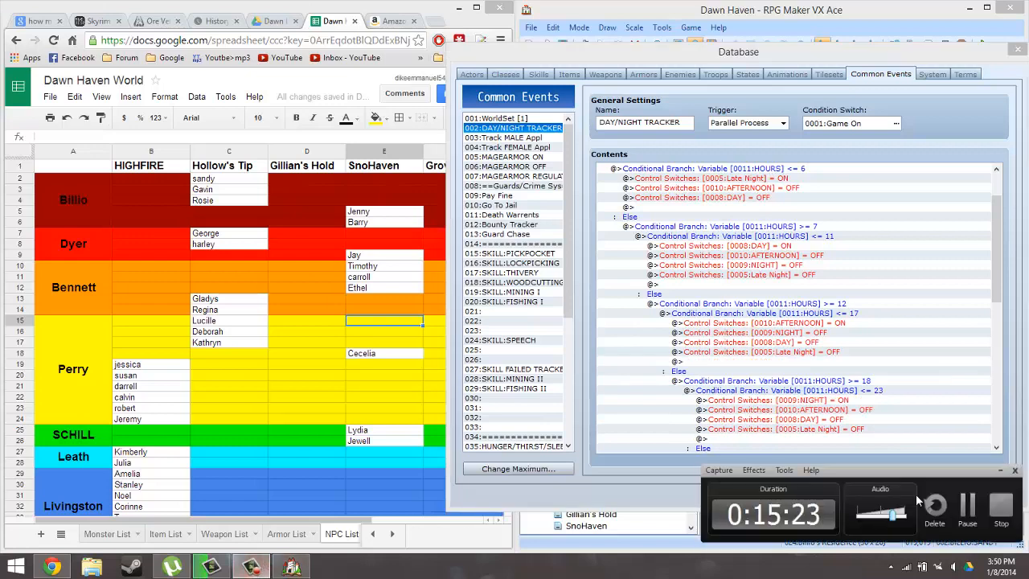
{"action": "left_click", "coordinate": [978, 504]}
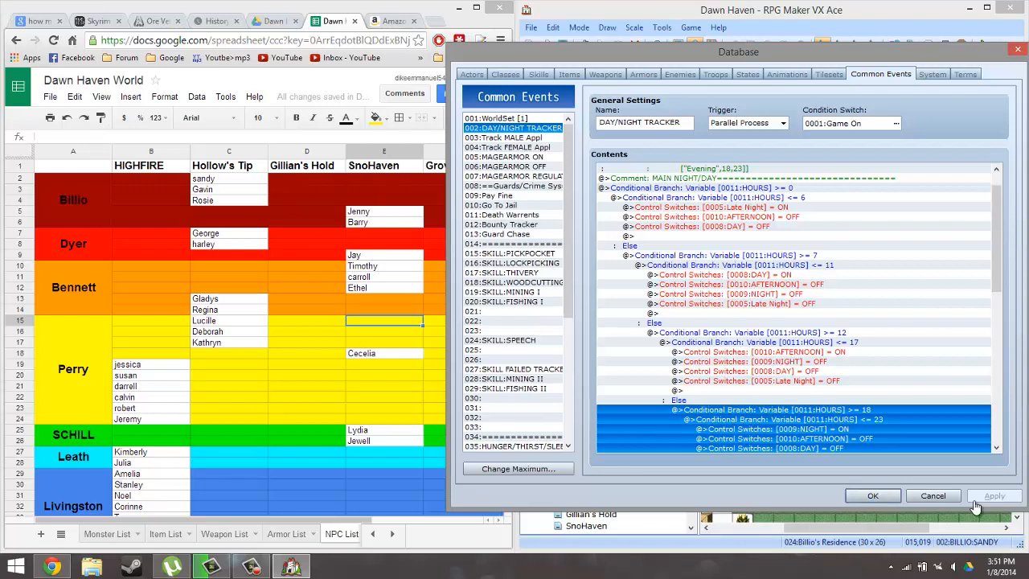
{"action": "key", "text": "Down"}
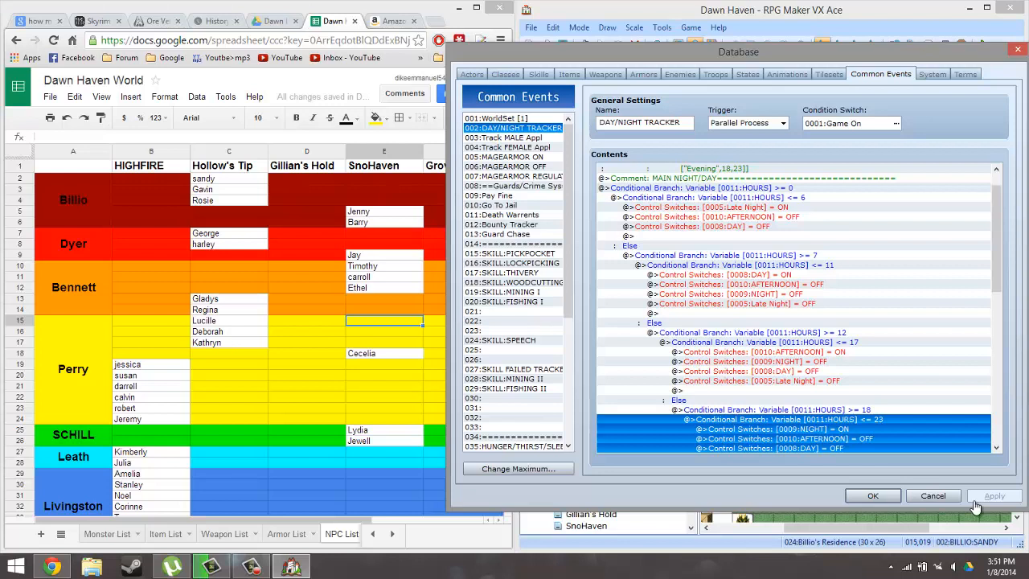
{"action": "left_click", "coordinate": [975, 503]}
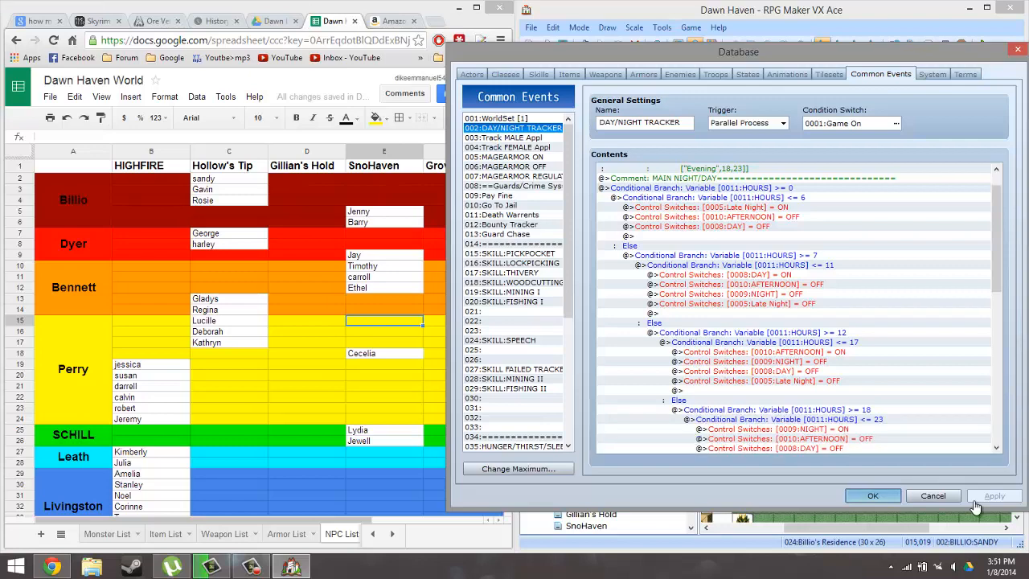
{"action": "key", "text": "Escape"}
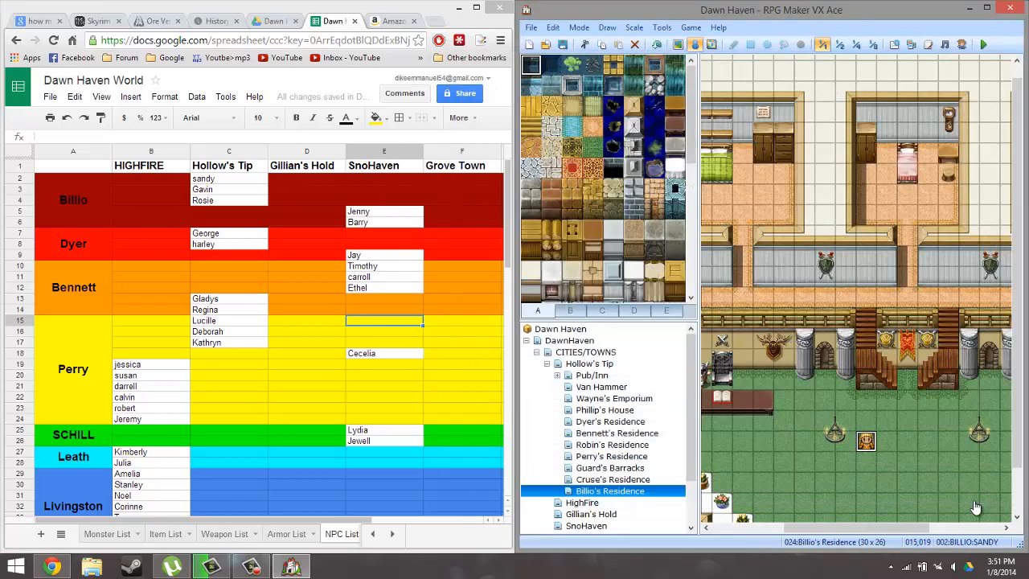
- Duplicate the BILLIO:SANDY event's page as page 2, make it conditional on switch 0009:NIGHT, and save the event
{"action": "double_click", "coordinate": [976, 508]}
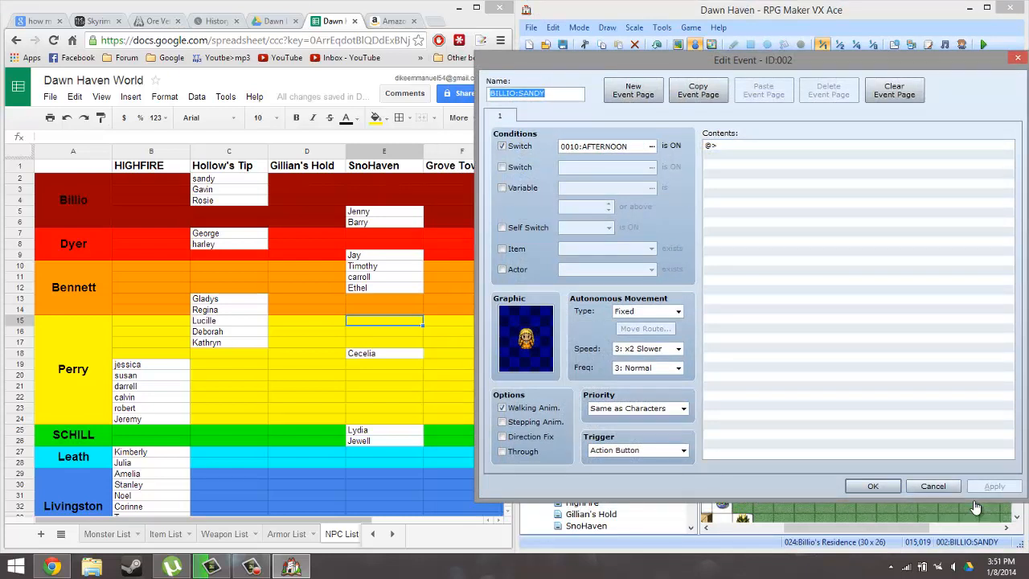
{"action": "left_click", "coordinate": [698, 90]}
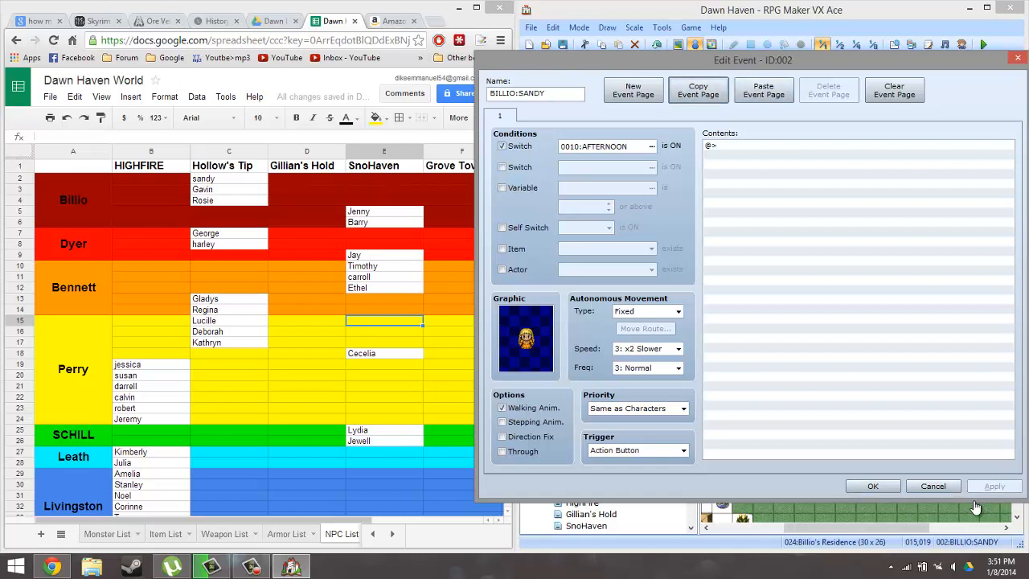
{"action": "left_click", "coordinate": [764, 90]}
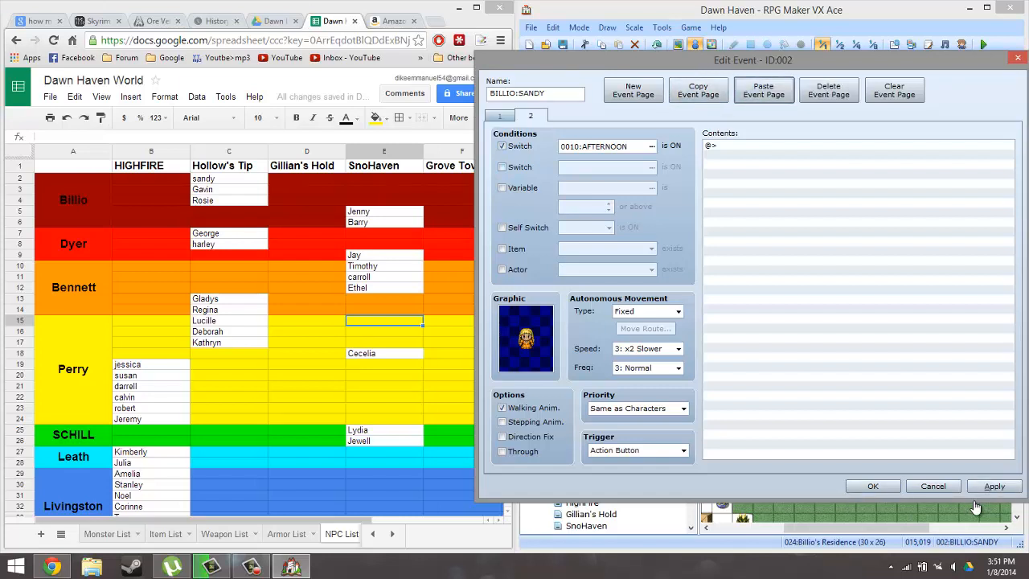
{"action": "left_click", "coordinate": [652, 146]}
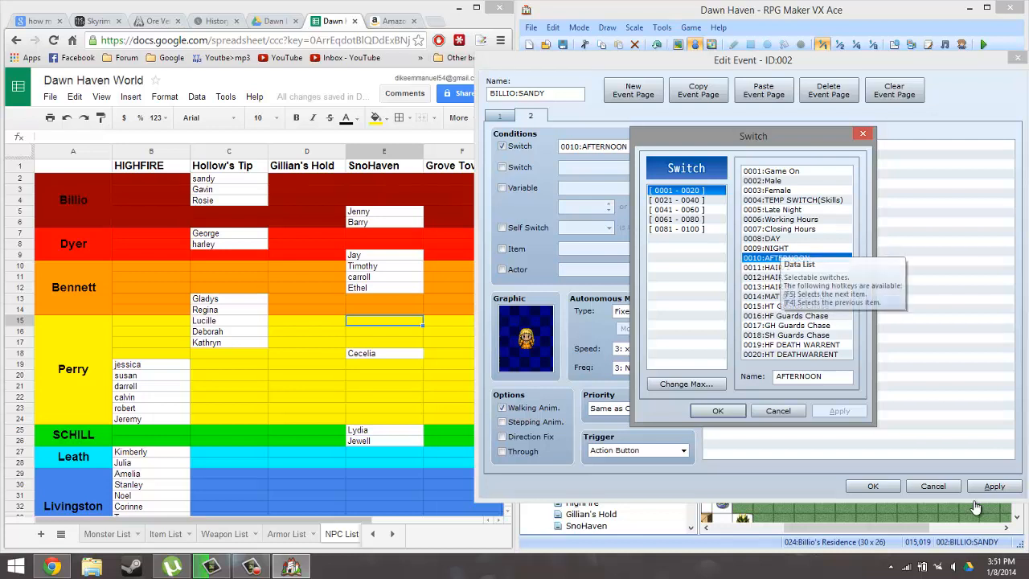
{"action": "double_click", "coordinate": [767, 248]}
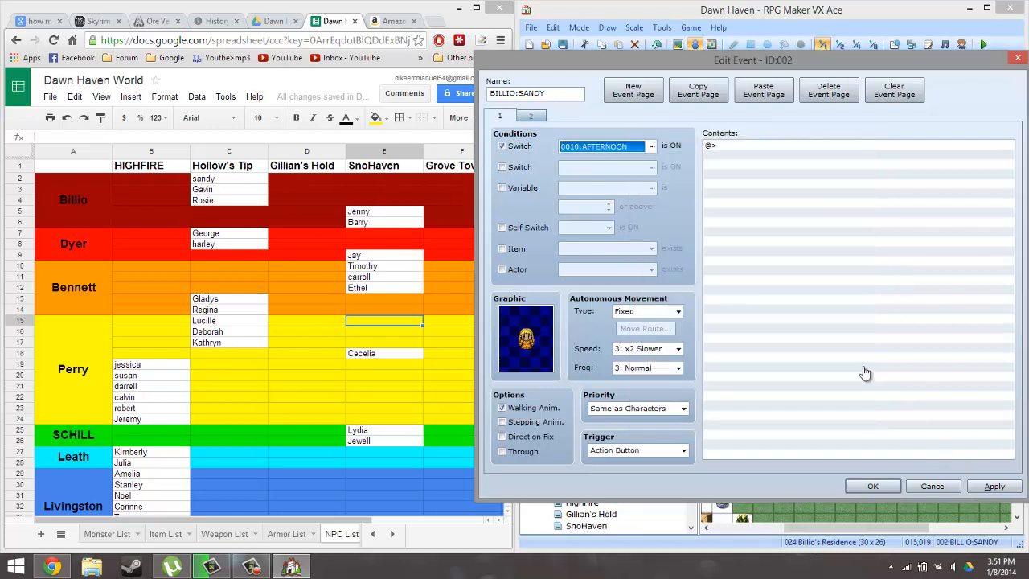
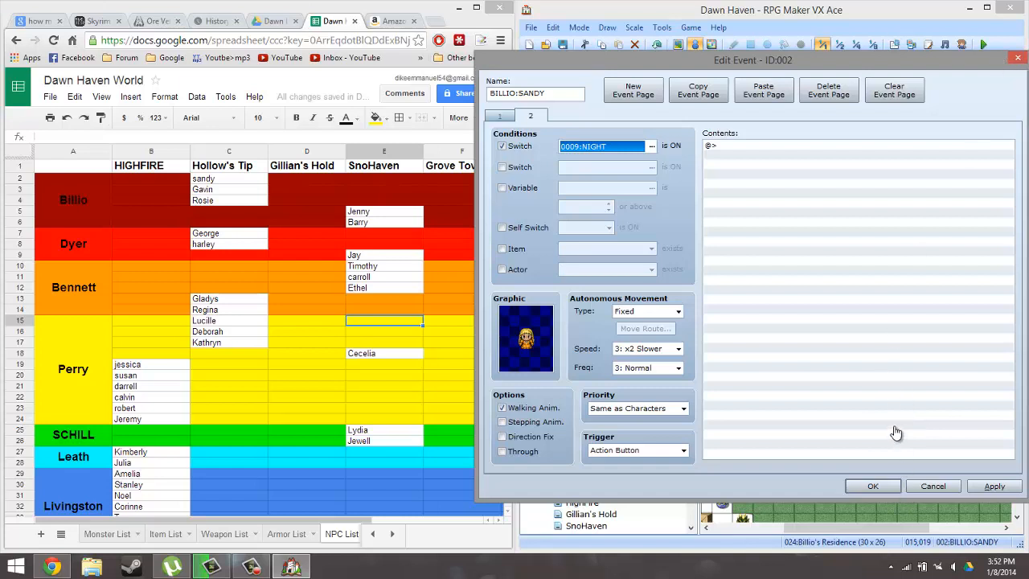
{"action": "scroll", "coordinate": [896, 428], "scroll_direction": "up", "scroll_amount": 1}
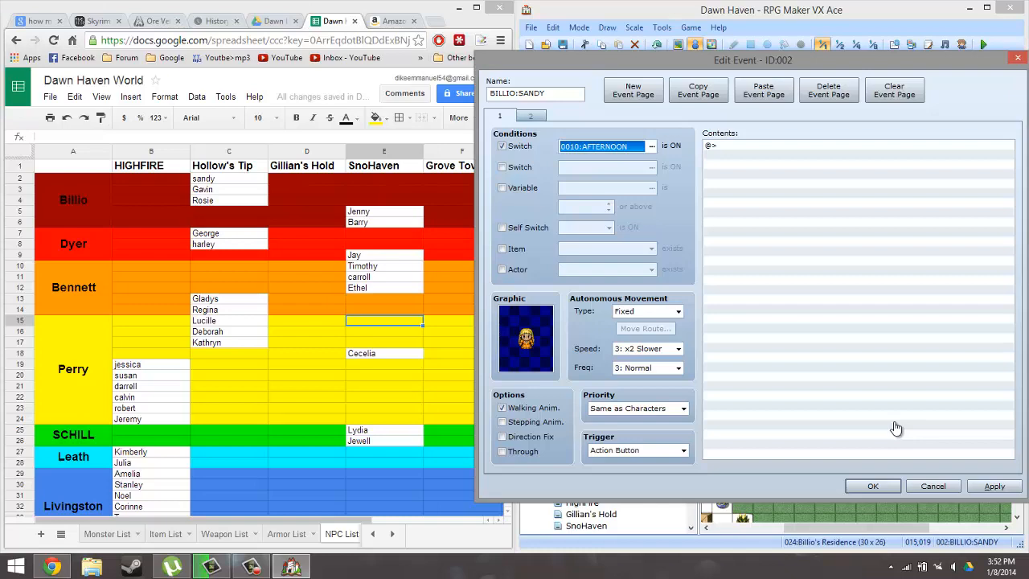
{"action": "key", "text": "Return"}
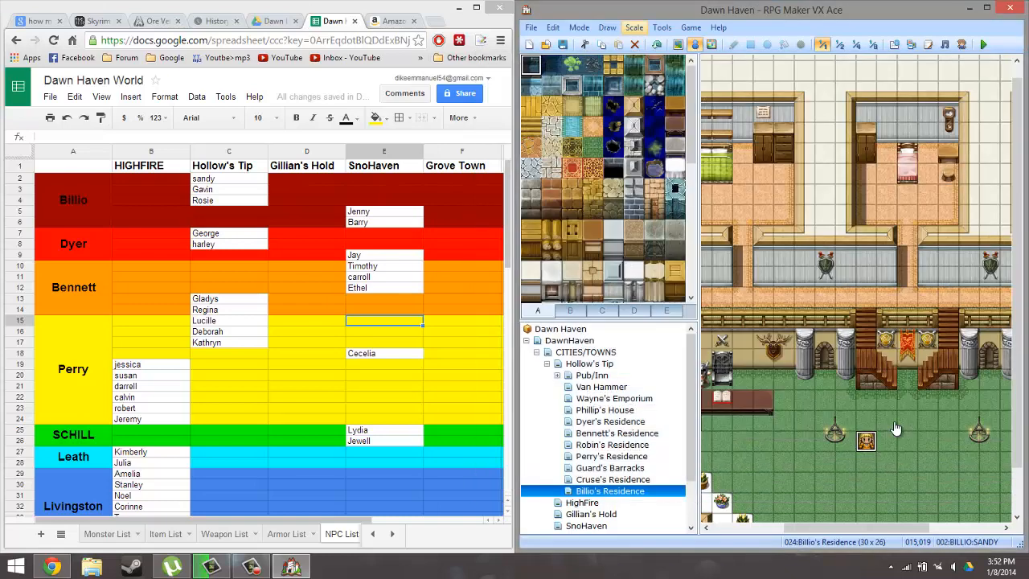
{"action": "key", "text": "alt+t"}
{"action": "key", "text": "r"}
{"action": "key", "text": "F9"}
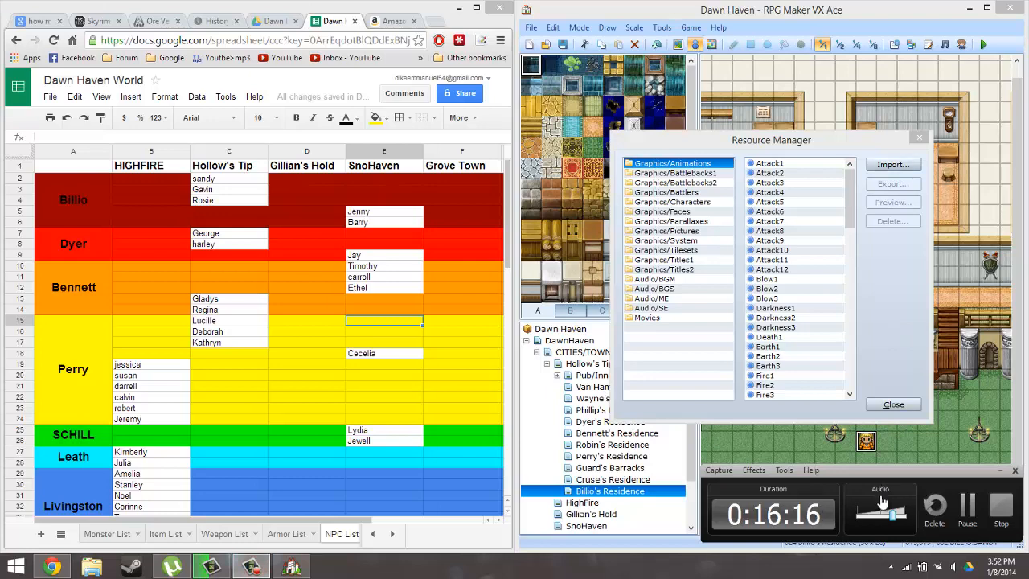
{"action": "key", "text": "Escape"}
- Reopen the database and examine the DAY/NIGHT TRACKER's late-night and morning branches with the switches they set
{"action": "key", "text": "alt+t"}
{"action": "key", "text": "Return"}
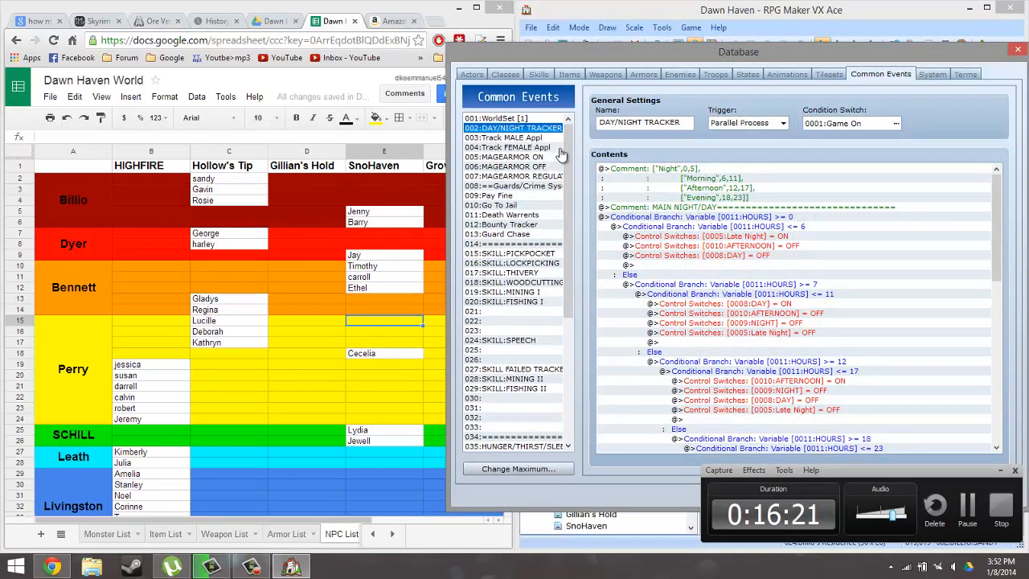
{"action": "left_click", "coordinate": [800, 218]}
{"action": "left_click", "coordinate": [806, 235]}
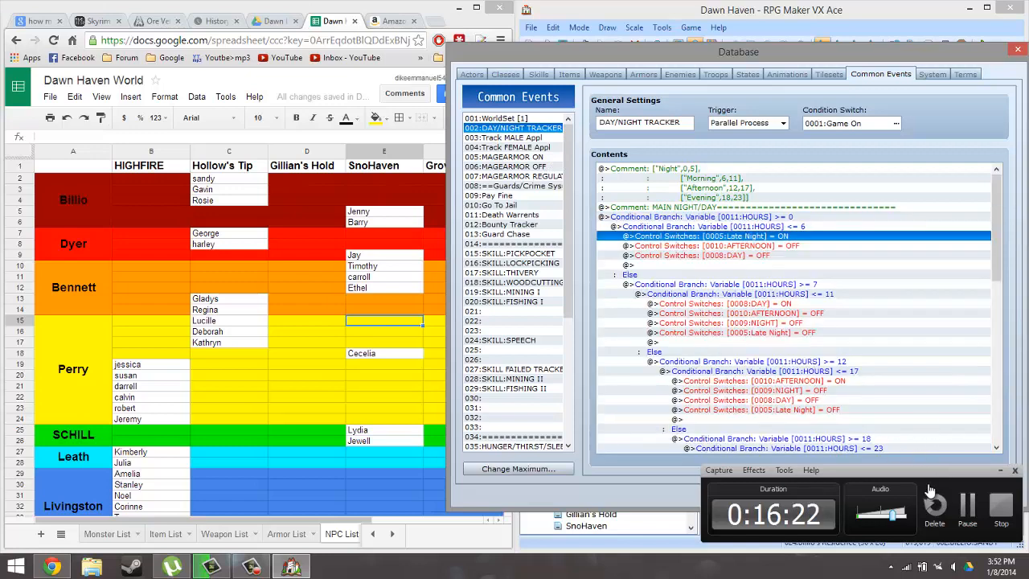
{"action": "key", "text": "Up"}
{"action": "key", "text": "Up"}
{"action": "key", "text": "Down"}
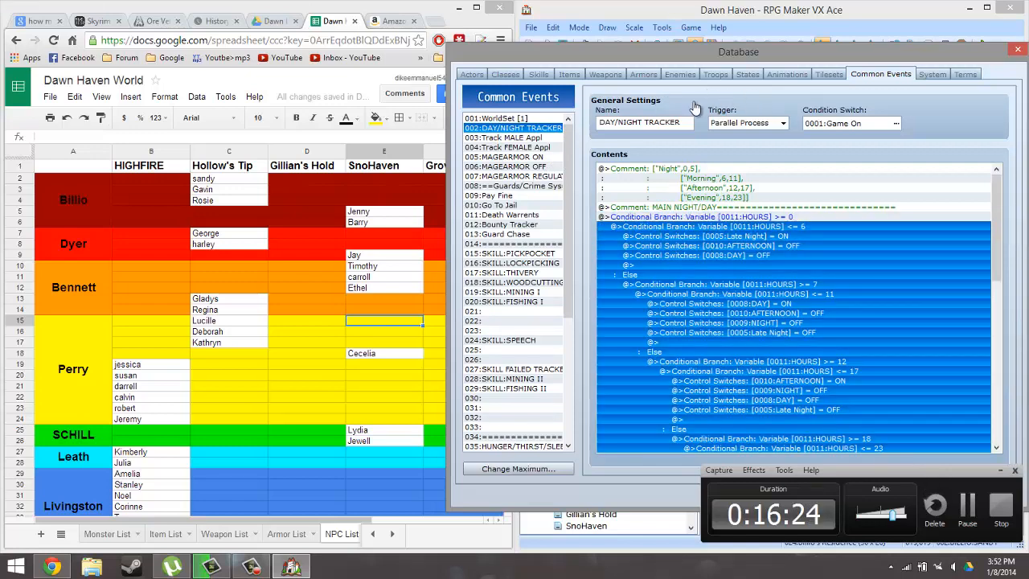
{"action": "key", "text": "Down"}
{"action": "key", "text": "Down"}
{"action": "key", "text": "Down"}
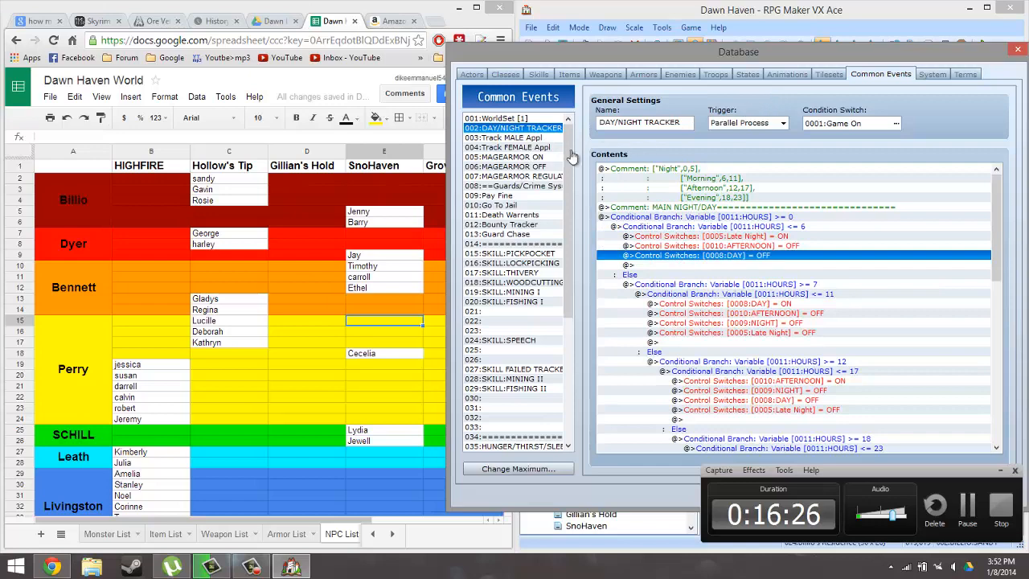
{"action": "key", "text": "Down"}
{"action": "key", "text": "Down"}
{"action": "key", "text": "Down"}
{"action": "key", "text": "Down"}
{"action": "key", "text": "Down"}
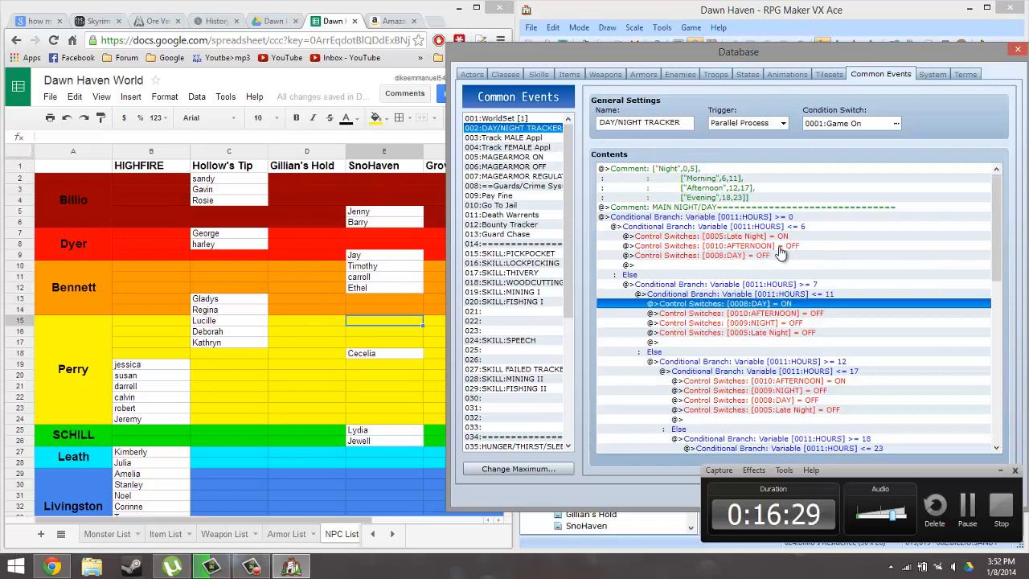
{"action": "key", "text": "Up"}
{"action": "key", "text": "Up"}
{"action": "key", "text": "Escape"}
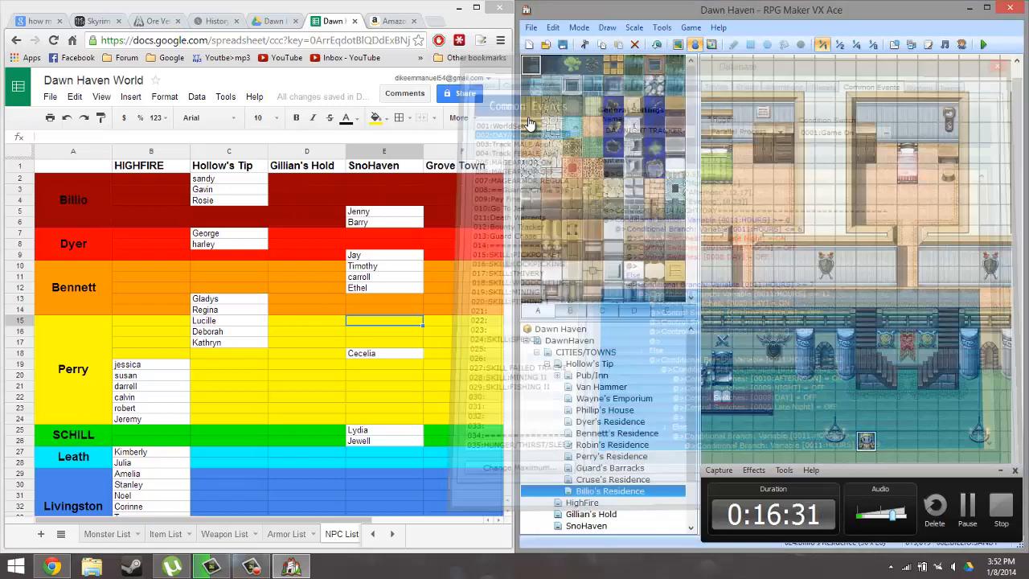
- Compare the switch conditions on the two pages of the BILLIO:SANDY event and close it
{"action": "key", "text": "Return"}
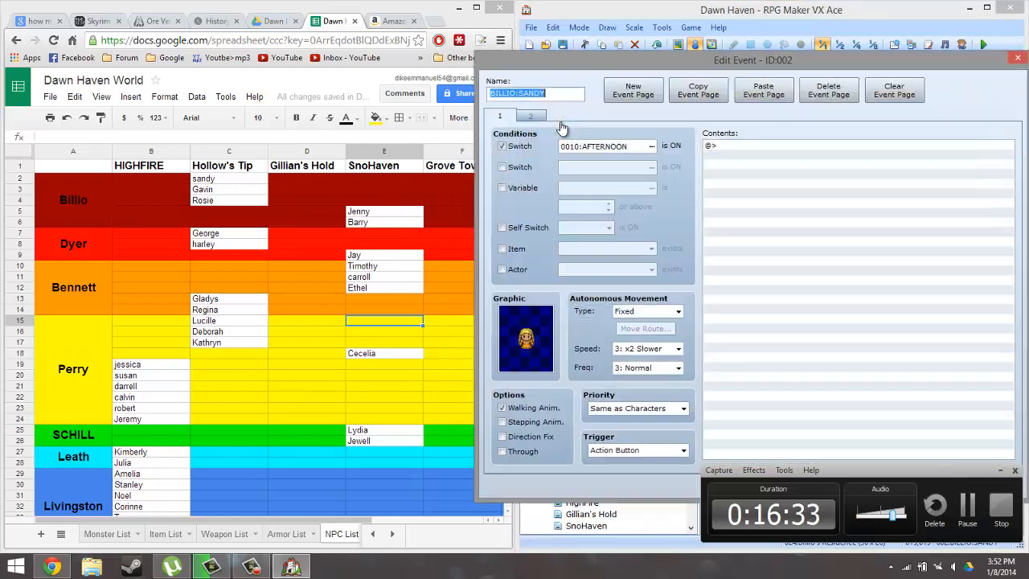
{"action": "left_click", "coordinate": [525, 118]}
{"action": "left_click", "coordinate": [505, 117]}
{"action": "left_click", "coordinate": [530, 117]}
{"action": "left_click_drag", "start_coordinate": [852, 61], "coordinate": [768, 58]}
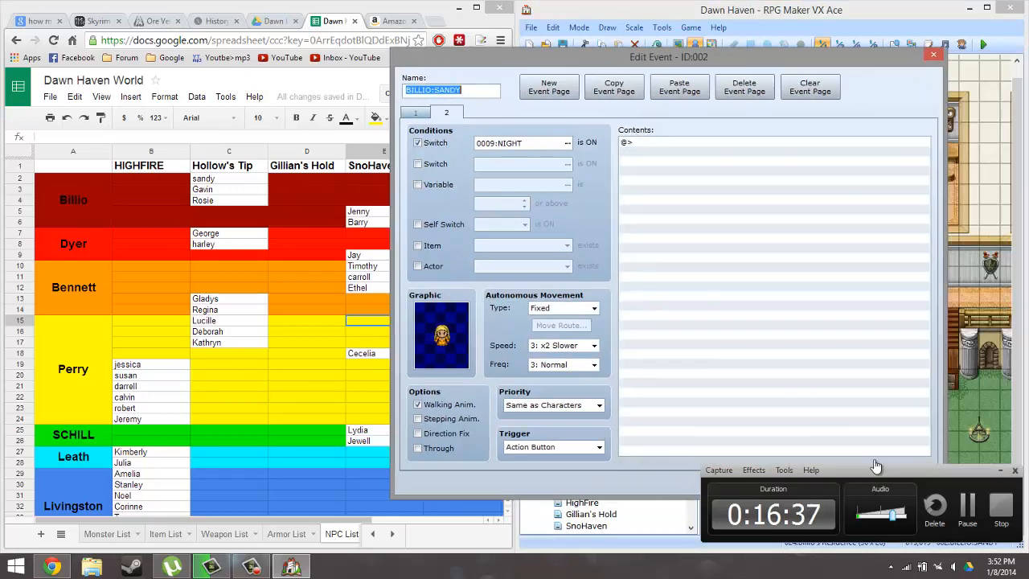
{"action": "left_click_drag", "start_coordinate": [885, 57], "coordinate": [554, 22]}
{"action": "left_click", "coordinate": [455, 448]}
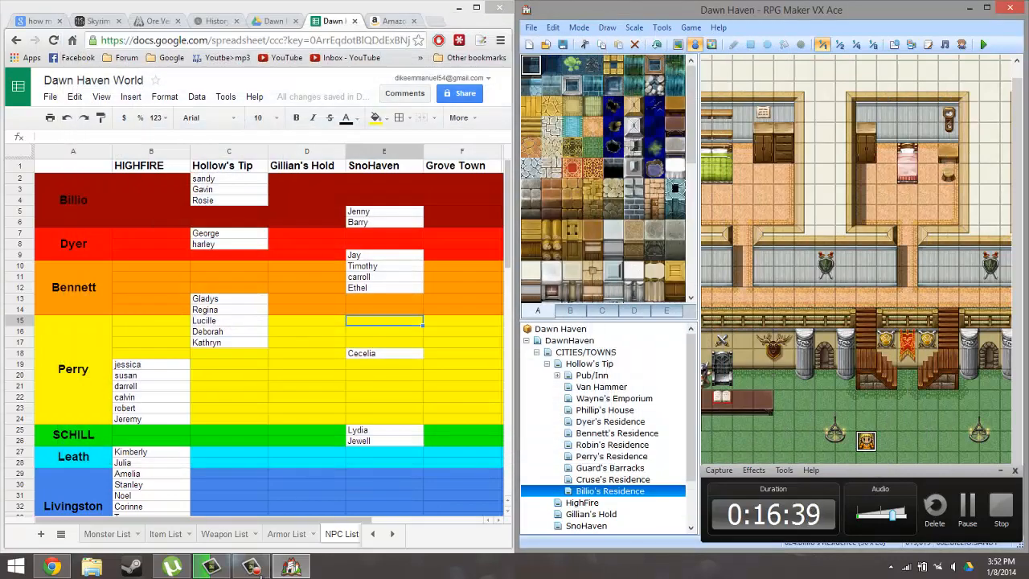
- Set the autonomous movement type to Random on both pages of the BILLIO:SANDY event and save it
{"action": "double_click", "coordinate": [866, 441]}
{"action": "left_click", "coordinate": [678, 312]}
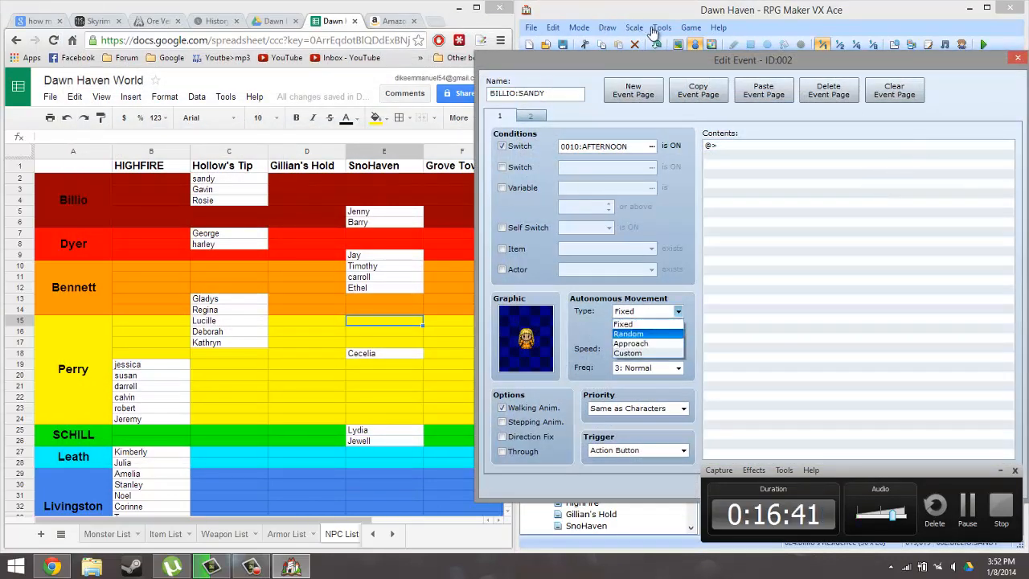
{"action": "left_click", "coordinate": [630, 334]}
{"action": "left_click", "coordinate": [530, 116]}
{"action": "left_click", "coordinate": [678, 311]}
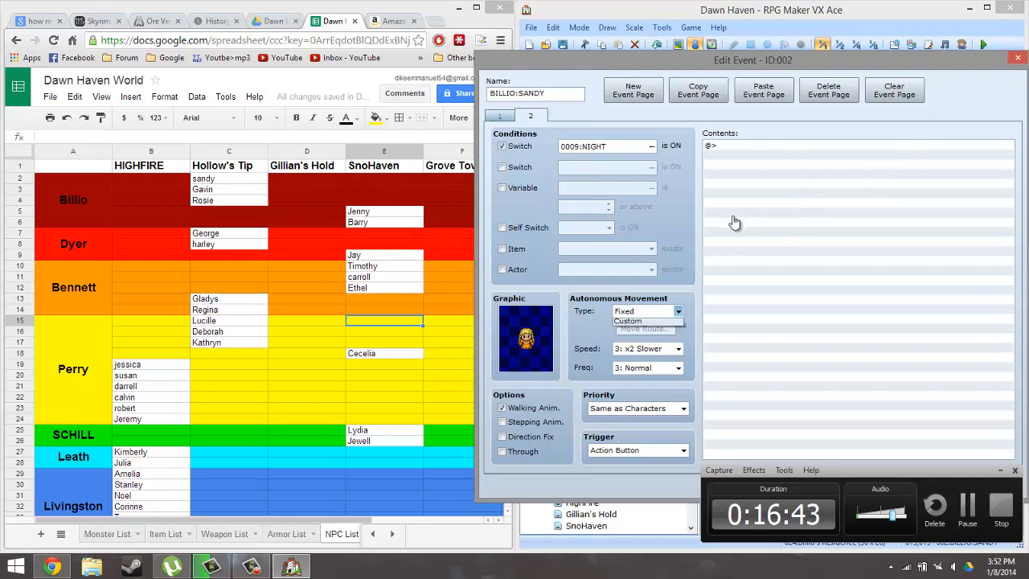
{"action": "left_click", "coordinate": [629, 331]}
{"action": "left_click_drag", "start_coordinate": [766, 60], "coordinate": [407, 94]}
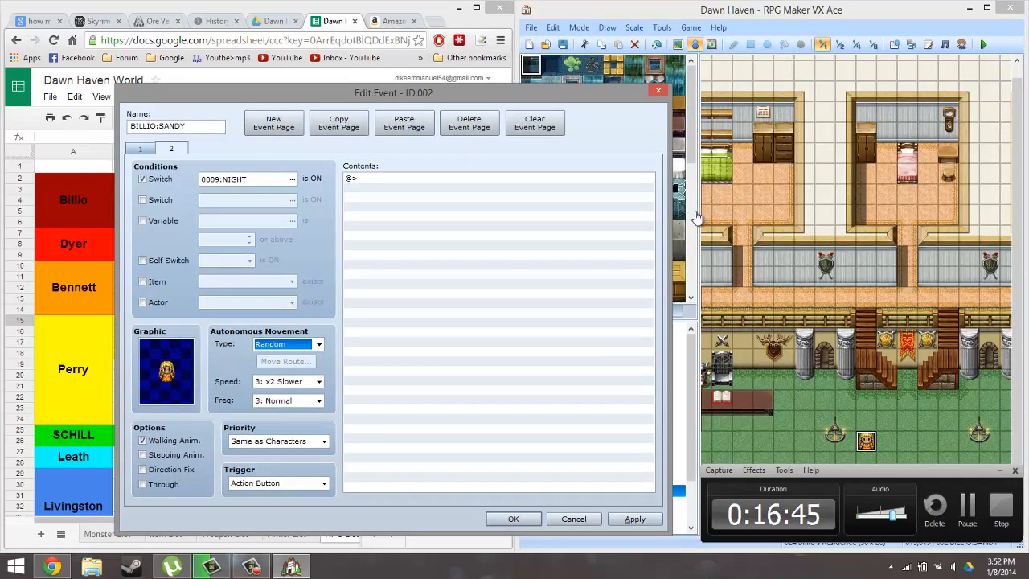
{"action": "left_click", "coordinate": [513, 519]}
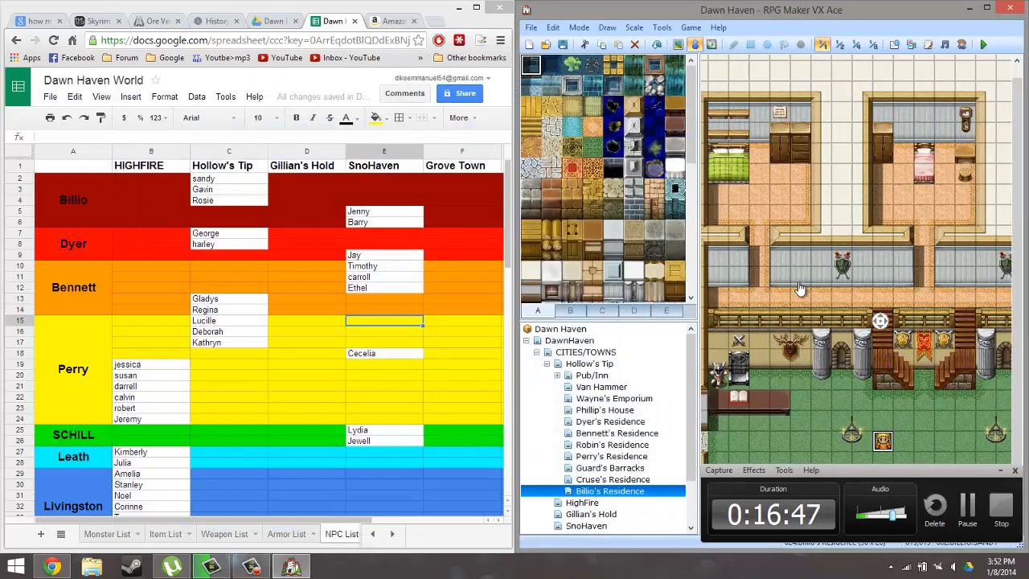
- Create a new event on an empty tile outside the Billio's Residence rooms and name it BILLIO Control EVENT
{"action": "right_click", "coordinate": [775, 262]}
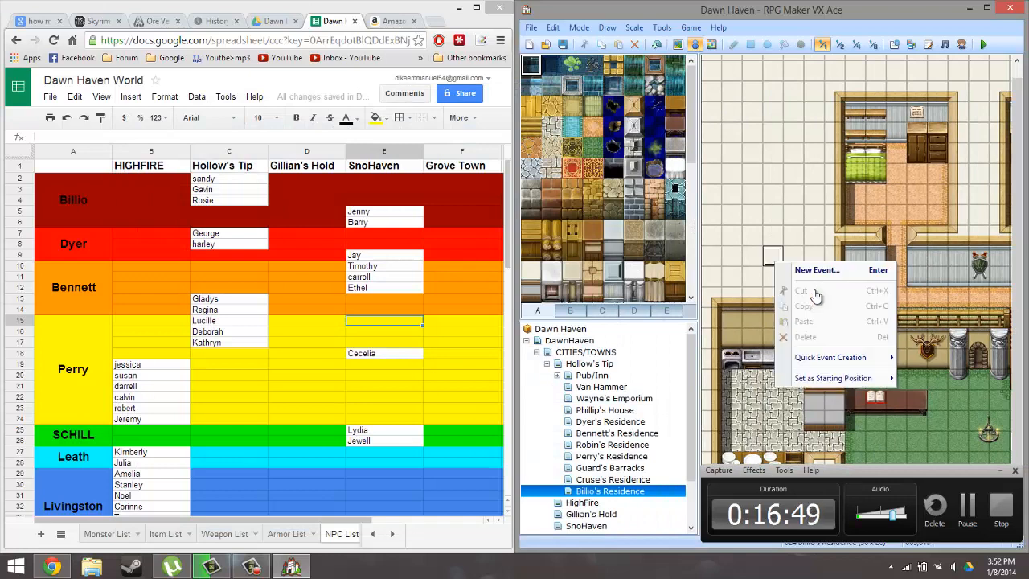
{"action": "left_click", "coordinate": [817, 271]}
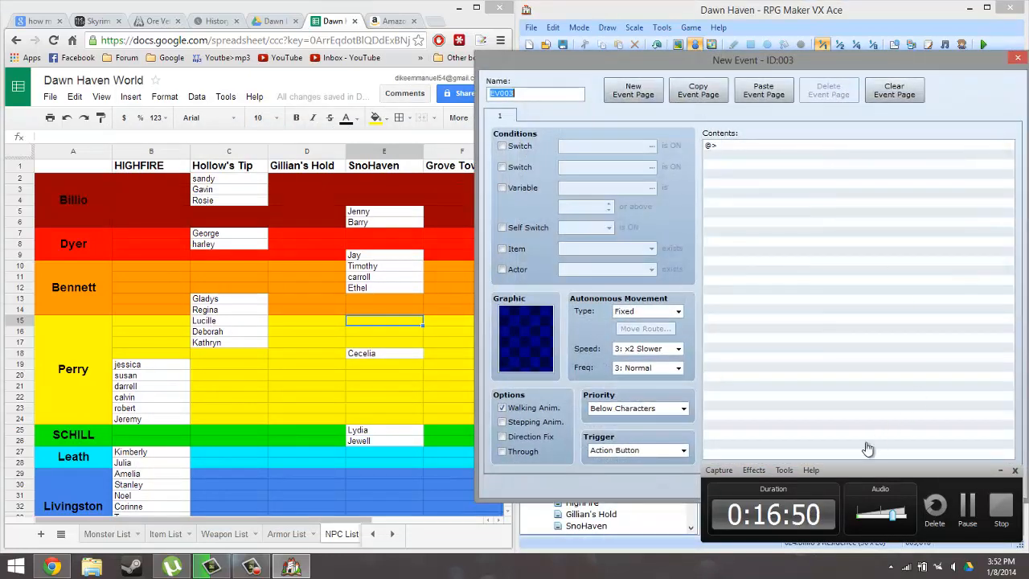
{"action": "type", "text": "BIL"}
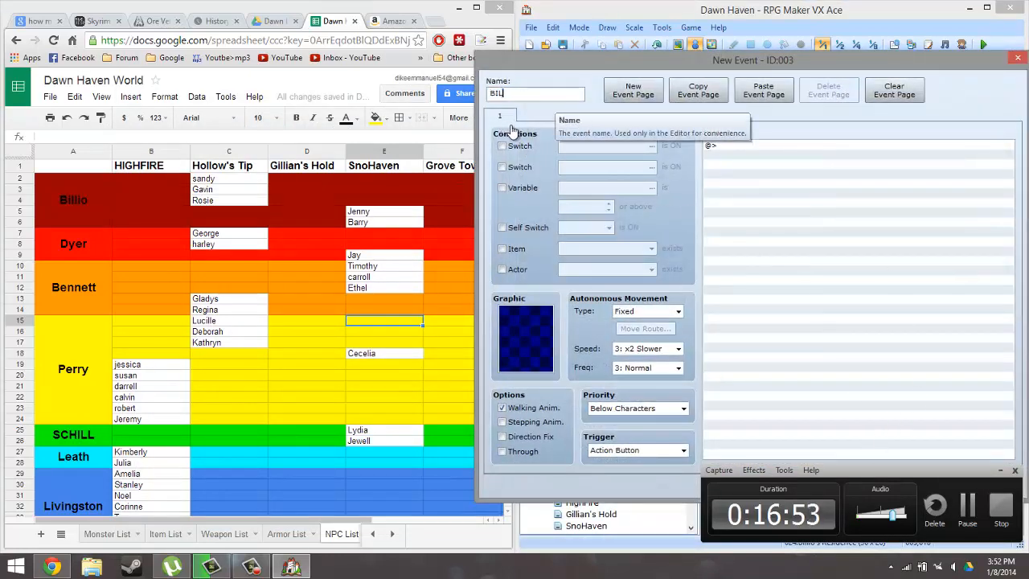
{"action": "type", "text": "LIO Control"}
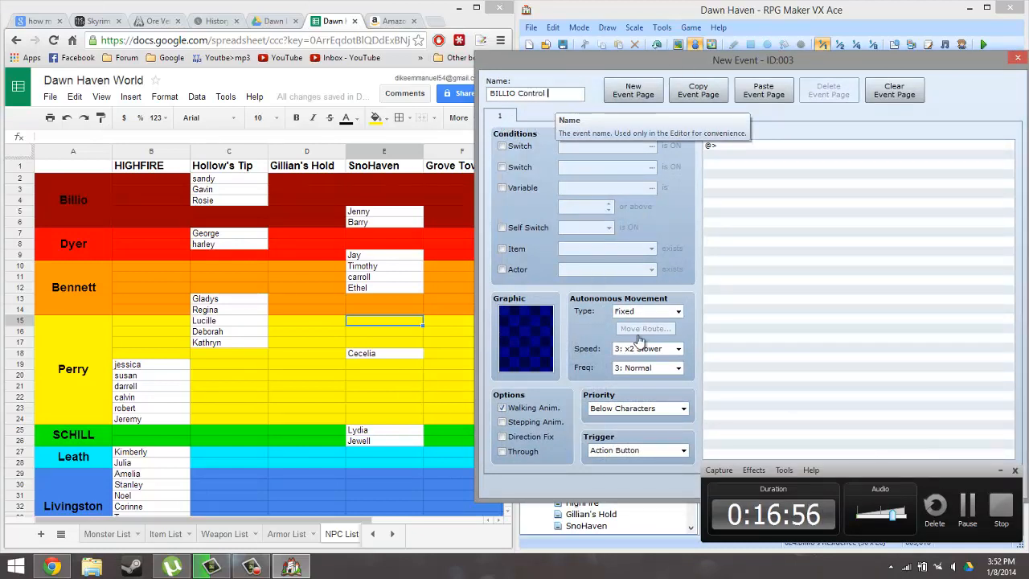
{"action": "type", "text": " EVENT"}
- Enable the control event's variable condition and assign variable 0011:HOURS to it
{"action": "left_click", "coordinate": [502, 187]}
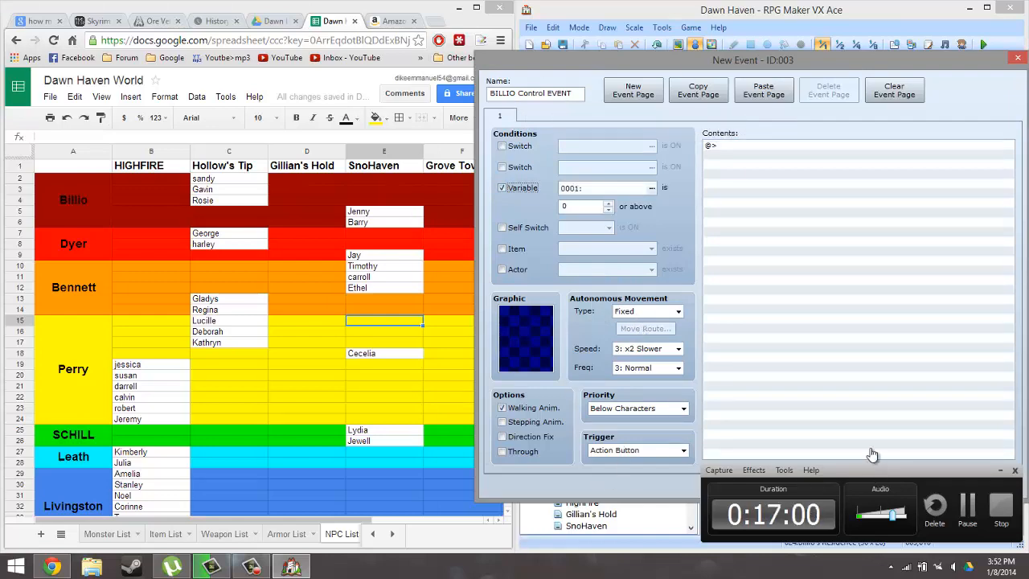
{"action": "left_click", "coordinate": [652, 188]}
{"action": "left_click", "coordinate": [780, 248]}
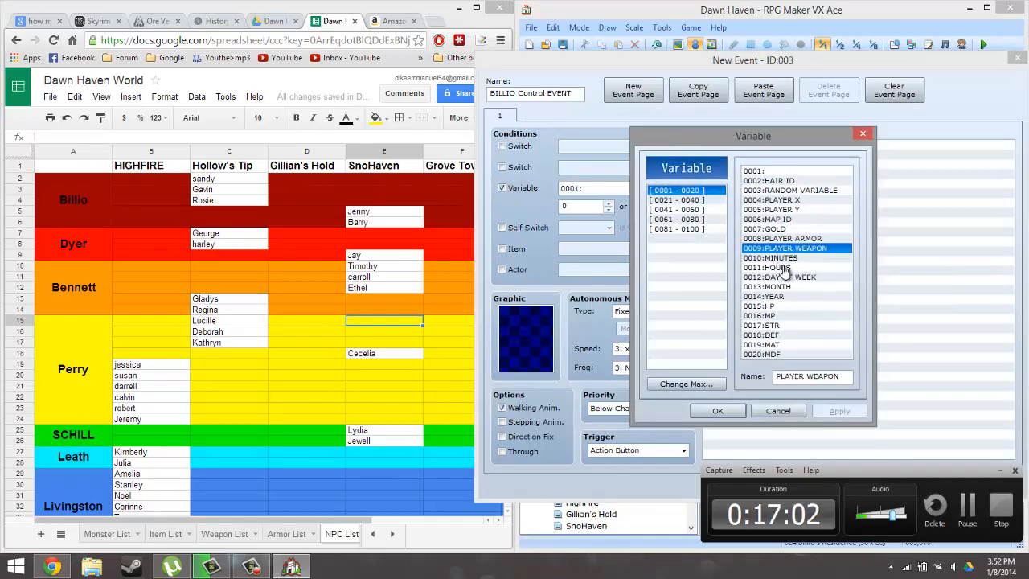
{"action": "double_click", "coordinate": [780, 267]}
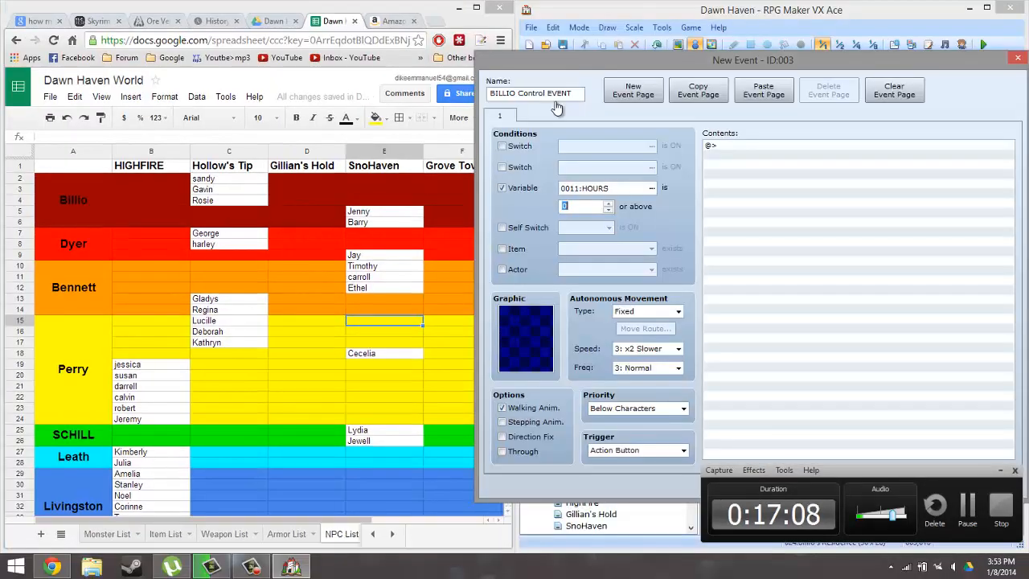
- Set the control event's HOURS variable condition to 23 or above and save the event
{"action": "type", "text": "24"}
{"action": "key", "text": "Down"}
{"action": "left_click", "coordinate": [815, 257]}
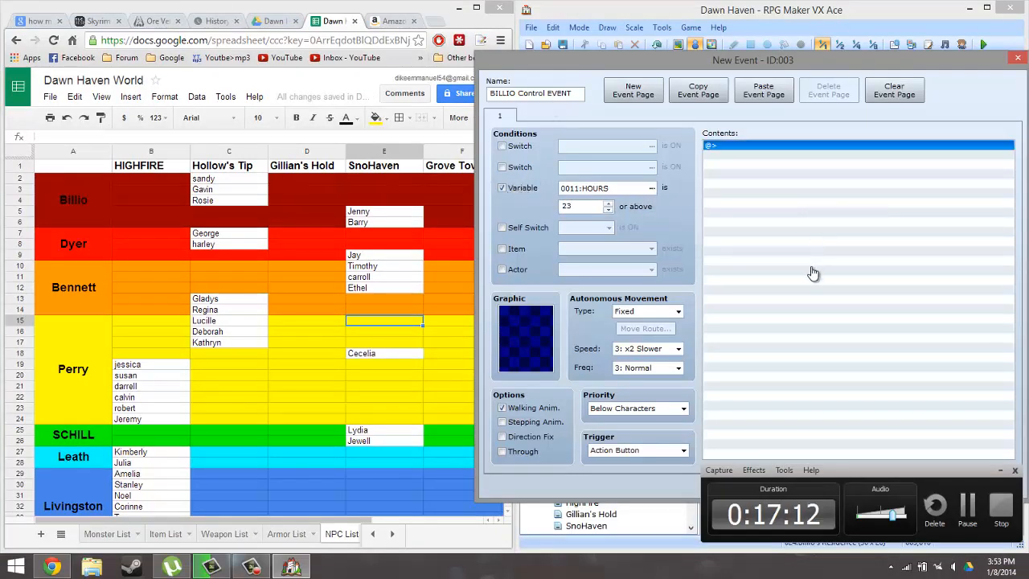
{"action": "left_click_drag", "start_coordinate": [853, 60], "coordinate": [521, 63]}
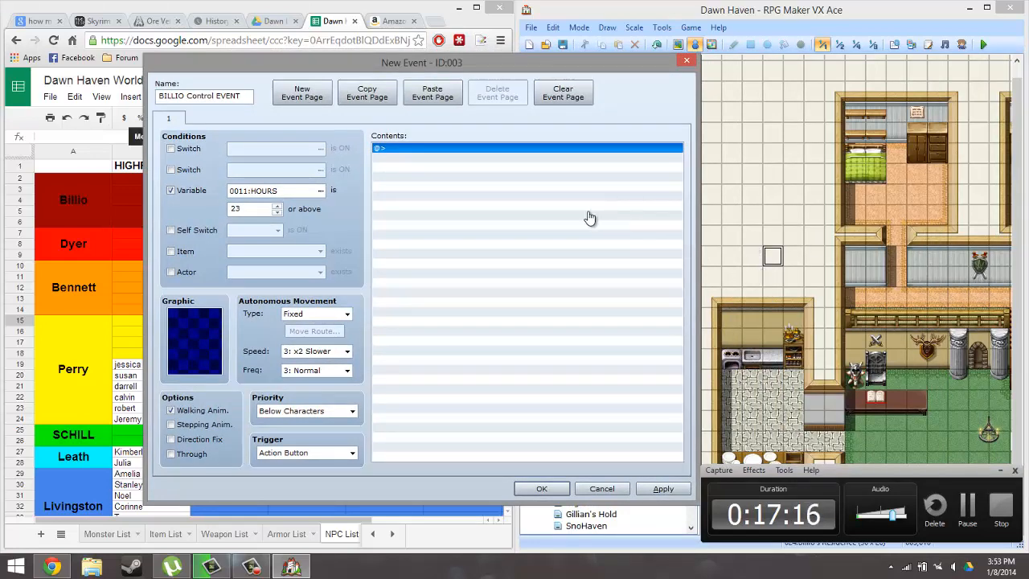
{"action": "key", "text": "Return"}
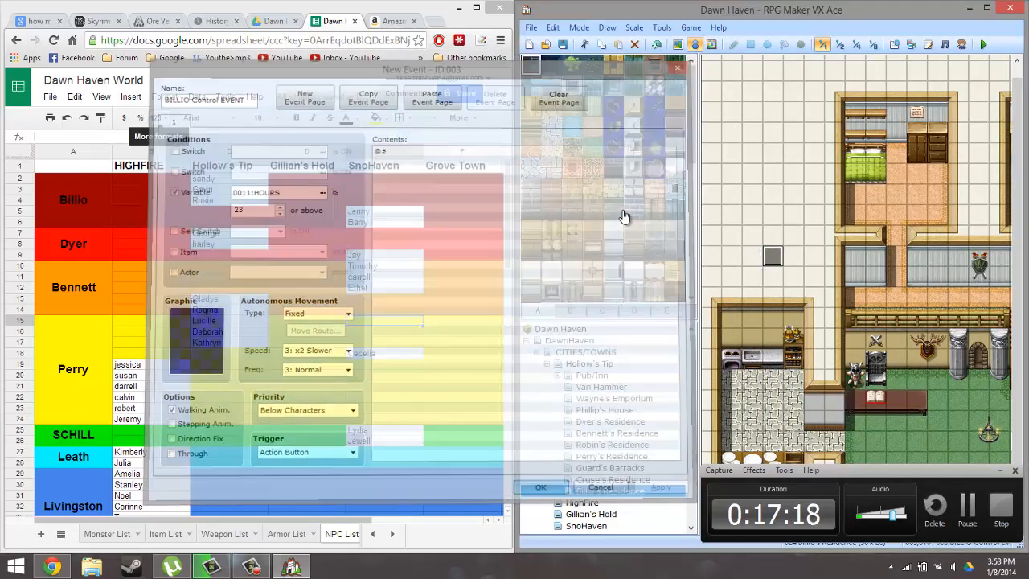
- Review the script calls documented in the Path Finding v1 for VX Ace script and close the script editor
{"action": "key", "text": "F11"}
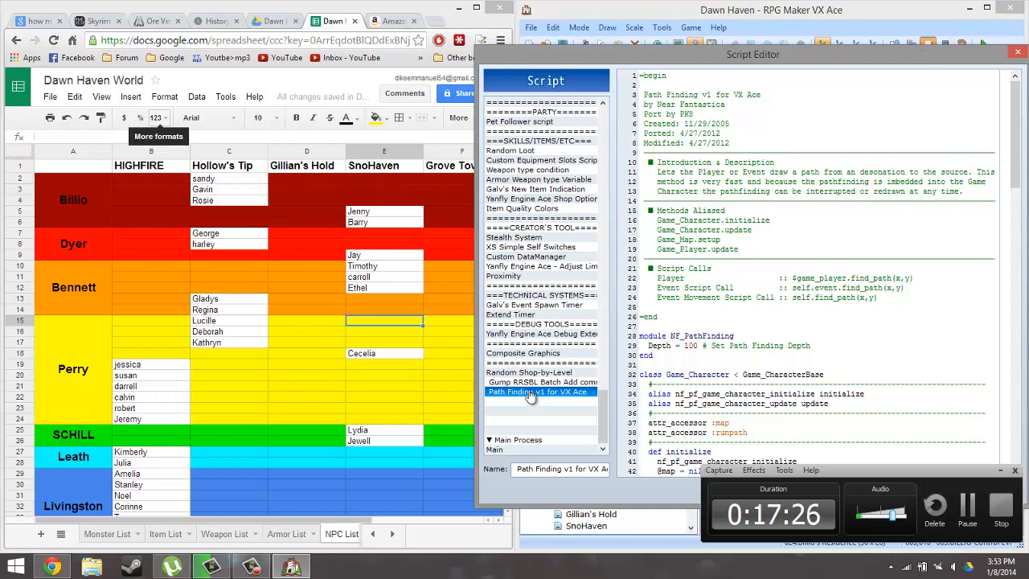
{"action": "scroll", "coordinate": [743, 260], "scroll_direction": "down", "scroll_amount": 1}
{"action": "scroll", "coordinate": [743, 258], "scroll_direction": "up", "scroll_amount": 1}
{"action": "left_click", "coordinate": [772, 223]}
{"action": "left_click", "coordinate": [971, 509]}
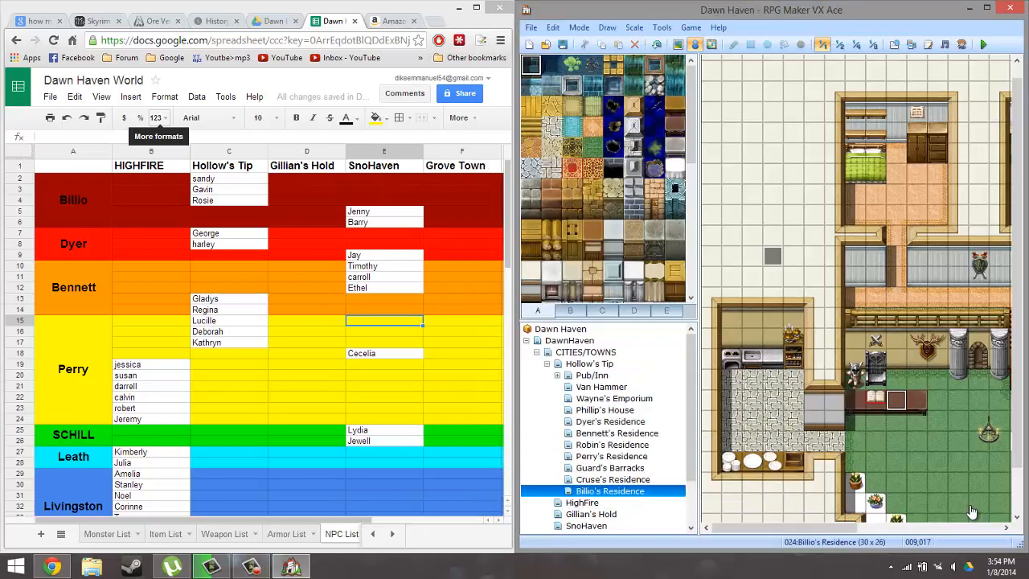
- Duplicate page 2 of the BILLIO:SANDY event as a third page and disable the new page's switch condition
{"action": "middle_click_drag", "start_coordinate": [821, 384], "coordinate": [828, 390]}
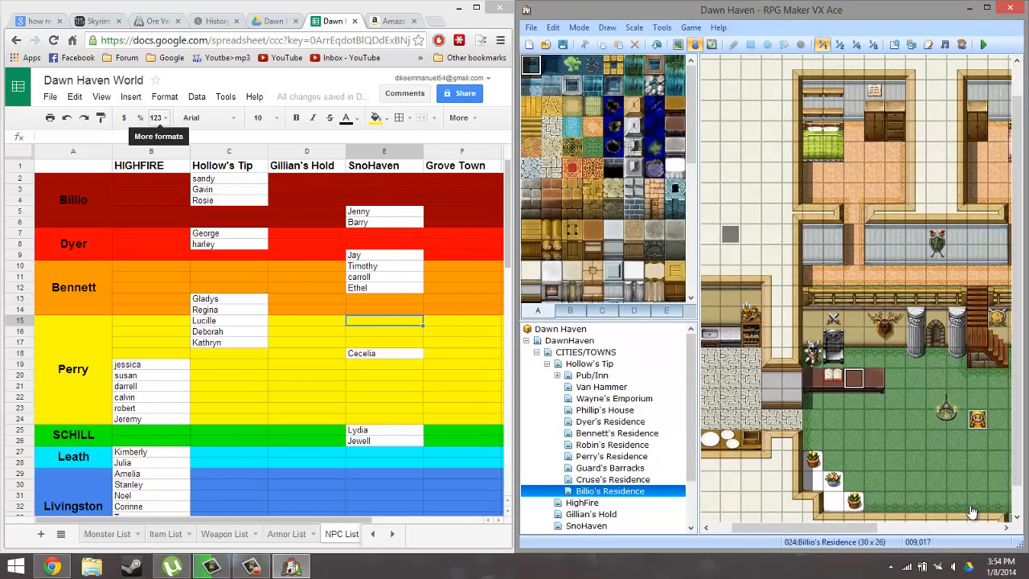
{"action": "double_click", "coordinate": [977, 419]}
{"action": "left_click", "coordinate": [531, 116]}
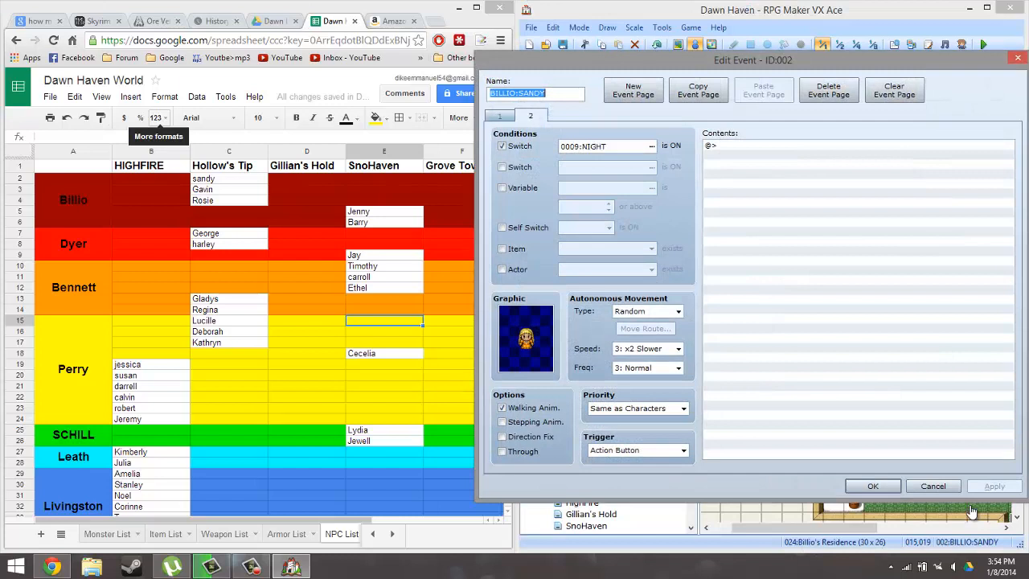
{"action": "left_click", "coordinate": [698, 90]}
{"action": "left_click", "coordinate": [763, 90]}
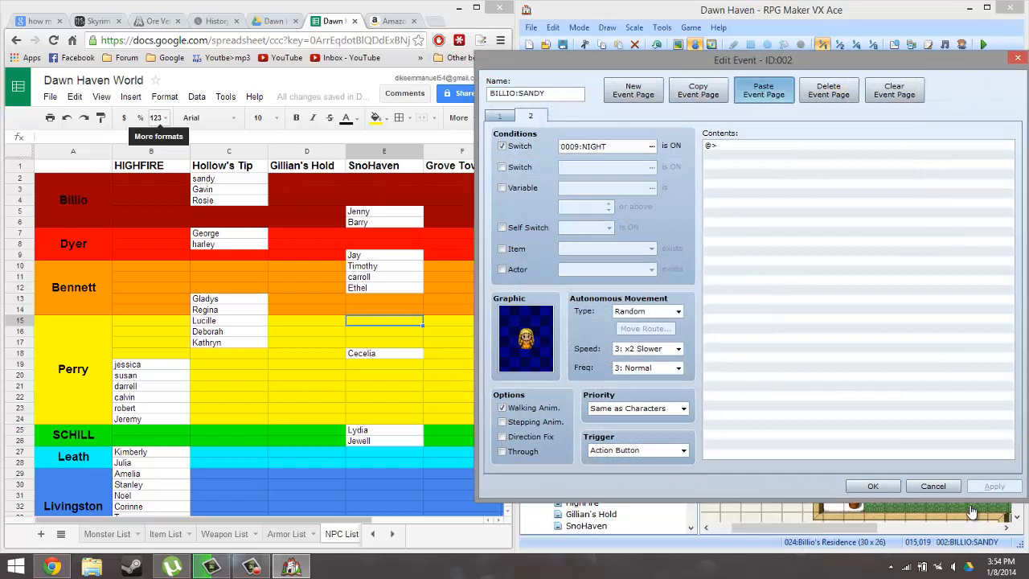
{"action": "left_click", "coordinate": [503, 145]}
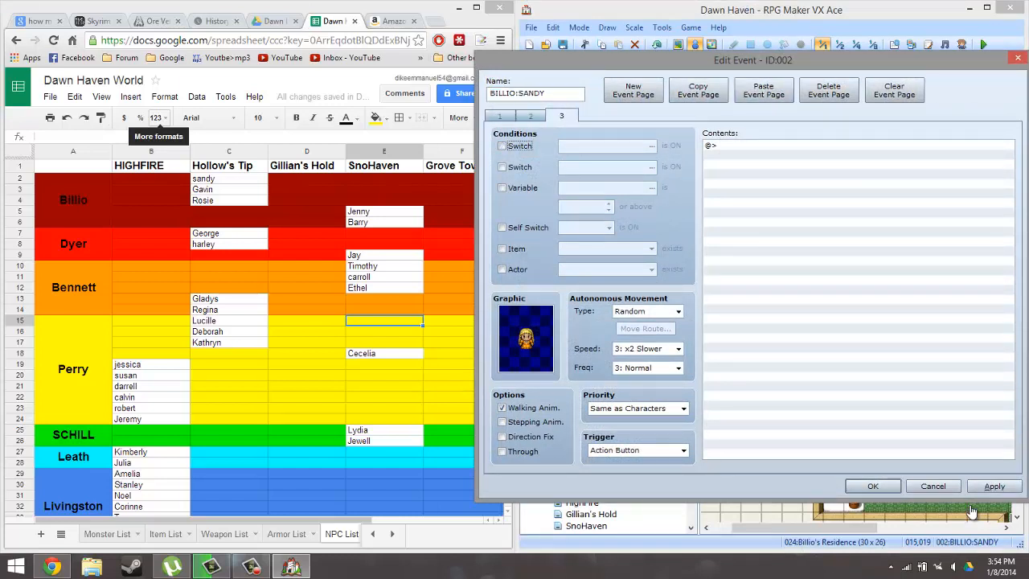
- Enable the third page's variable condition with 0011:HOURS at 23 or above and save the event
{"action": "left_click", "coordinate": [502, 187]}
{"action": "left_click", "coordinate": [611, 188]}
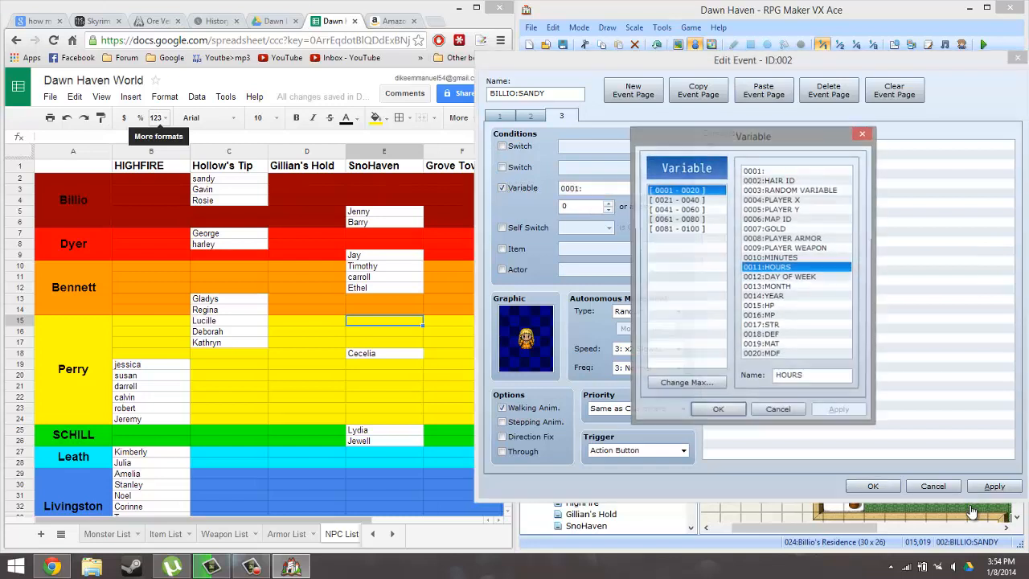
{"action": "left_click", "coordinate": [718, 410]}
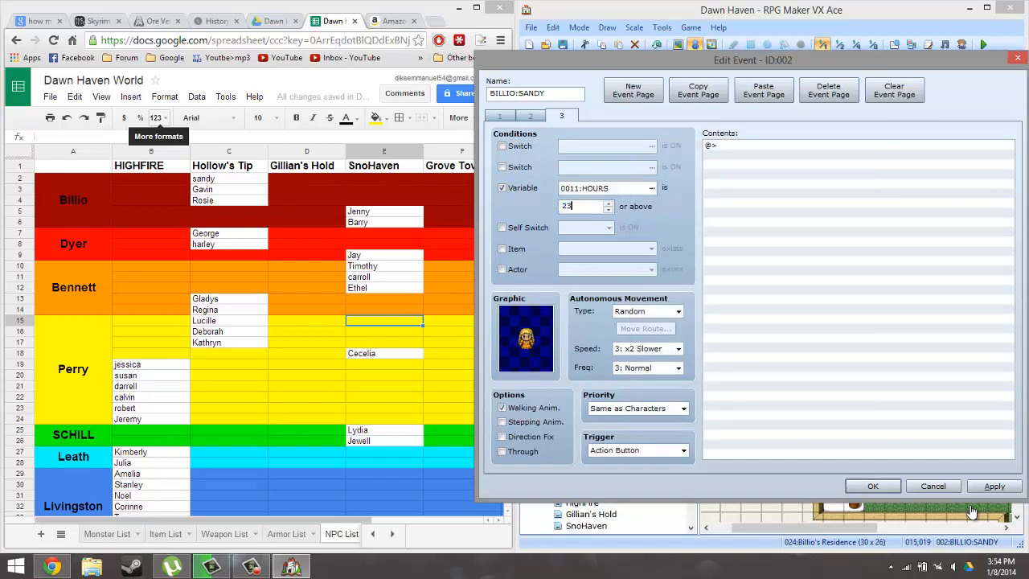
{"action": "key", "text": "Return"}
- Copy the event movement script call self.find_path(x,y) from the Path Finding v1 for VX Ace script
{"action": "key", "text": "F11"}
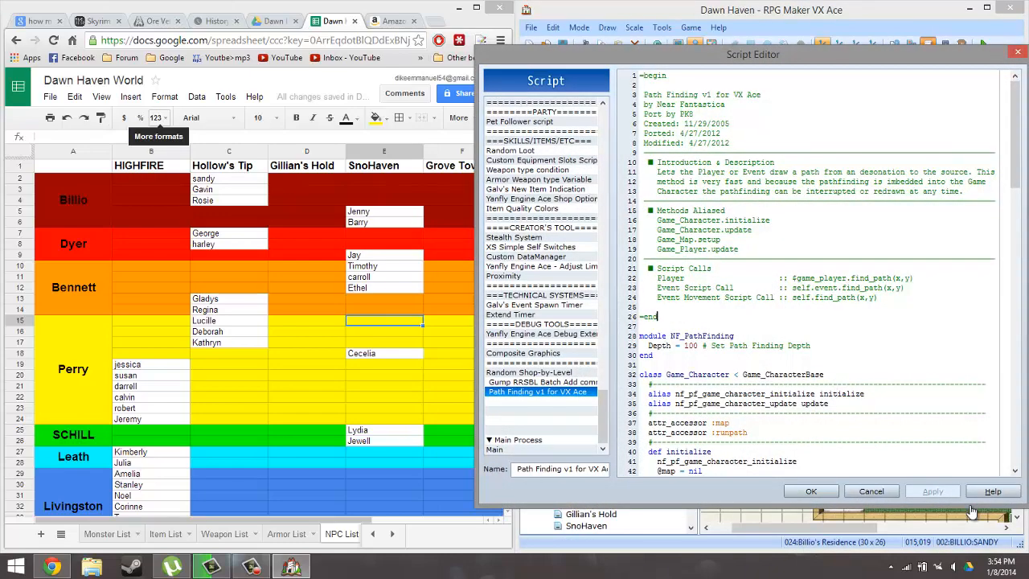
{"action": "left_click_drag", "start_coordinate": [878, 297], "coordinate": [814, 297]}
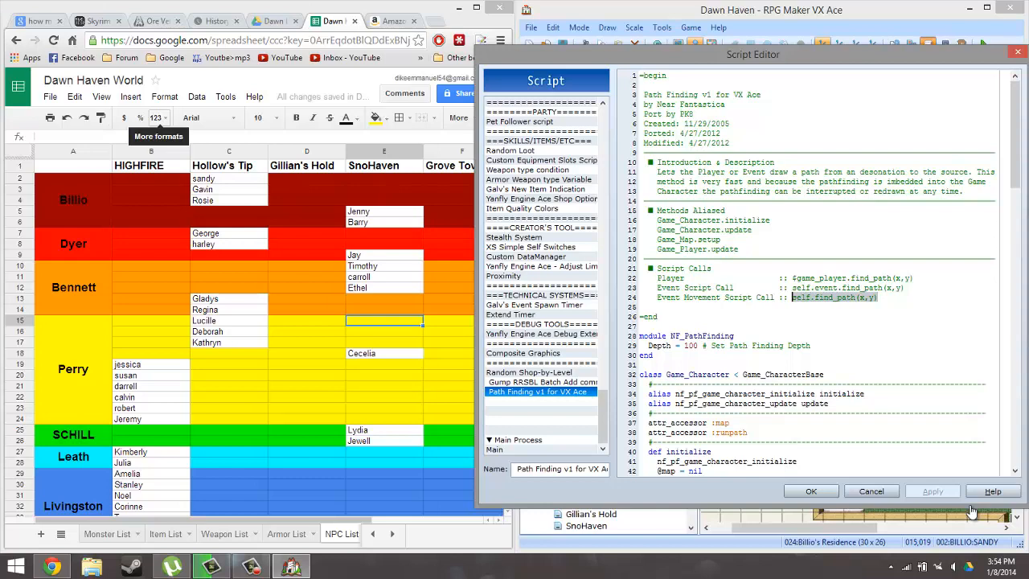
{"action": "left_click", "coordinate": [812, 492]}
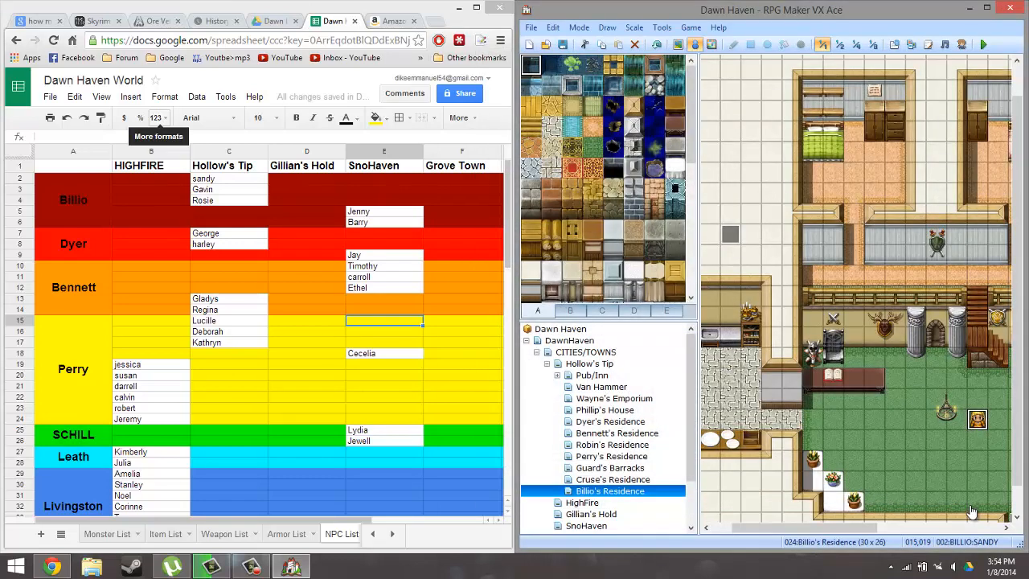
- Set the autonomous movement type on page 1 of the BILLIO:SANDY event to Custom and open its move route
{"action": "double_click", "coordinate": [977, 419]}
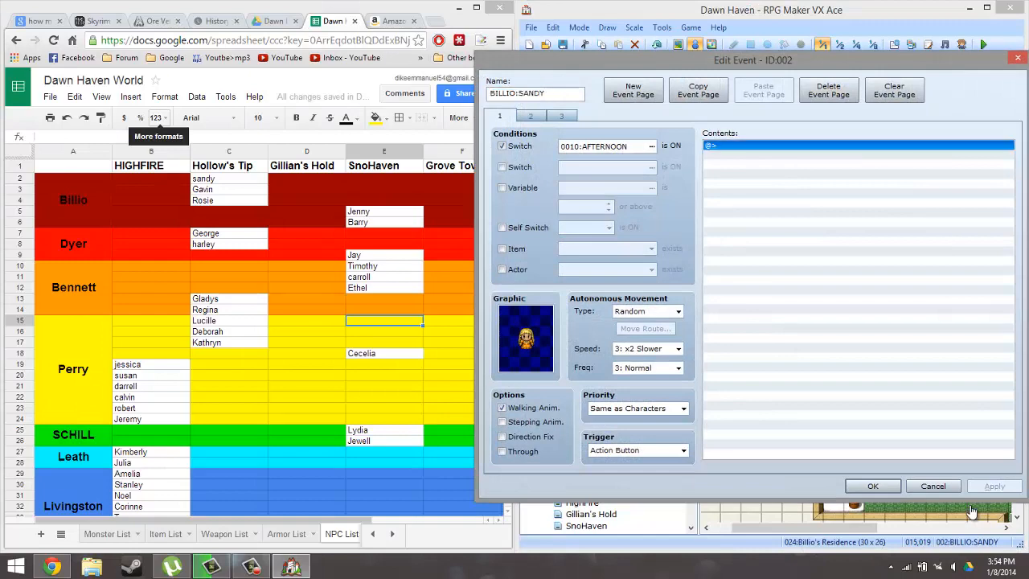
{"action": "left_click", "coordinate": [678, 312]}
{"action": "left_click", "coordinate": [635, 354]}
{"action": "left_click", "coordinate": [645, 329]}
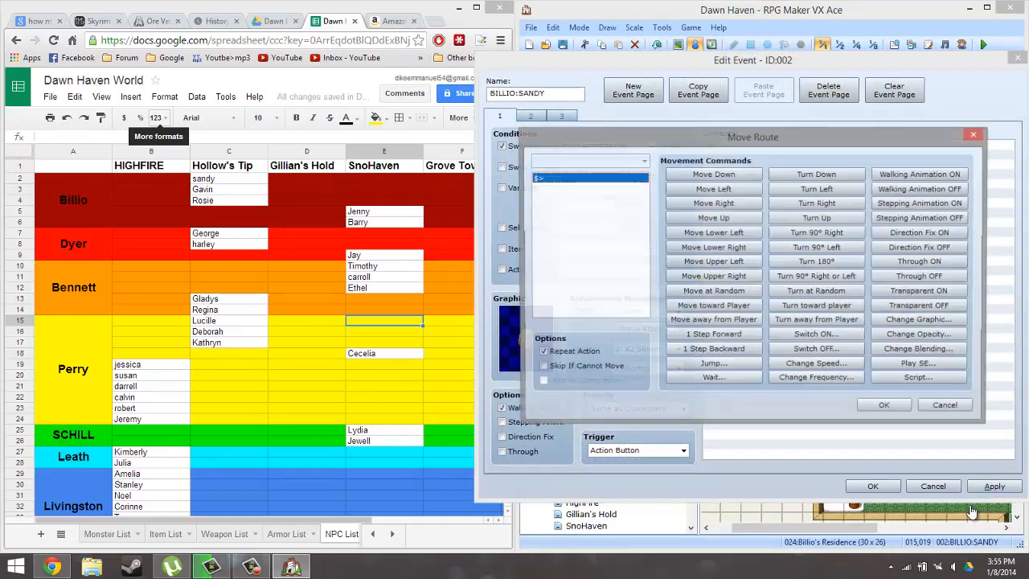
- Add the script command self.find_path(x,y) to page 1's move route and save the event
{"action": "right_click", "coordinate": [616, 243]}
{"action": "left_click", "coordinate": [817, 350]}
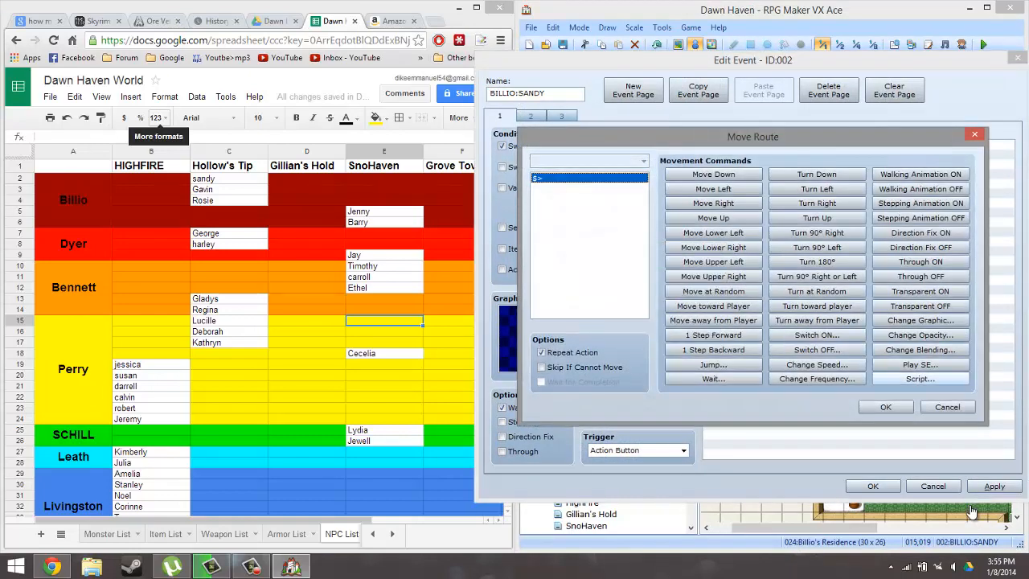
{"action": "left_click", "coordinate": [920, 379]}
{"action": "key", "text": "ctrl+v"}
{"action": "left_click", "coordinate": [766, 295]}
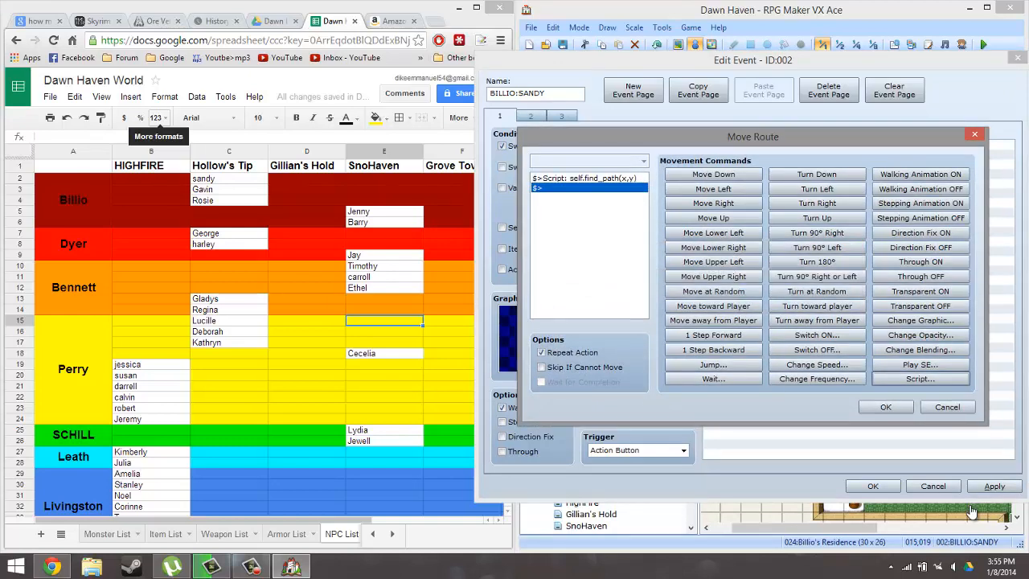
{"action": "left_click", "coordinate": [885, 407]}
{"action": "left_click", "coordinate": [872, 486]}
{"action": "scroll", "coordinate": [856, 290], "scroll_direction": "up", "scroll_amount": 1}
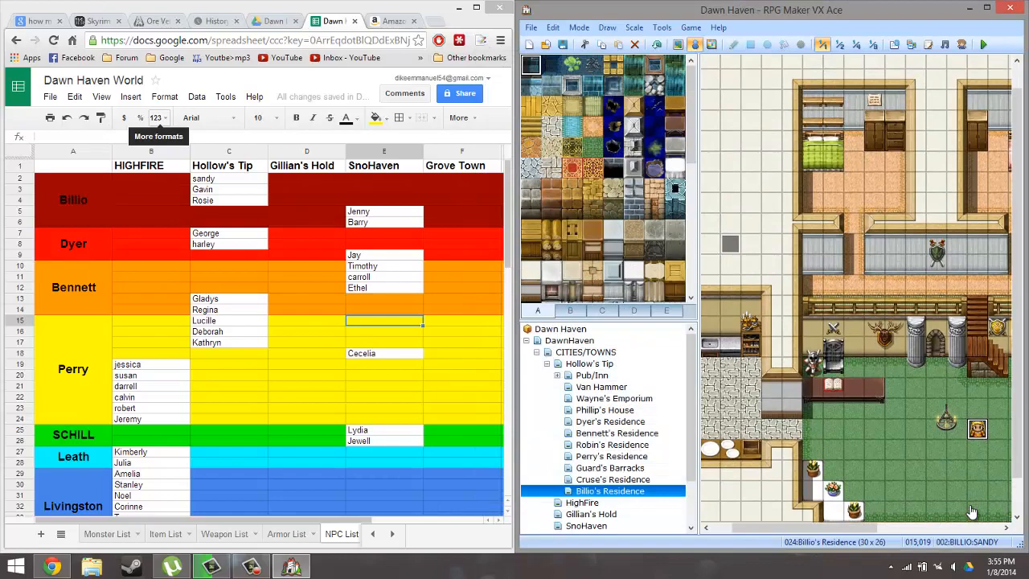
{"action": "left_click", "coordinate": [928, 44]}
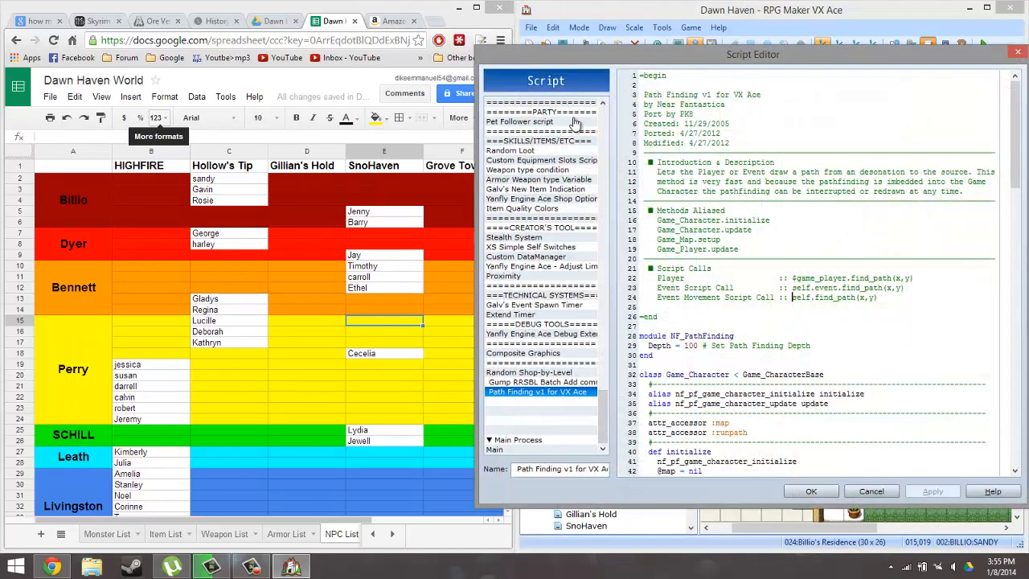
{"action": "key", "text": "Escape"}
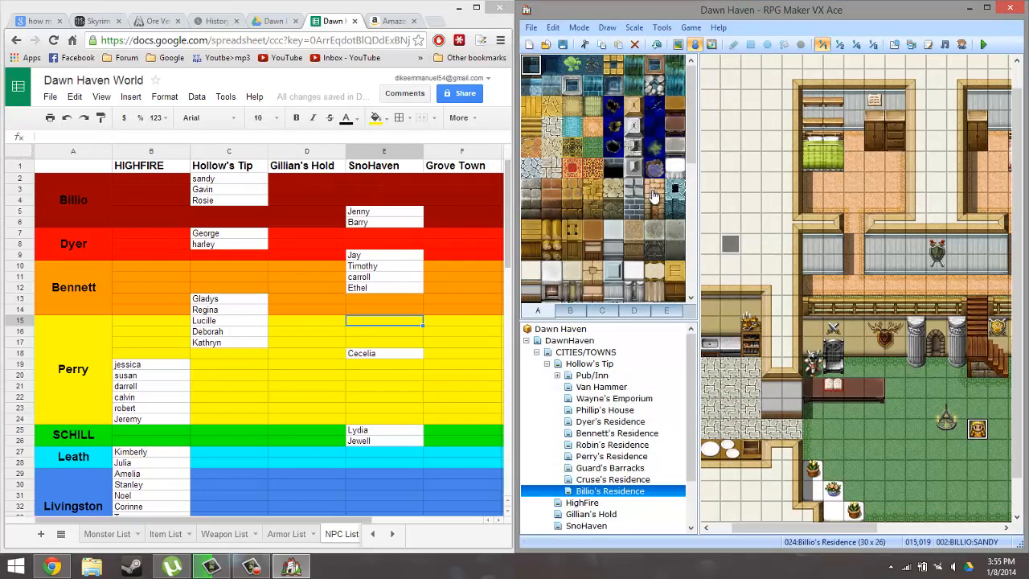
- Preview the Billio Gavin, Rosie and Sandy character graphics for the BILLIO:SANDY event, keep Billio Sandy HT and close the event
{"action": "double_click", "coordinate": [977, 429]}
{"action": "double_click", "coordinate": [527, 338]}
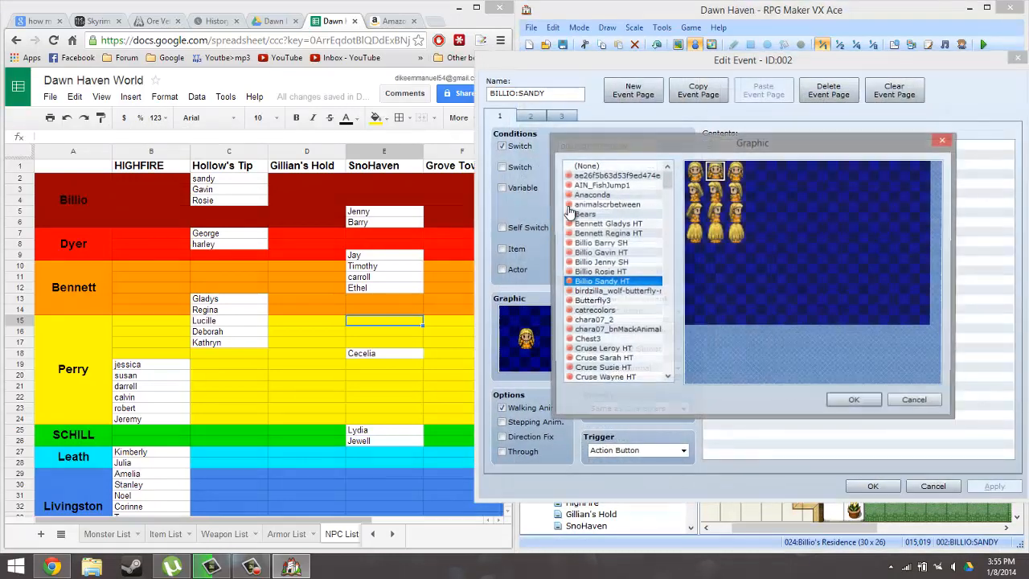
{"action": "left_click", "coordinate": [613, 253]}
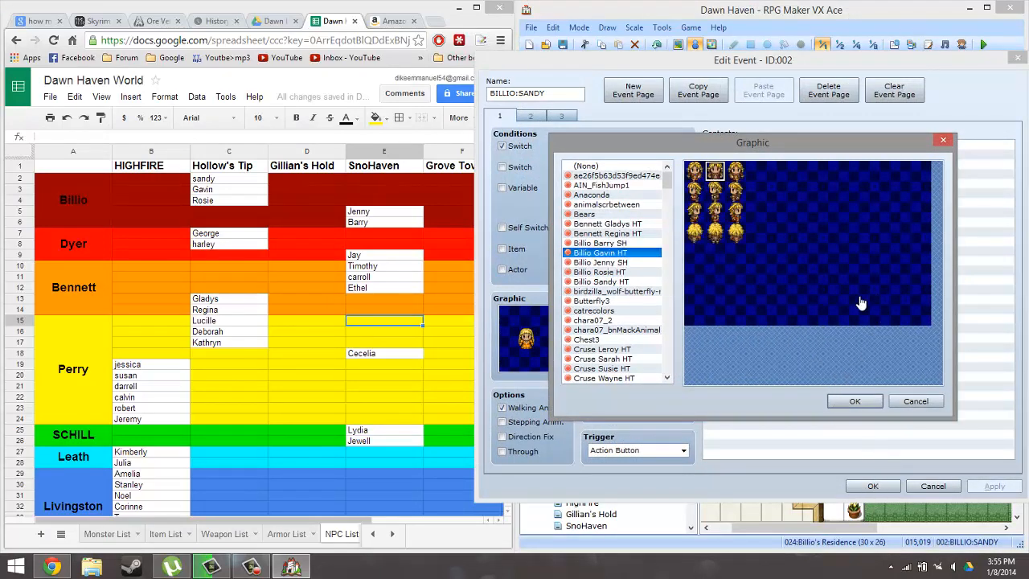
{"action": "key", "text": "Down"}
{"action": "key", "text": "Down"}
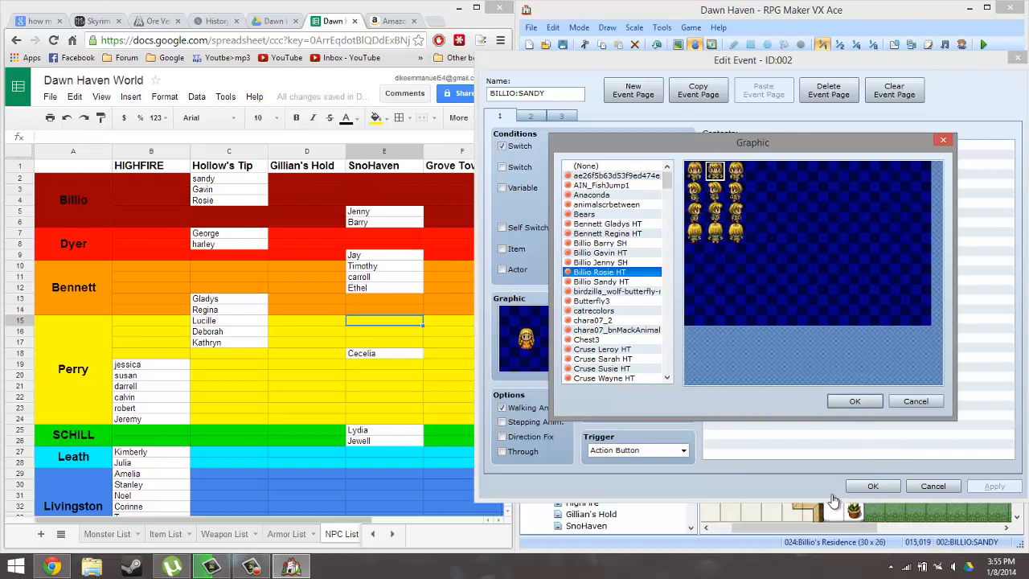
{"action": "key", "text": "Down"}
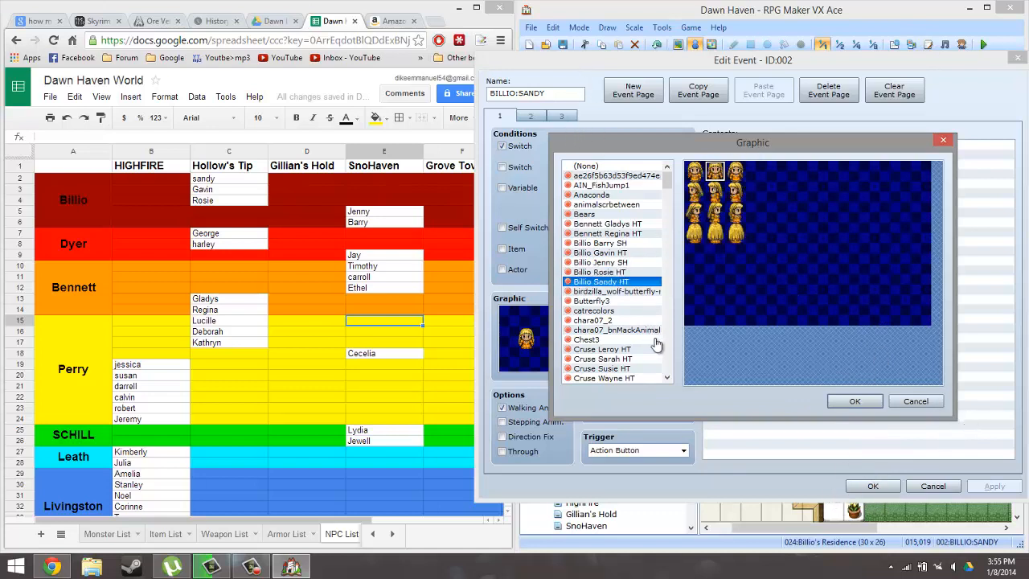
{"action": "key", "text": "Up"}
{"action": "key", "text": "Up"}
{"action": "key", "text": "Up"}
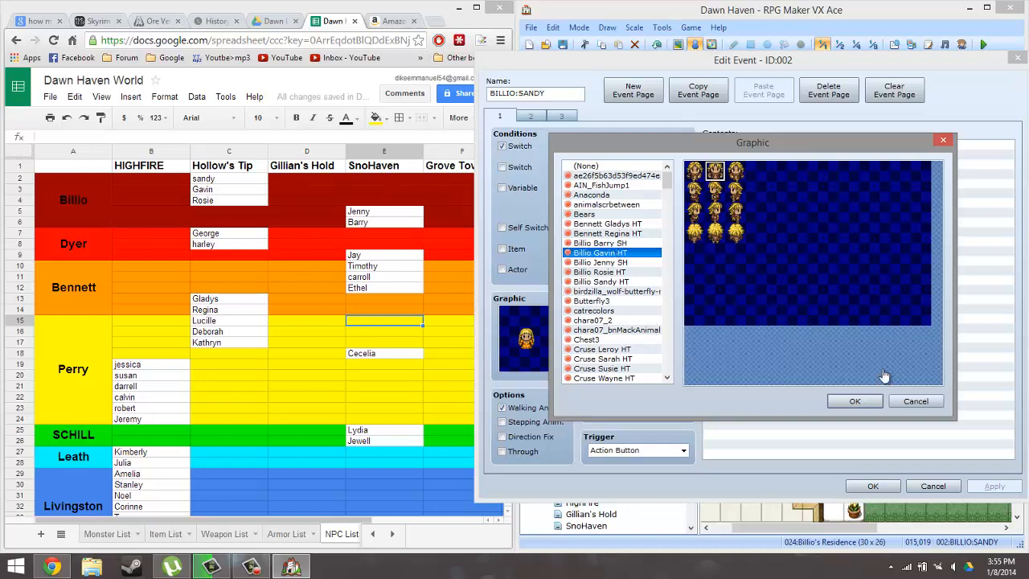
{"action": "key", "text": "Down"}
{"action": "key", "text": "Down"}
{"action": "key", "text": "Down"}
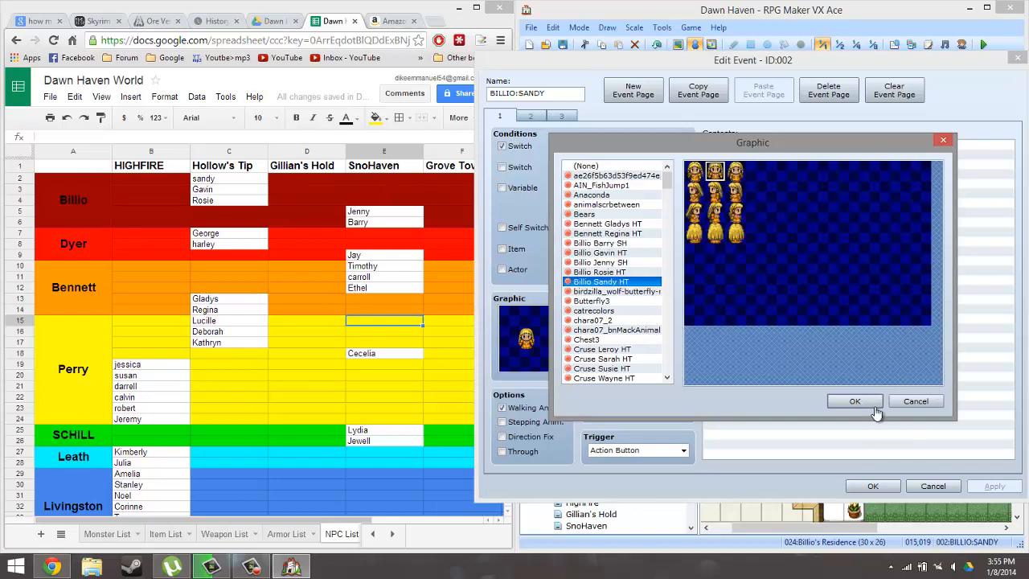
{"action": "key", "text": "Return"}
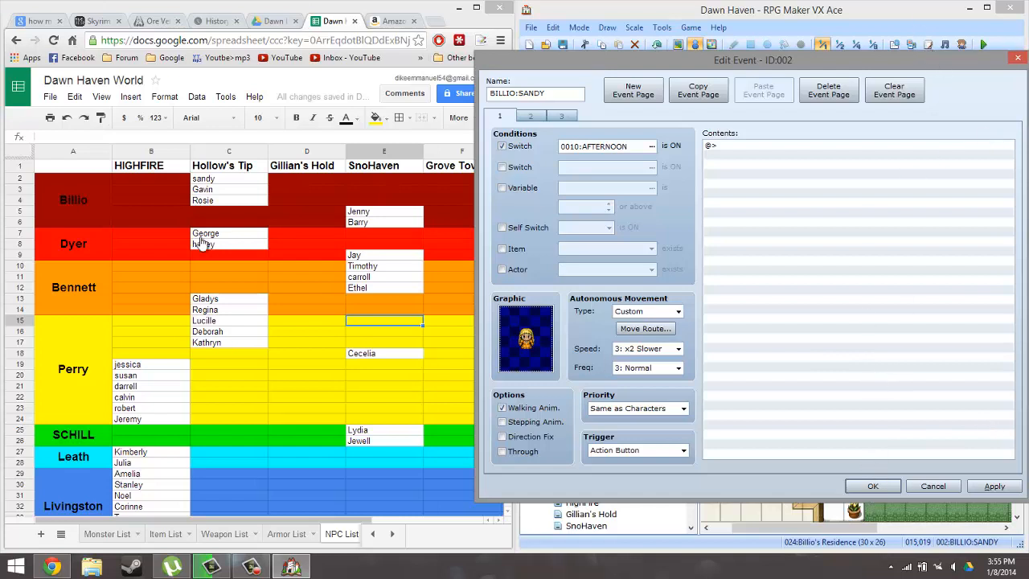
{"action": "left_click", "coordinate": [873, 485]}
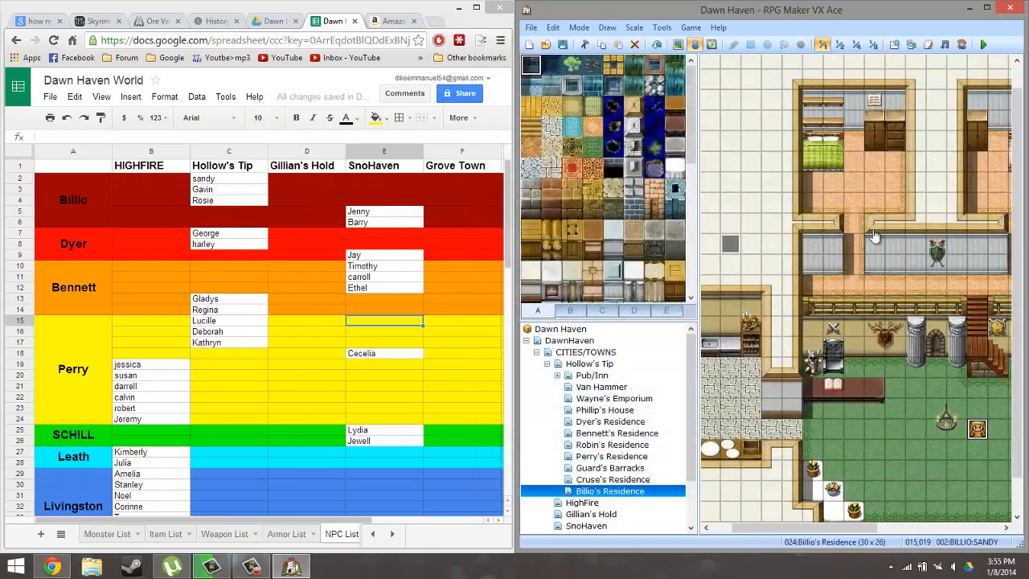
- Set the autonomous movement type on page 3 of the BILLIO:SANDY event to Custom and open its move route
{"action": "left_click_drag", "start_coordinate": [986, 437], "coordinate": [531, 308]}
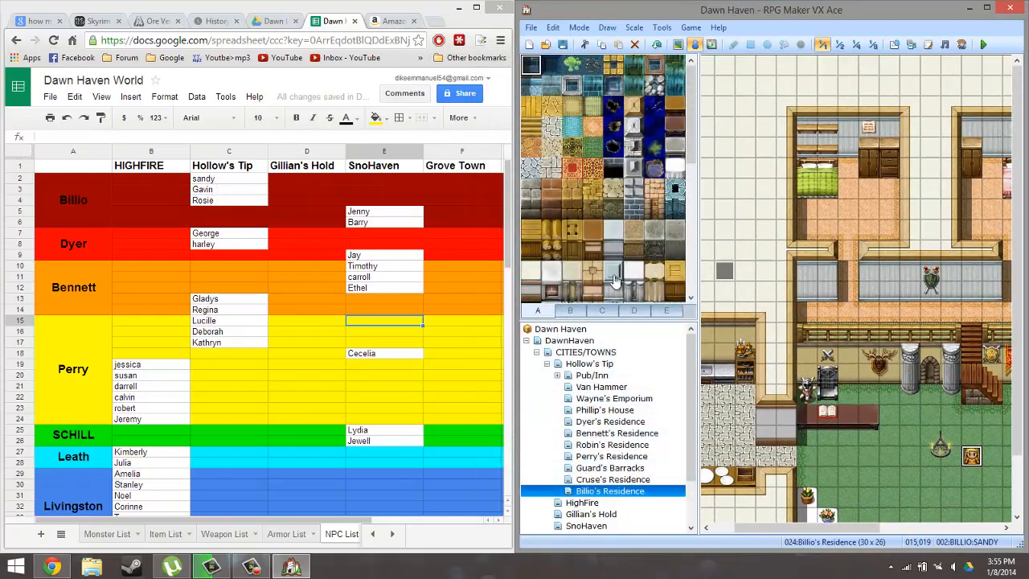
{"action": "double_click", "coordinate": [973, 456]}
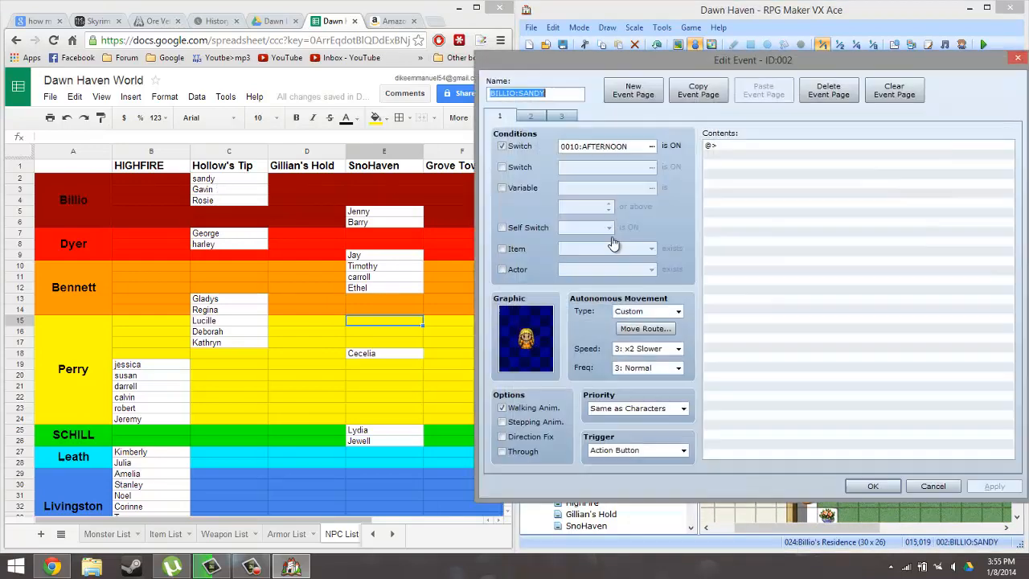
{"action": "scroll", "coordinate": [611, 277], "scroll_direction": "down", "scroll_amount": 2}
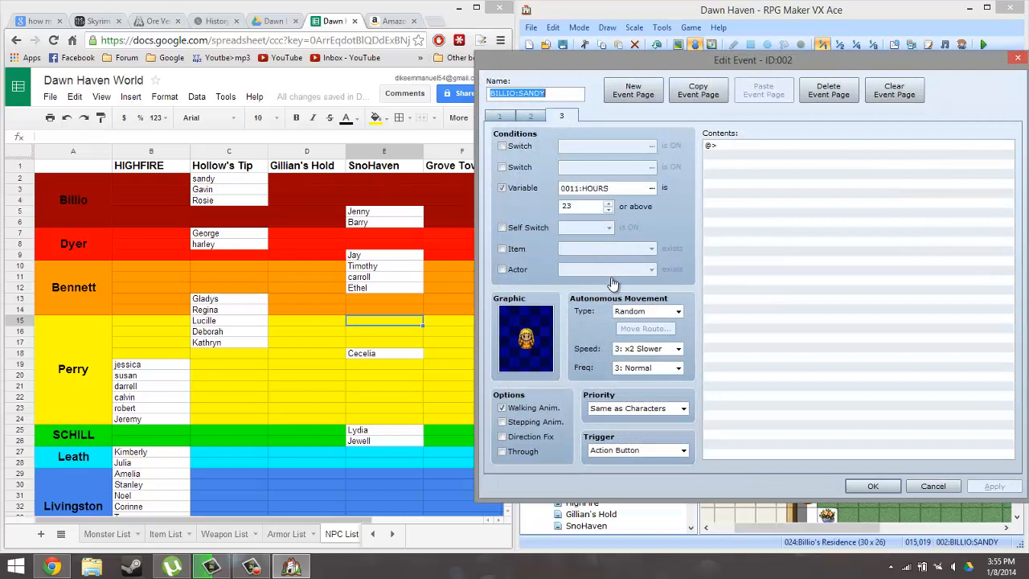
{"action": "scroll", "coordinate": [616, 289], "scroll_direction": "up", "scroll_amount": 1}
{"action": "scroll", "coordinate": [622, 273], "scroll_direction": "down", "scroll_amount": 1}
{"action": "left_click", "coordinate": [666, 311]}
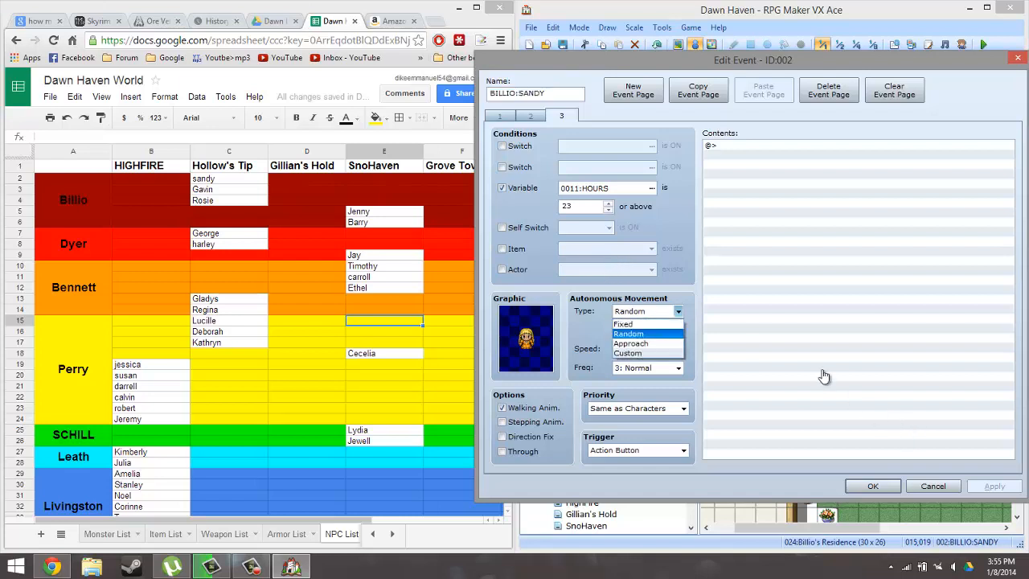
{"action": "key", "text": "Return"}
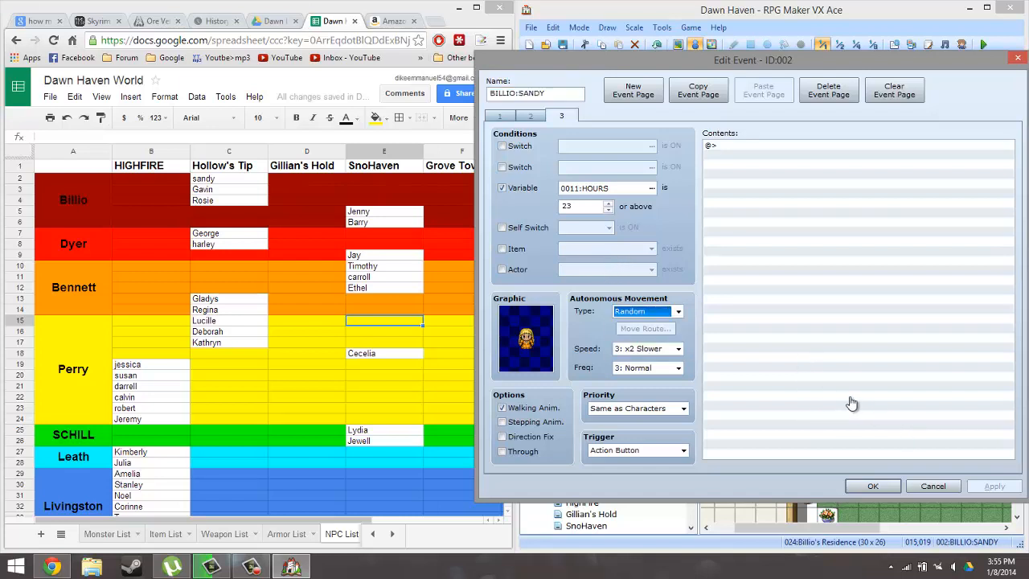
{"action": "left_click", "coordinate": [666, 311]}
{"action": "left_click", "coordinate": [635, 354]}
{"action": "left_click", "coordinate": [646, 329]}
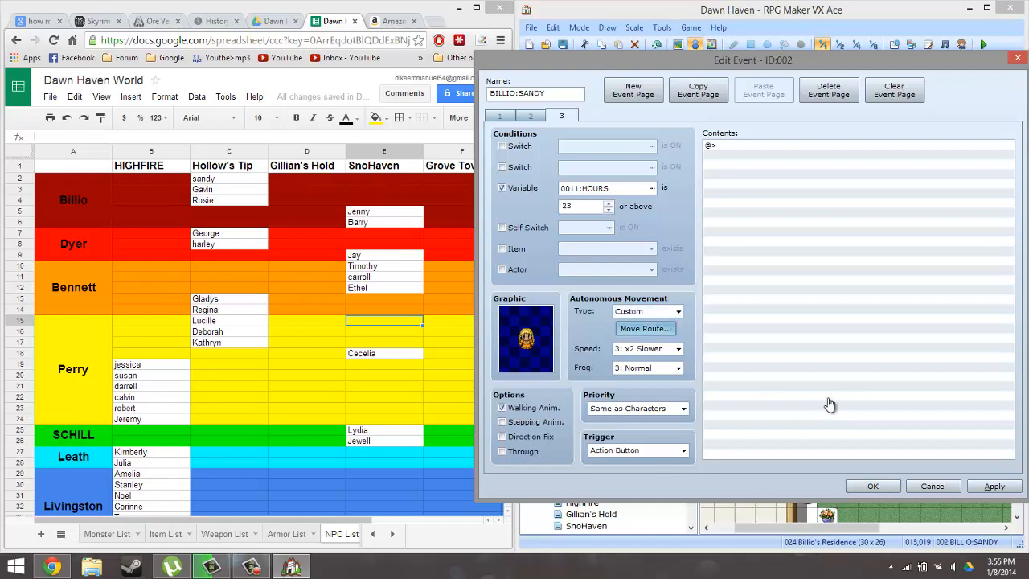
- Add the script command self.find_path(x,y) to page 3's move route and save the event
{"action": "left_click", "coordinate": [921, 379]}
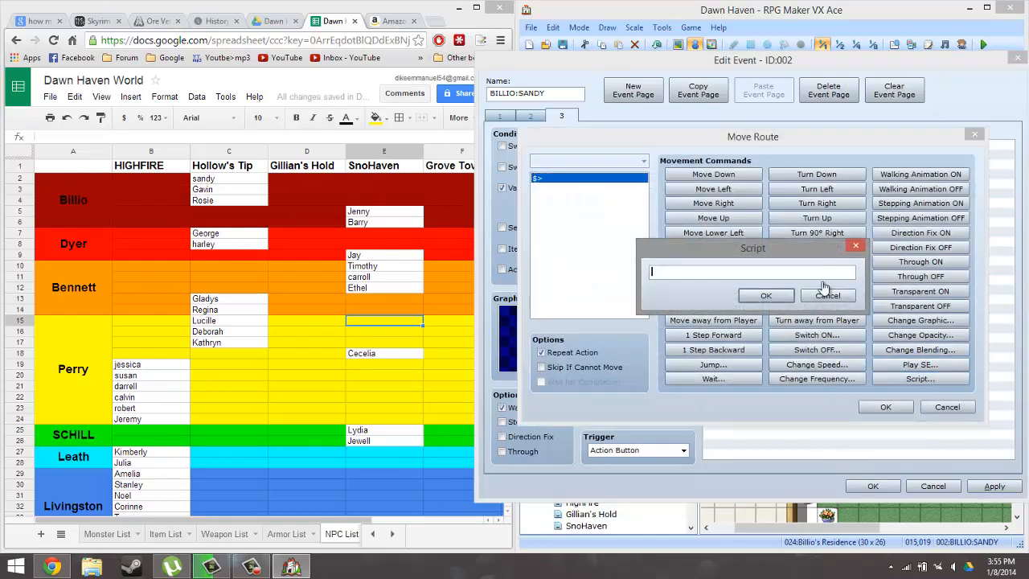
{"action": "type", "text": "self.find_path(x,y)"}
{"action": "left_click", "coordinate": [766, 295]}
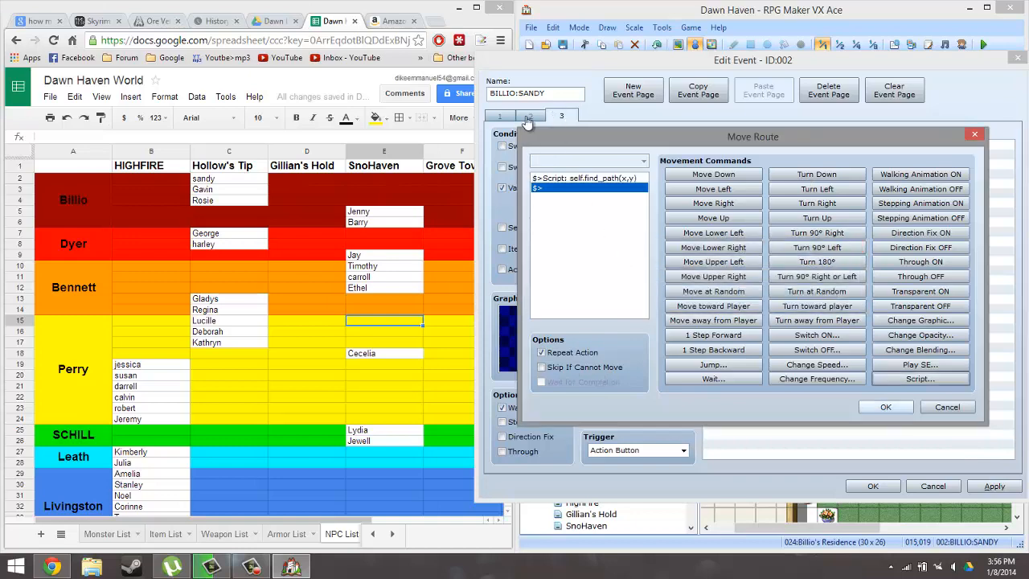
{"action": "key", "text": "Escape"}
{"action": "key", "text": "Escape"}
- Select the pillow tile of the green bed on the Billio's Residence map to read its coordinates
{"action": "left_click", "coordinate": [787, 148]}
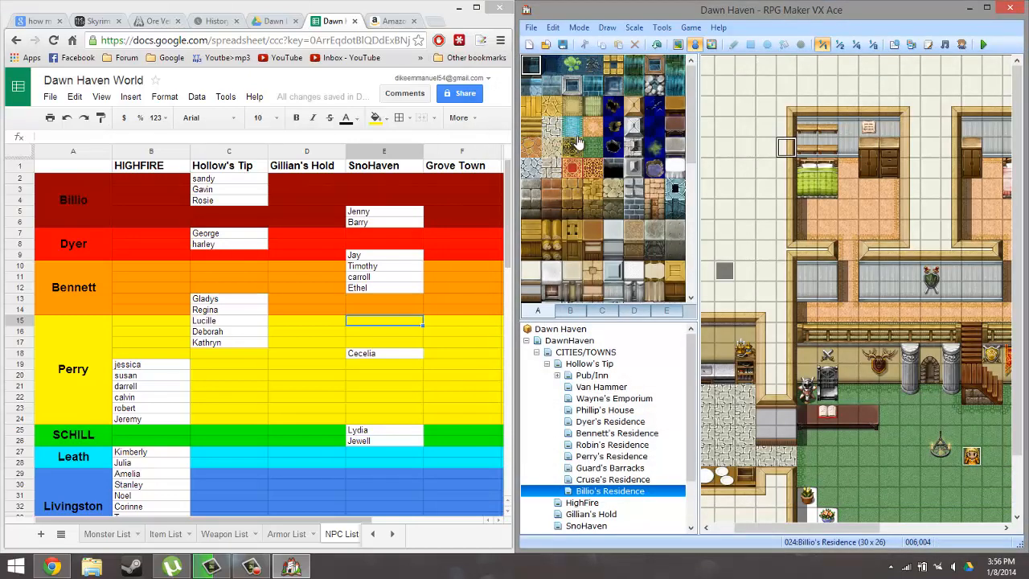
{"action": "key", "text": "Right"}
{"action": "key", "text": "Down"}
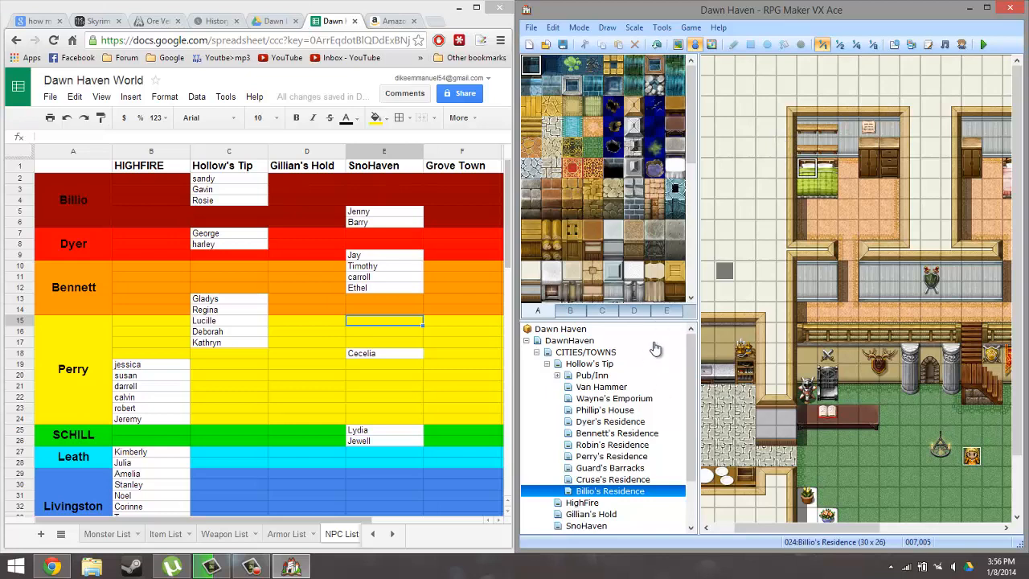
- Change page 3's move route script in BILLIO:SANDY to self.find_path(7,5), enable Skip If Cannot Move and save the event
{"action": "key", "text": "Return"}
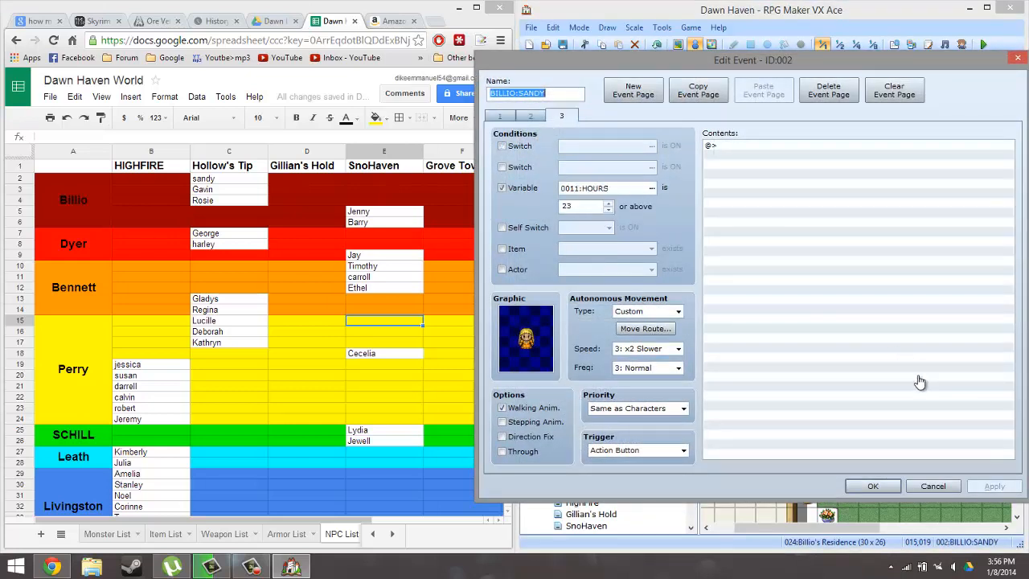
{"action": "left_click", "coordinate": [645, 328]}
{"action": "key", "text": "Up"}
{"action": "key", "text": "Return"}
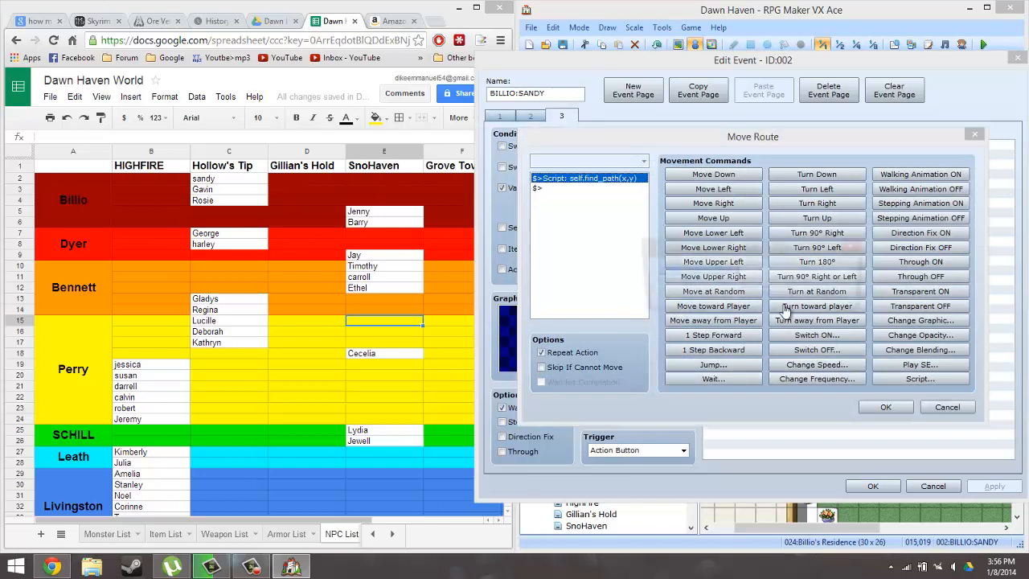
{"action": "key", "text": "Left"}
{"action": "key", "text": "Left"}
{"action": "key", "text": "Left"}
{"action": "key", "text": "shift+Left"}
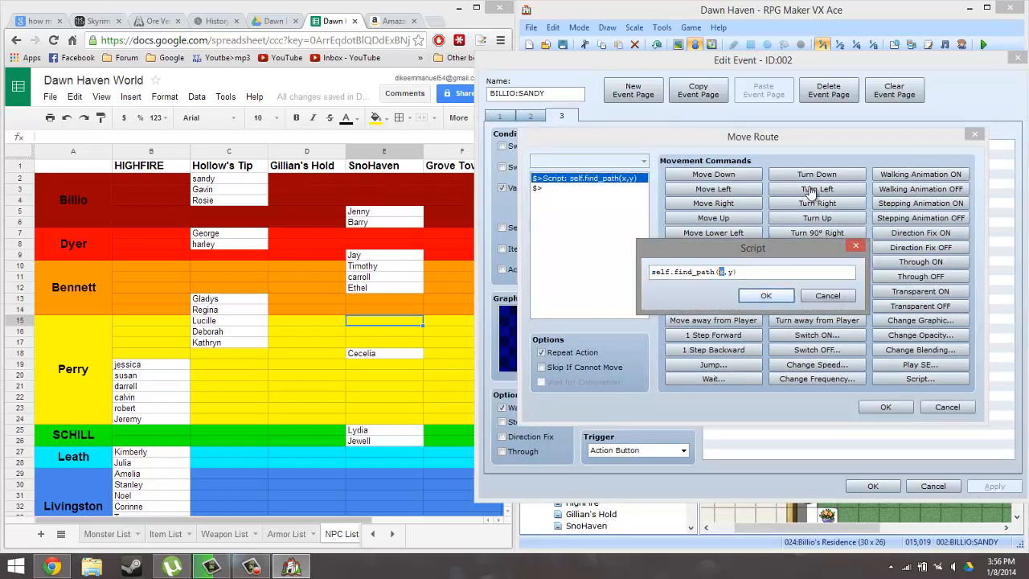
{"action": "type", "text": "7,"}
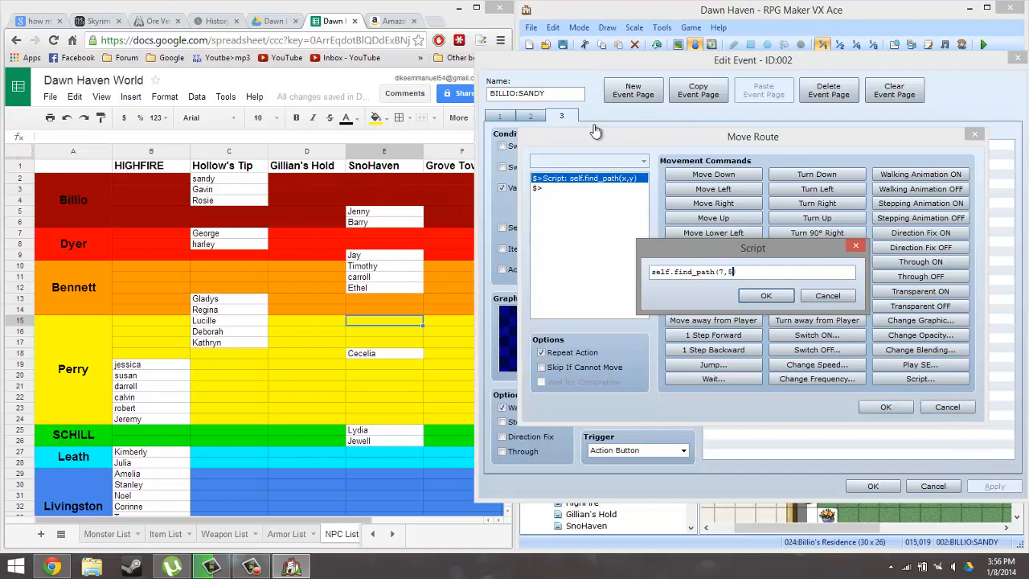
{"action": "type", "text": "5"}
{"action": "key", "text": "Return"}
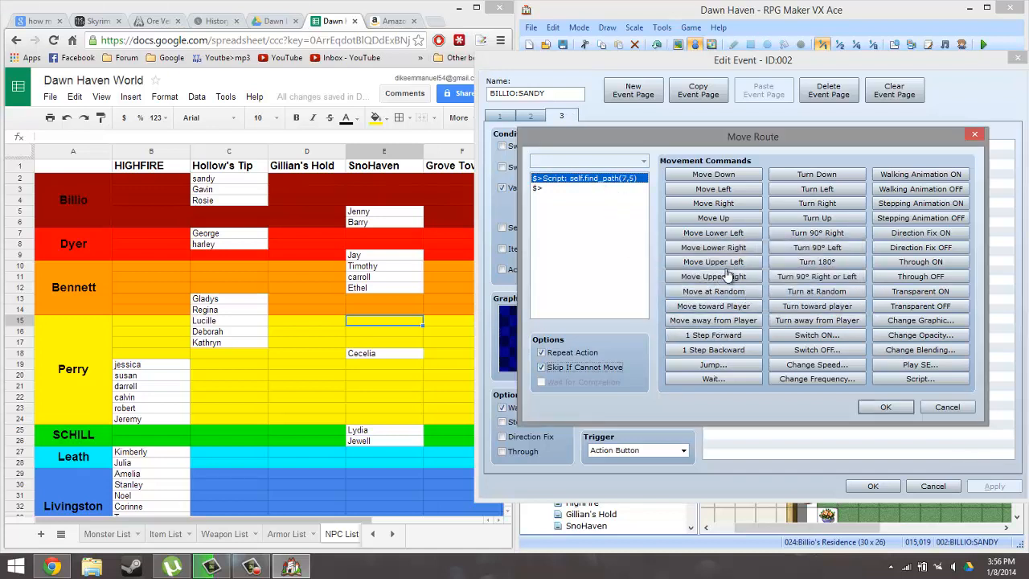
{"action": "key", "text": "Return"}
{"action": "key", "text": "Return"}
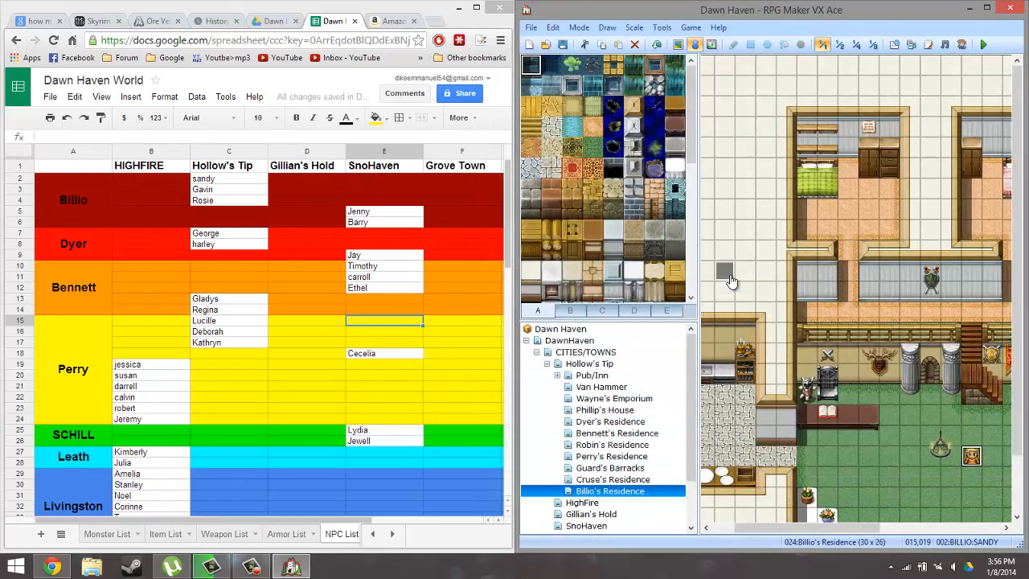
- Start a playtest, saving the project changes, and load the game from Save 1
{"action": "key", "text": "F12"}
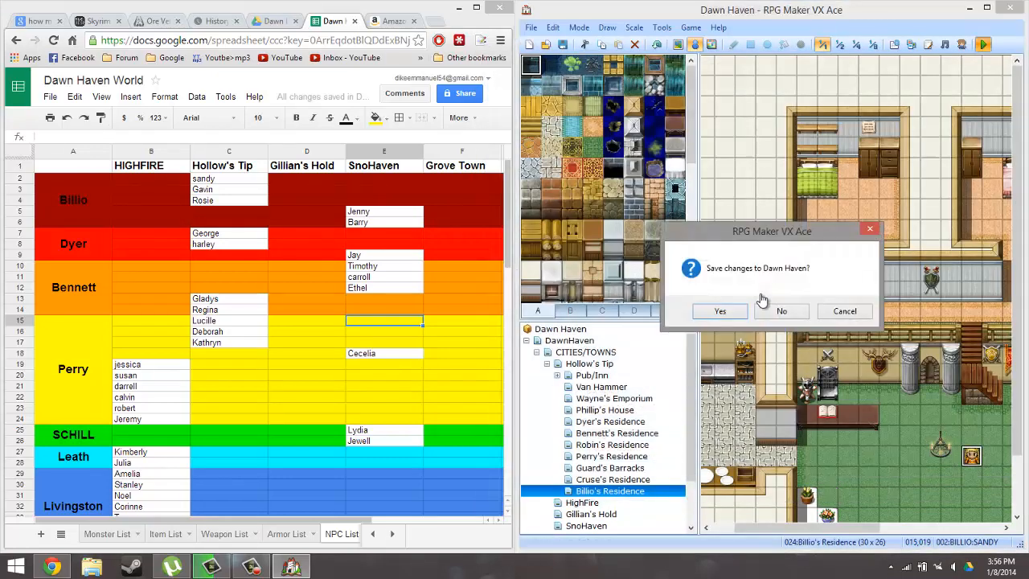
{"action": "left_click", "coordinate": [721, 311]}
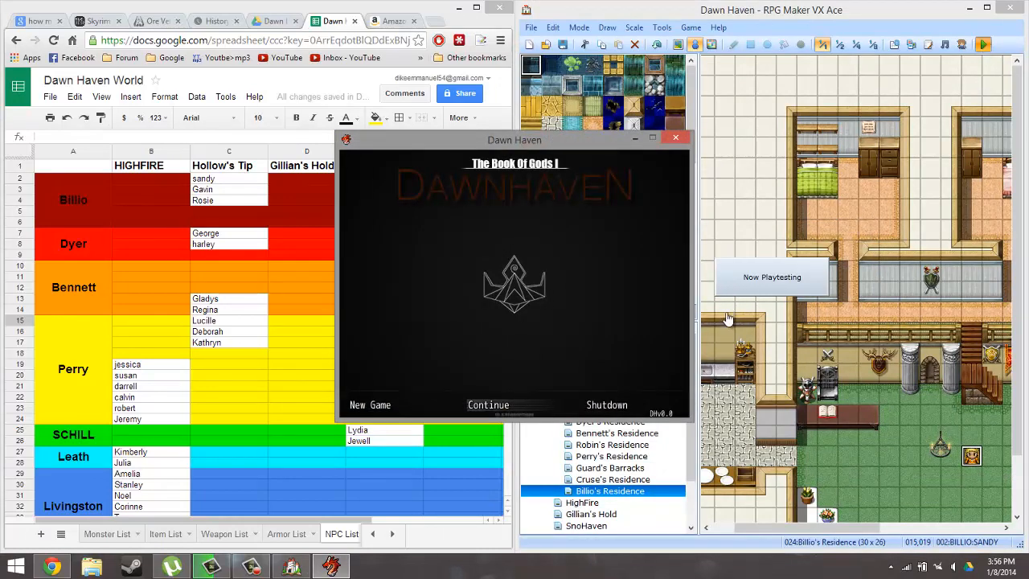
{"action": "key", "text": "Return"}
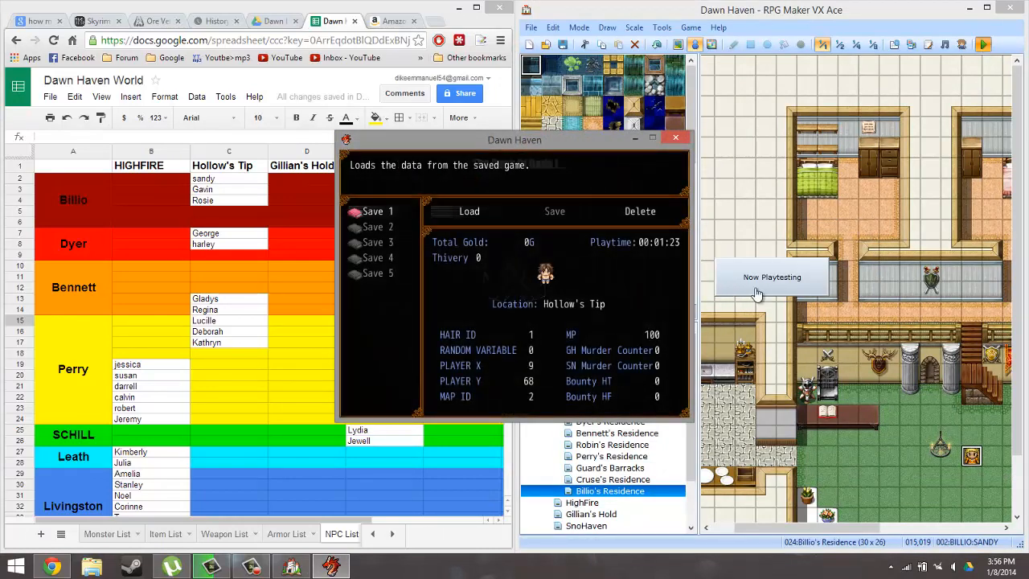
{"action": "key", "text": "Return"}
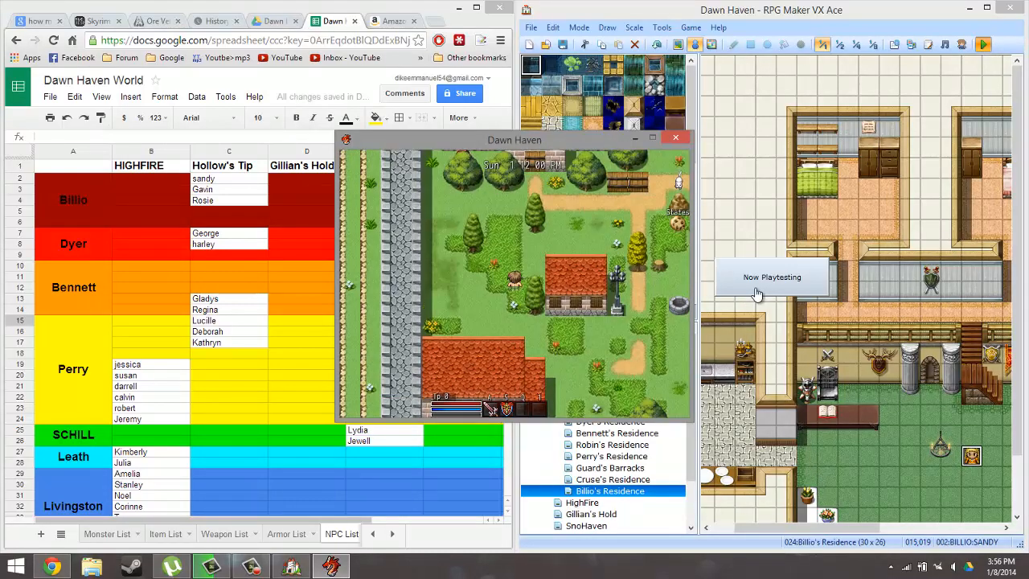
- Walk the player through Hollow's Tip into Billio's Residence and approach Sandy in the main hall
{"action": "key", "text": "Up"}
{"action": "key", "text": "Right"}
{"action": "key", "text": "Right"}
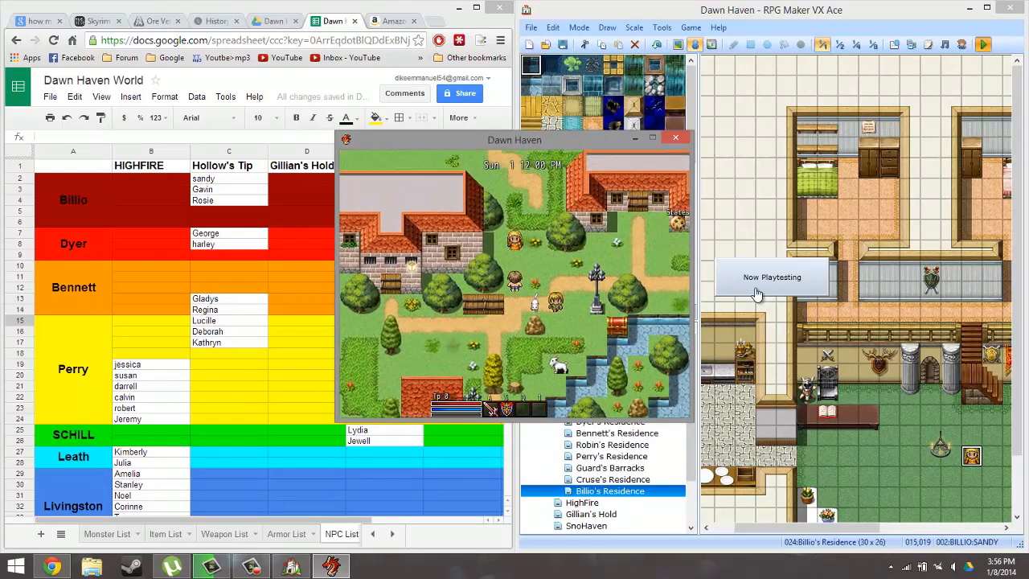
{"action": "key", "text": "Up"}
{"action": "key", "text": "Up"}
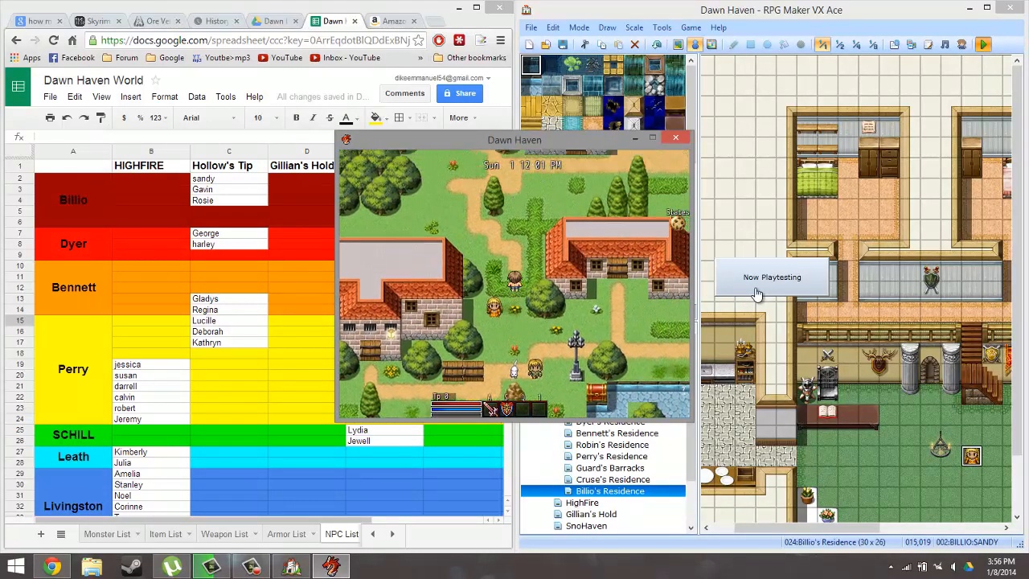
{"action": "key", "text": "Up"}
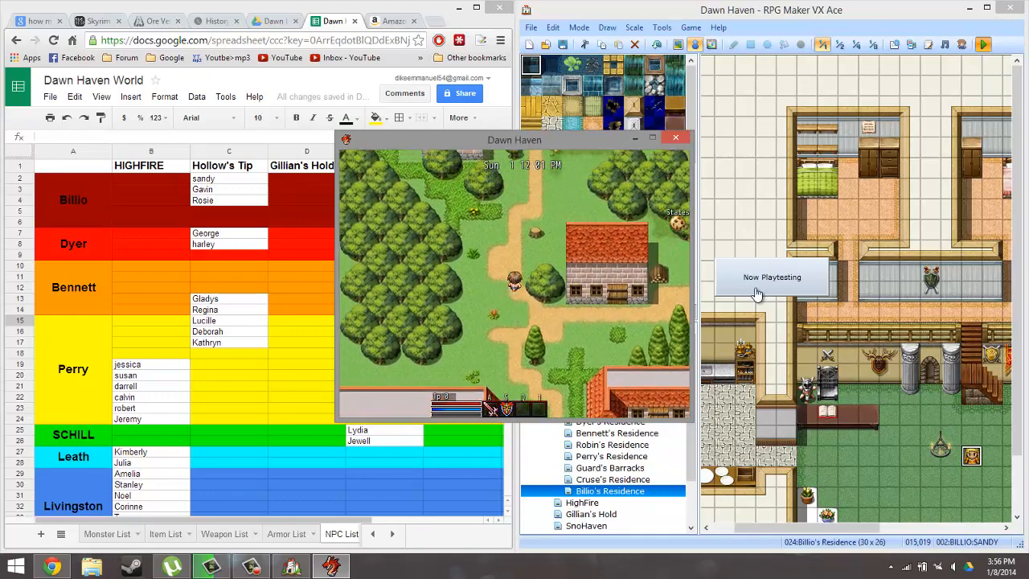
{"action": "key", "text": "Right"}
{"action": "key", "text": "Right"}
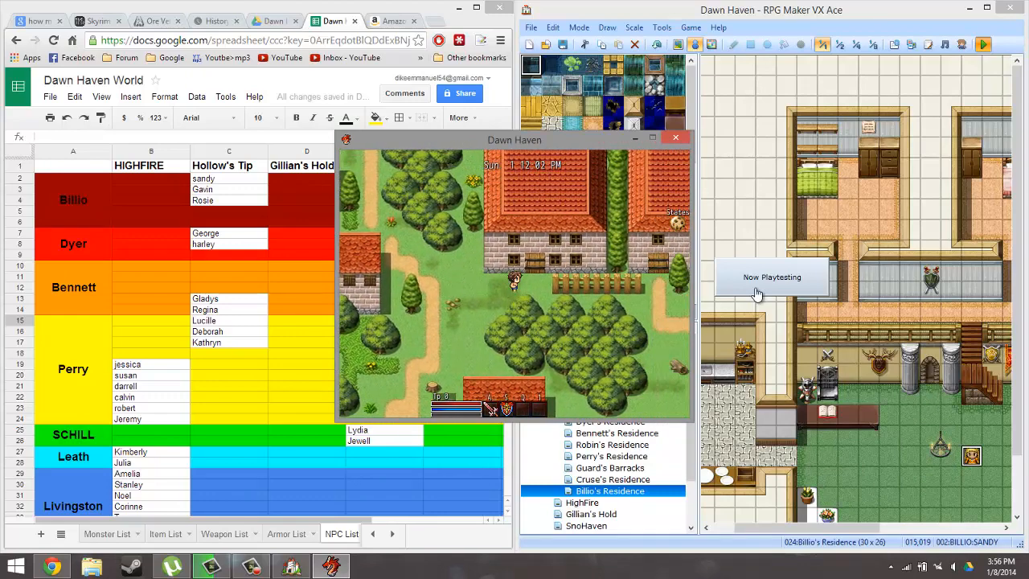
{"action": "key", "text": "Up"}
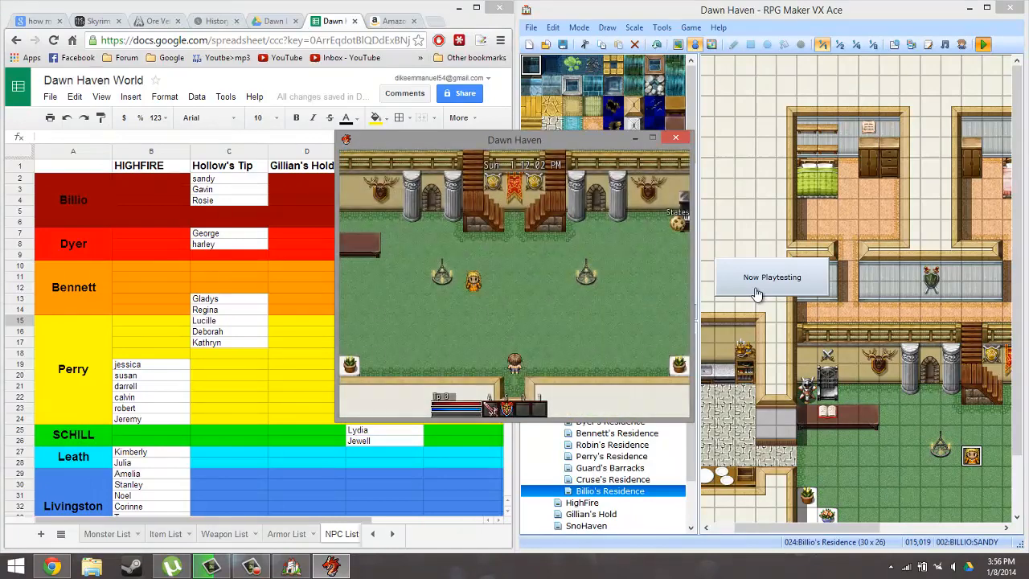
{"action": "key", "text": "Left"}
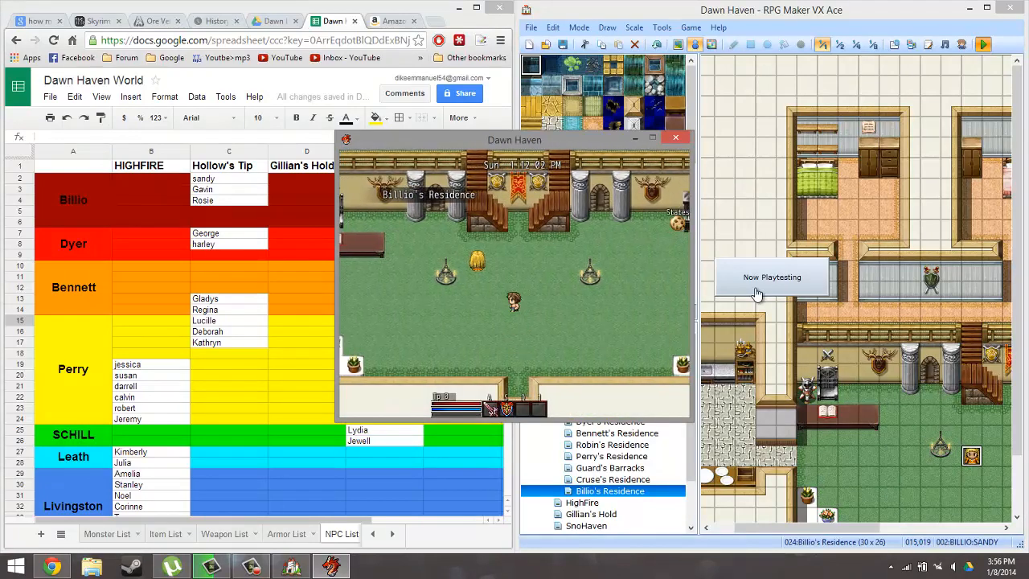
{"action": "key", "text": "Up"}
{"action": "key", "text": "Right"}
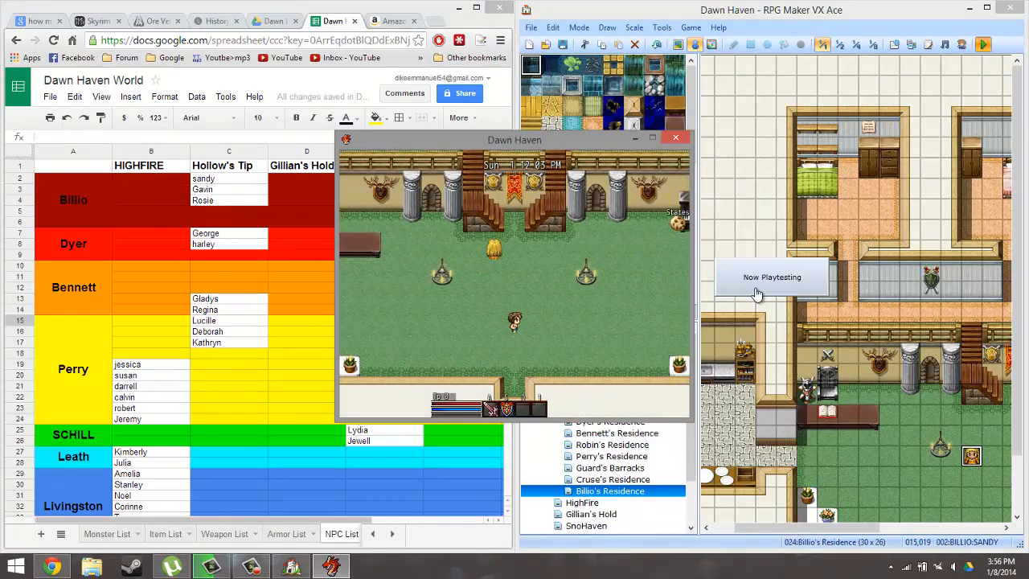
- Set the variable V0011:HOURS to 22 in the playtest's debug screen and return to the game
{"action": "key", "text": "F9"}
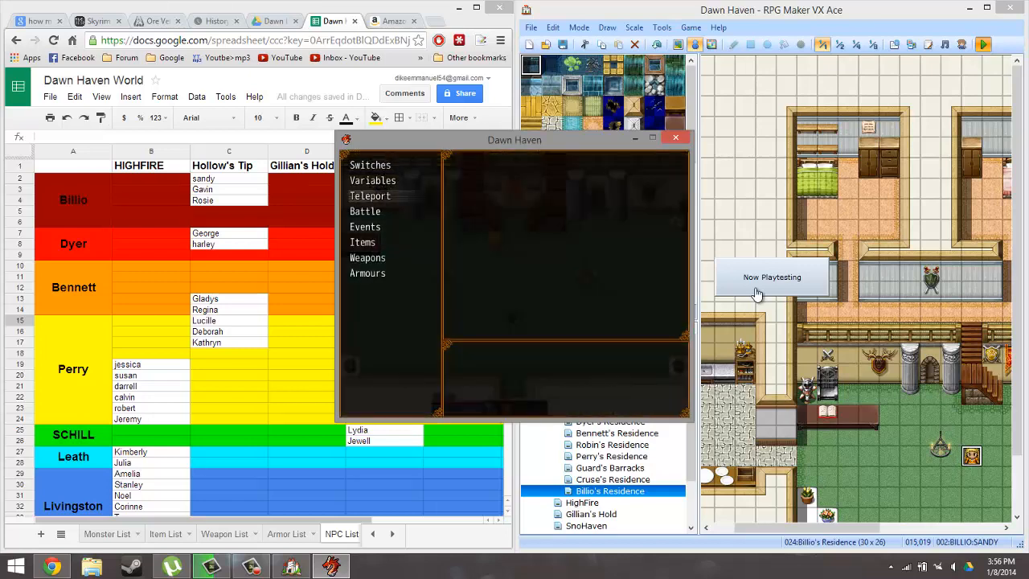
{"action": "key", "text": "Return"}
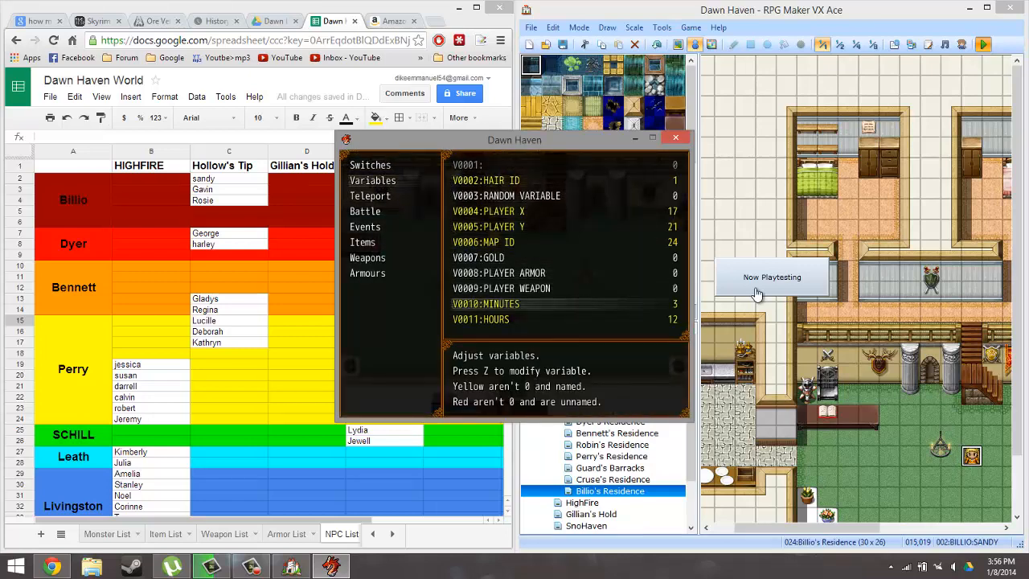
{"action": "key", "text": "Down"}
{"action": "key", "text": "Return"}
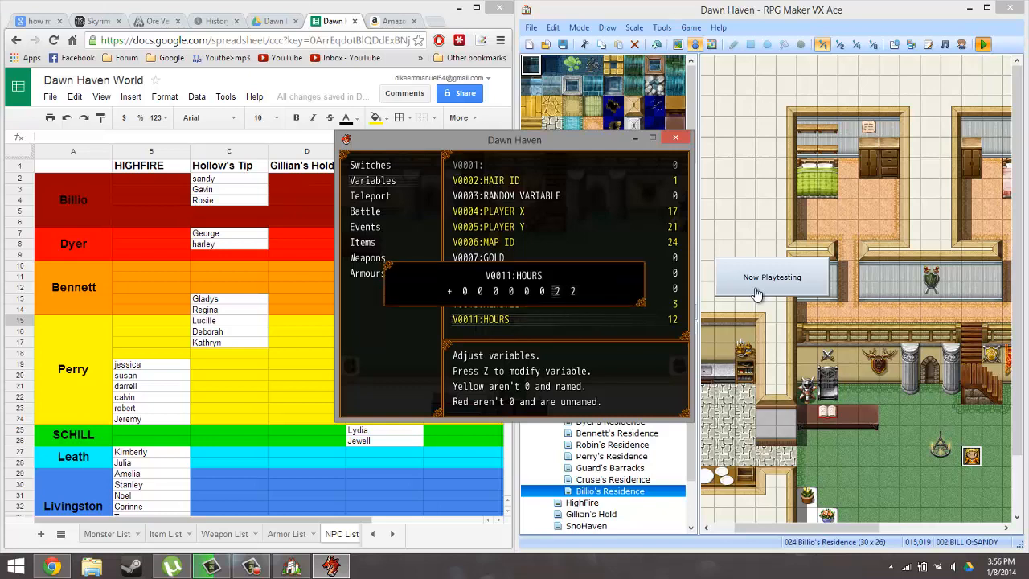
{"action": "key", "text": "Return"}
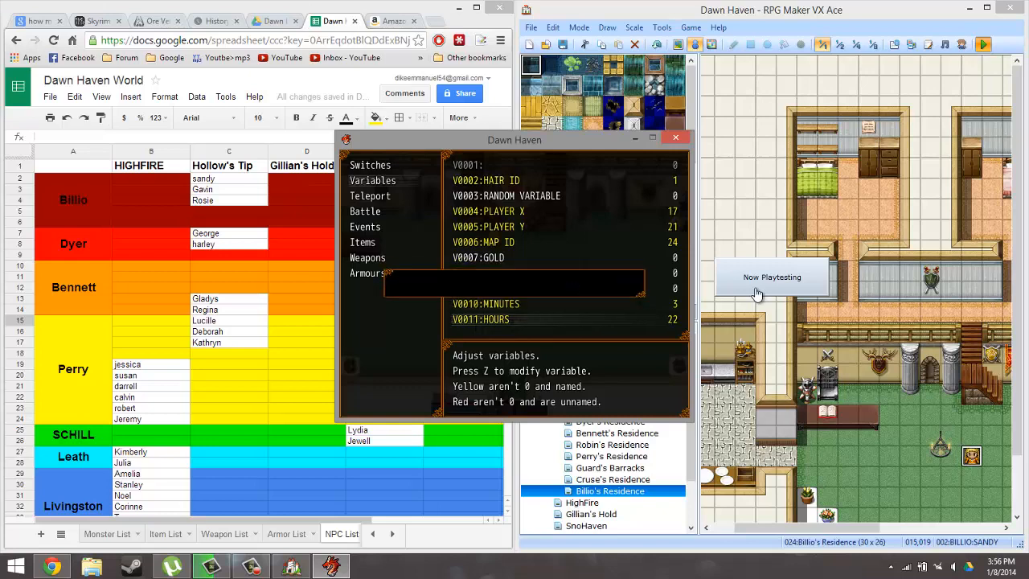
{"action": "key", "text": "Escape"}
{"action": "key", "text": "Escape"}
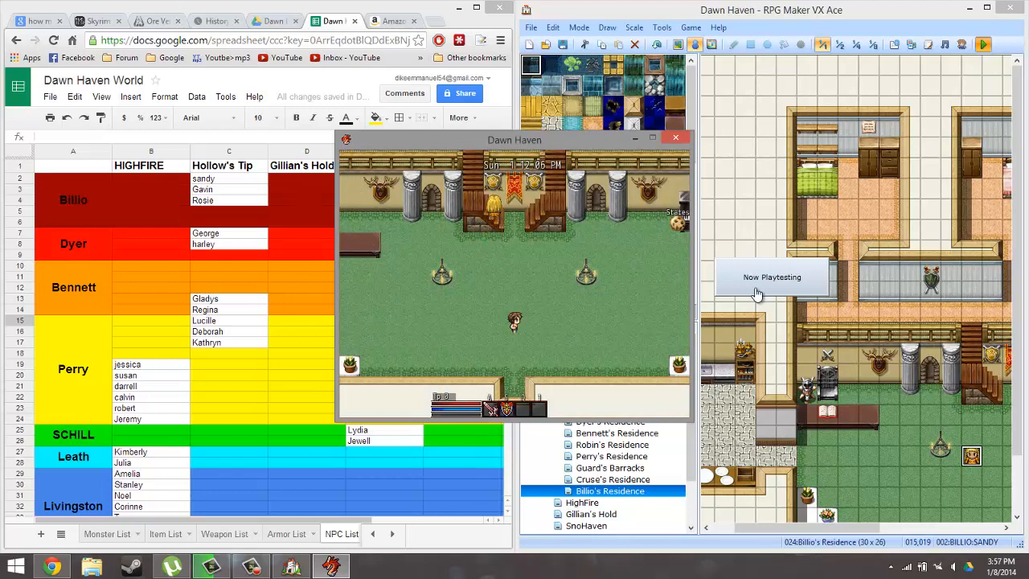
- Walk the player up the hall's staircase behind Sandy to watch her path to the upper floor
{"action": "key", "text": "Up"}
{"action": "key", "text": "Up"}
{"action": "key", "text": "Up"}
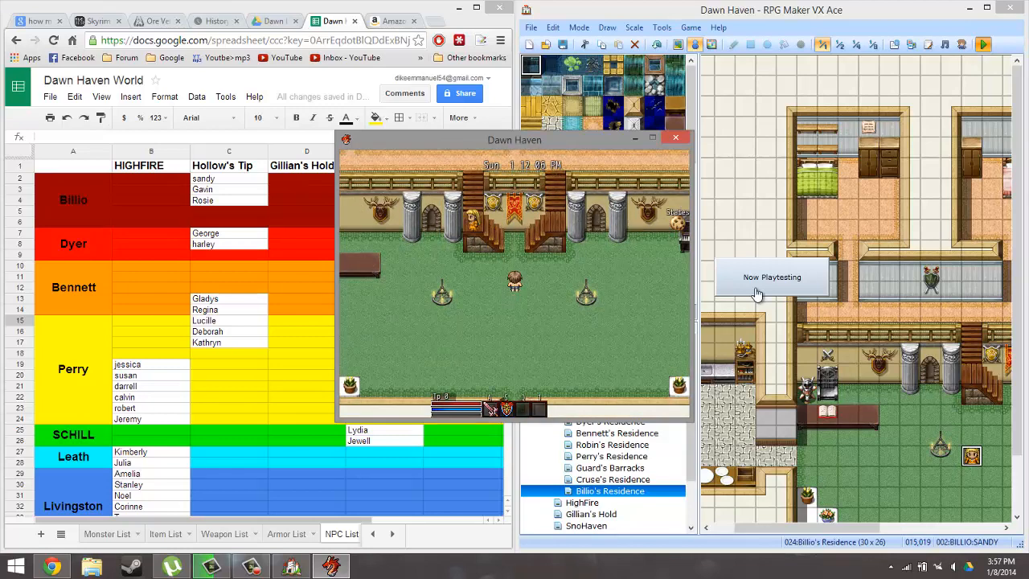
{"action": "key", "text": "Up"}
{"action": "key", "text": "Left"}
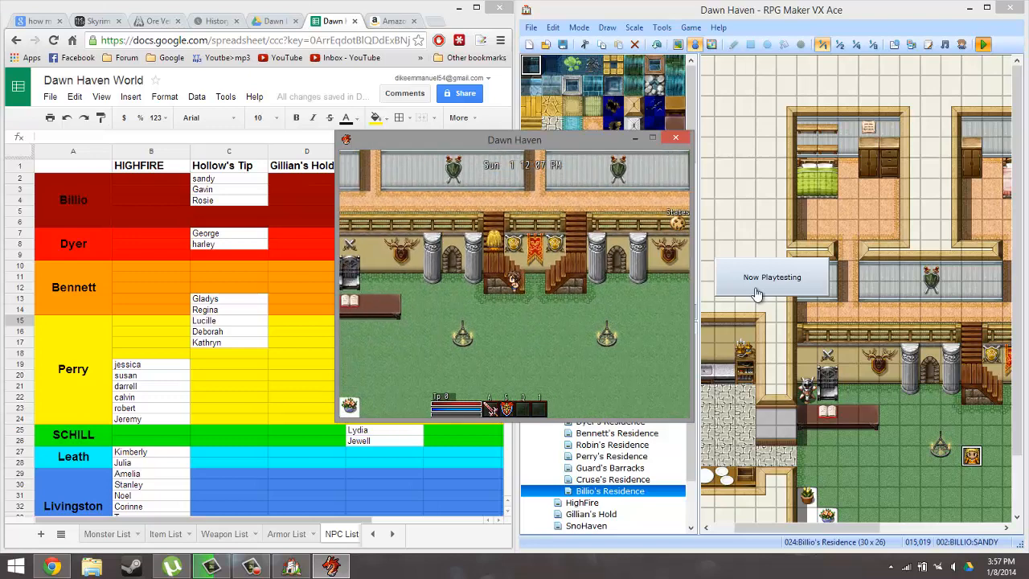
{"action": "key", "text": "Up"}
{"action": "key", "text": "Left"}
{"action": "key", "text": "Up"}
{"action": "key", "text": "Up"}
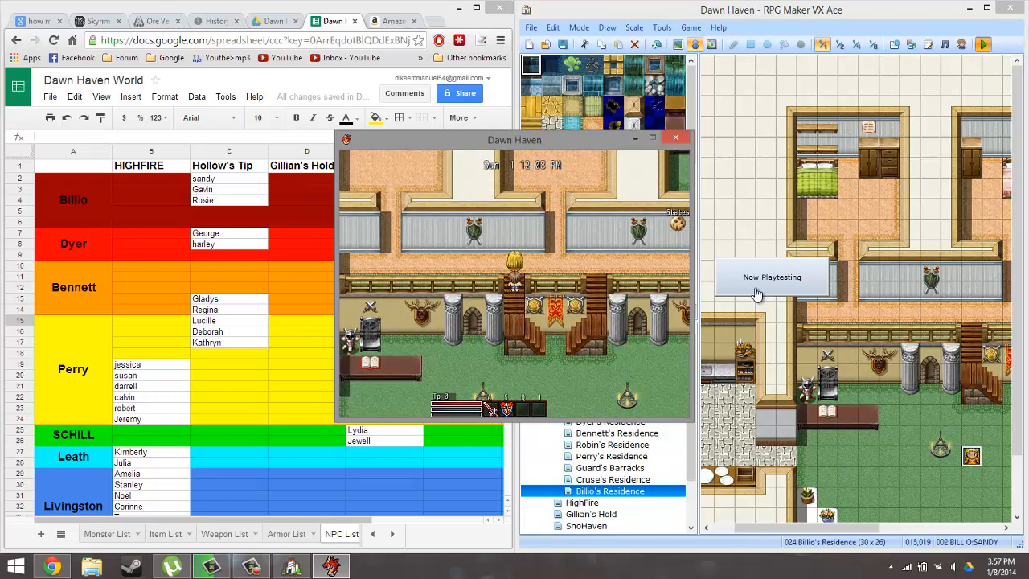
{"action": "key", "text": "F9"}
{"action": "key", "text": "Down"}
{"action": "key", "text": "Return"}
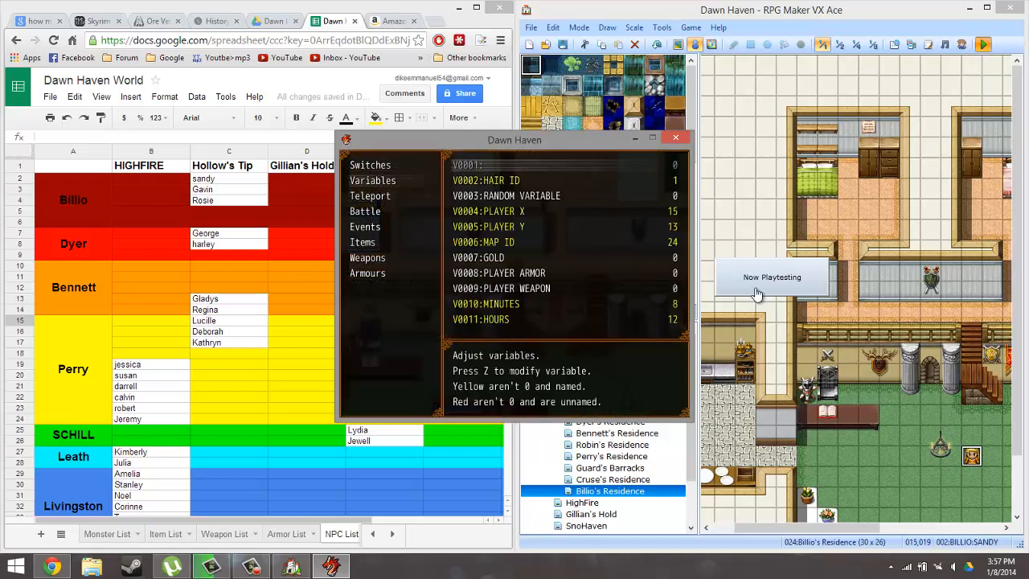
{"action": "key", "text": "Down"}
{"action": "key", "text": "Down"}
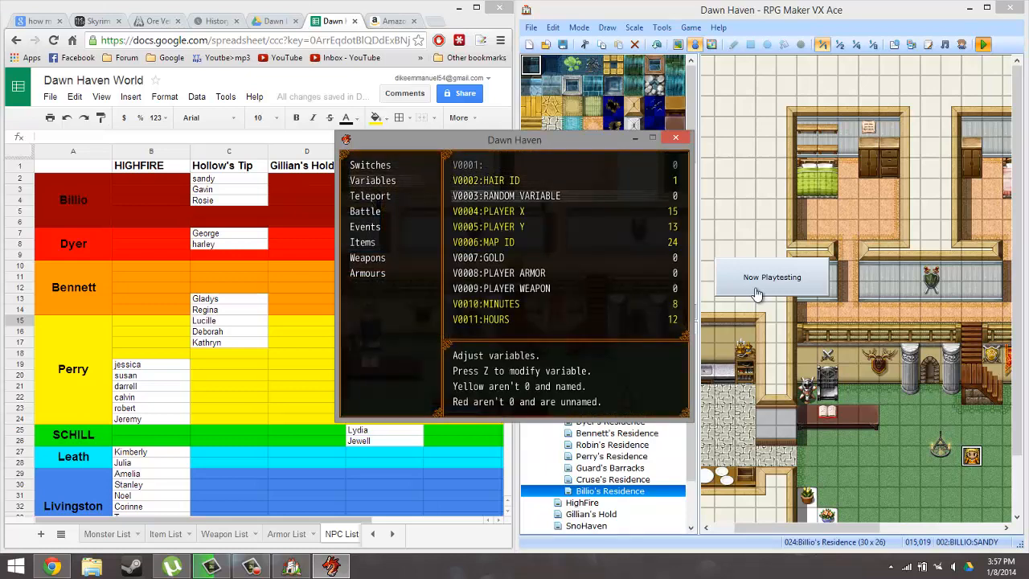
{"action": "key", "text": "Escape"}
{"action": "key", "text": "Escape"}
- Follow Sandy along the upper hallway into the bedroom with the green bed, and close the playtest
{"action": "key", "text": "Up"}
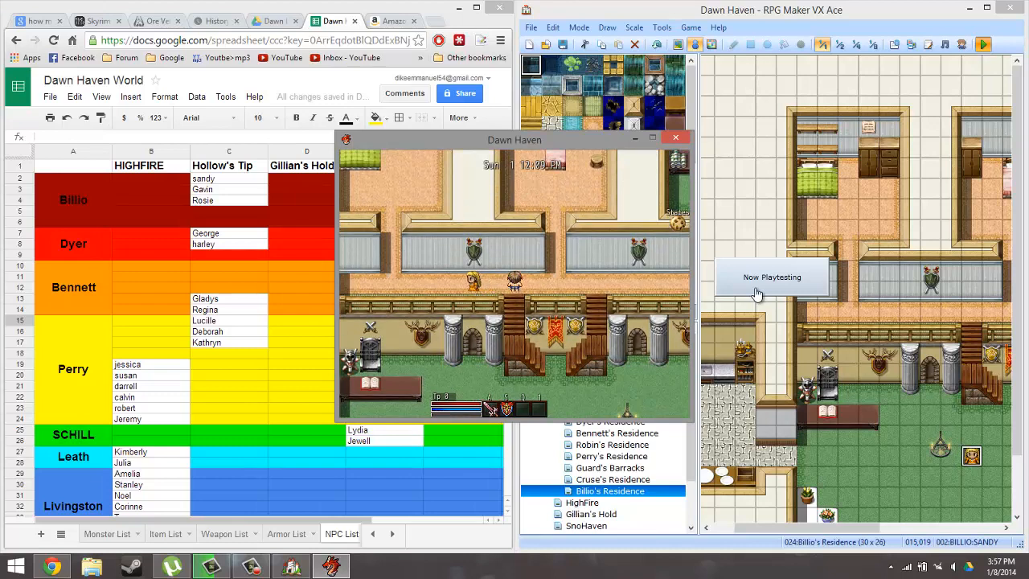
{"action": "key", "text": "Left"}
{"action": "key", "text": "Left"}
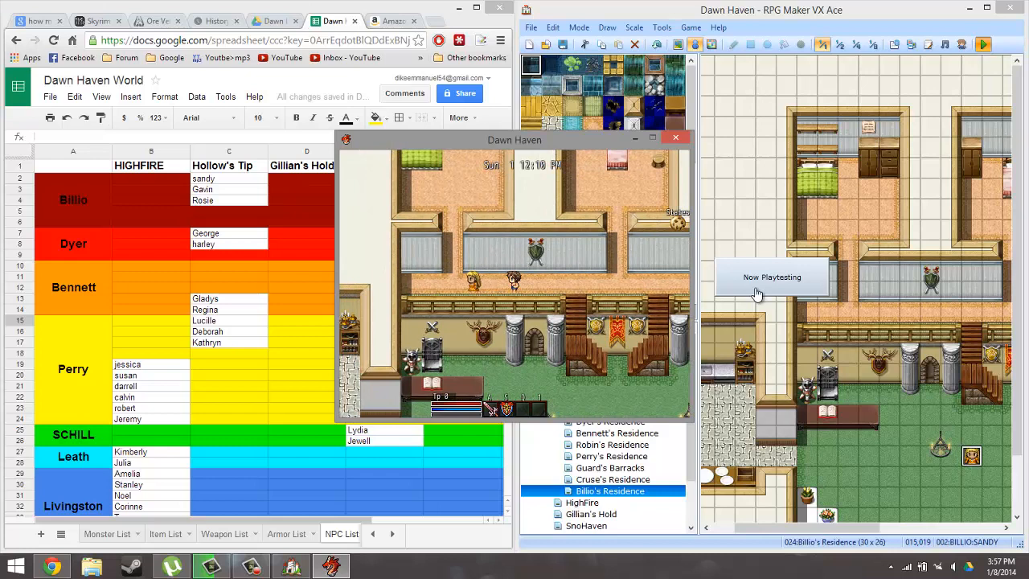
{"action": "key", "text": "Left"}
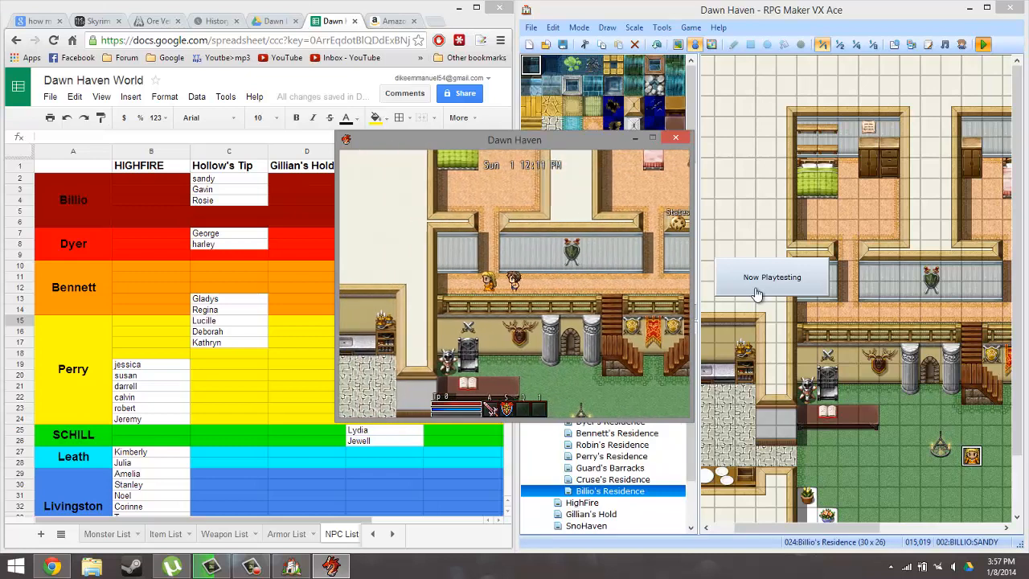
{"action": "key", "text": "Right"}
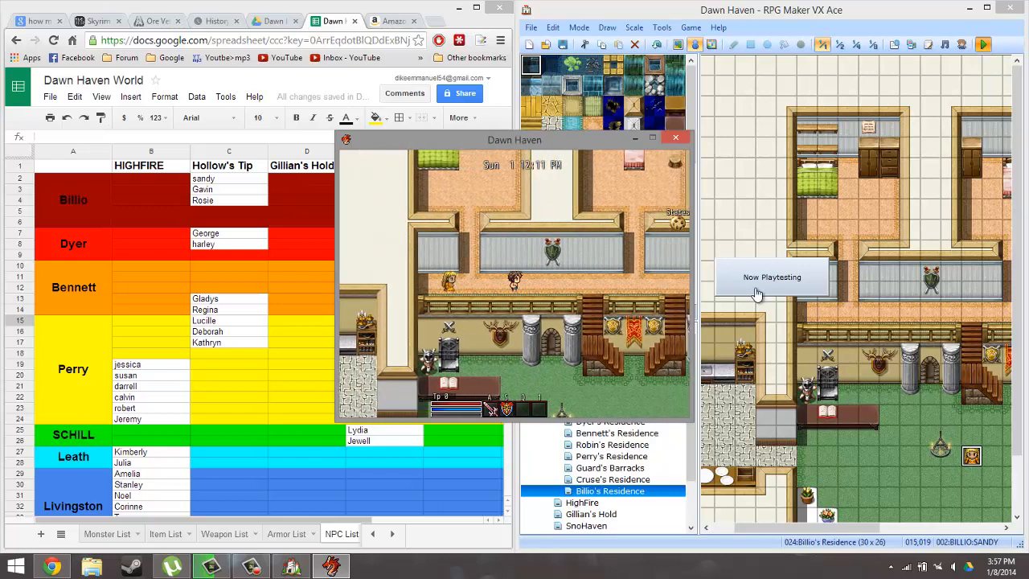
{"action": "key", "text": "Left"}
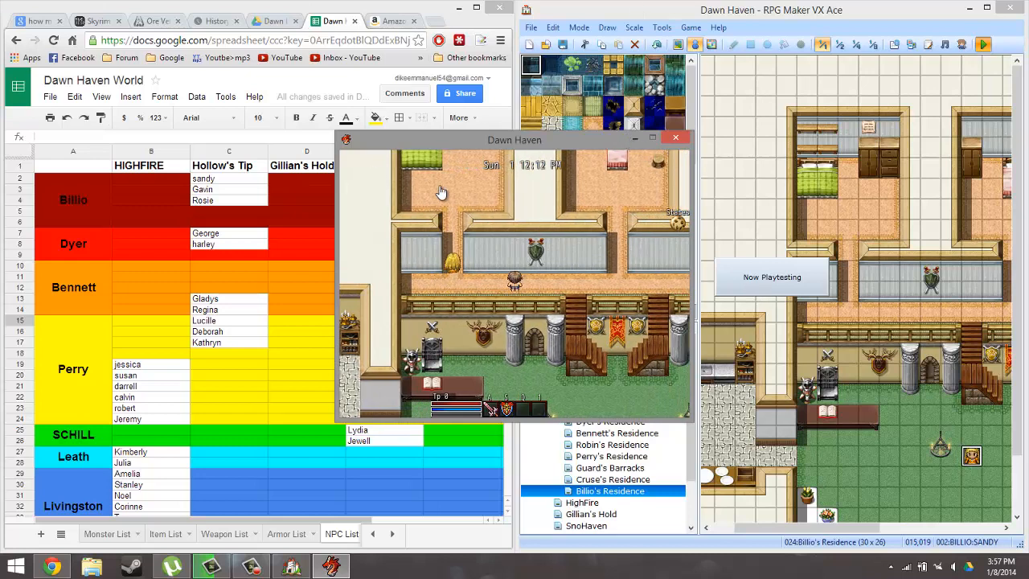
{"action": "key", "text": "Up"}
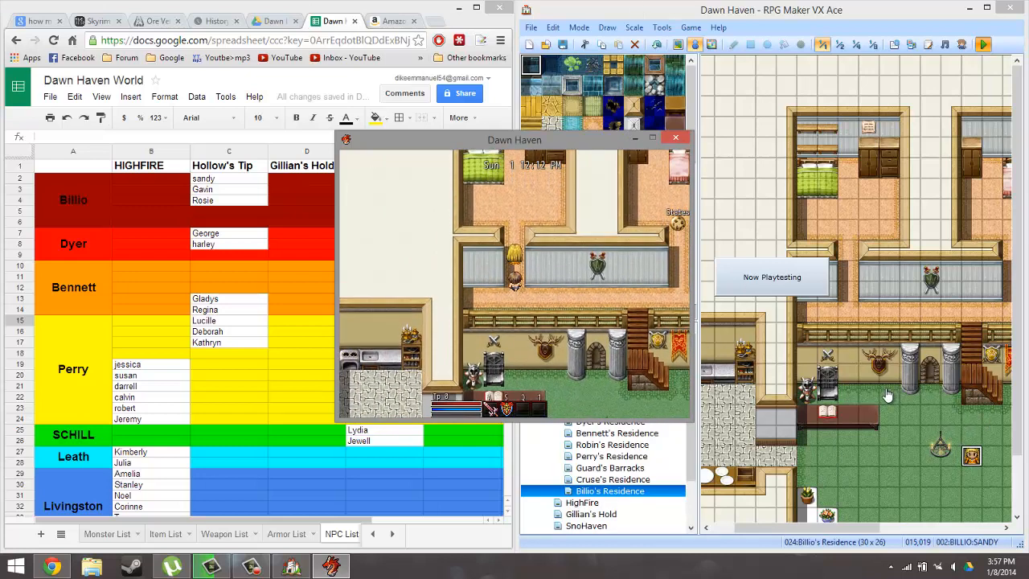
{"action": "key", "text": "Up"}
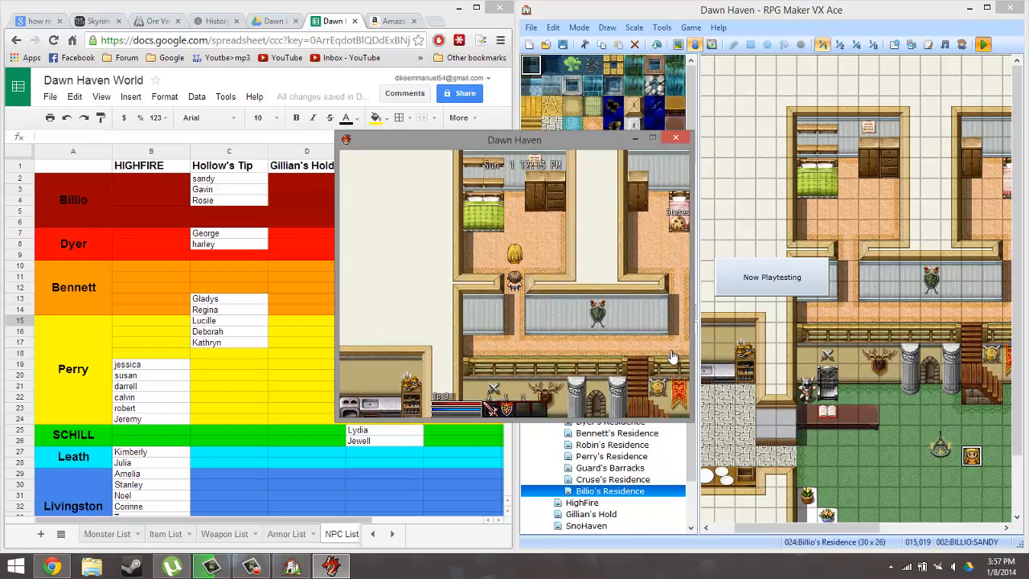
{"action": "key", "text": "Up"}
{"action": "key", "text": "Right"}
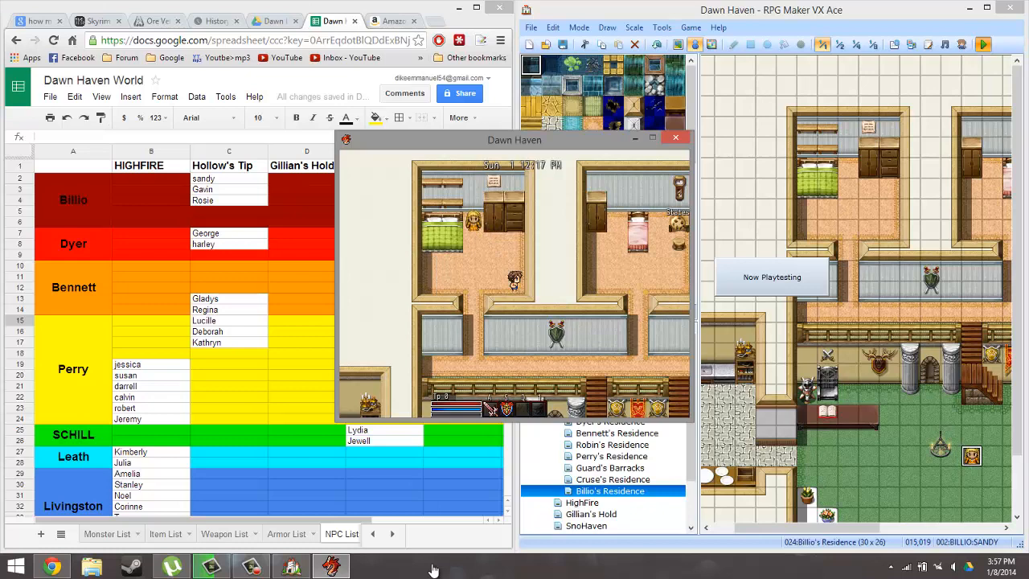
{"action": "key", "text": "alt+F4"}
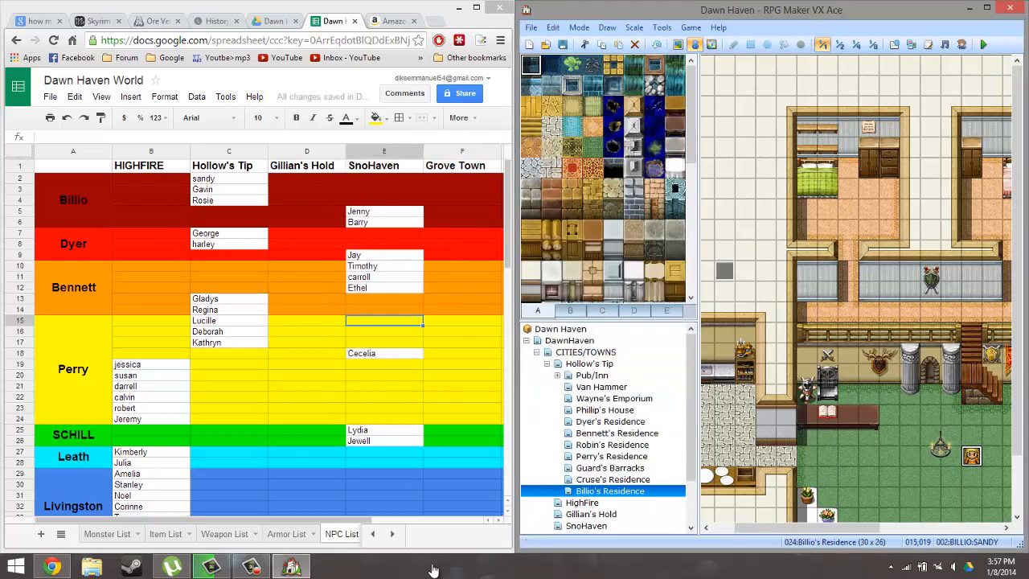
- On page 3 of the BILLIO:SANDY event, set the movement frequency to 4: Higher and speed to 4: Normal, and apply the changes
{"action": "key", "text": "Return"}
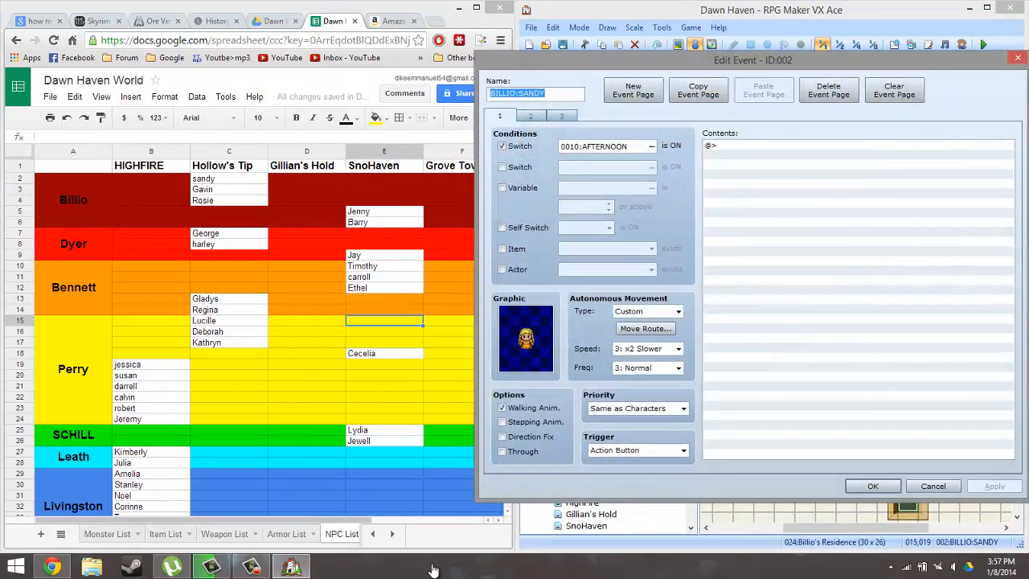
{"action": "key", "text": "ctrl+Tab"}
{"action": "left_click", "coordinate": [679, 369]}
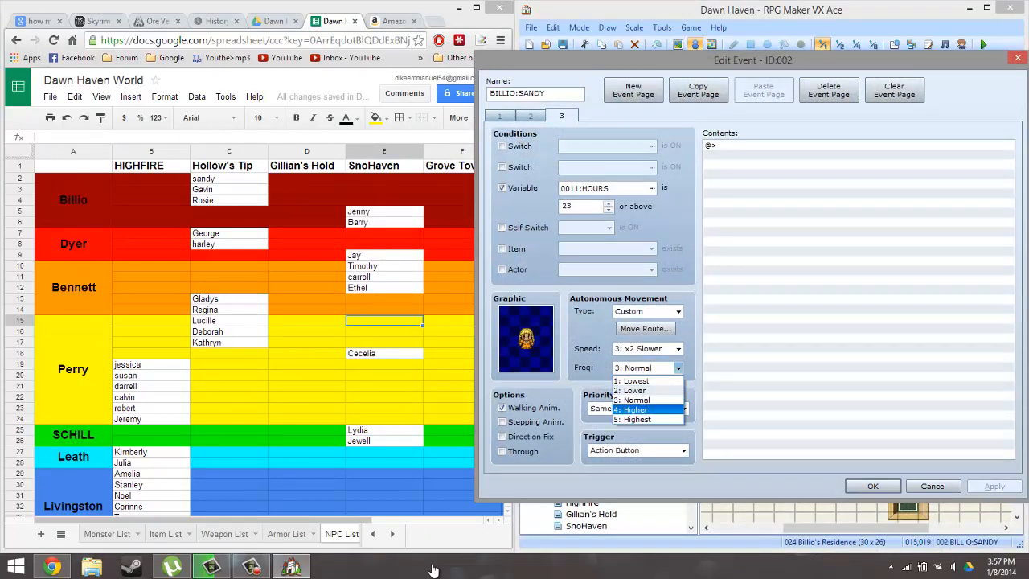
{"action": "key", "text": "Return"}
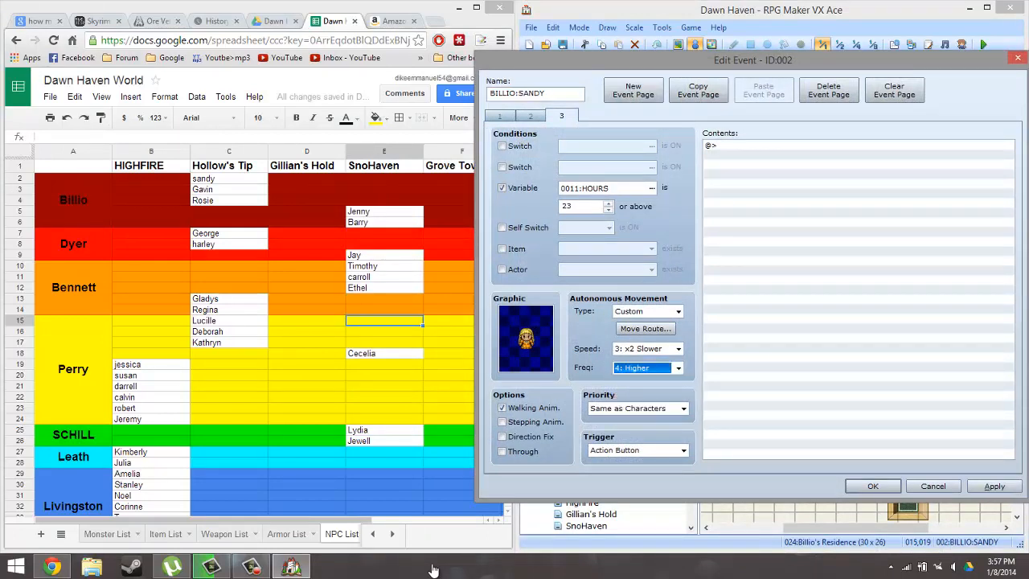
{"action": "left_click", "coordinate": [678, 349]}
{"action": "left_click", "coordinate": [643, 391]}
{"action": "left_click", "coordinate": [804, 145]}
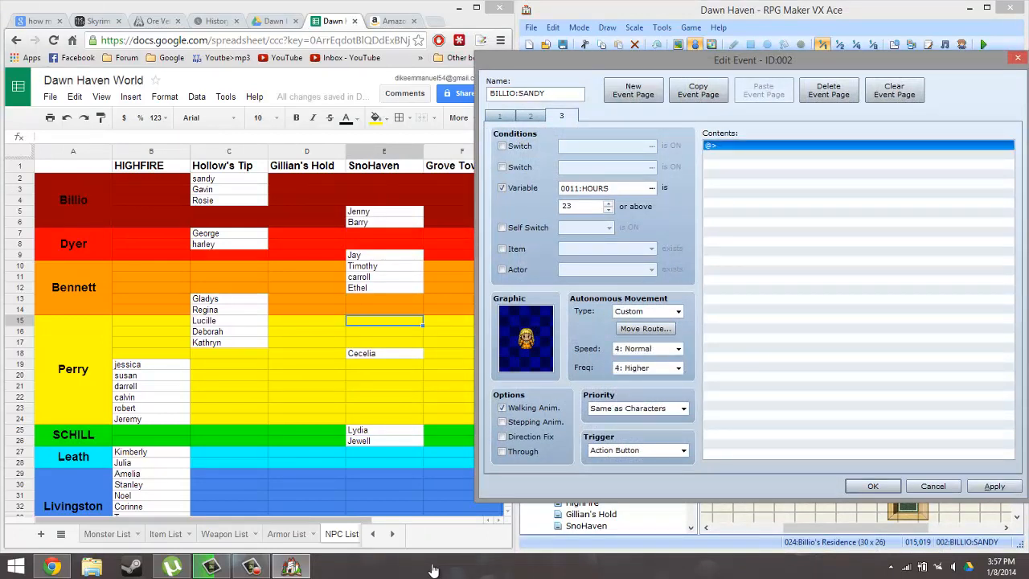
{"action": "left_click", "coordinate": [995, 486]}
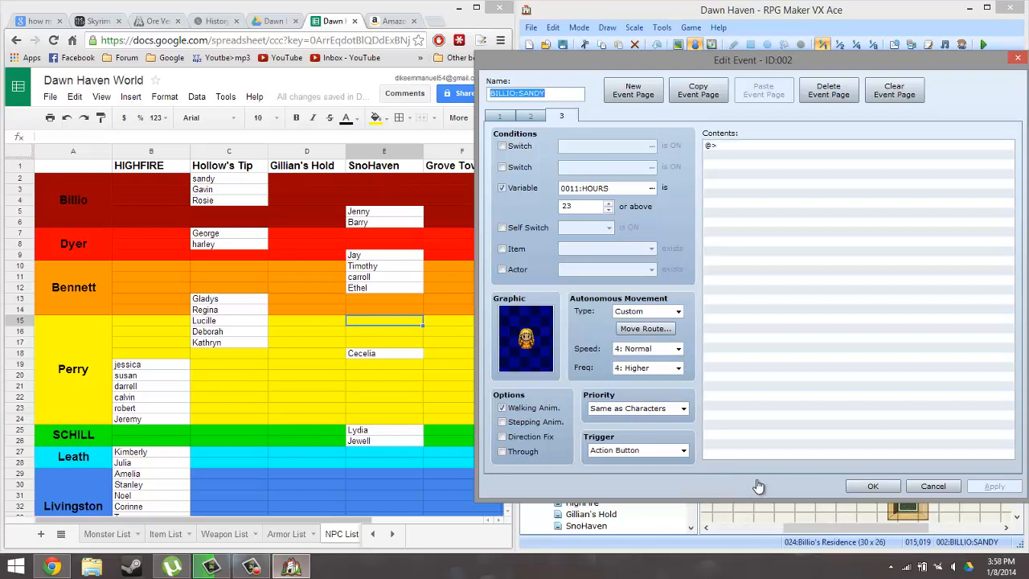
{"action": "left_click", "coordinate": [256, 568]}
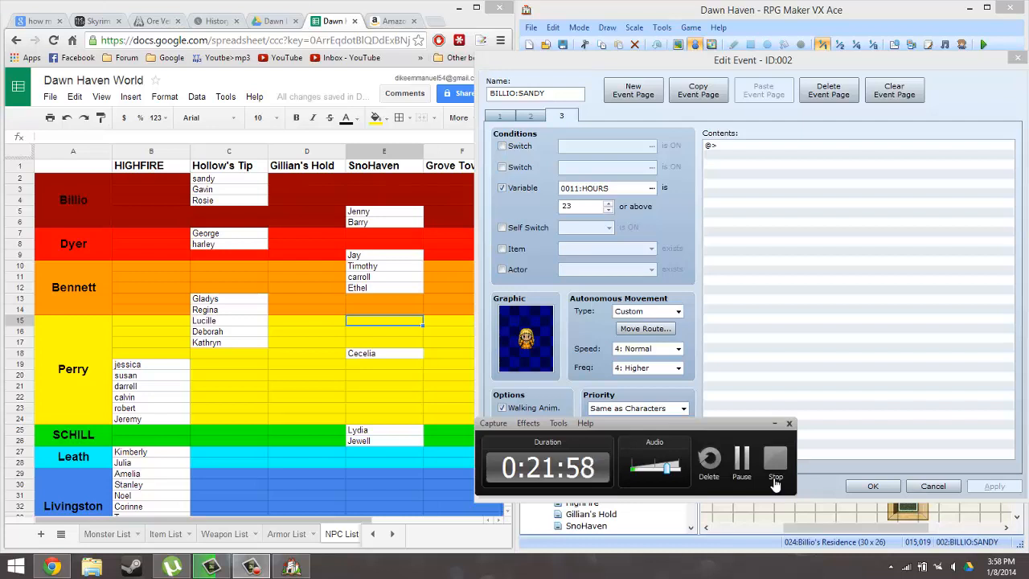
{"action": "left_click", "coordinate": [776, 481]}
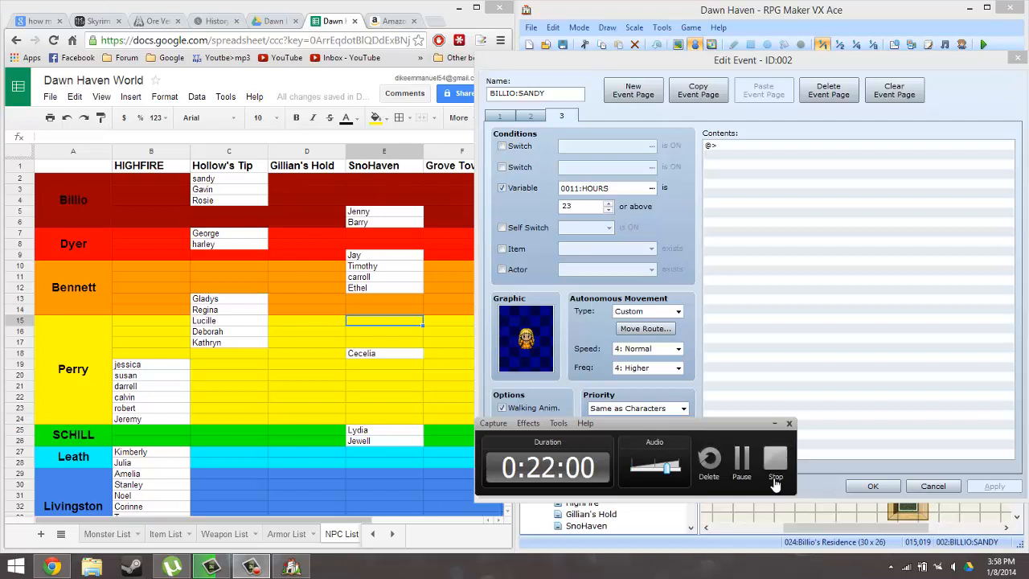